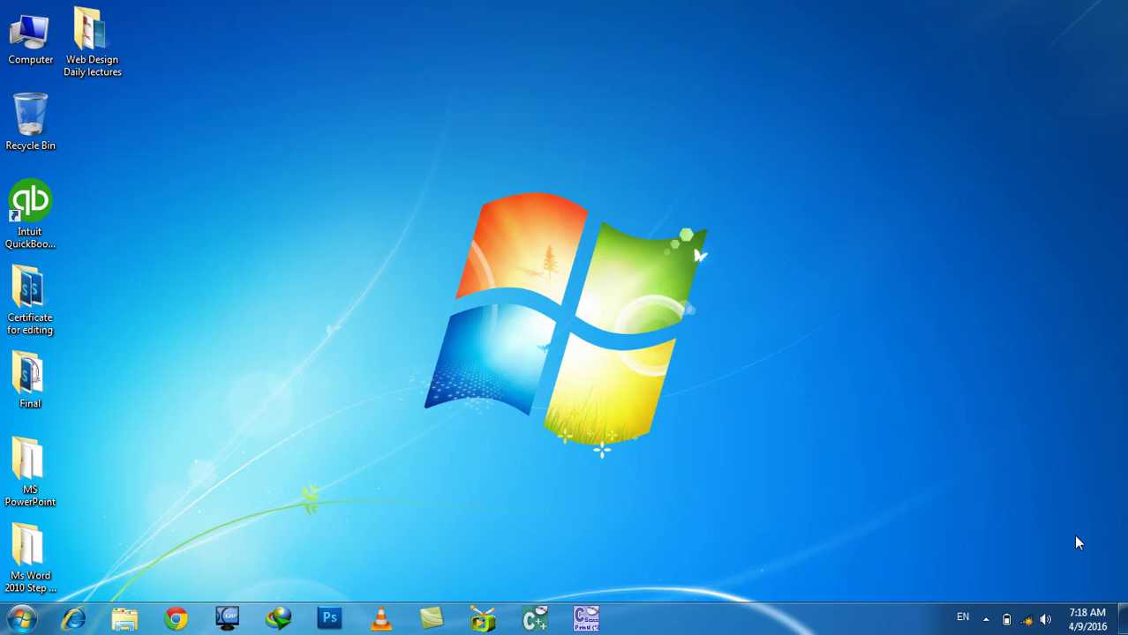
# - Launch Microsoft Word 2010 through the Run box with winword, opening a blank Document1
pyautogui.press('super+r')
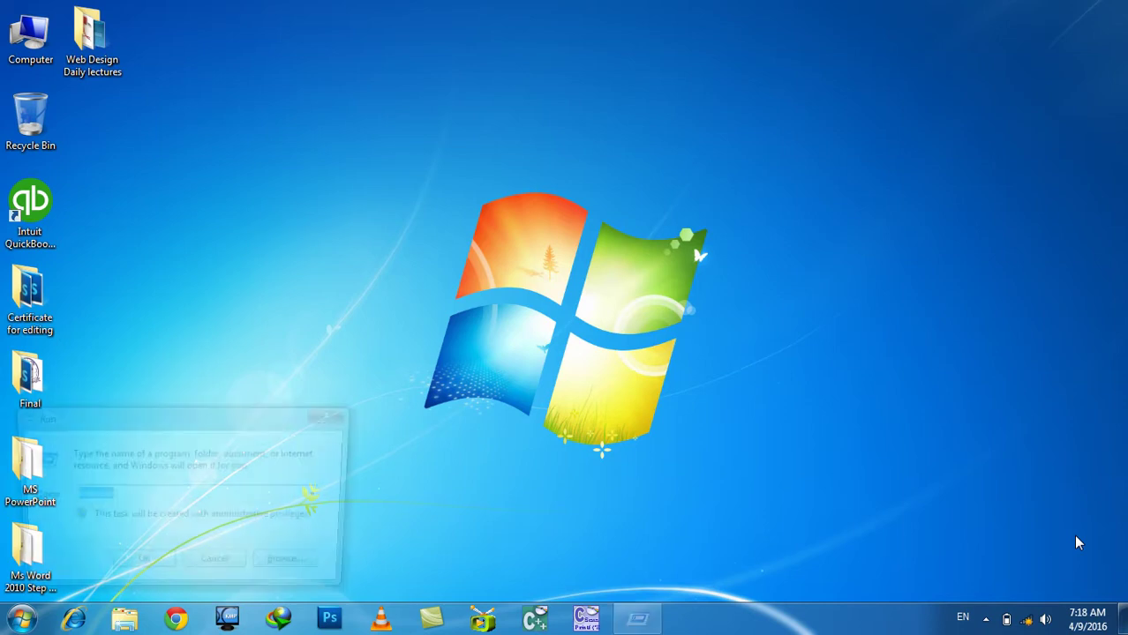
pyautogui.write('winword')
pyautogui.press('Return')
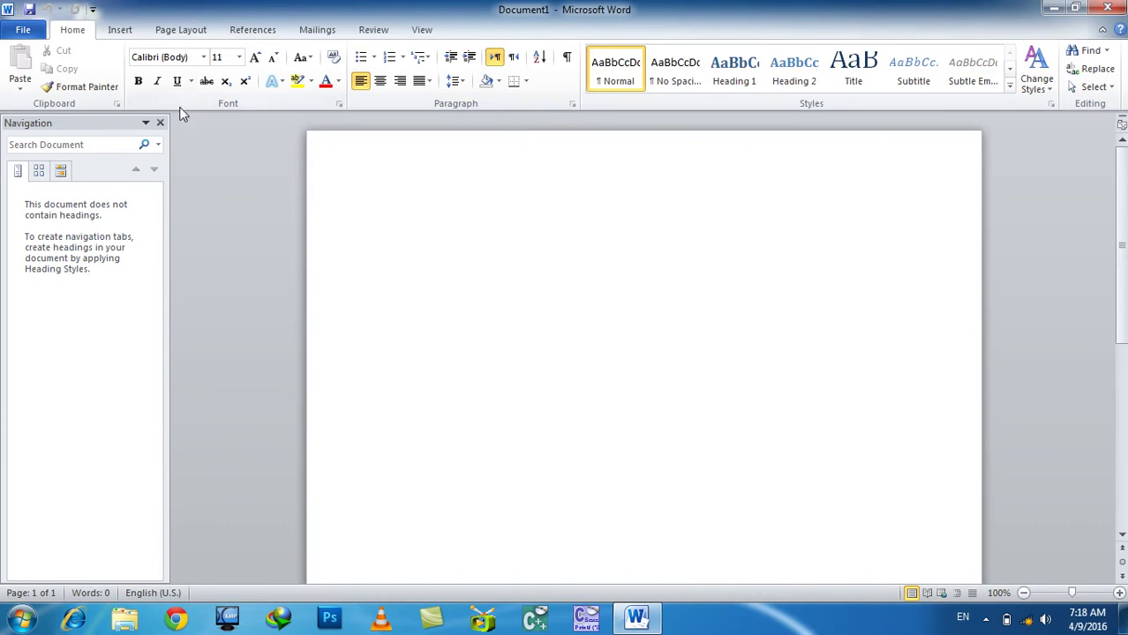
# - Close the Navigation pane and open the Insert Citation dropdown on the References tab
pyautogui.click(160, 123)
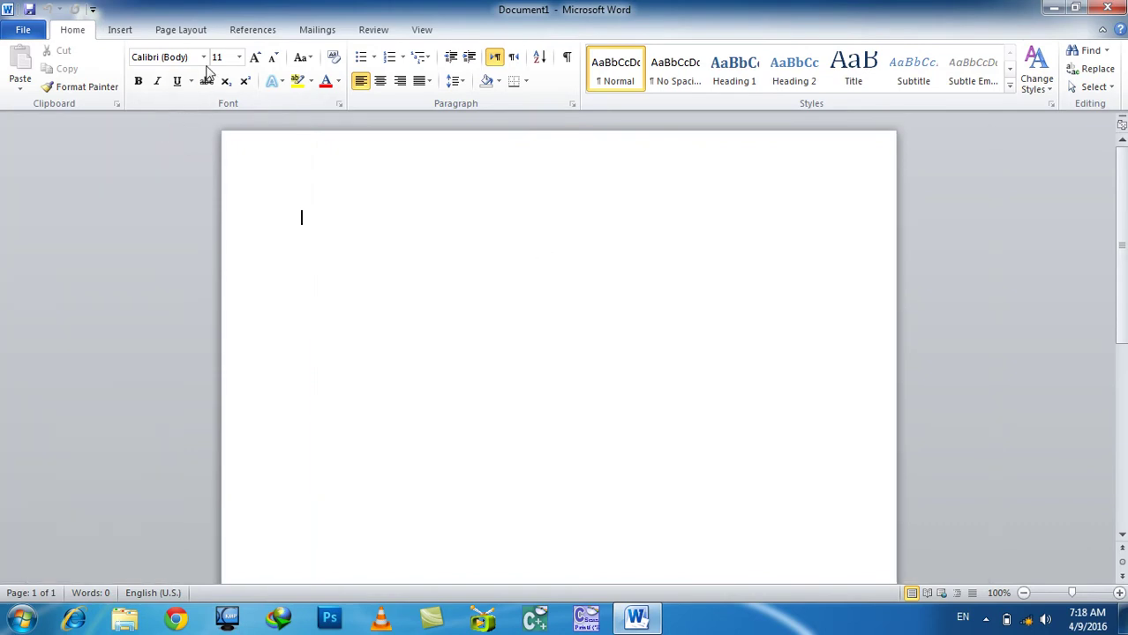
pyautogui.click(203, 31)
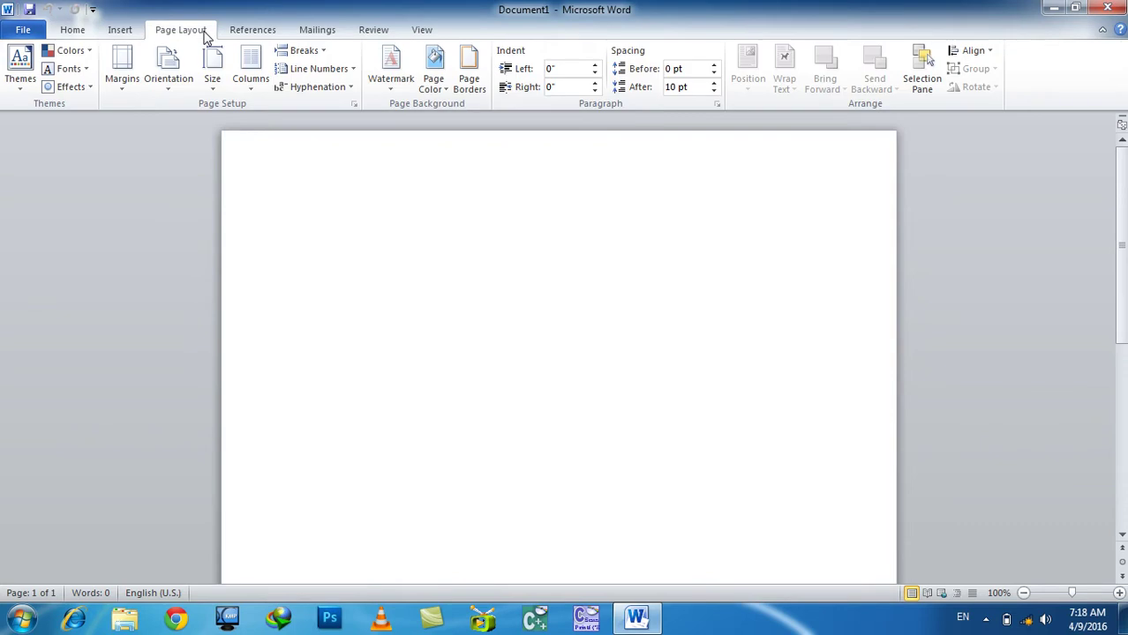
pyautogui.click(247, 34)
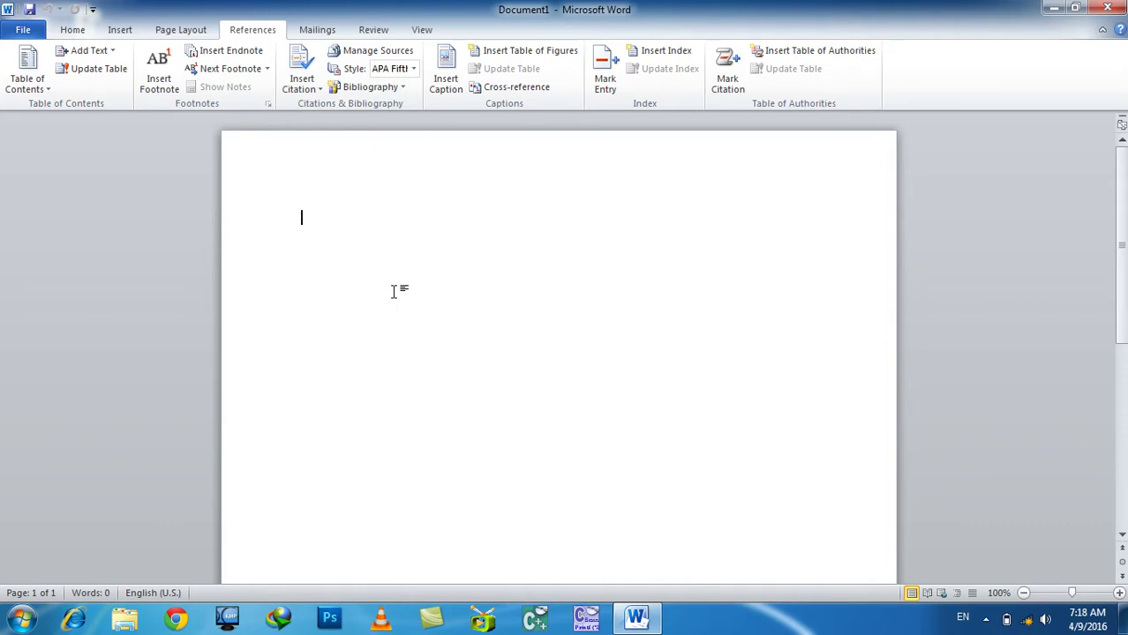
pyautogui.click(317, 92)
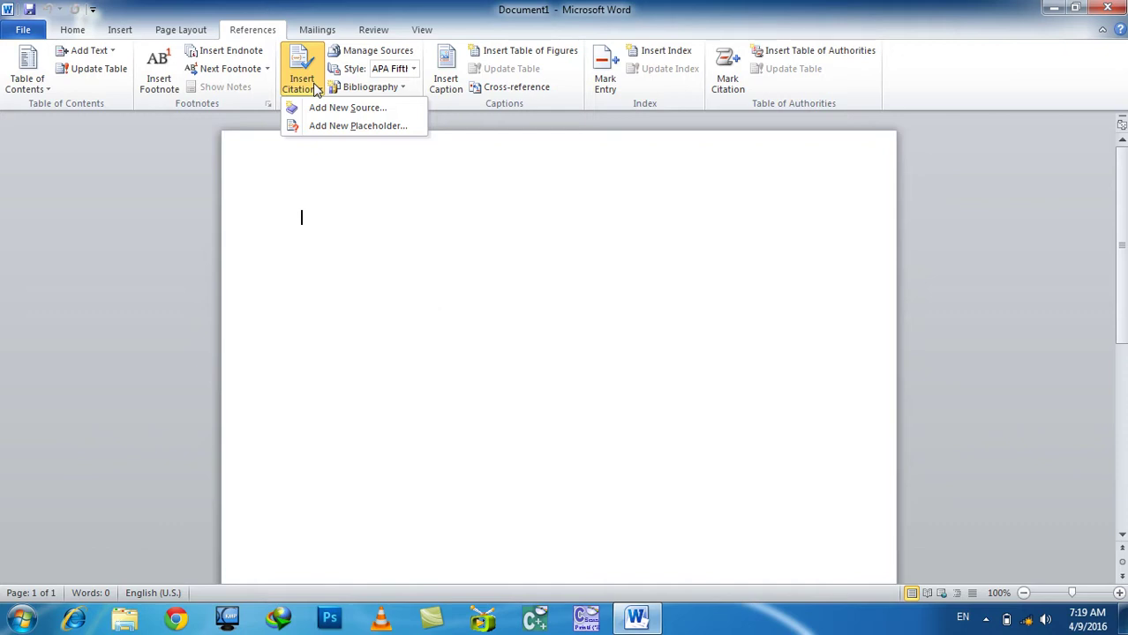
# - Start a new Book source and enter the author's full name as a personal author
pyautogui.click(341, 108)
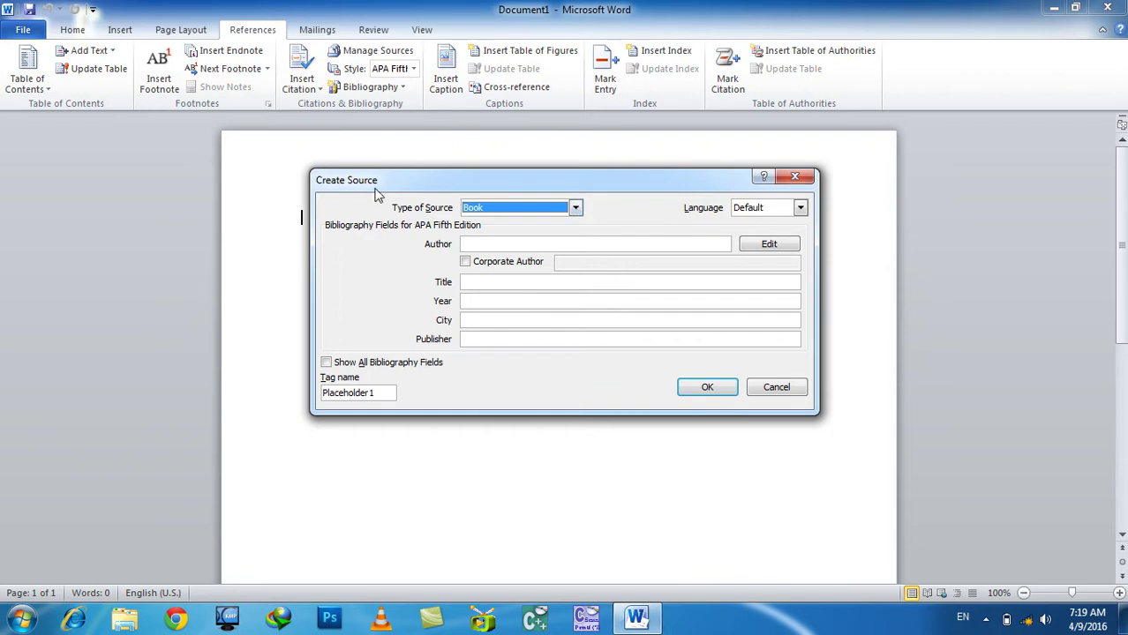
pyautogui.click(553, 209)
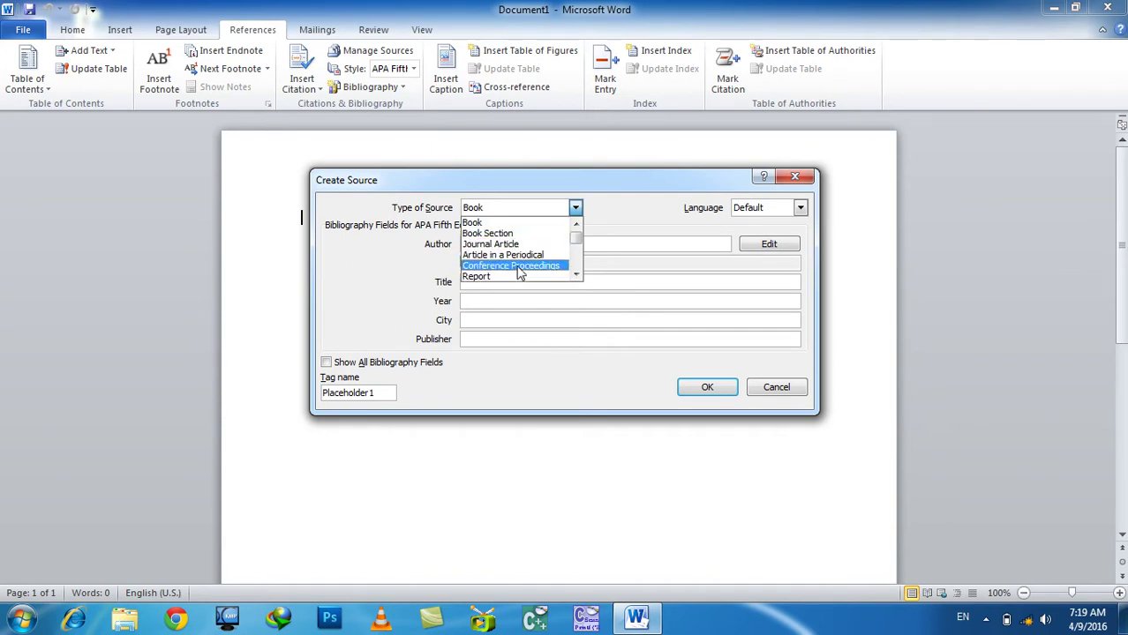
pyautogui.click(504, 225)
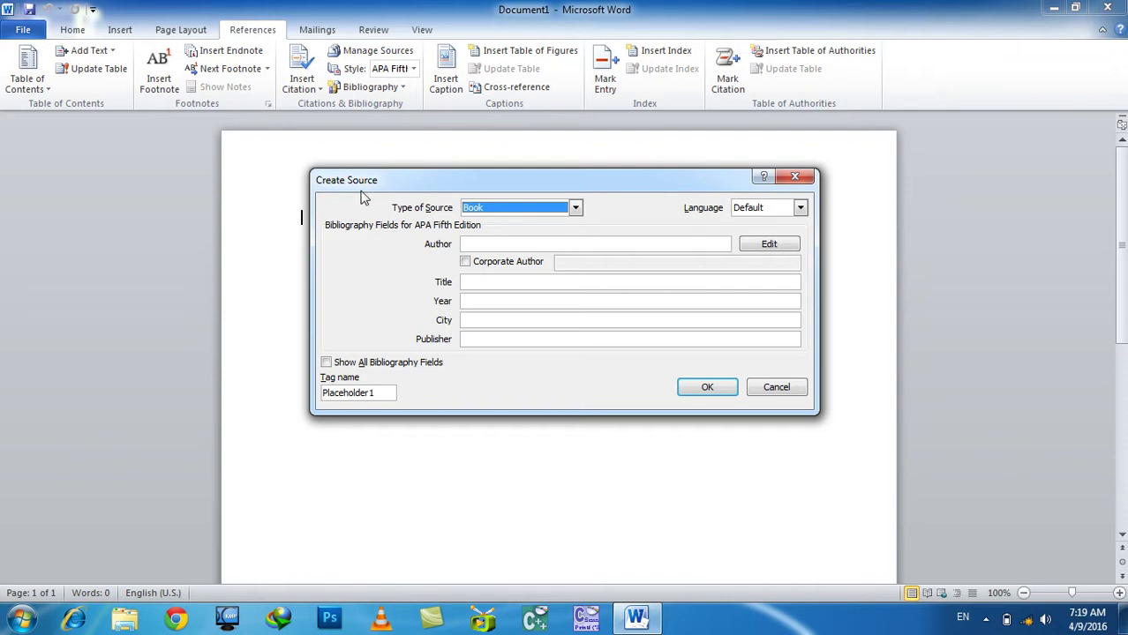
pyautogui.click(476, 244)
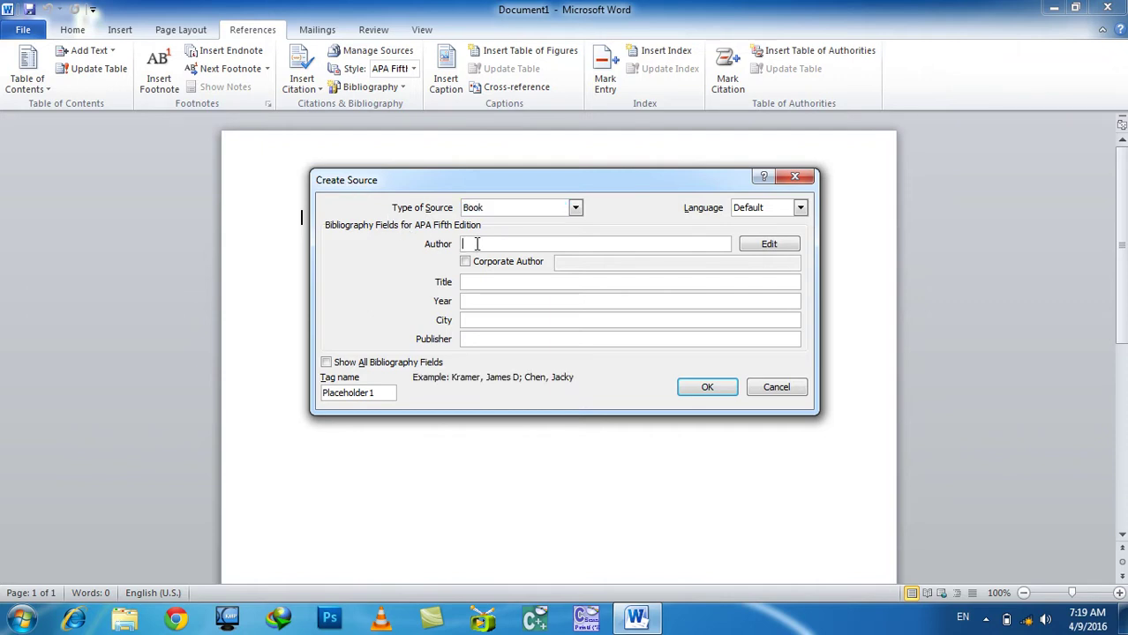
pyautogui.write('Muhammad Islam')
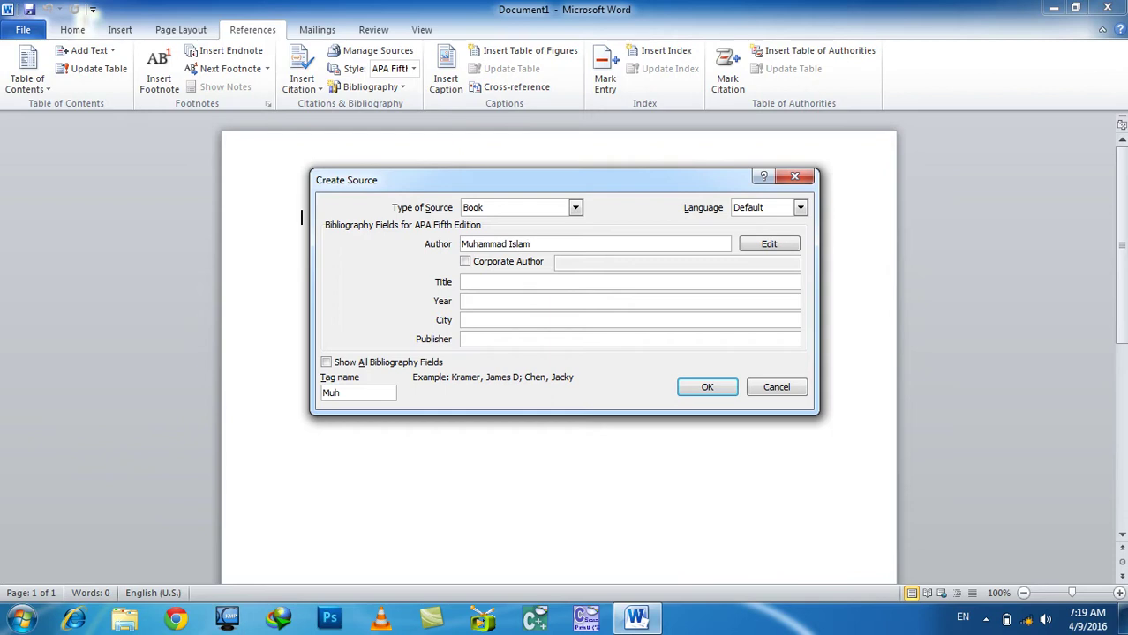
pyautogui.moveTo(569, 244); pyautogui.dragTo(478, 245)
pyautogui.click(519, 263)
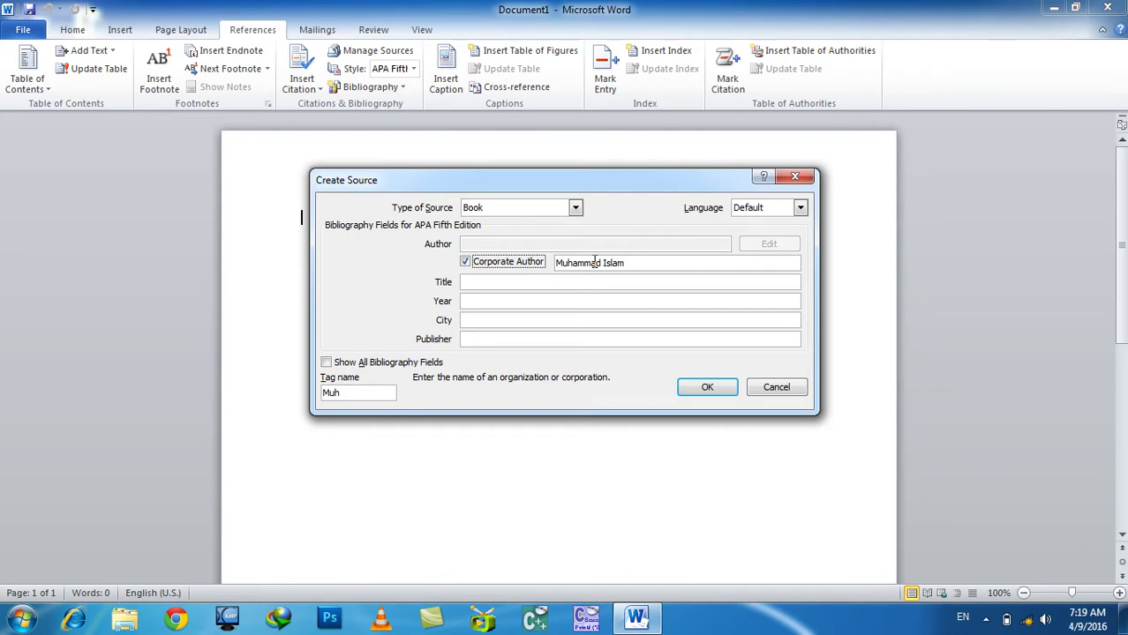
pyautogui.click(520, 263)
pyautogui.click(551, 245)
pyautogui.write('Saifzada')
# - Fill in title 'Ms Office Step by Step Lectures', year 2014, city Kabul, Afghanistan, publisher Qazawat Production Center
pyautogui.click(504, 281)
pyautogui.write('Ms Office Step by Step Lectures')
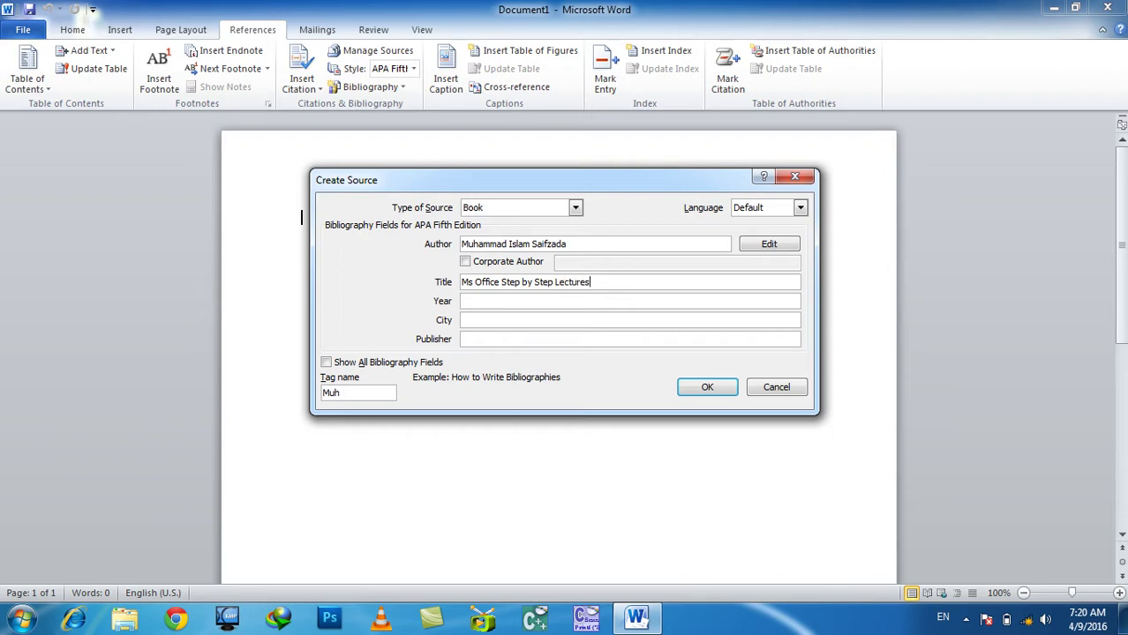
pyautogui.click(492, 300)
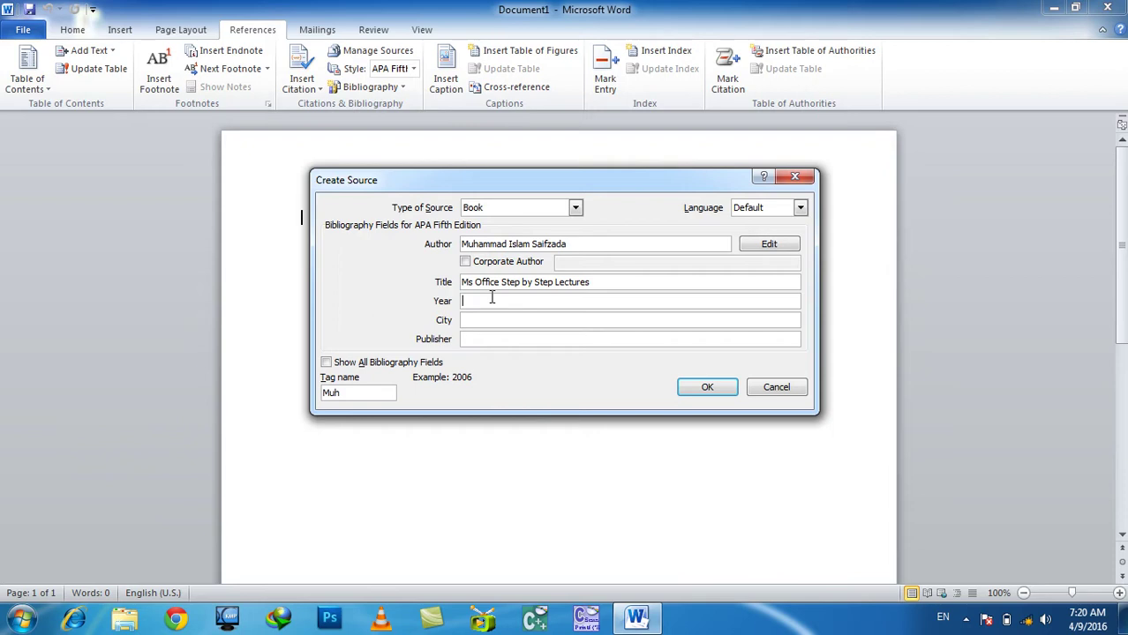
pyautogui.write('201')
pyautogui.write('4')
pyautogui.press('Tab')
pyautogui.write('Kabul,')
pyautogui.write(' Afghanistan')
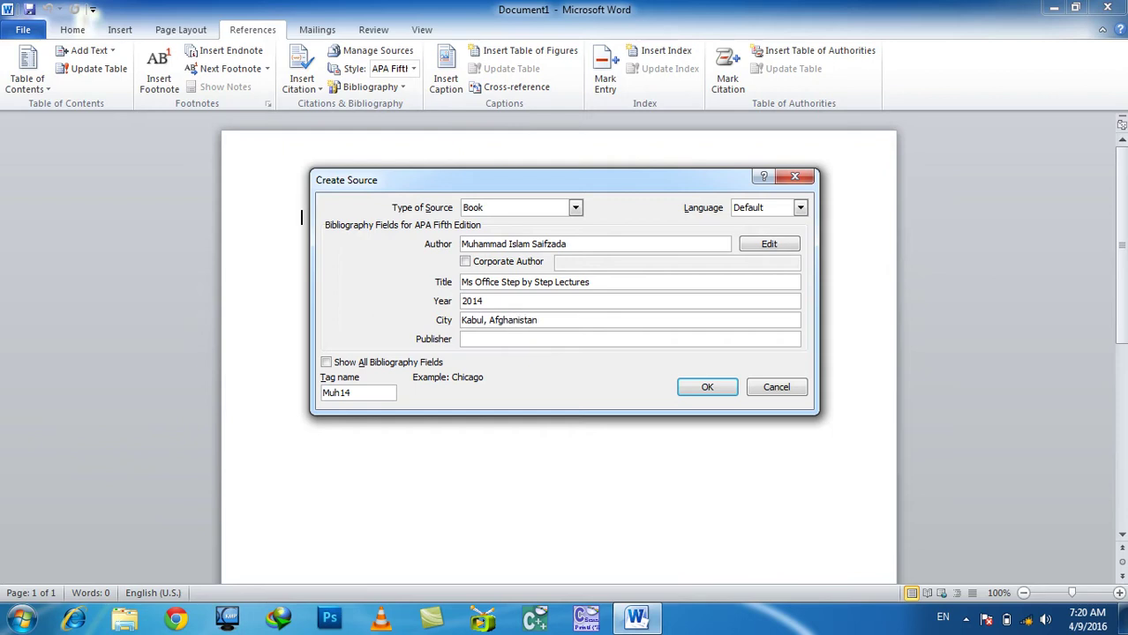
pyautogui.press('BackSpace')
pyautogui.write('n')
pyautogui.press('Tab')
pyautogui.write('Qazawat Production Center')
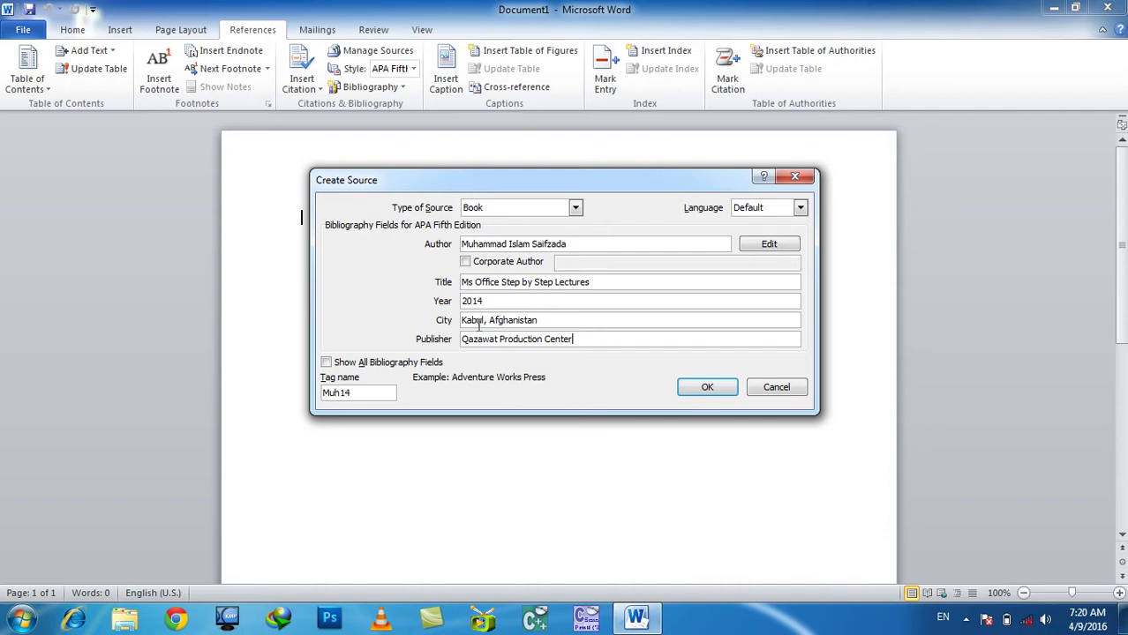
# - Show all bibliography fields, review the country, editor and volume entries, then hide them again
pyautogui.click(350, 369)
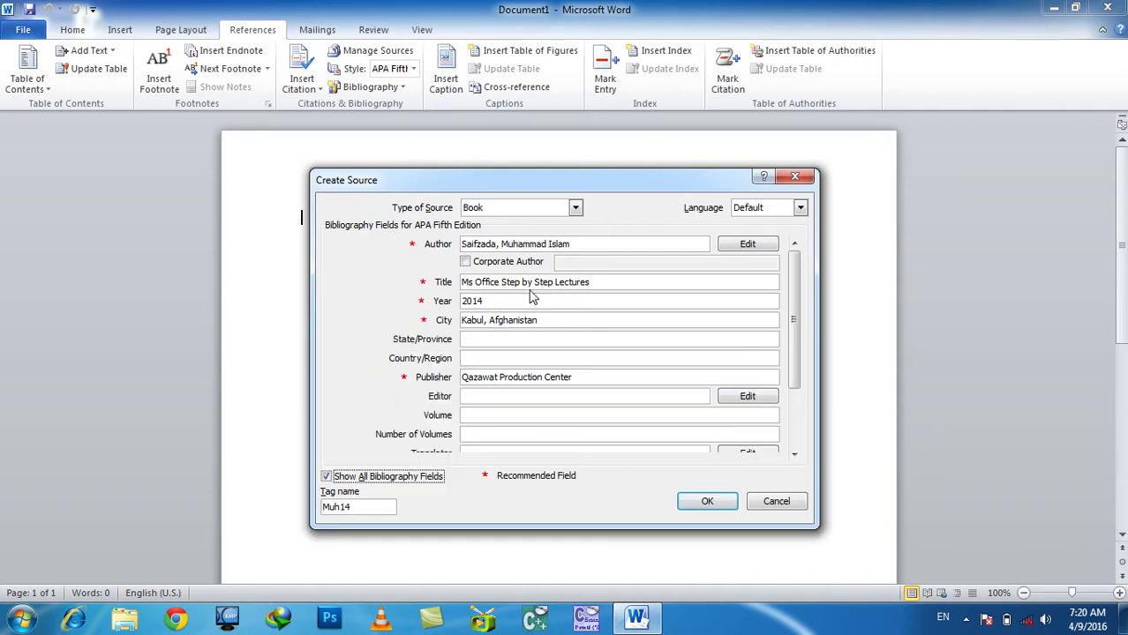
pyautogui.click(505, 342)
pyautogui.click(505, 358)
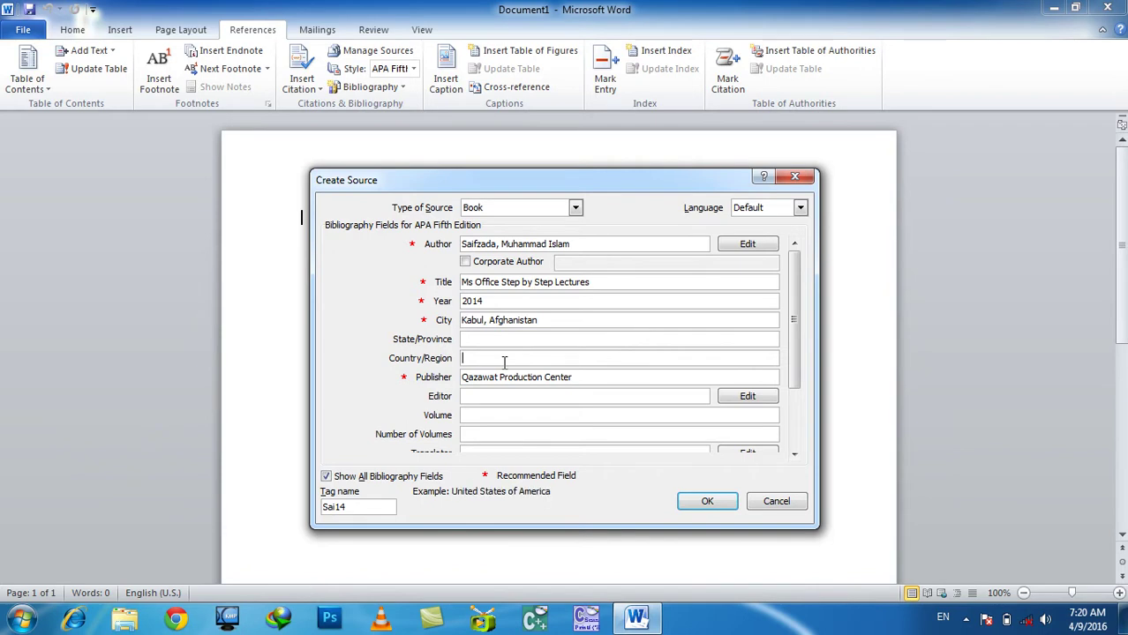
pyautogui.click(500, 396)
pyautogui.click(498, 415)
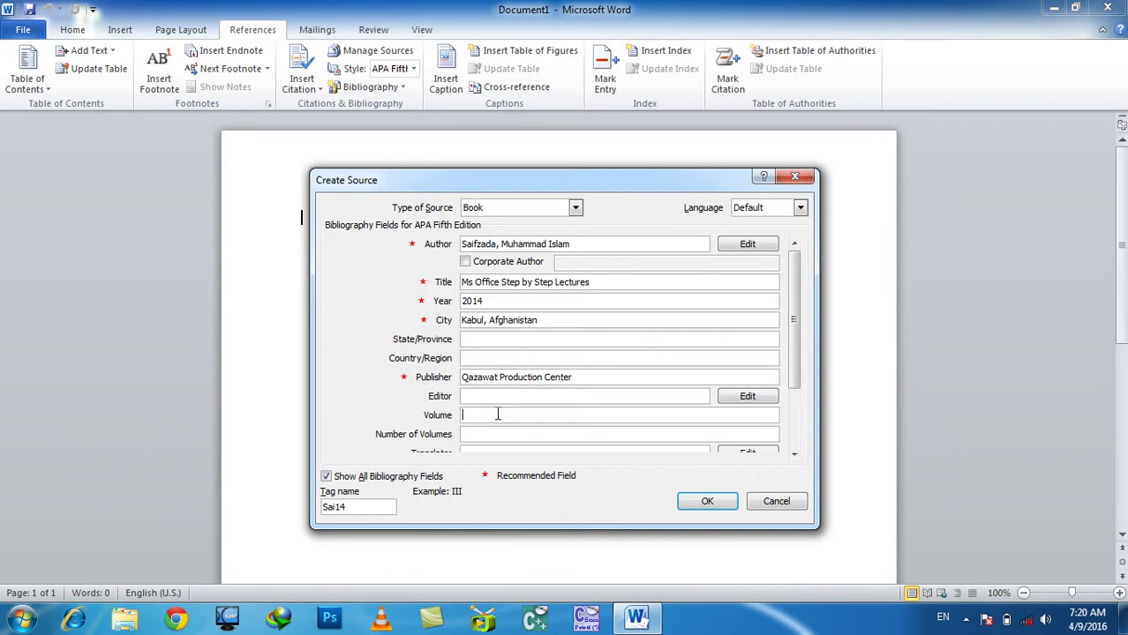
pyautogui.click(358, 476)
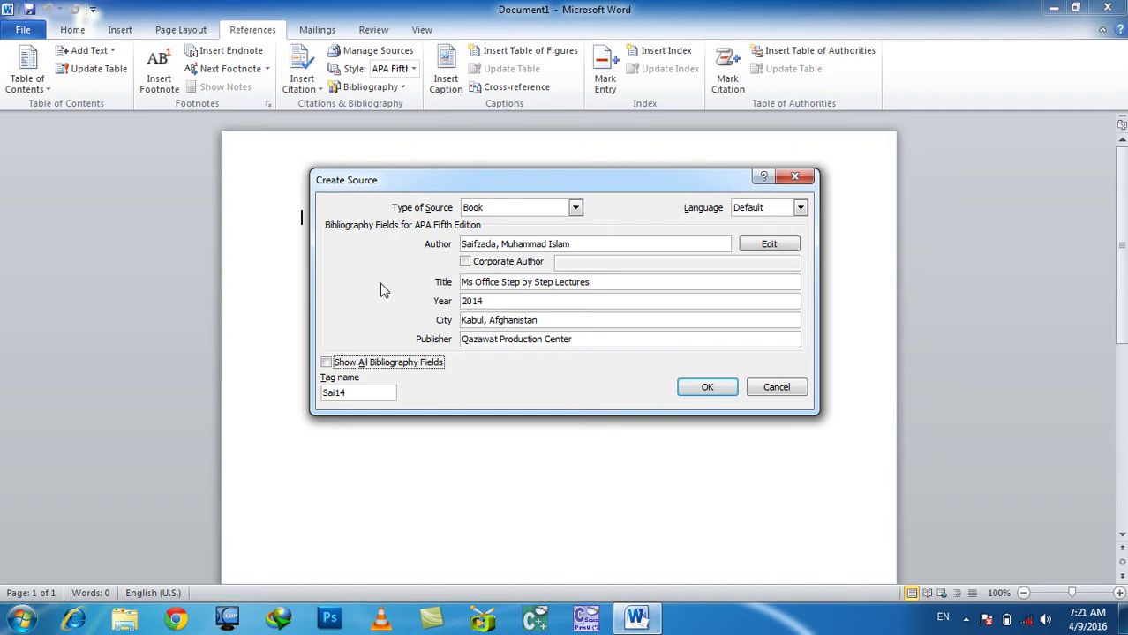
# - Check the tag name and author in the name editor, then save the source
pyautogui.click(362, 390)
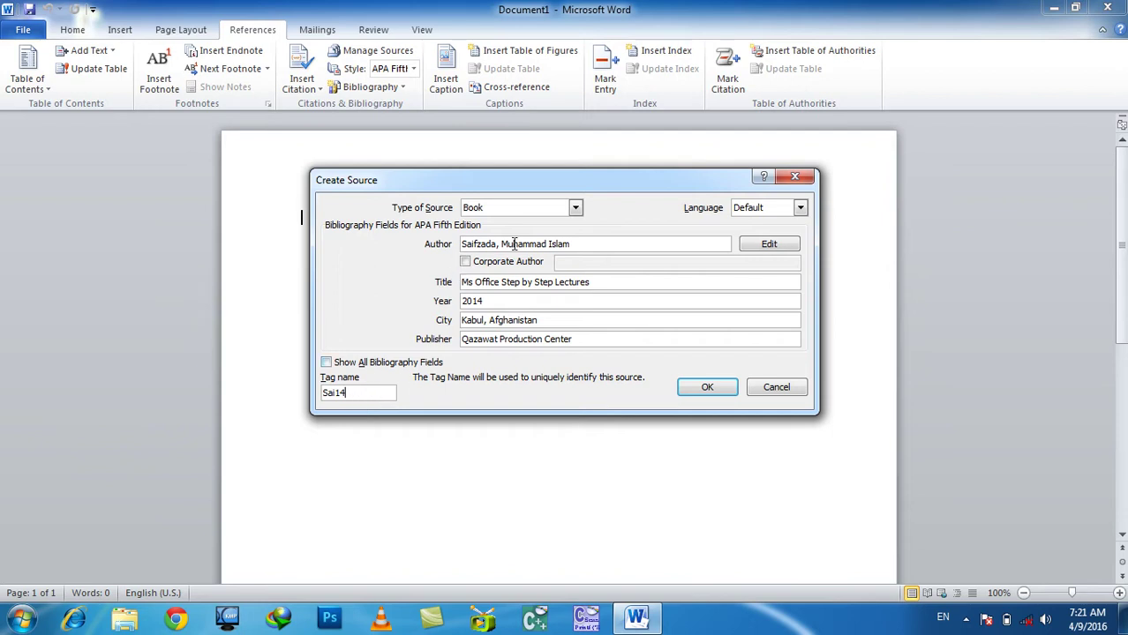
pyautogui.click(769, 244)
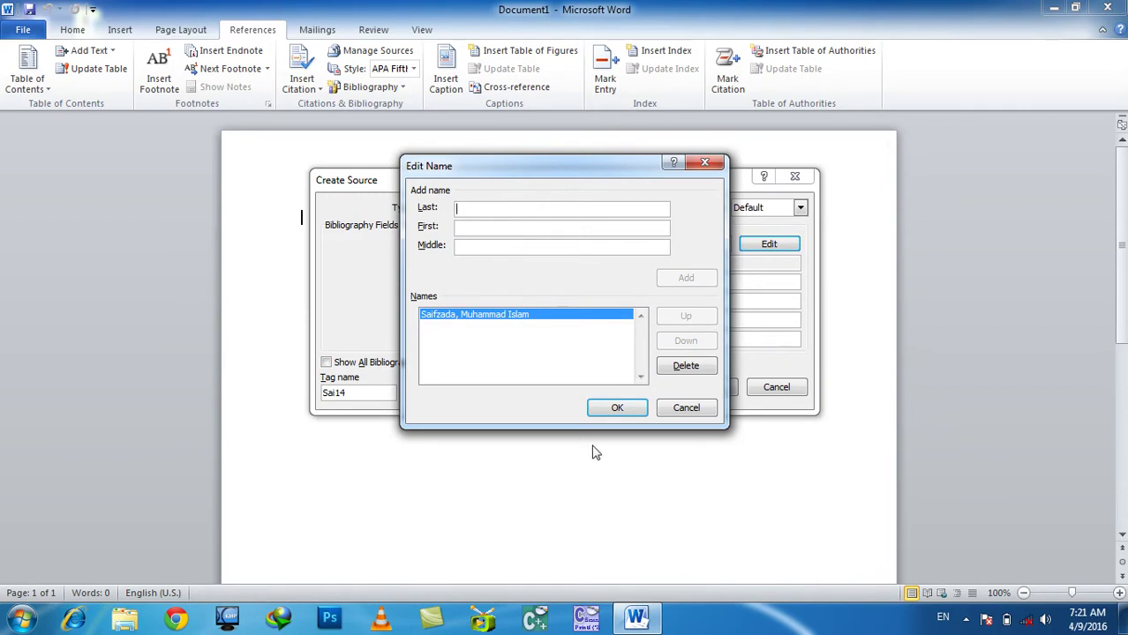
pyautogui.click(634, 410)
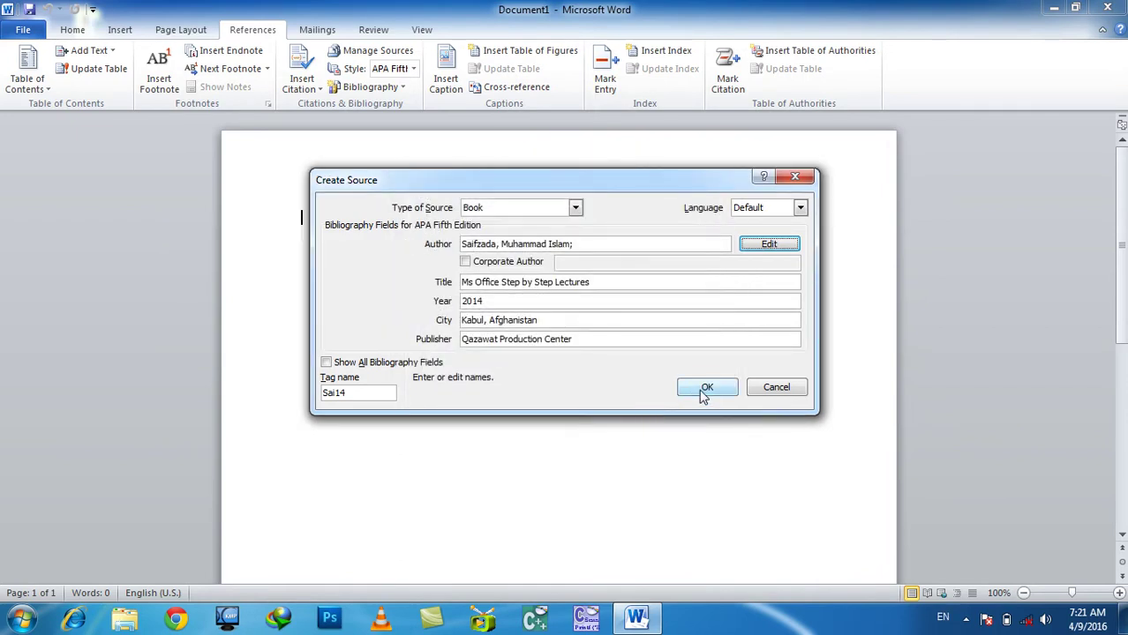
pyautogui.click(705, 388)
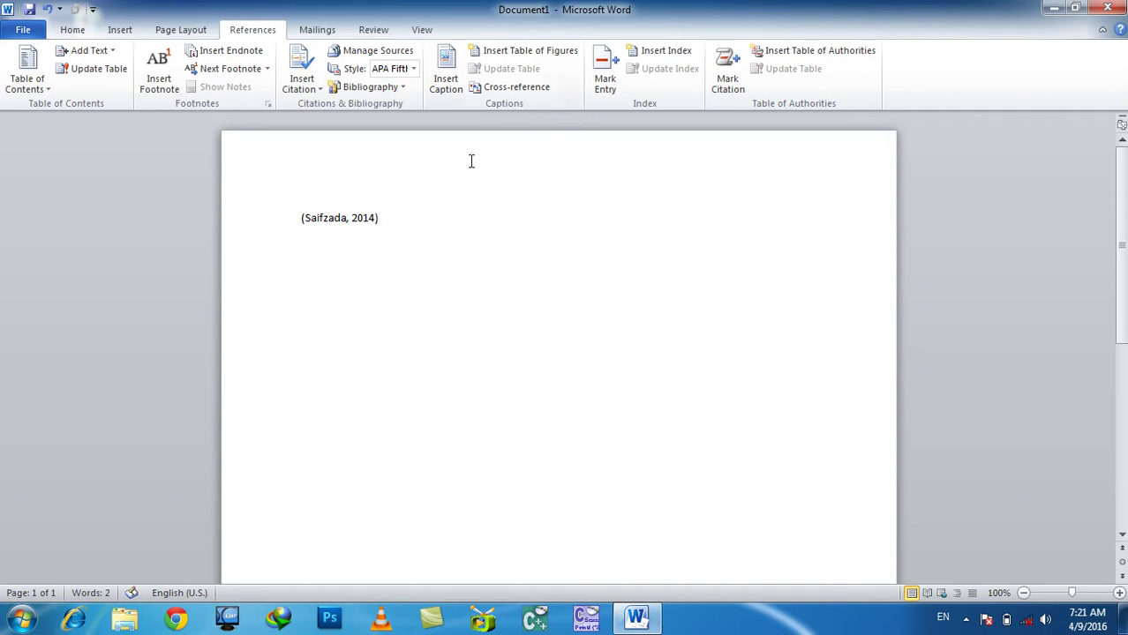
# - Apply the ISO 690 citation style to the selected citation, then undo
pyautogui.moveTo(457, 238); pyautogui.dragTo(280, 207)
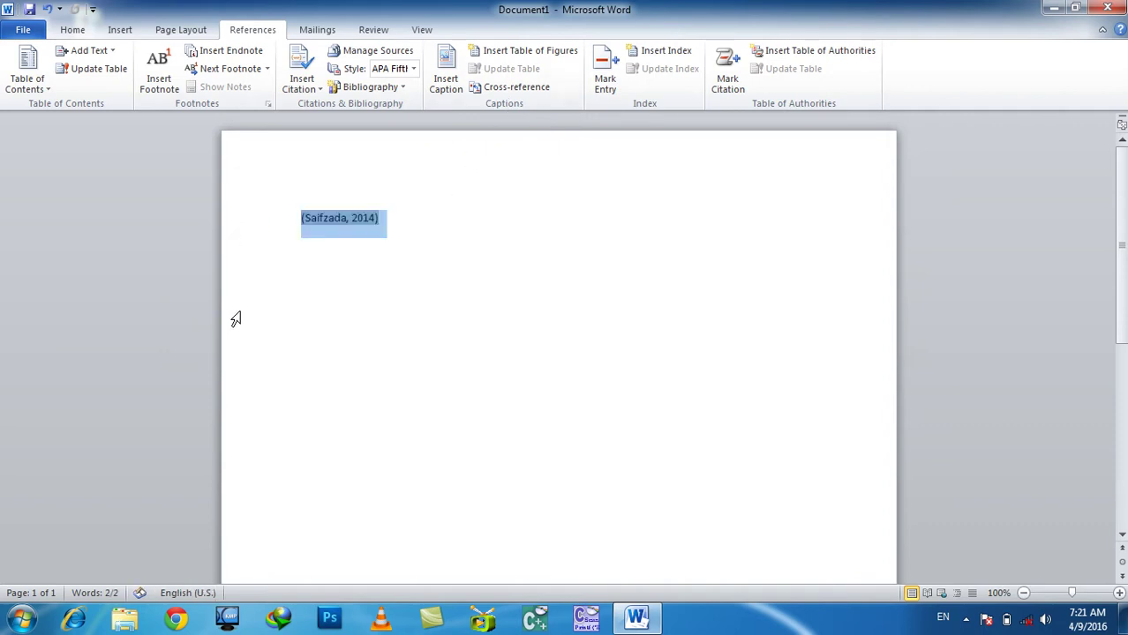
pyautogui.click(402, 86)
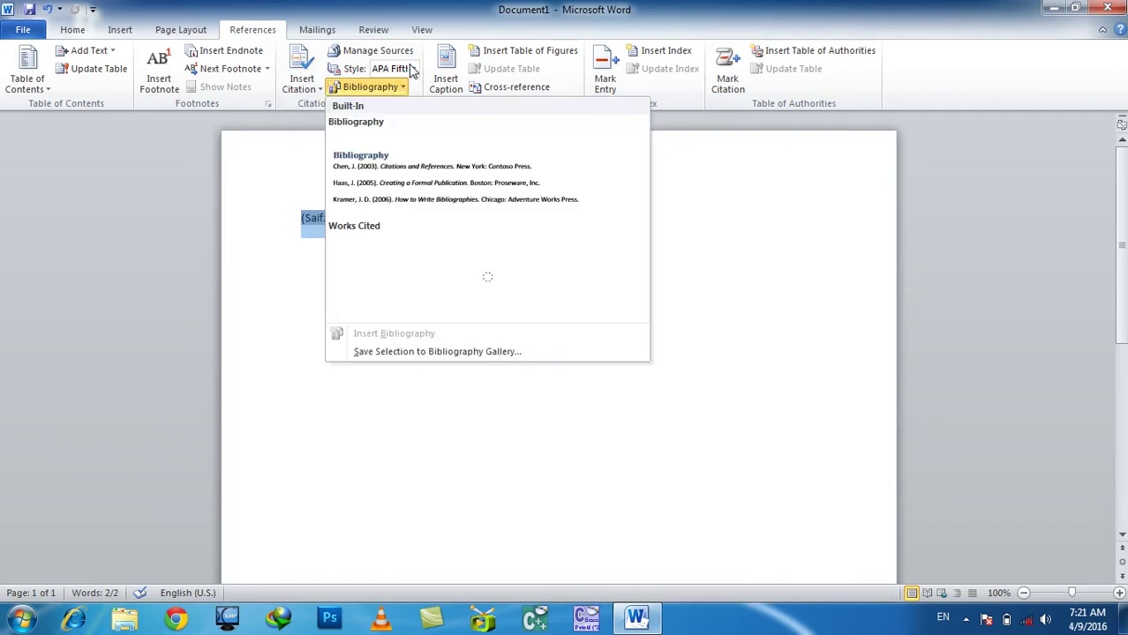
pyautogui.click(411, 68)
pyautogui.click(430, 156)
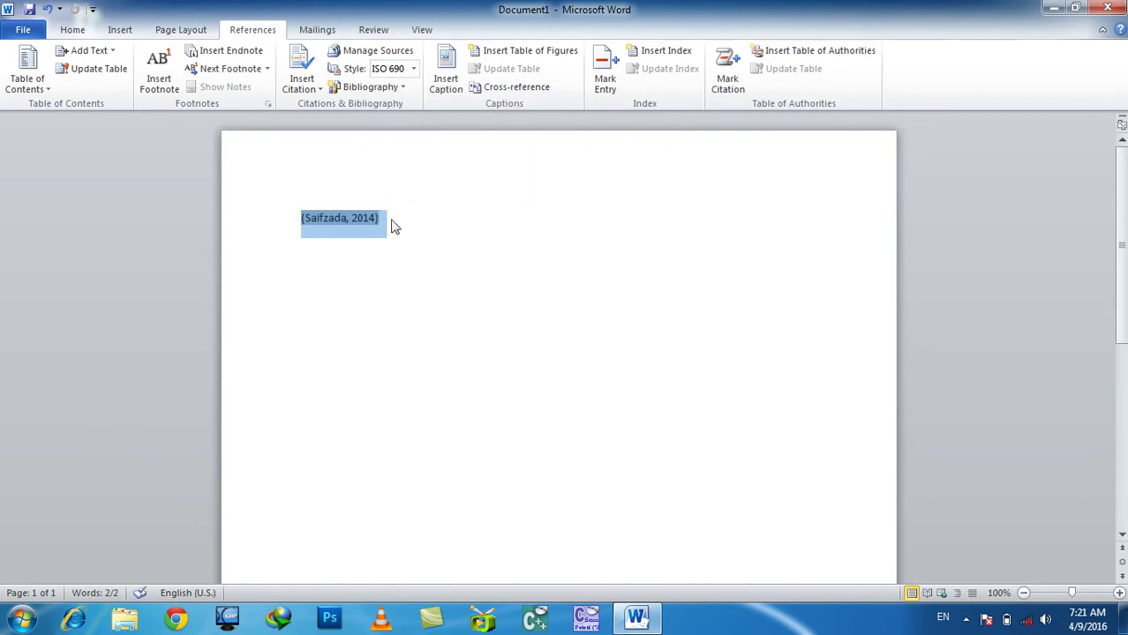
pyautogui.click(427, 253)
pyautogui.hotkey('ctrl', 'z')
# - Reinsert the 2014 source's citation and dismiss the Bibliography gallery without inserting
pyautogui.click(314, 84)
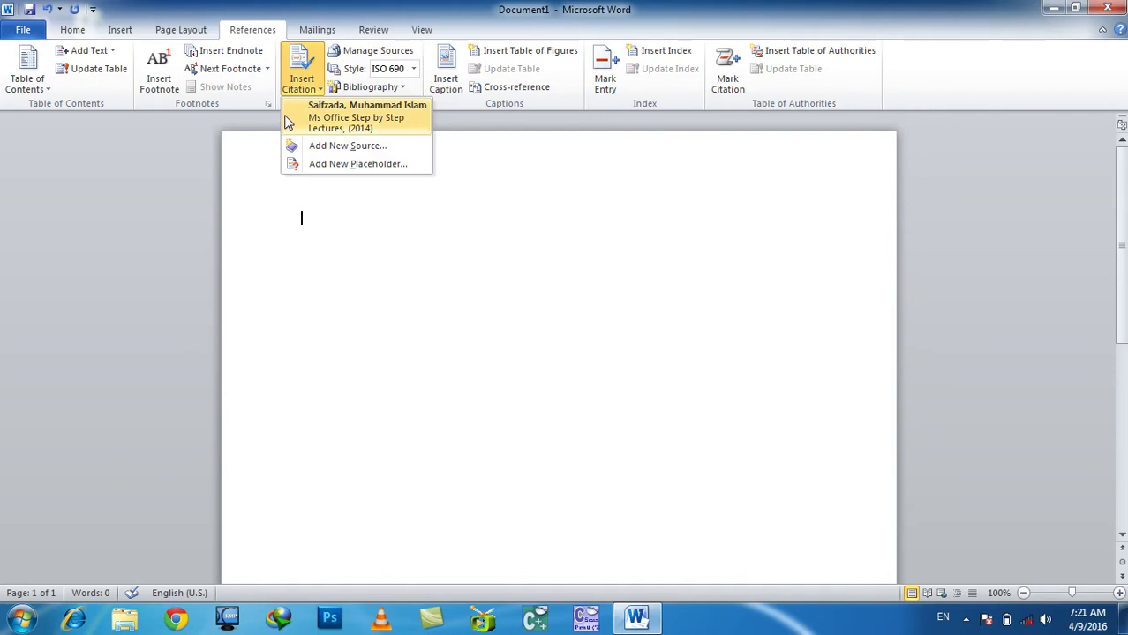
pyautogui.click(353, 120)
pyautogui.click(355, 231)
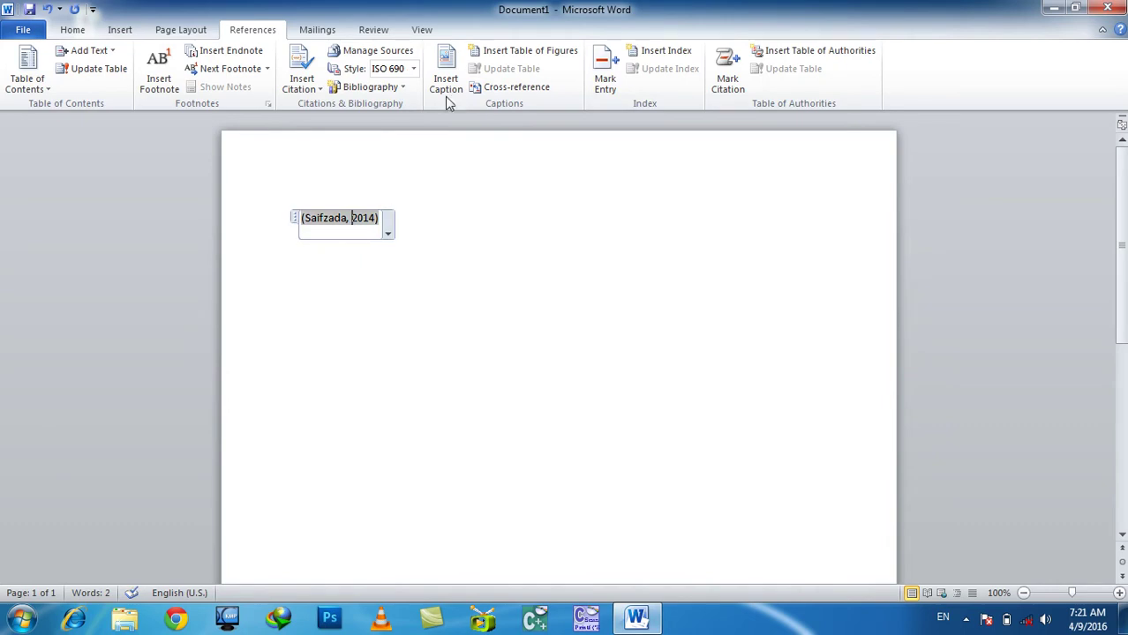
pyautogui.click(396, 87)
pyautogui.click(720, 352)
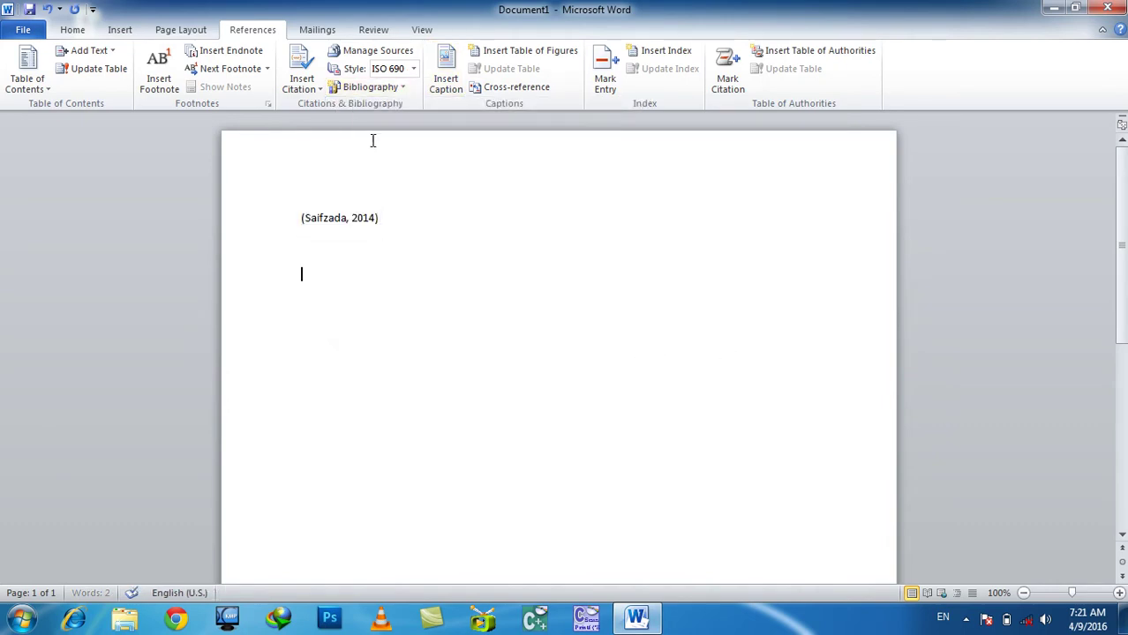
# - Insert a Bibliography list followed by a Works Cited list
pyautogui.click(371, 87)
pyautogui.click(418, 195)
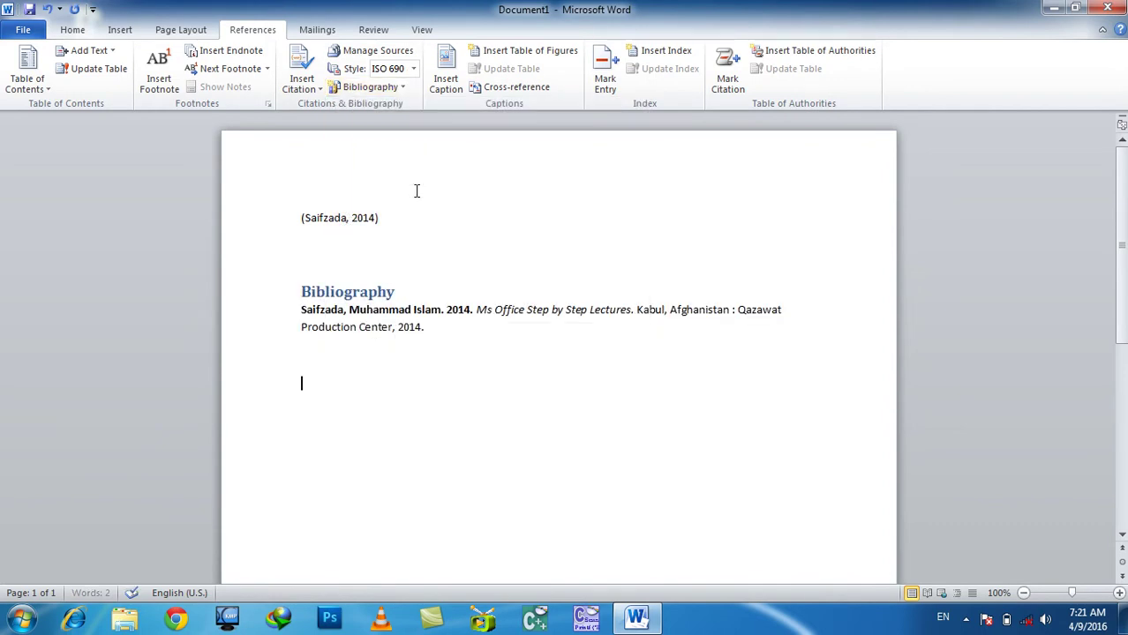
pyautogui.click(371, 86)
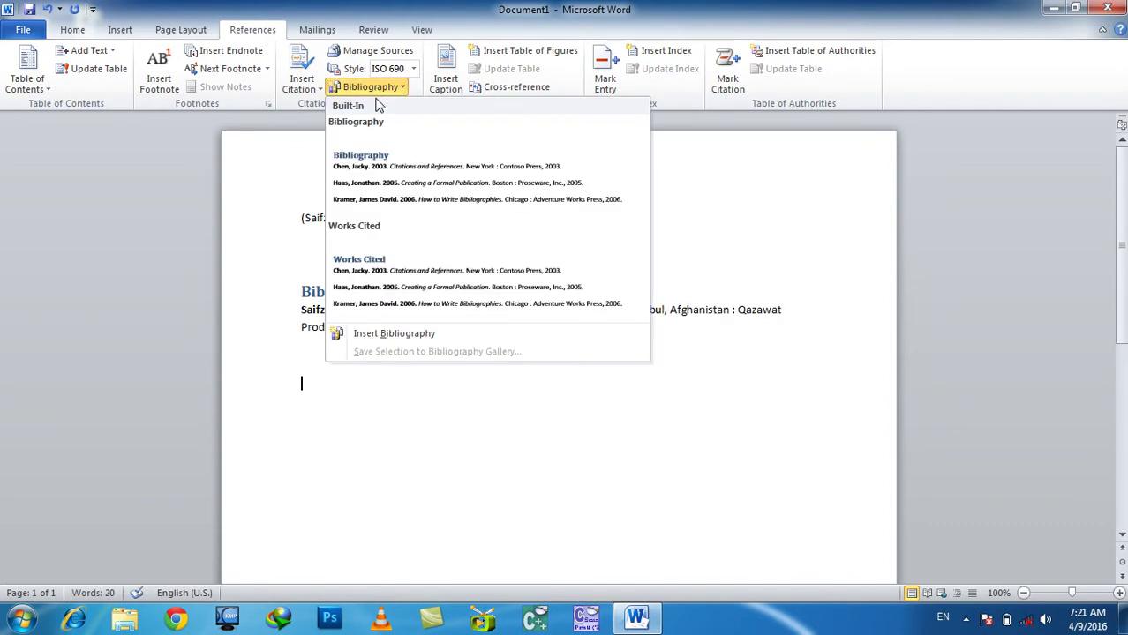
pyautogui.click(417, 302)
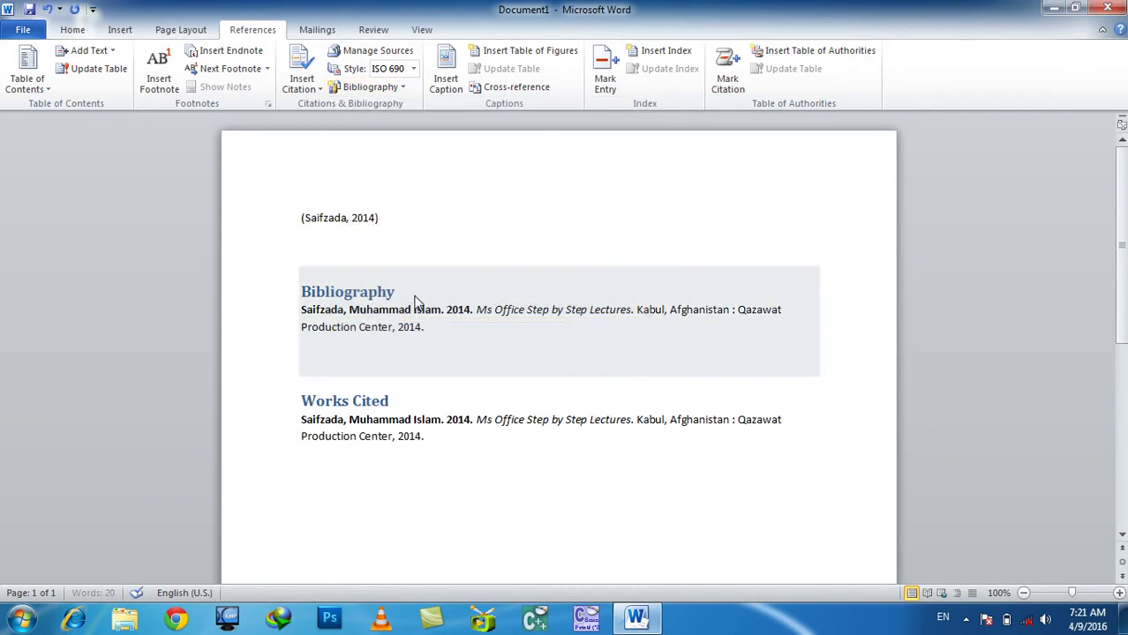
# - Select the author and title text in an entry, then select everything and delete it
pyautogui.click(358, 322)
pyautogui.moveTo(357, 309); pyautogui.dragTo(430, 310)
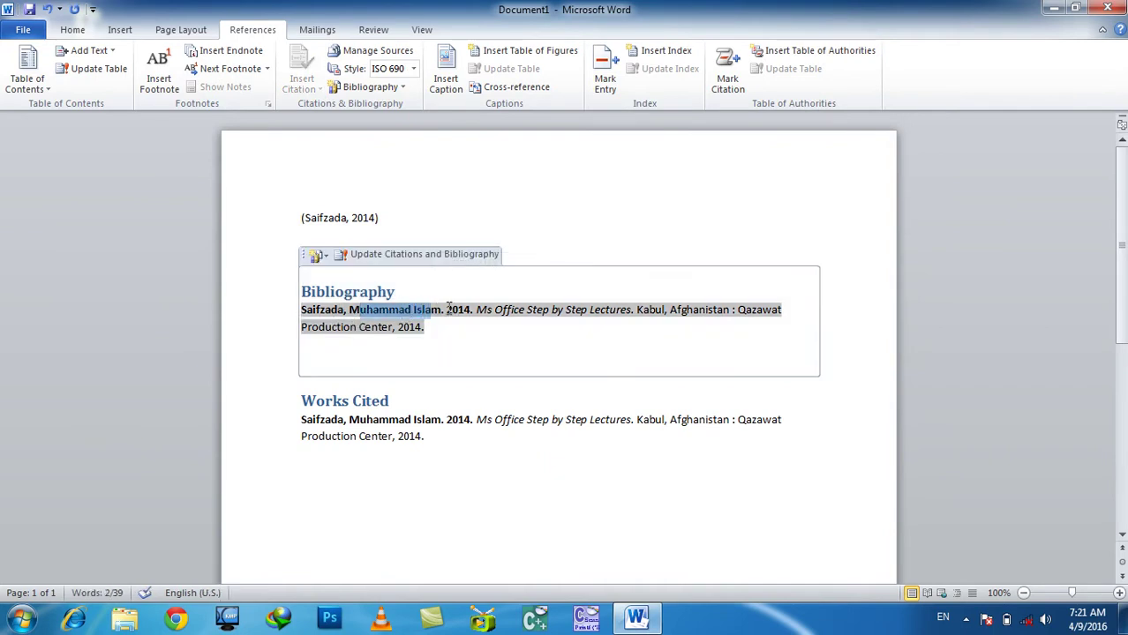
pyautogui.moveTo(447, 309)
pyautogui.mouseDown()
pyautogui.moveTo(645, 305)
pyautogui.moveTo(743, 321)
pyautogui.mouseUp()
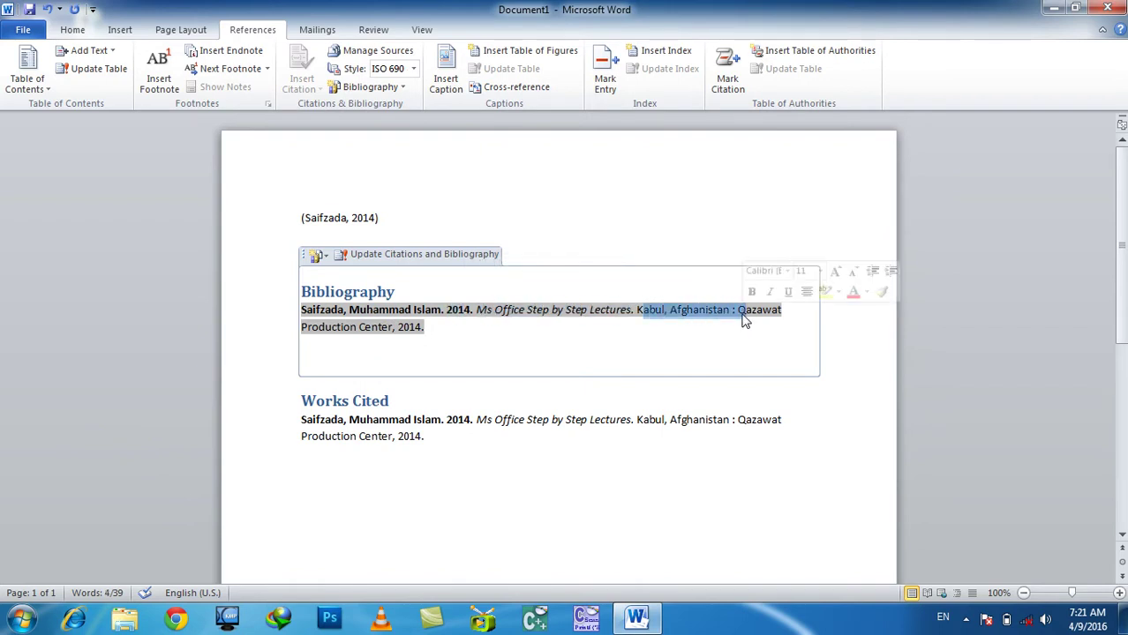
pyautogui.click(747, 310)
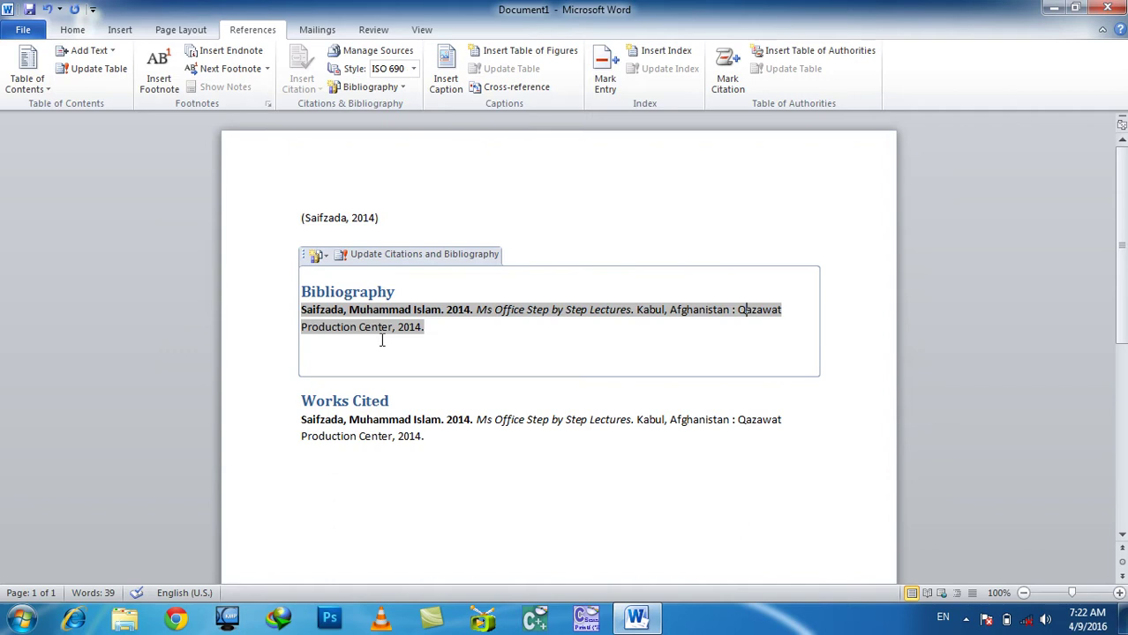
pyautogui.click(593, 519)
pyautogui.hotkey('ctrl', 'a')
pyautogui.press('Delete')
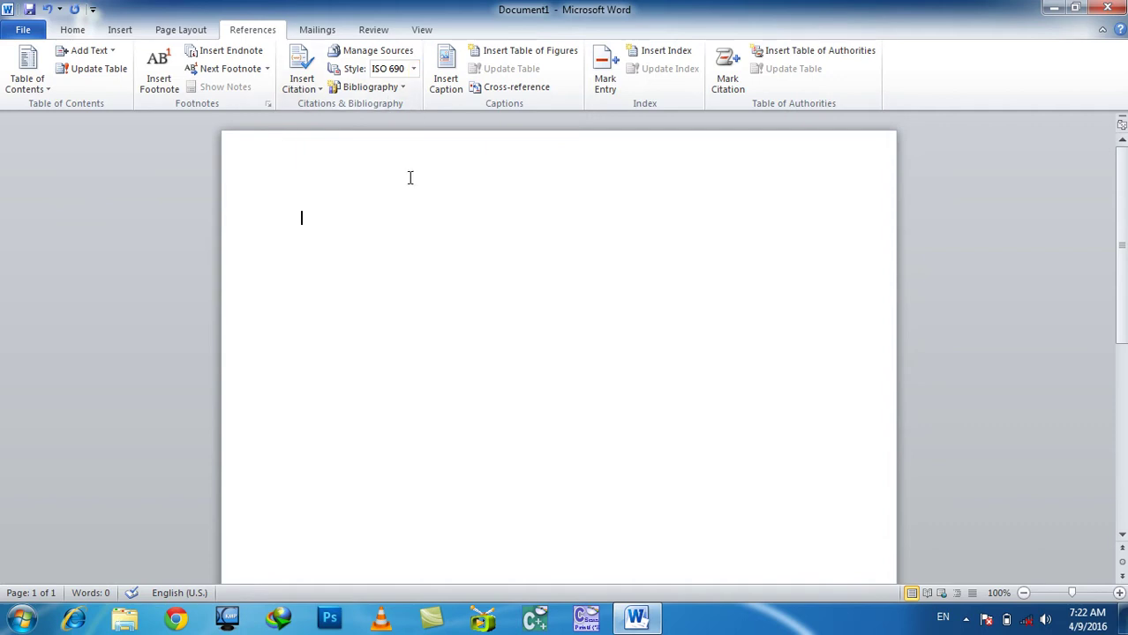
# - Undo the deletion and switch the bibliography style to GOST - Name Sort, then SIST02
pyautogui.hotkey('ctrl', 'z')
pyautogui.click(388, 300)
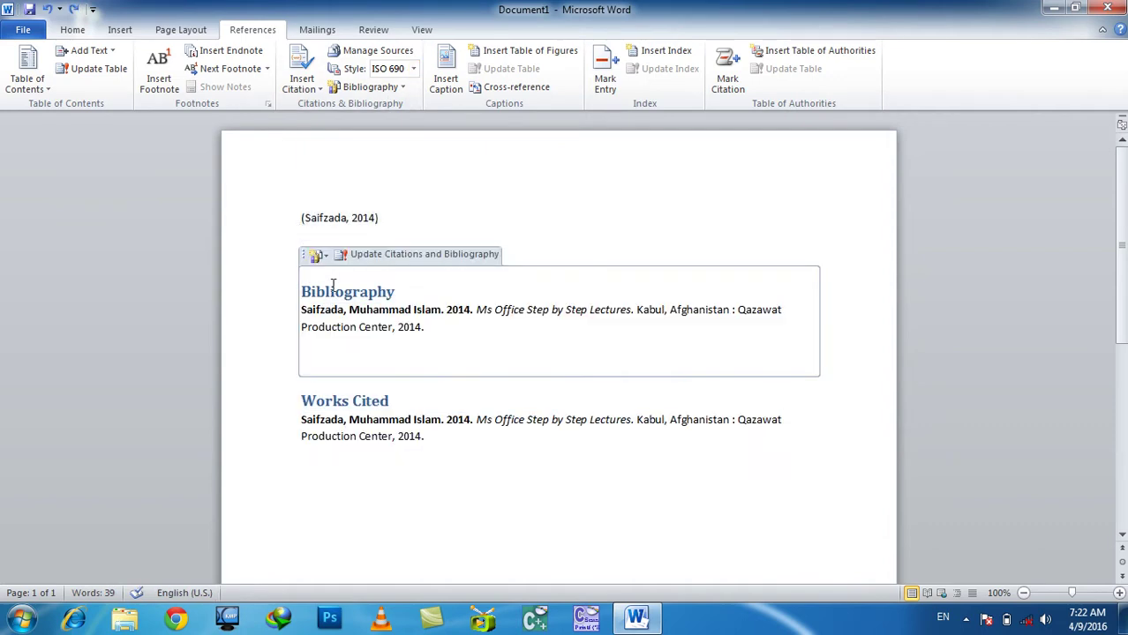
pyautogui.moveTo(436, 341); pyautogui.dragTo(303, 286)
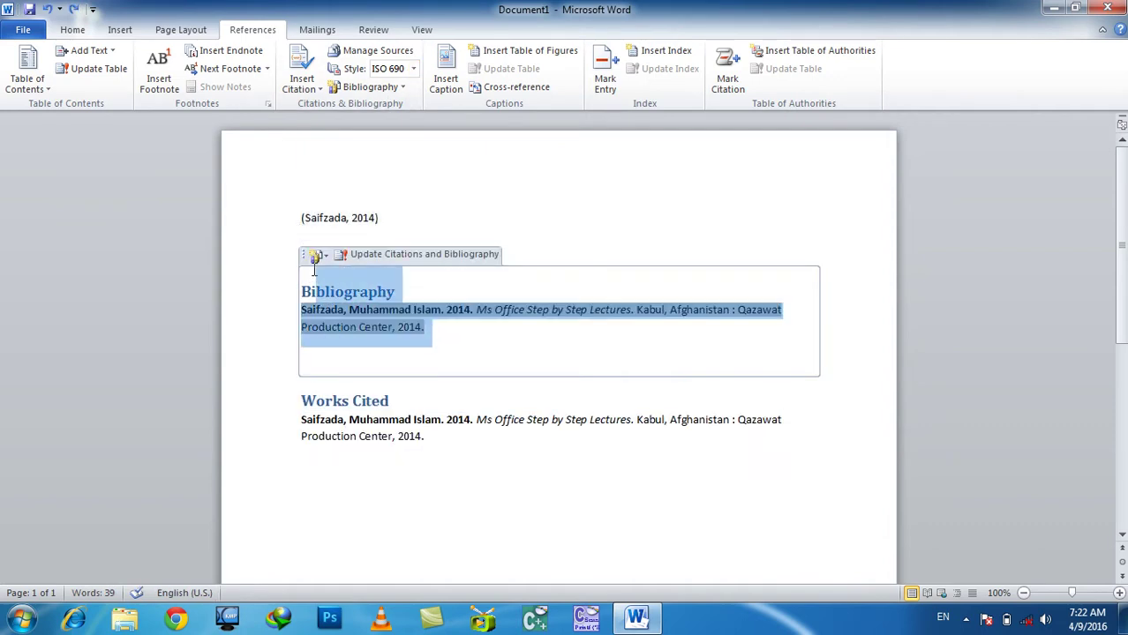
pyautogui.click(413, 69)
pyautogui.click(437, 158)
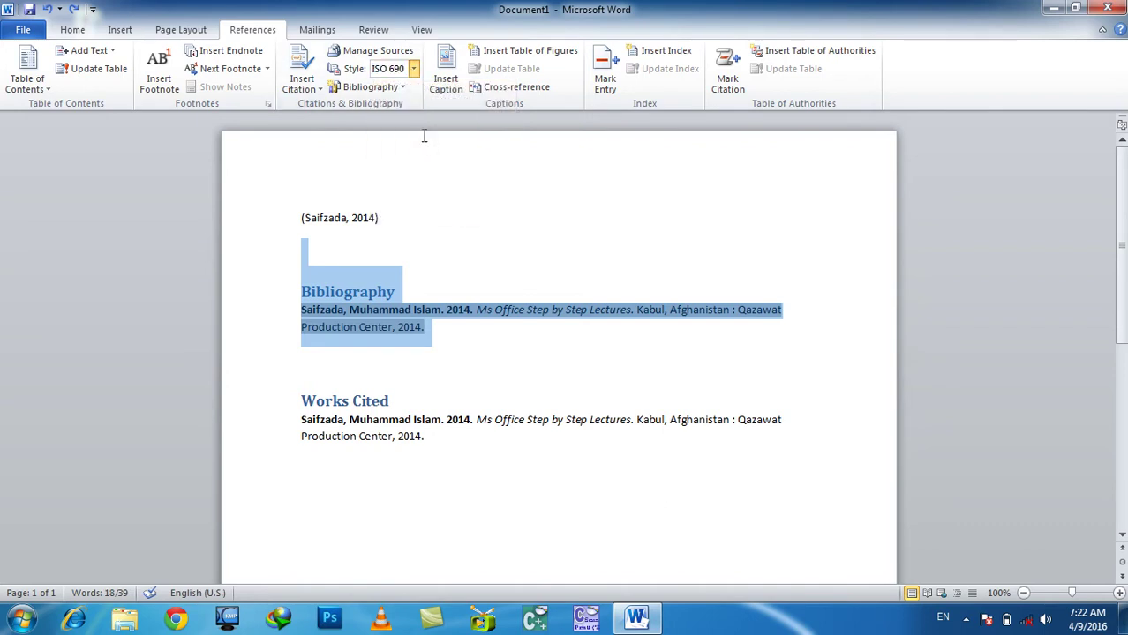
pyautogui.click(413, 69)
pyautogui.click(431, 200)
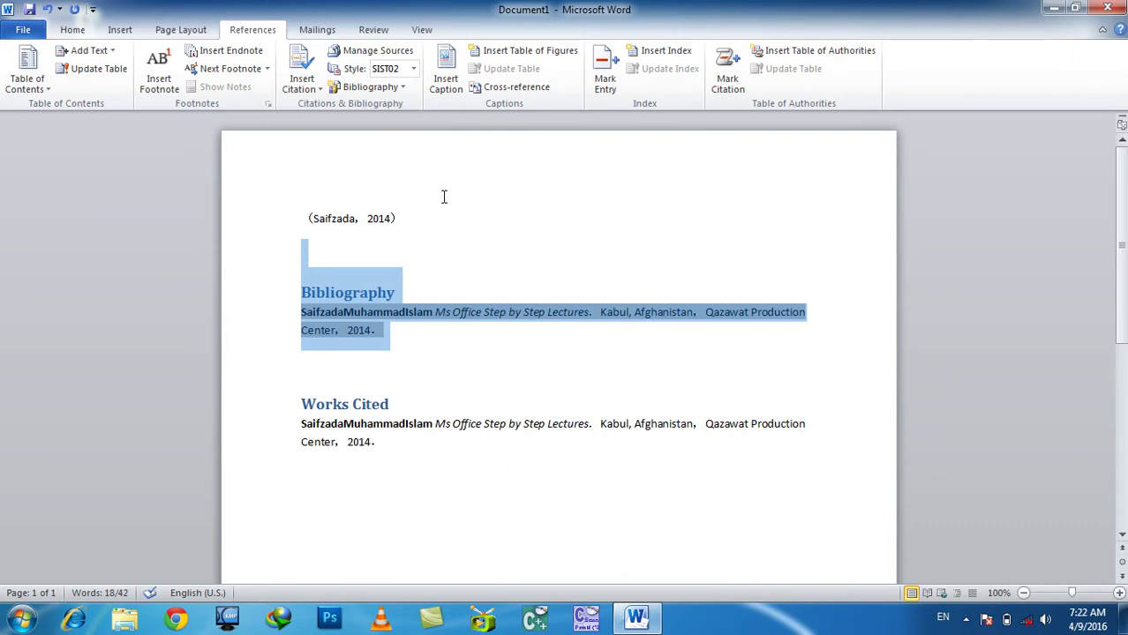
pyautogui.click(446, 193)
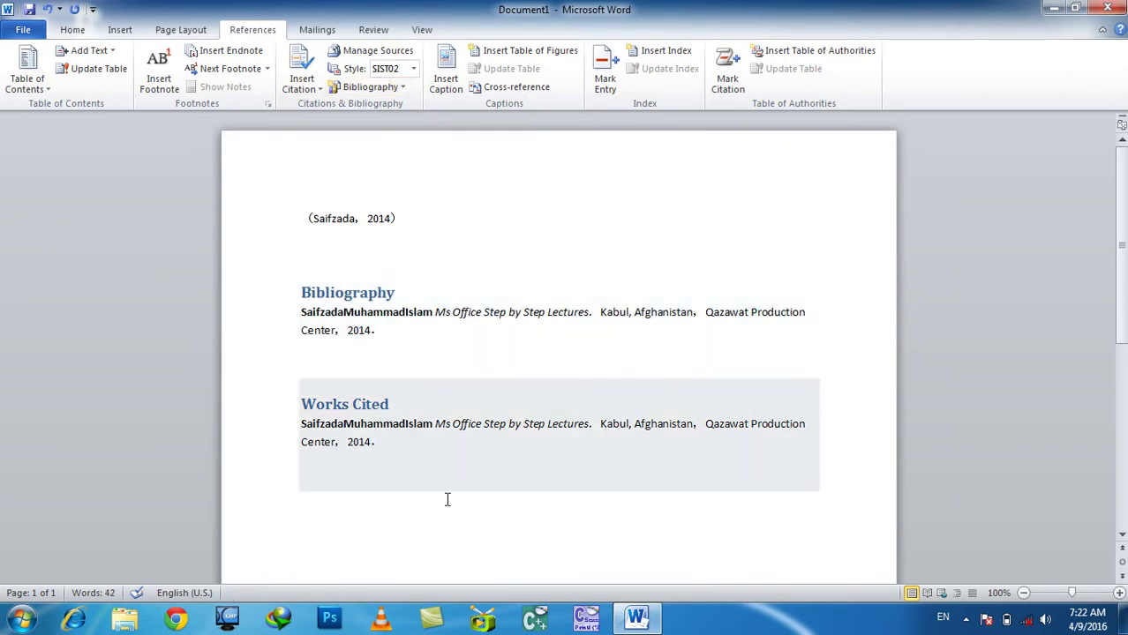
# - Select all content and delete it, leaving an empty page
pyautogui.hotkey('ctrl', 'a')
pyautogui.press('Delete')
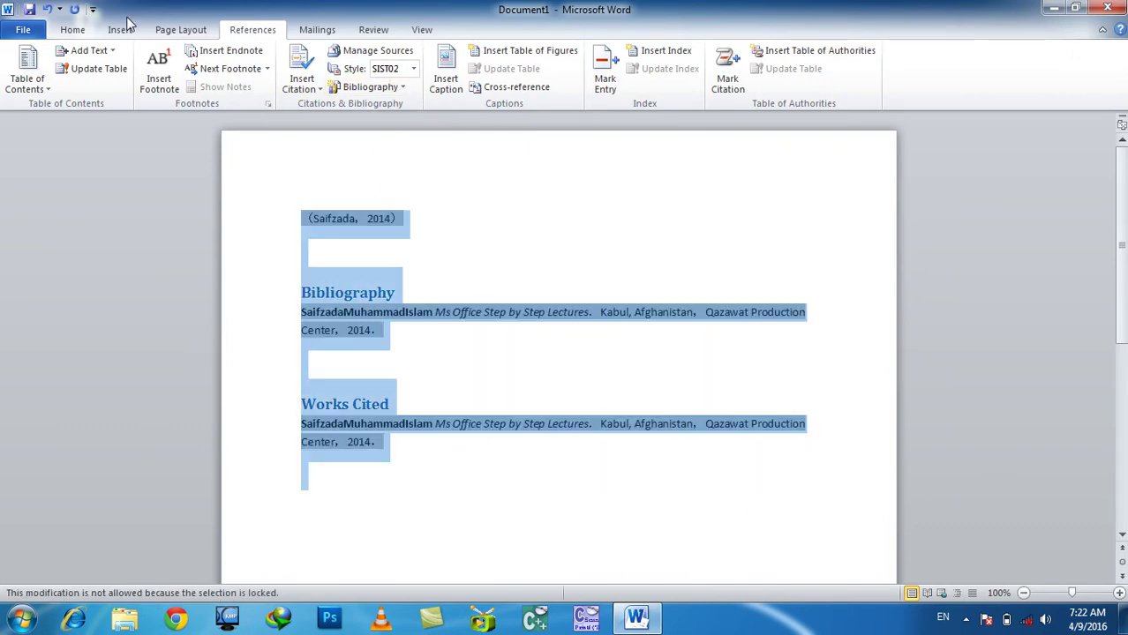
pyautogui.press('Delete')
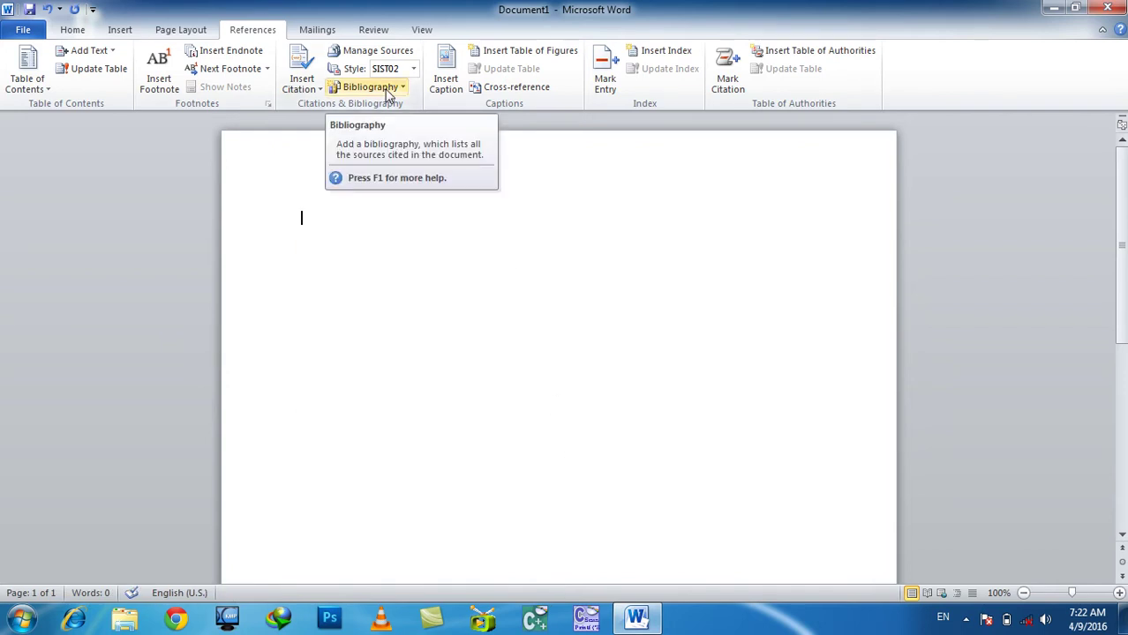
pyautogui.click(316, 88)
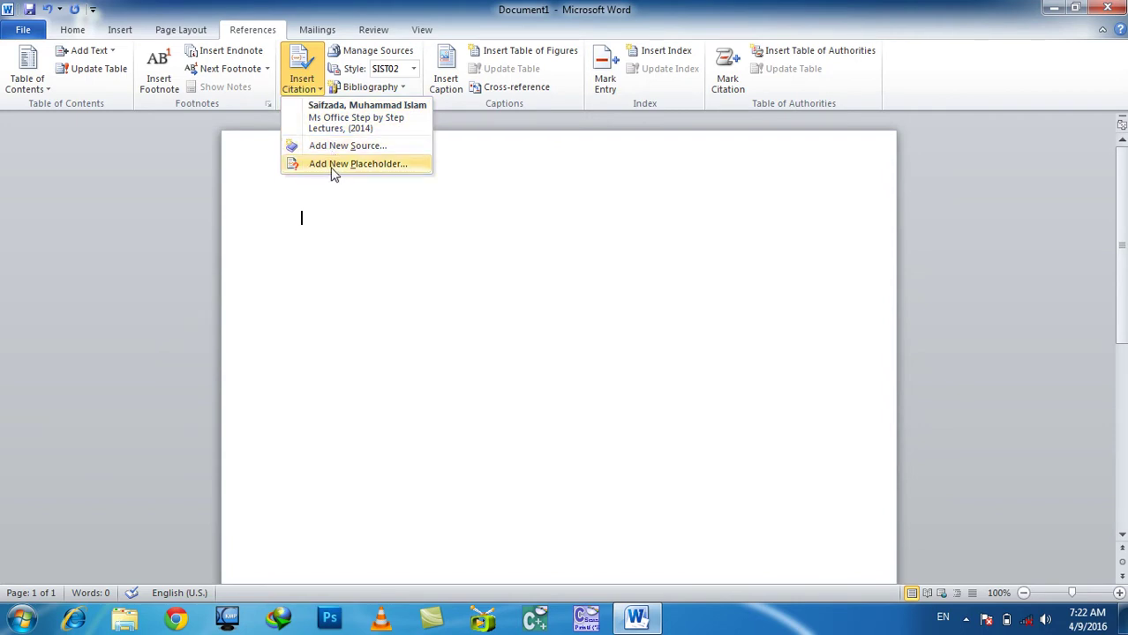
pyautogui.click(334, 165)
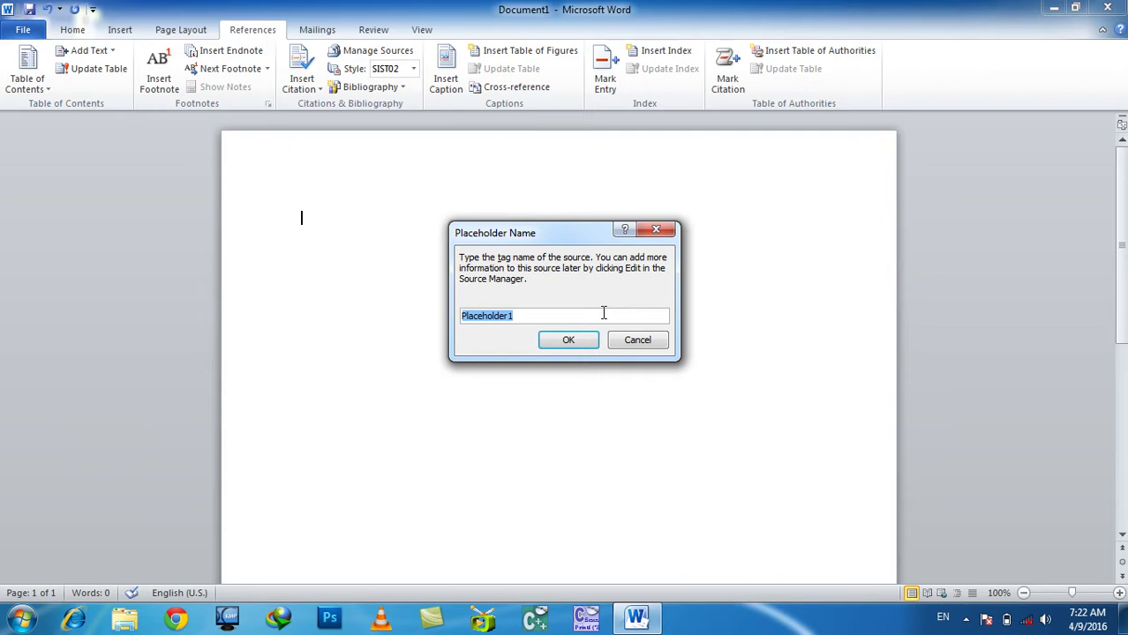
pyautogui.click(653, 344)
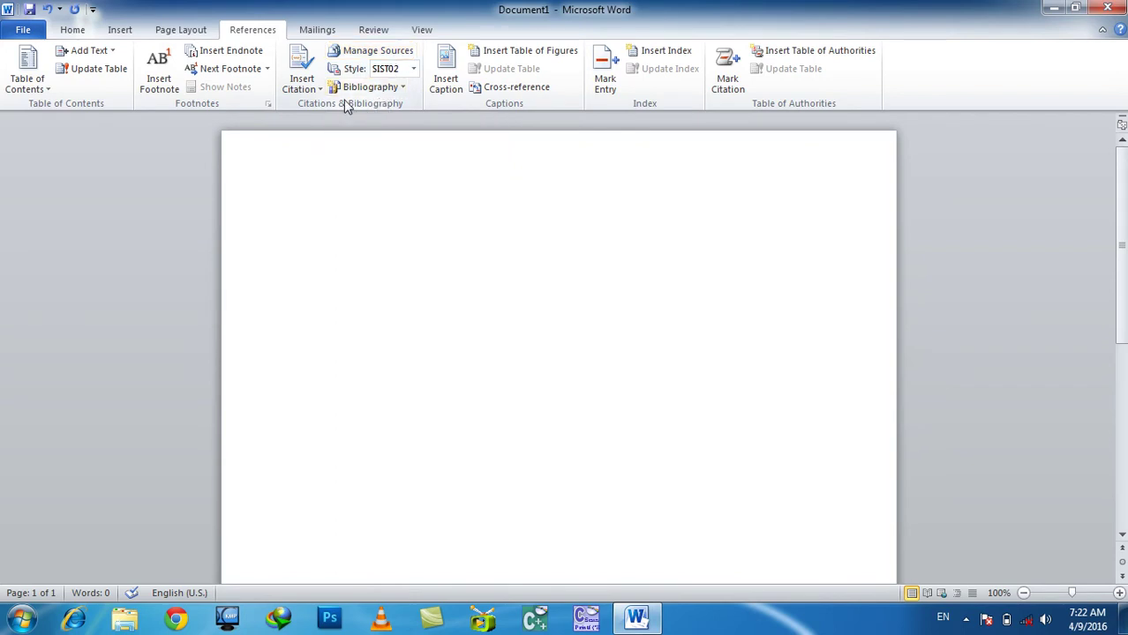
# - Delete the lecture source from the Current List in Manage Sources and verify it's gone
pyautogui.click(308, 84)
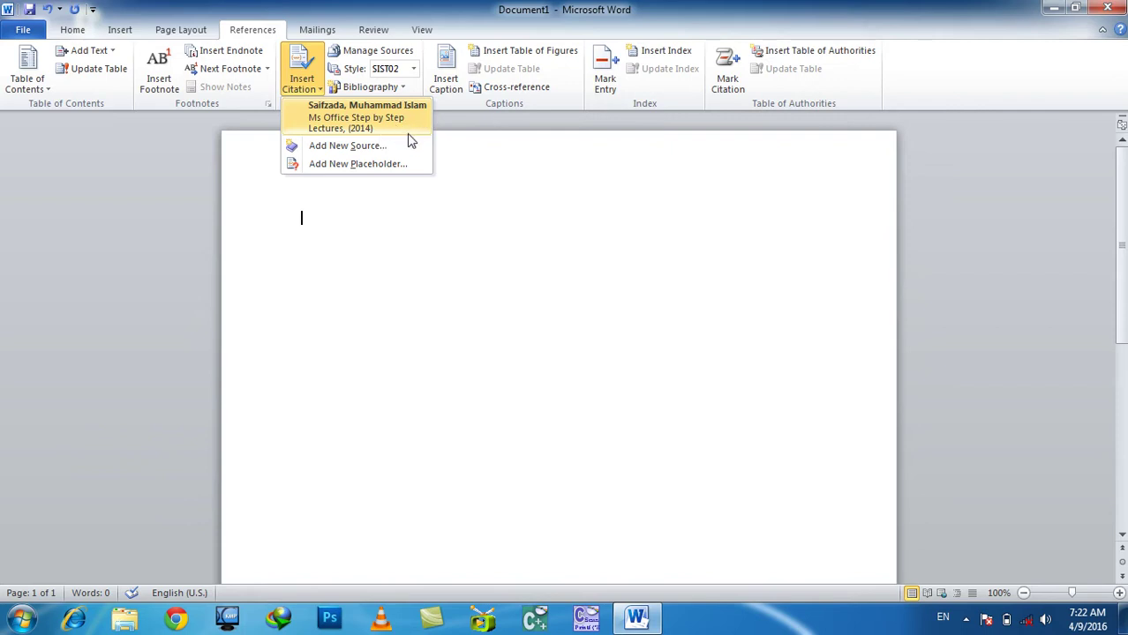
pyautogui.click(391, 50)
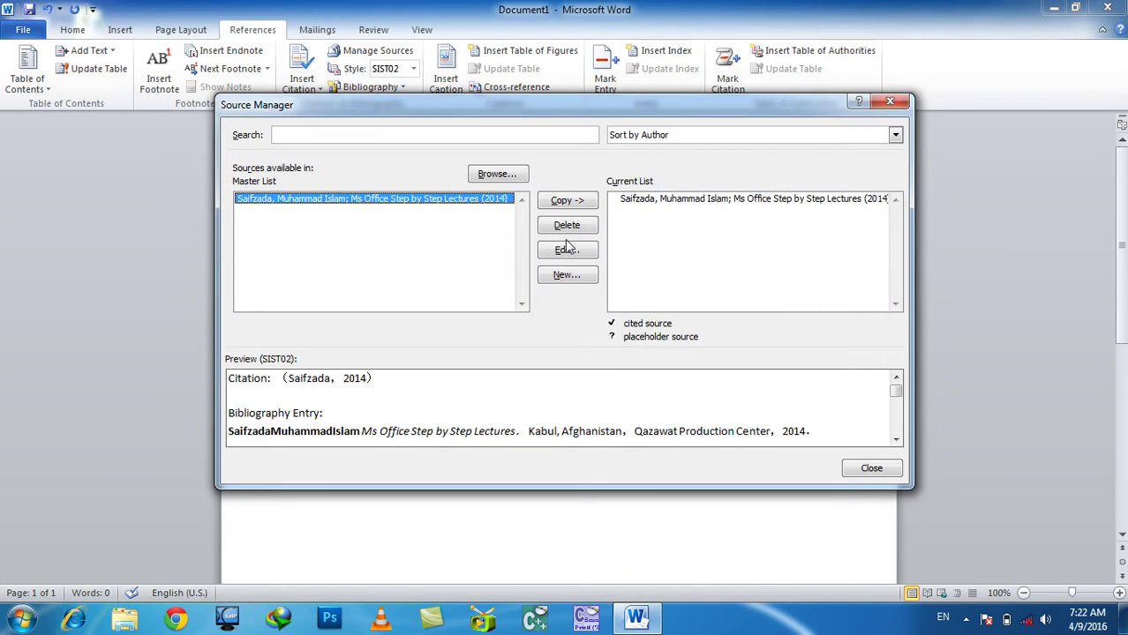
pyautogui.click(665, 210)
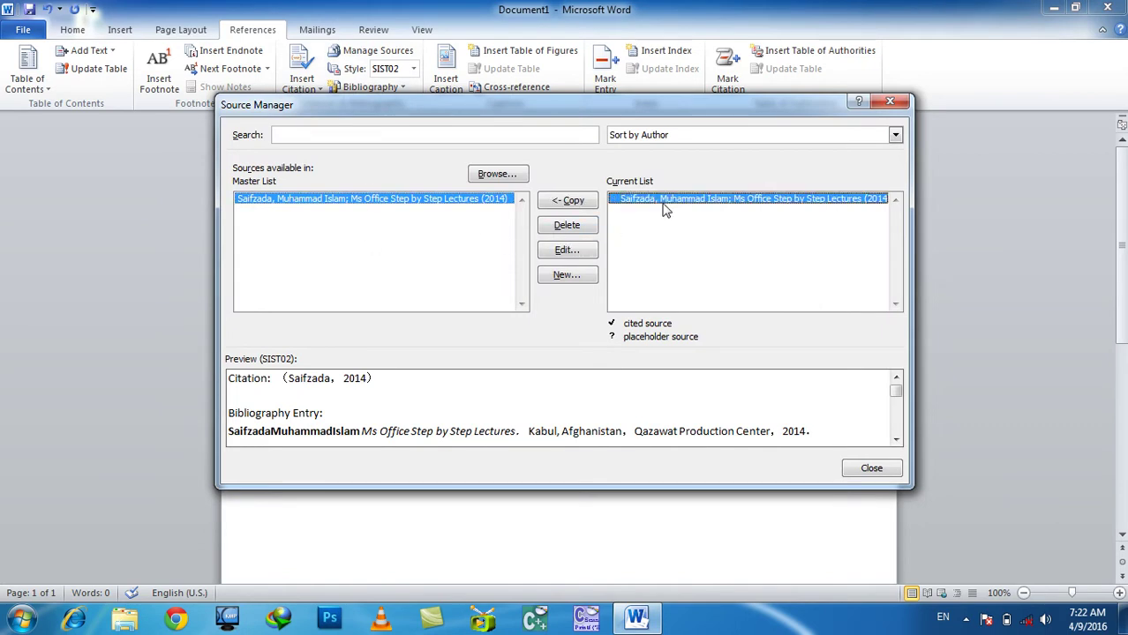
pyautogui.click(574, 242)
pyautogui.click(858, 472)
pyautogui.click(302, 83)
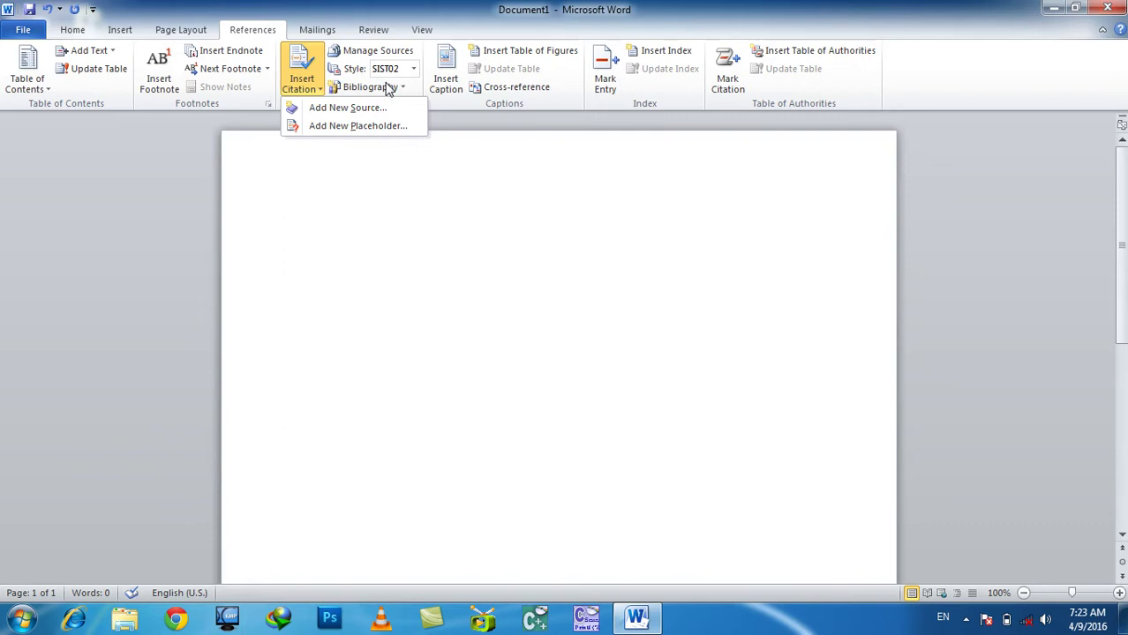
# - Copy the lecture source back from the Master List and confirm it's citable again
pyautogui.click(381, 31)
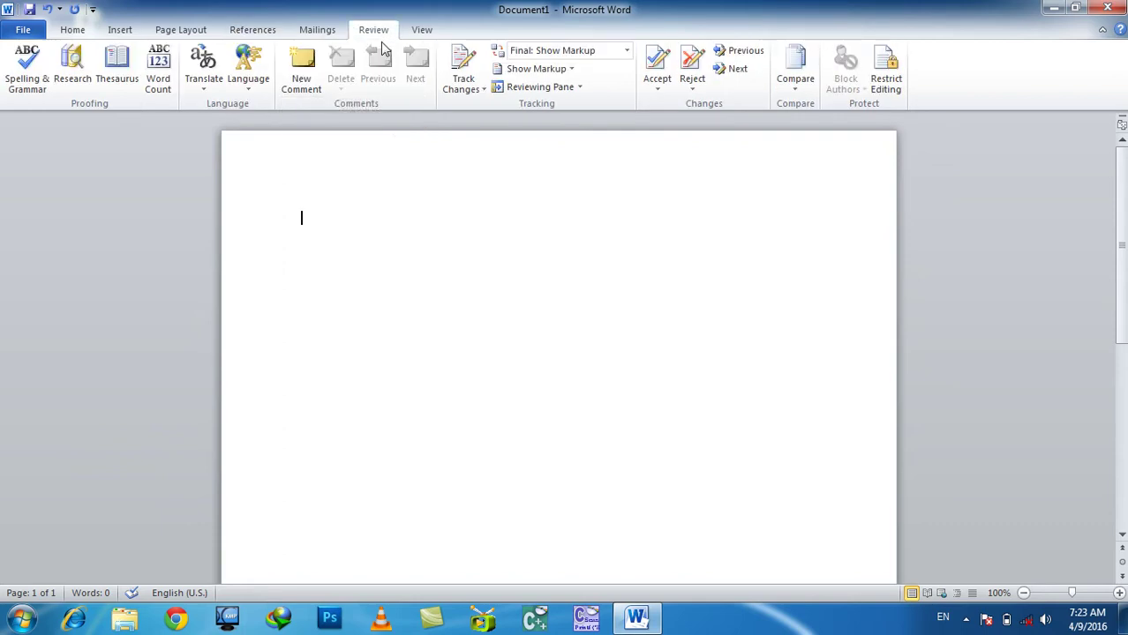
pyautogui.click(253, 29)
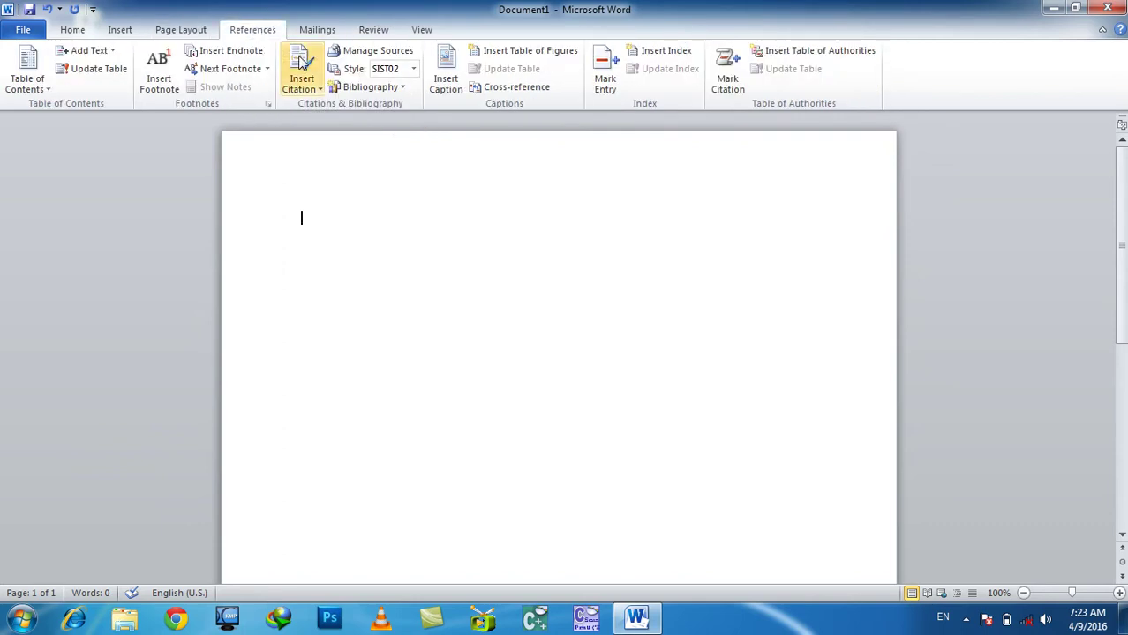
pyautogui.click(346, 51)
pyautogui.click(557, 210)
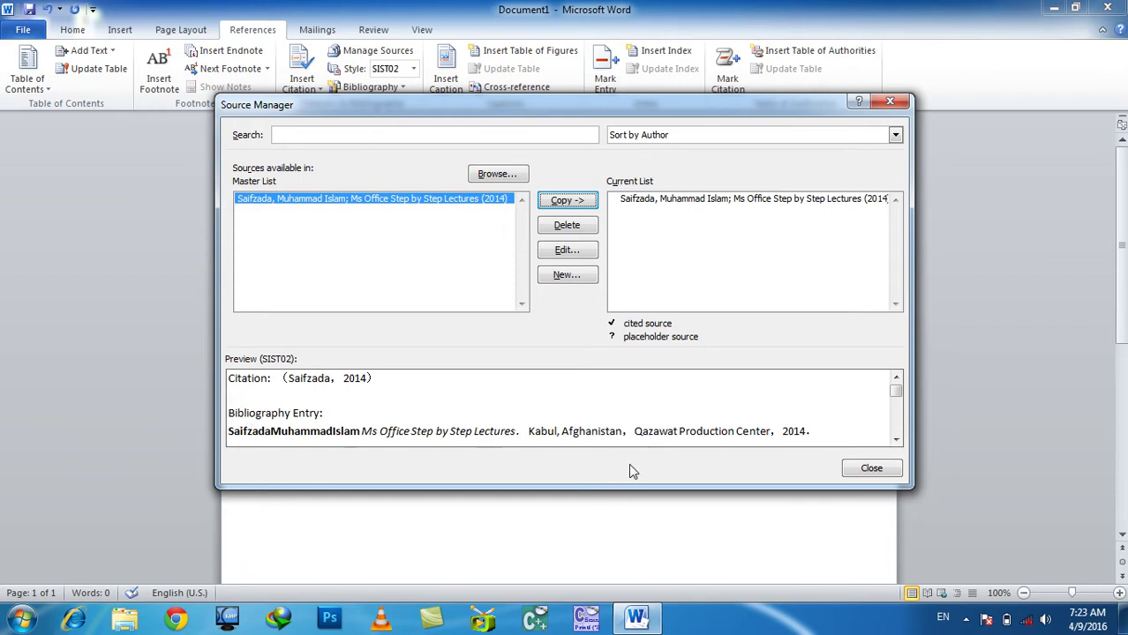
pyautogui.click(896, 415)
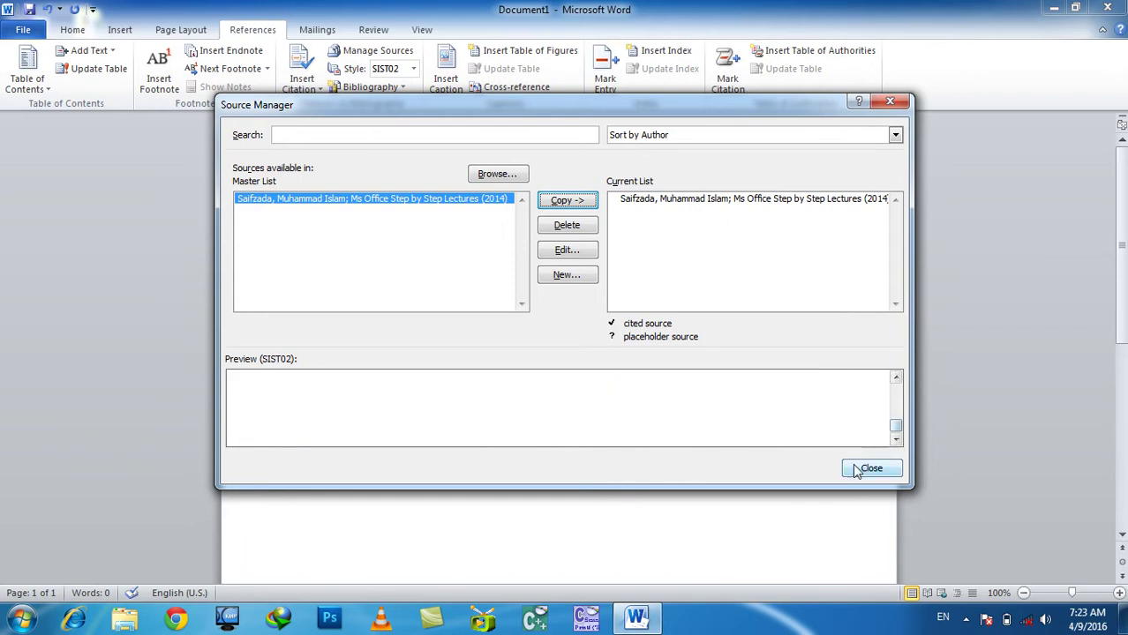
pyautogui.click(870, 467)
pyautogui.click(301, 75)
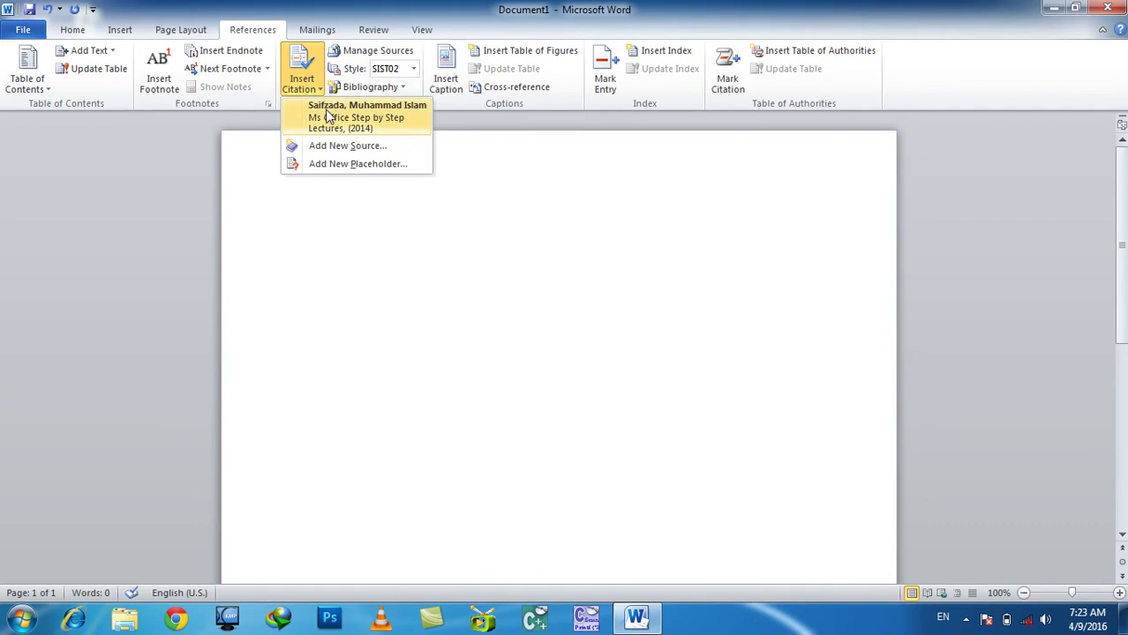
pyautogui.click(537, 284)
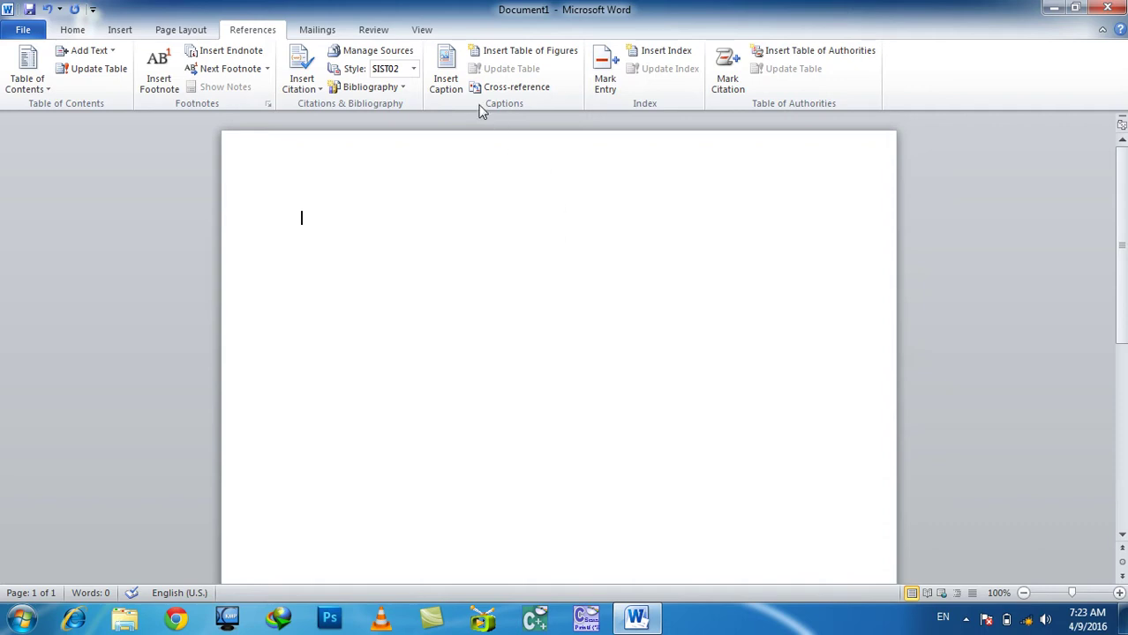
# - Create the caption label 'What is Computer?' and insert caption What is Computer? 1
pyautogui.click(449, 86)
pyautogui.click(537, 279)
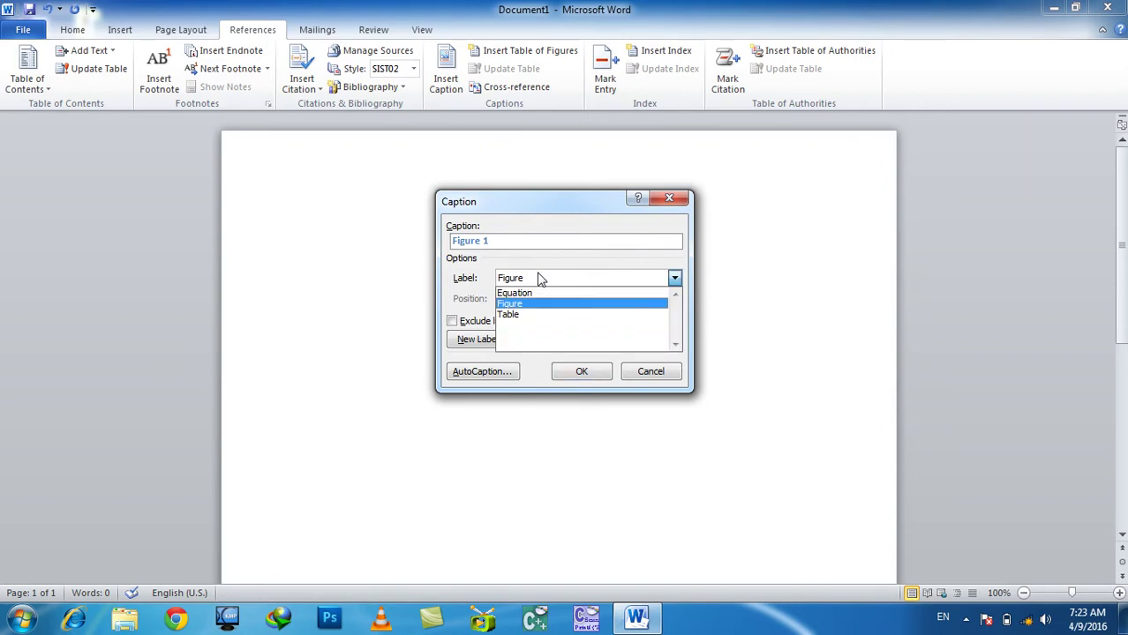
pyautogui.click(532, 212)
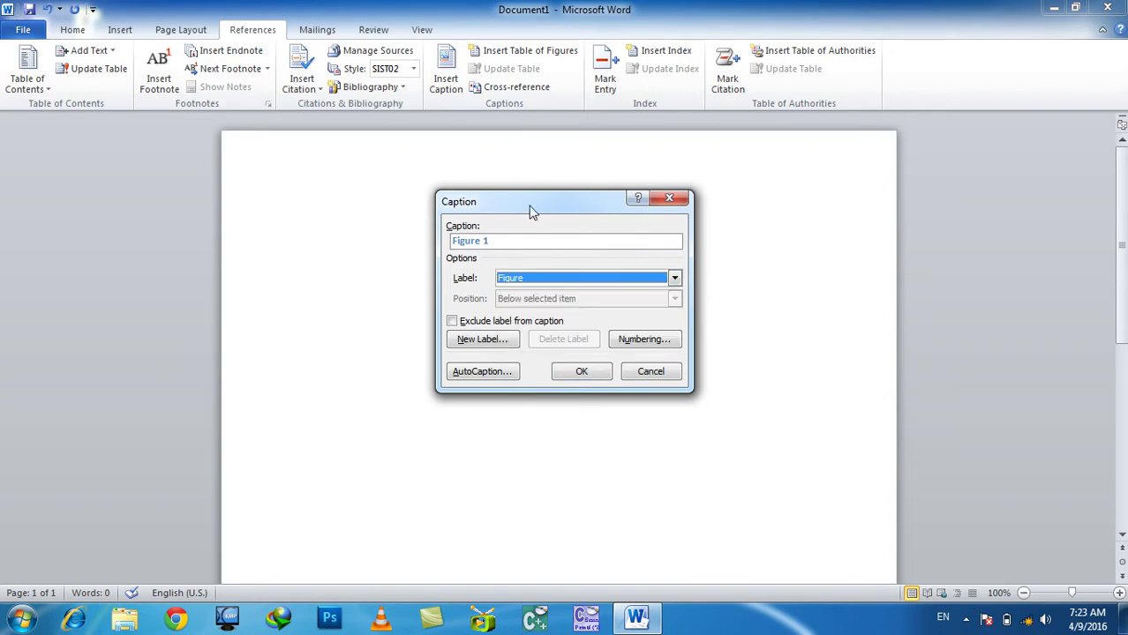
pyautogui.click(492, 341)
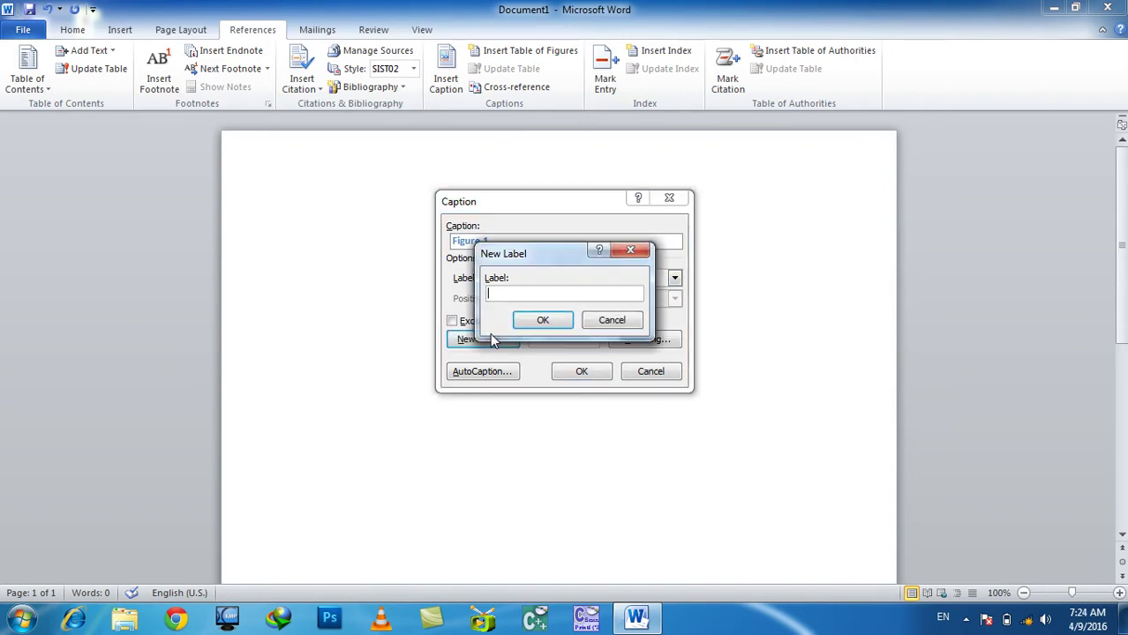
pyautogui.write('Wgat')
pyautogui.click(540, 321)
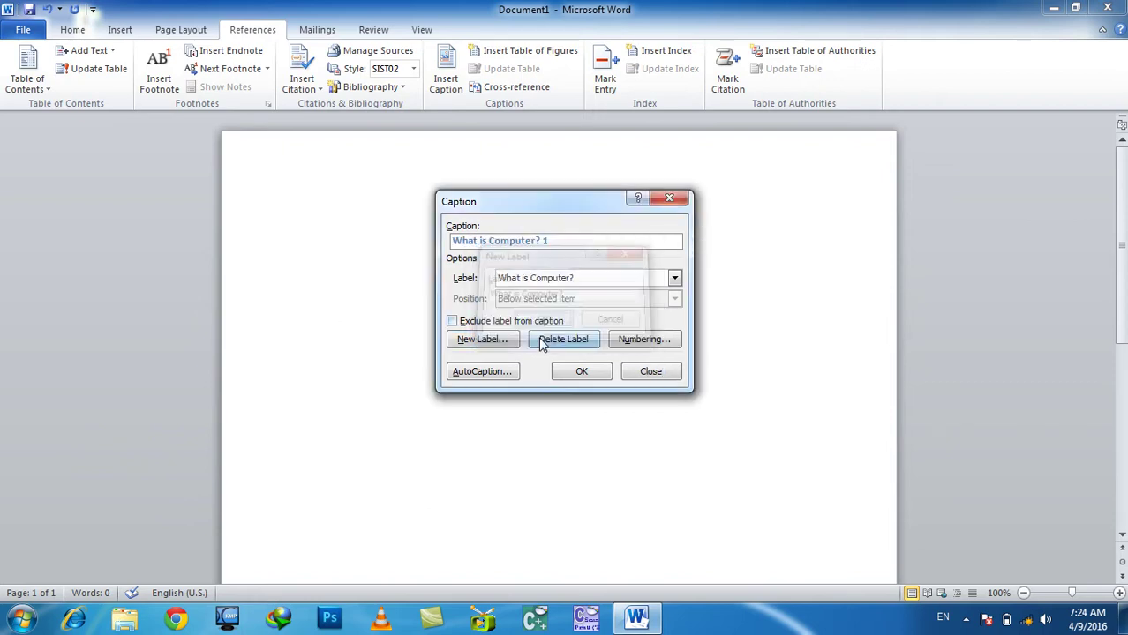
pyautogui.click(582, 373)
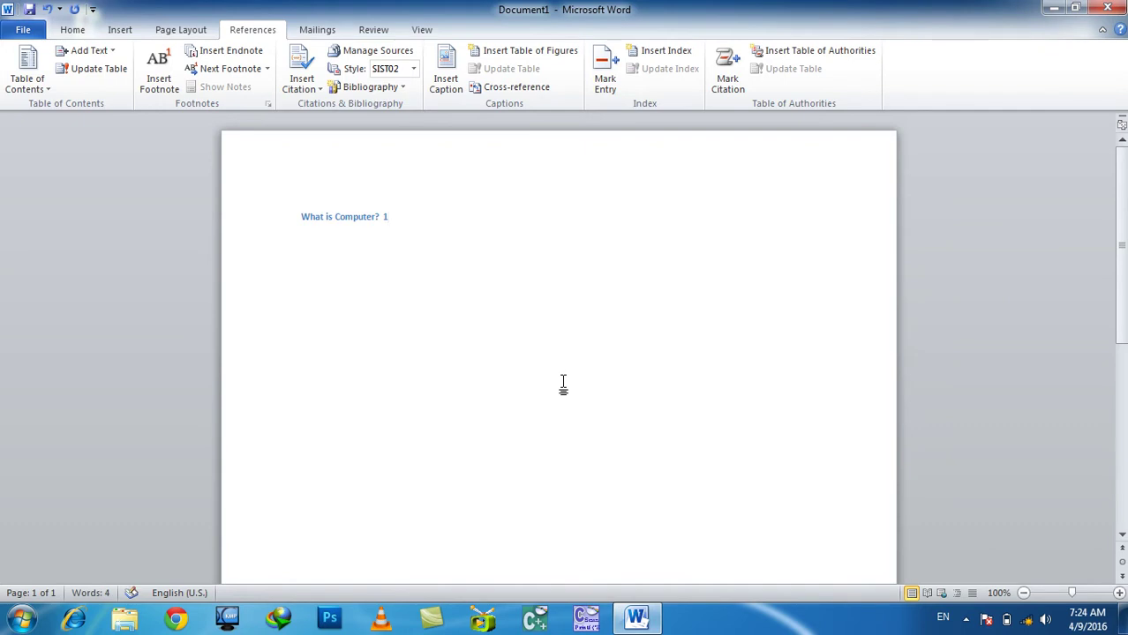
# - Generate three sample paragraphs below the caption with =rand()
pyautogui.press('Return')
pyautogui.write('=ra')
pyautogui.press('BackSpace')
pyautogui.press('BackSpace')
pyautogui.write('rand()')
pyautogui.press('Return')
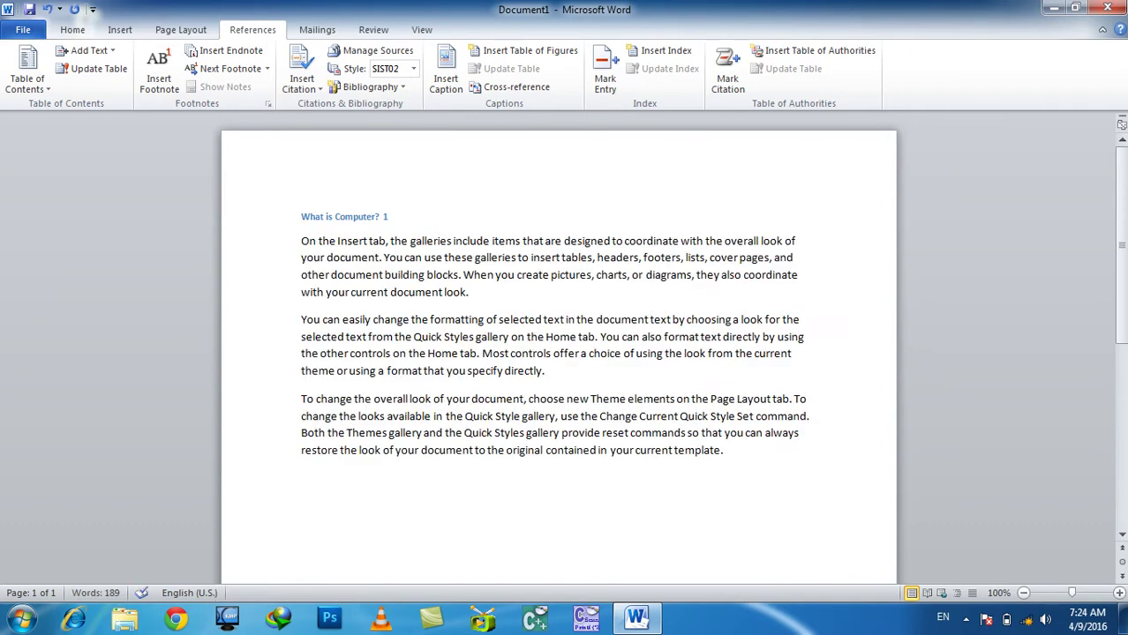
# - Insert caption What is Computer? 2 followed by =rand() sample paragraphs
pyautogui.click(446, 75)
pyautogui.click(578, 372)
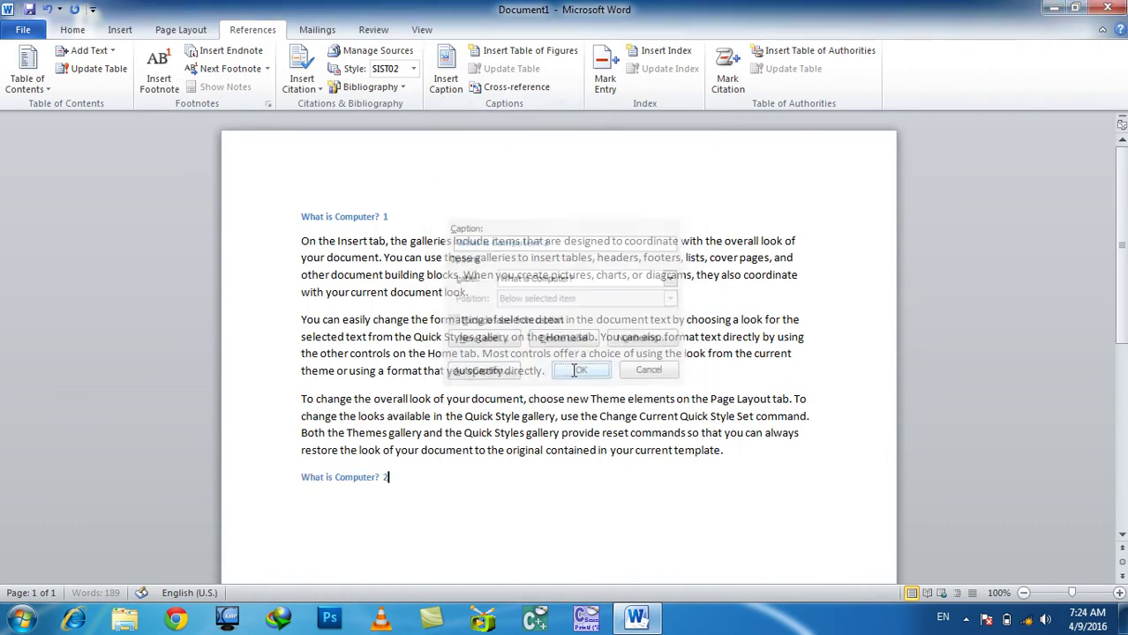
pyautogui.write('=rand()')
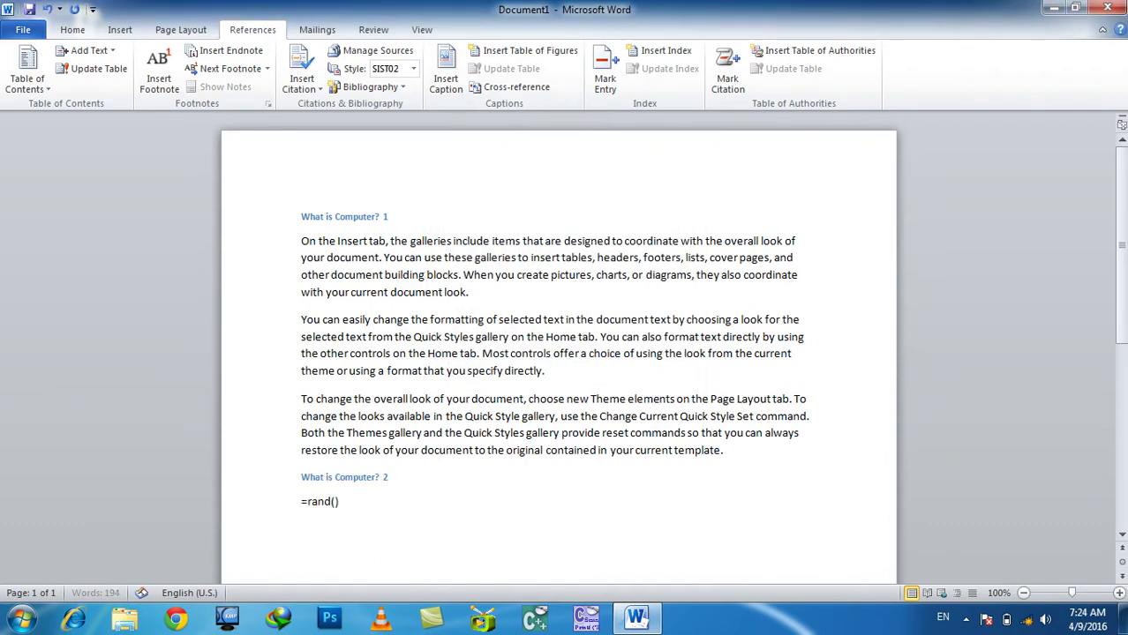
pyautogui.press('Return')
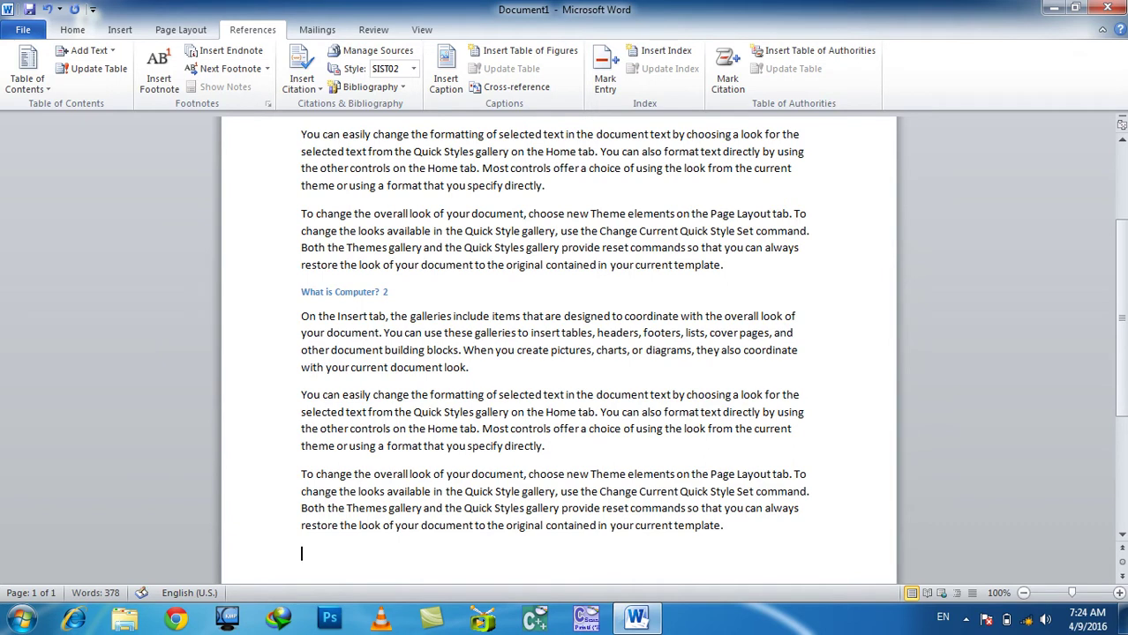
# - Insert caption What is Computer? 3 with sample paragraphs beneath it
pyautogui.click(447, 82)
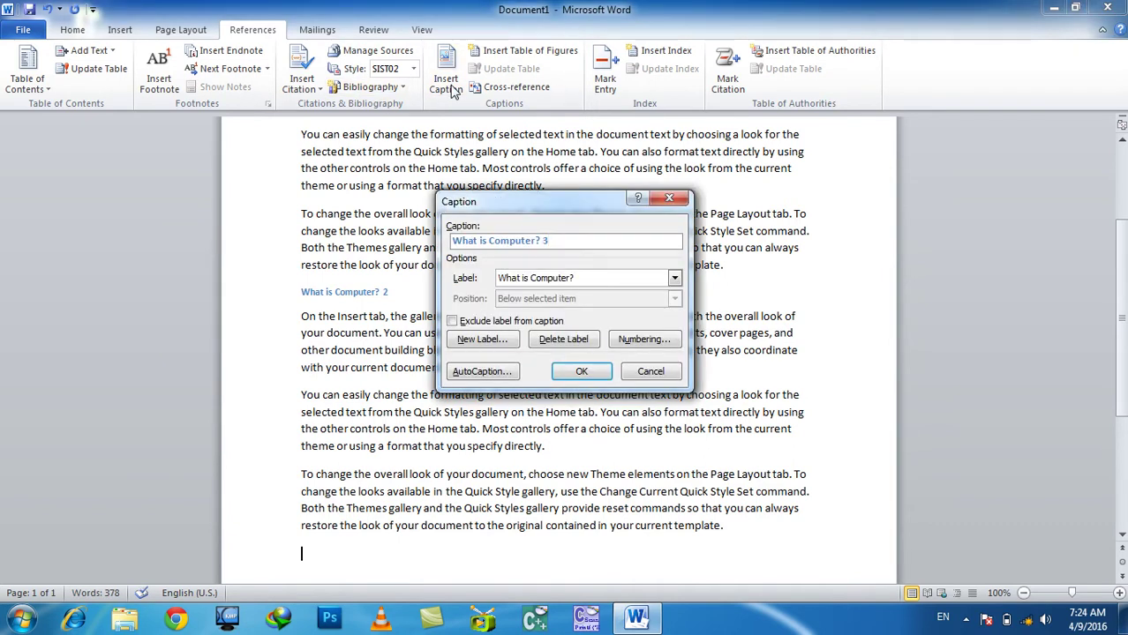
pyautogui.press('Return')
pyautogui.write('=rand(')
pyautogui.press('Return')
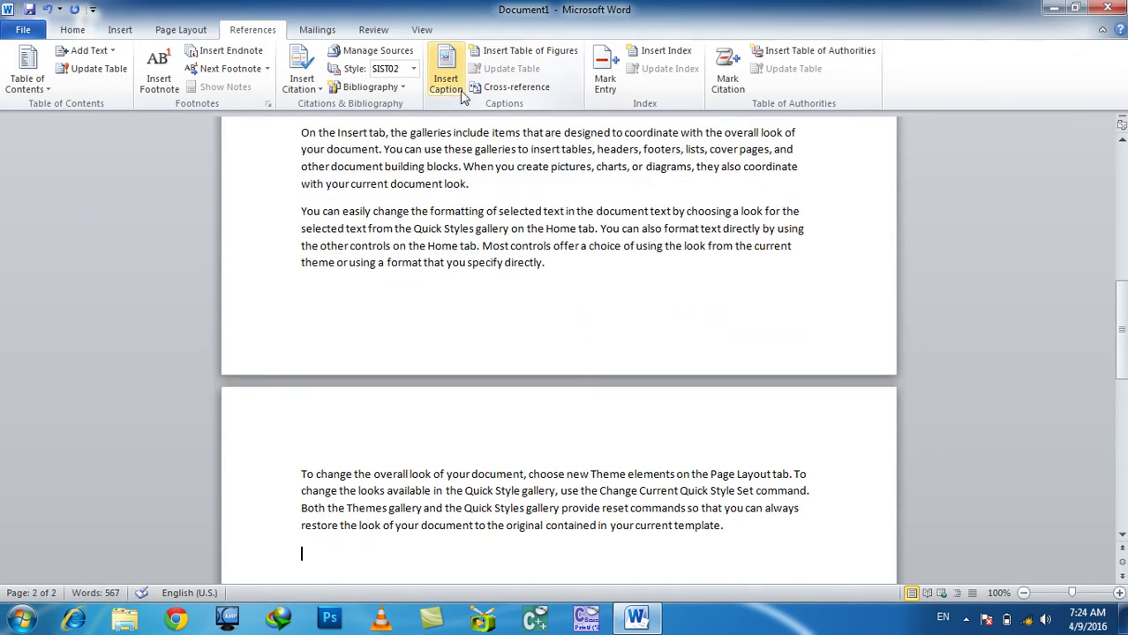
pyautogui.scroll(5, 520, 489)
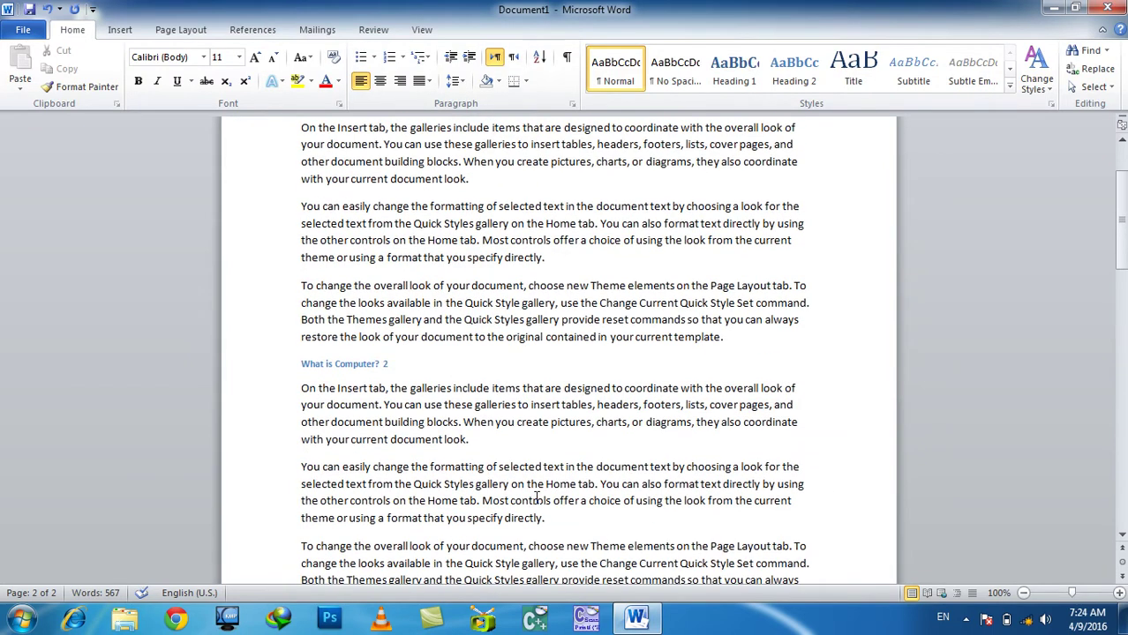
pyautogui.scroll(2, 536, 498)
pyautogui.click(252, 29)
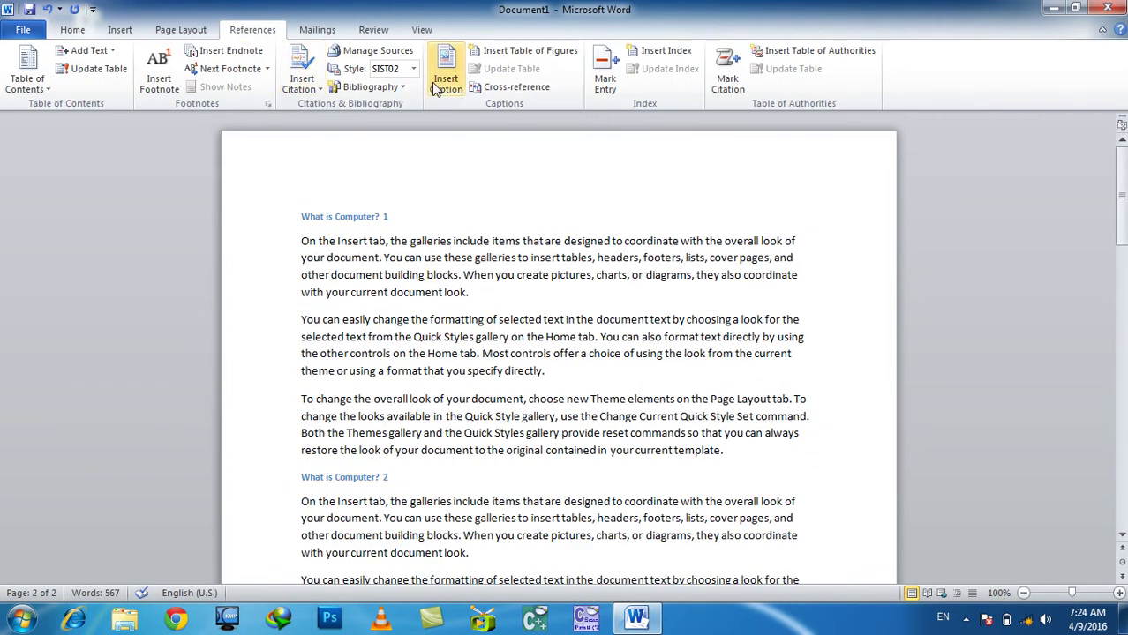
pyautogui.scroll(-5, 526, 450)
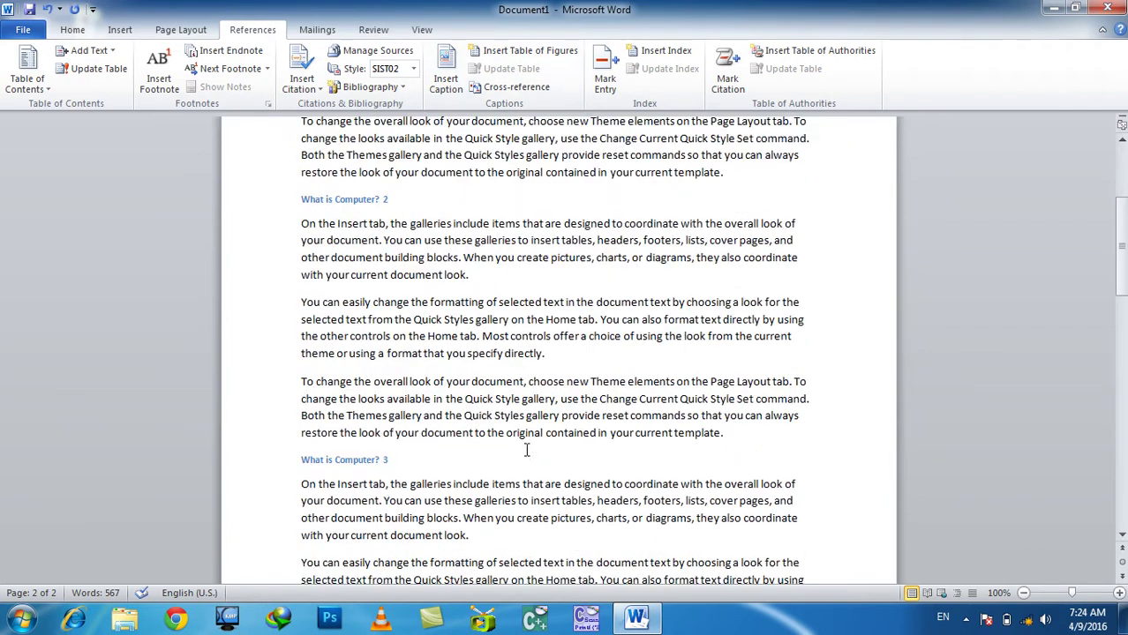
pyautogui.scroll(-8, 526, 450)
pyautogui.scroll(-5, 521, 448)
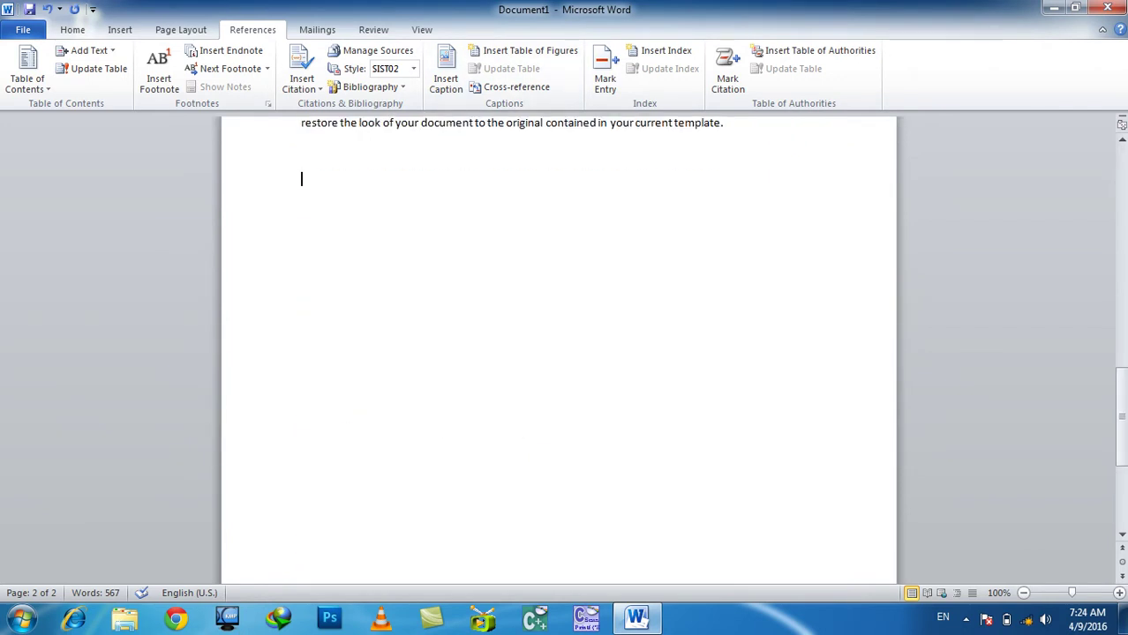
# - Insert hyperlinked cross-references to the What is Computer? 1 and 2 captions
pyautogui.click(506, 85)
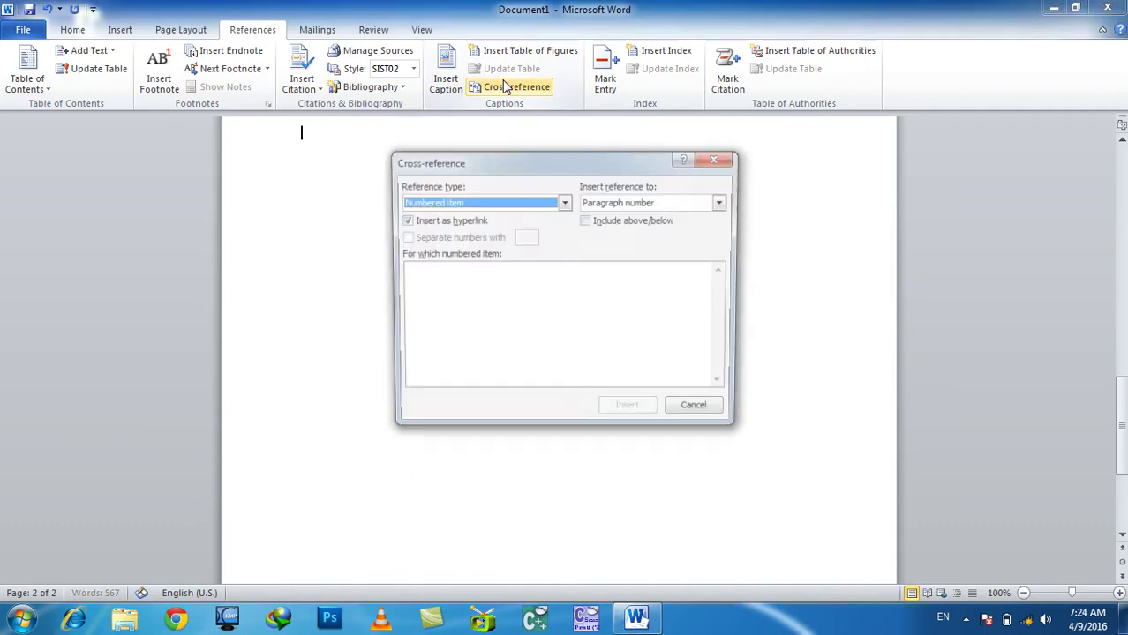
pyautogui.click(481, 204)
pyautogui.scroll(-1, 485, 212)
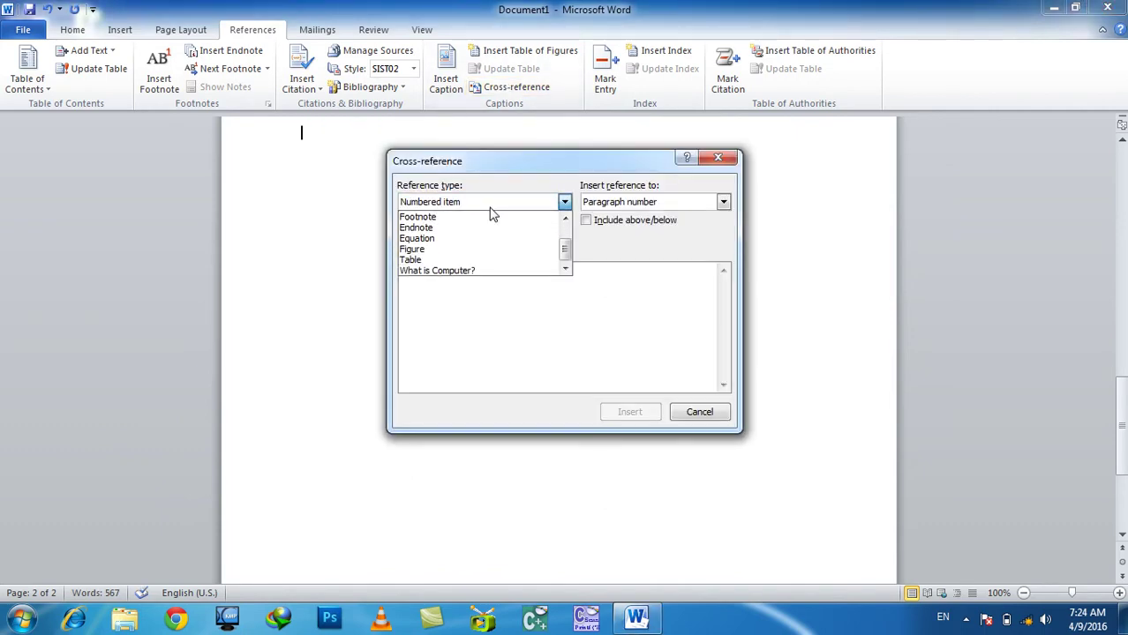
pyautogui.click(454, 271)
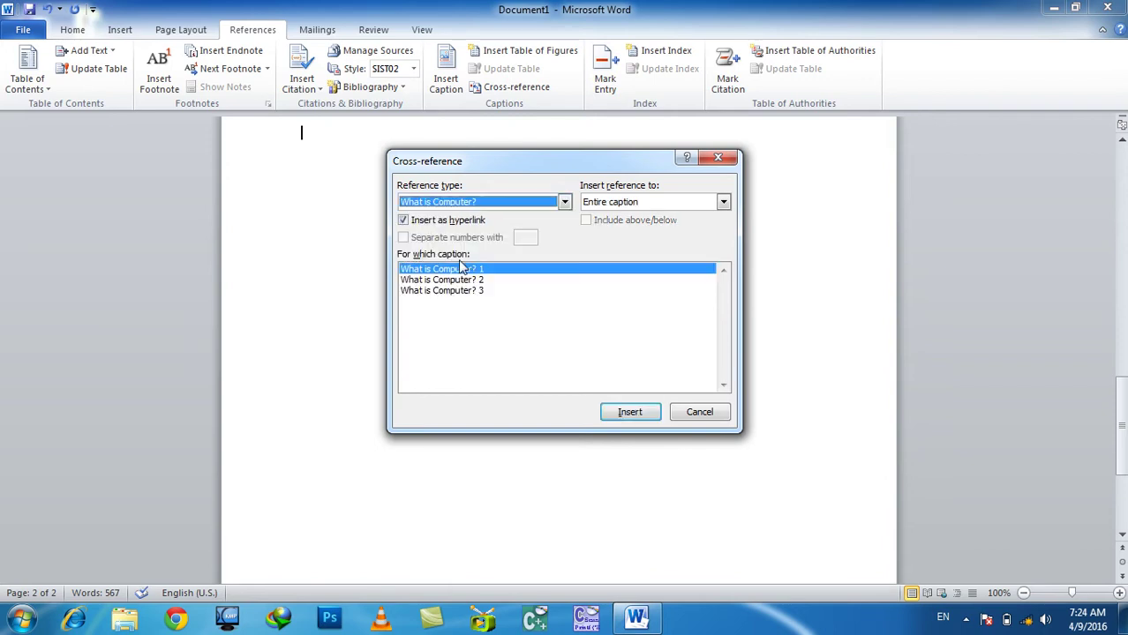
pyautogui.click(605, 412)
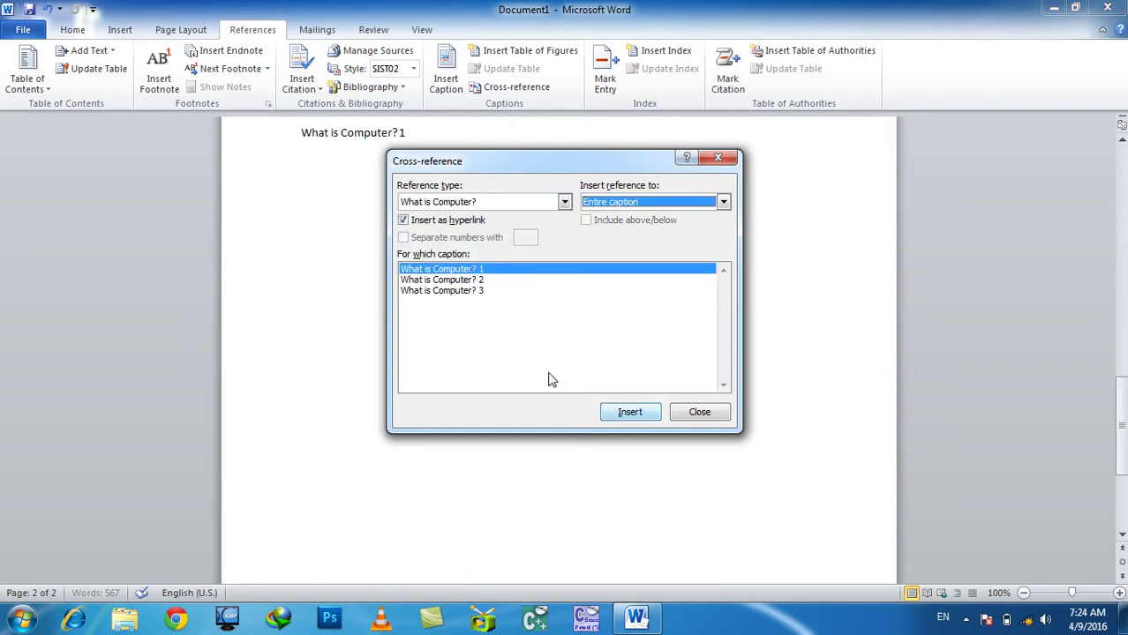
pyautogui.click(463, 279)
pyautogui.click(631, 414)
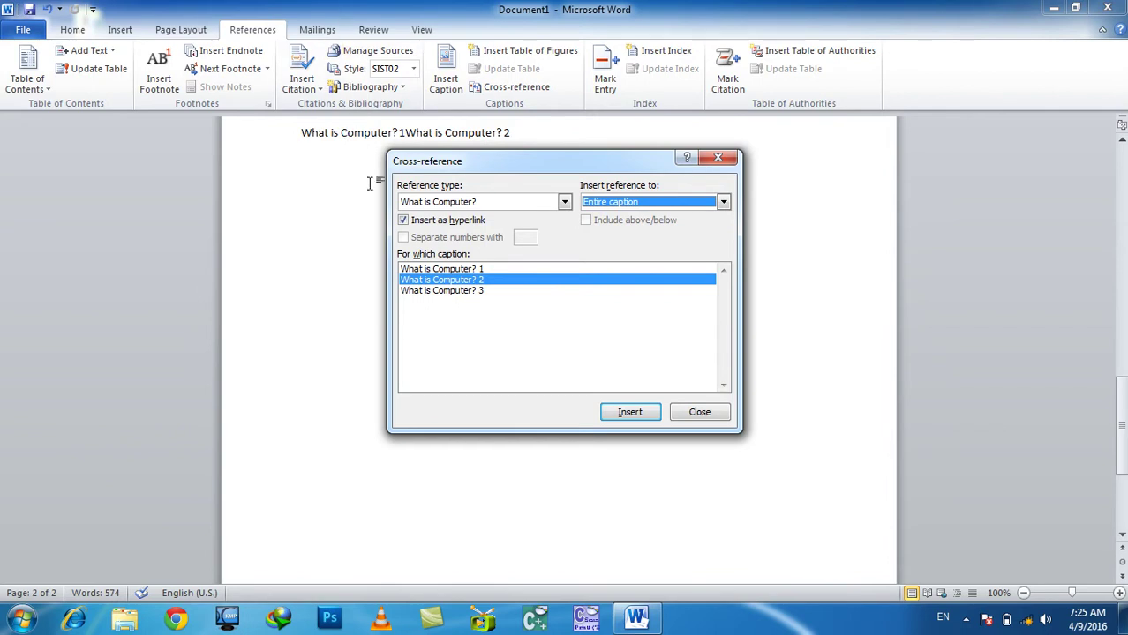
# - Add an unlinked cross-reference to What is Computer? 3 and close the Cross-reference dialog
pyautogui.click(422, 292)
pyautogui.click(421, 224)
pyautogui.click(630, 412)
pyautogui.click(699, 412)
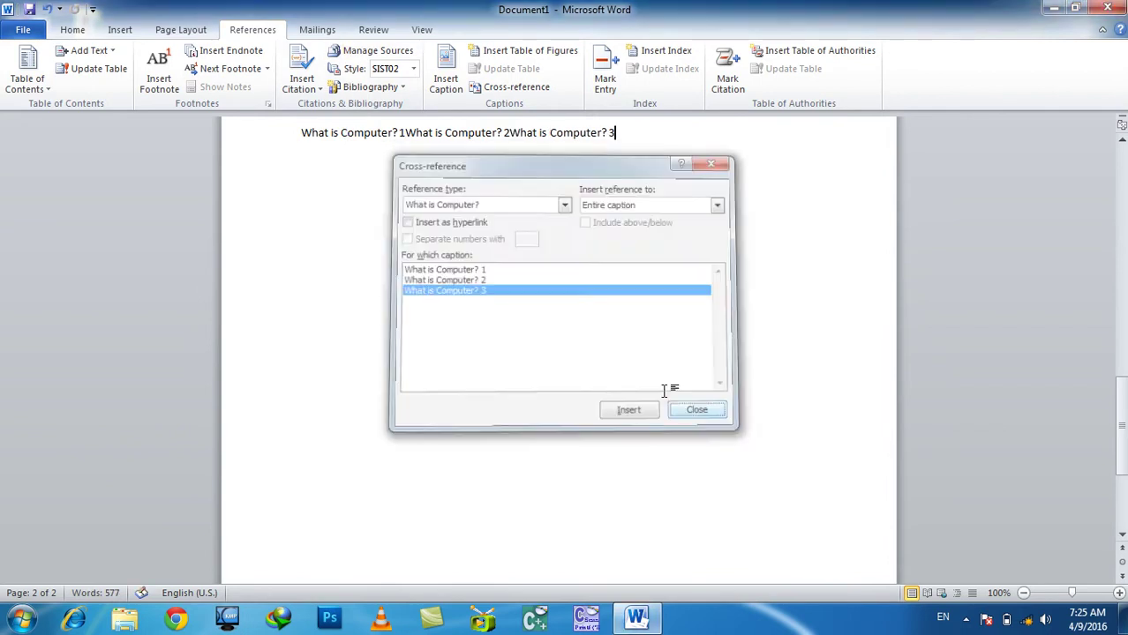
pyautogui.scroll(4, 529, 194)
pyautogui.doubleClick(568, 335)
pyautogui.click(527, 333)
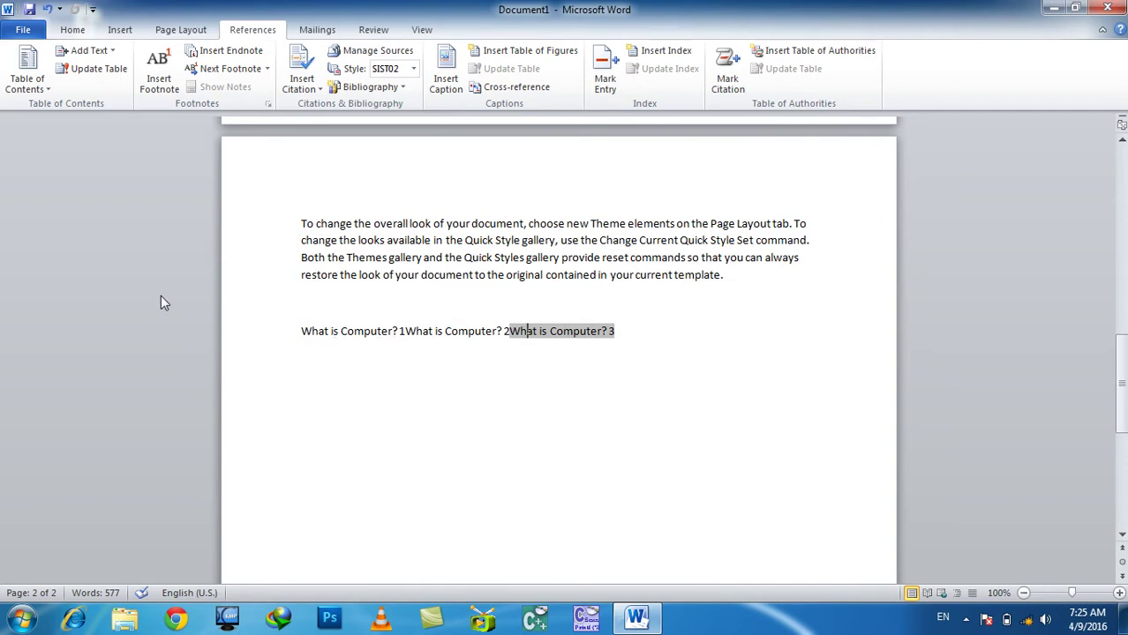
# - Ctrl+click cross-reference 1 to jump to its caption, then select the reference line
pyautogui.keyDown('ctrl'); pyautogui.click(347, 337); pyautogui.keyUp('ctrl')
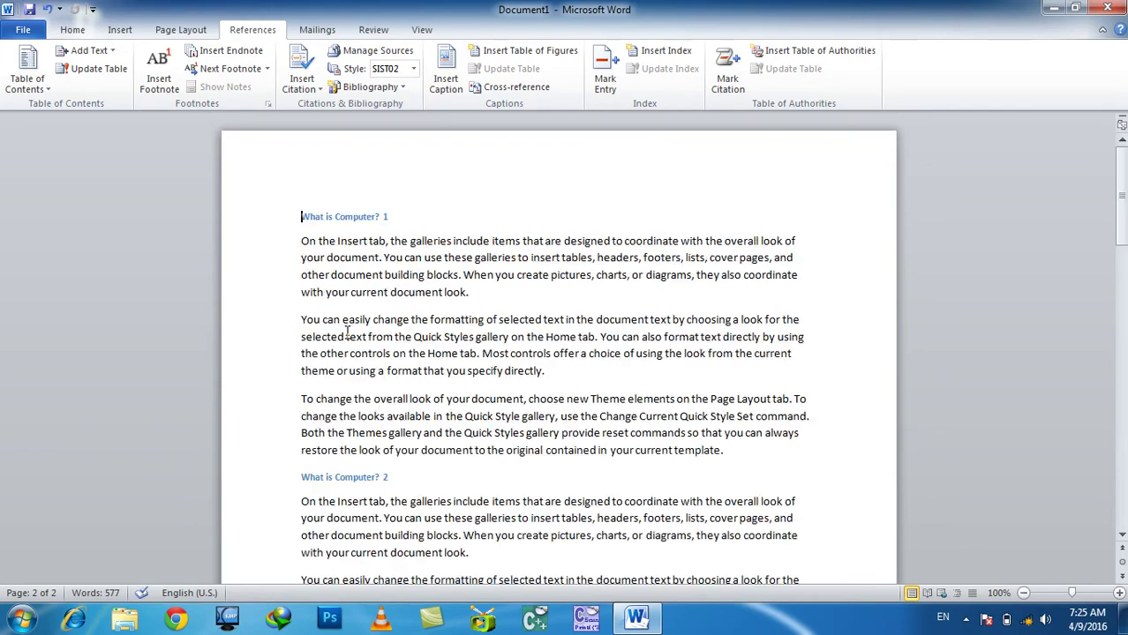
pyautogui.scroll(-5, 344, 331)
pyautogui.scroll(-5, 300, 318)
pyautogui.scroll(-5, 530, 265)
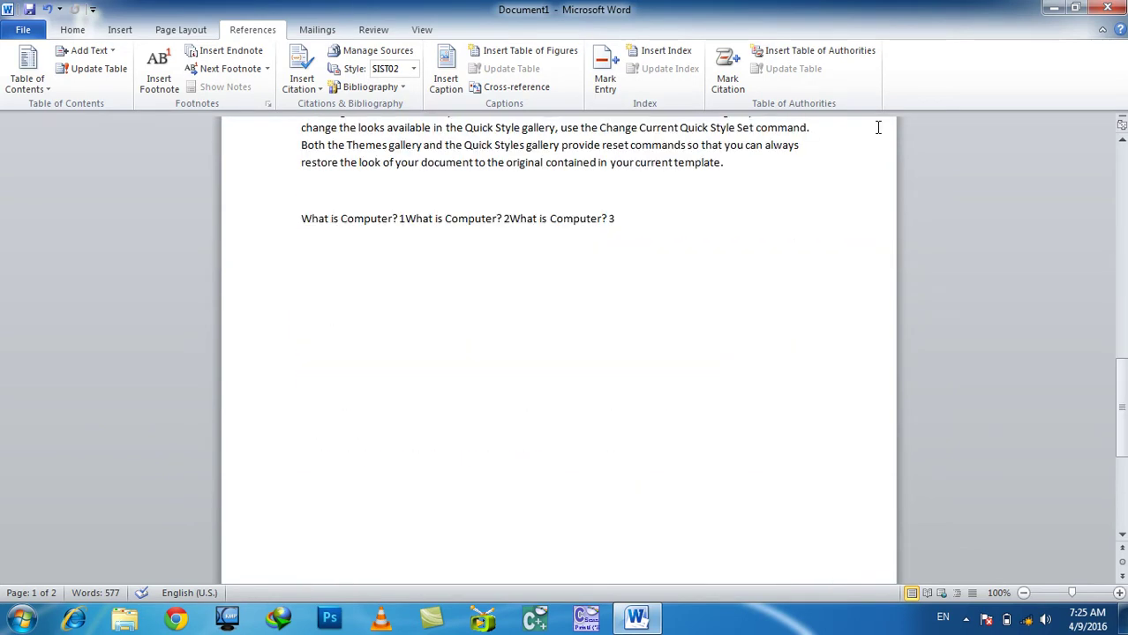
pyautogui.tripleClick(597, 219)
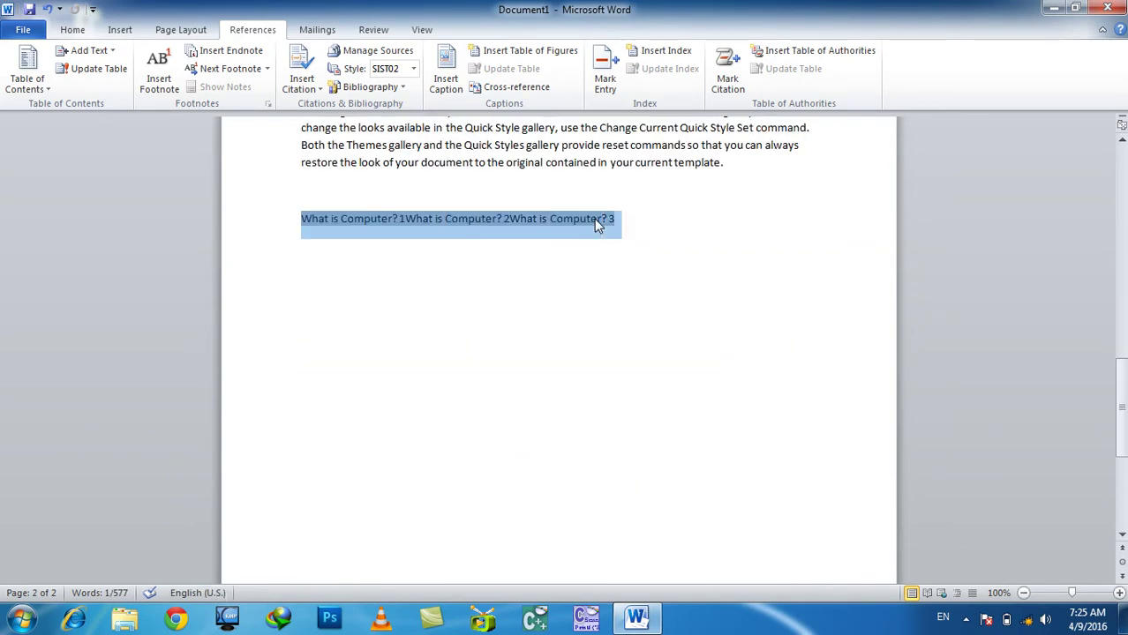
pyautogui.click(689, 252)
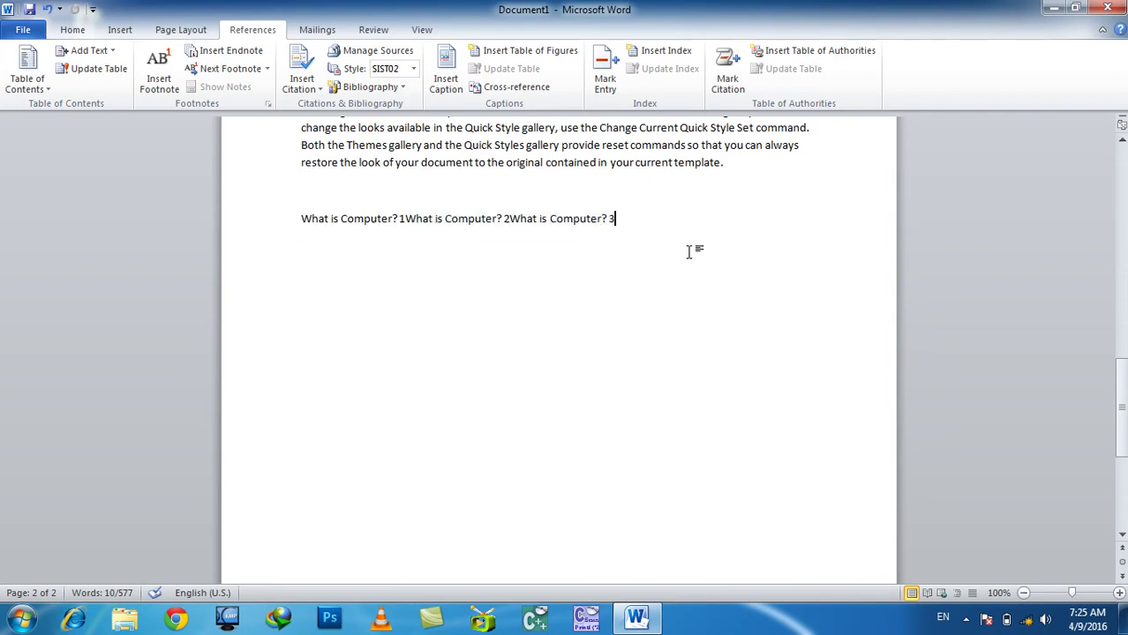
# - Delete and restore the third cross-reference, then add an empty line below the references
pyautogui.hotkey('ctrl', 'shift', 'Left')
pyautogui.hotkey('ctrl', 'shift', 'Left')
pyautogui.hotkey('ctrl', 'shift', 'Left')
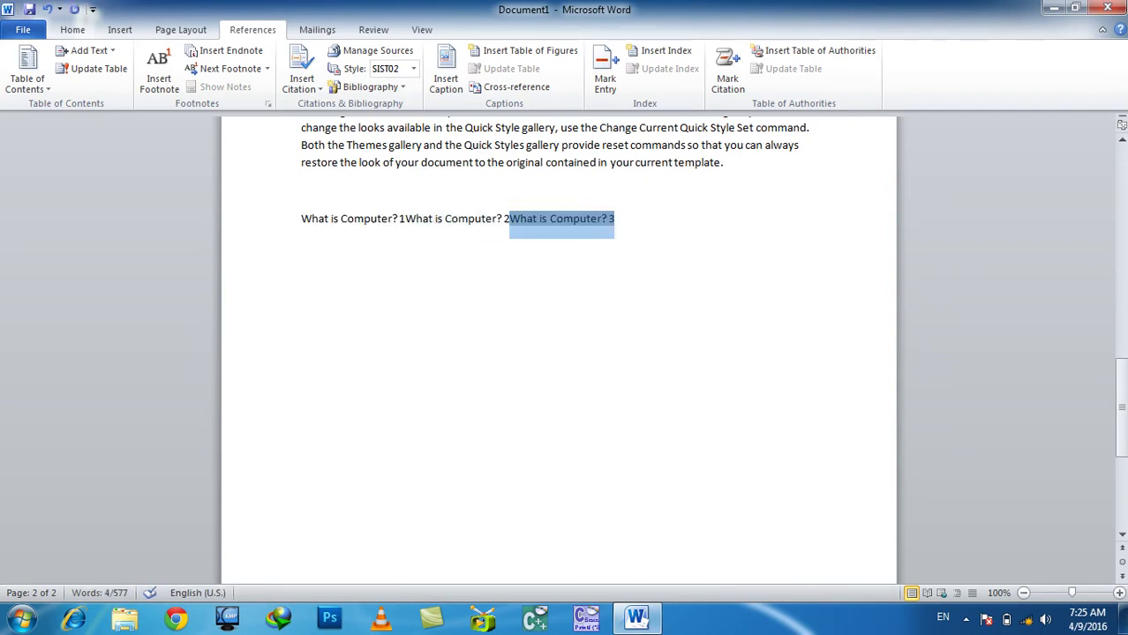
pyautogui.press('Return')
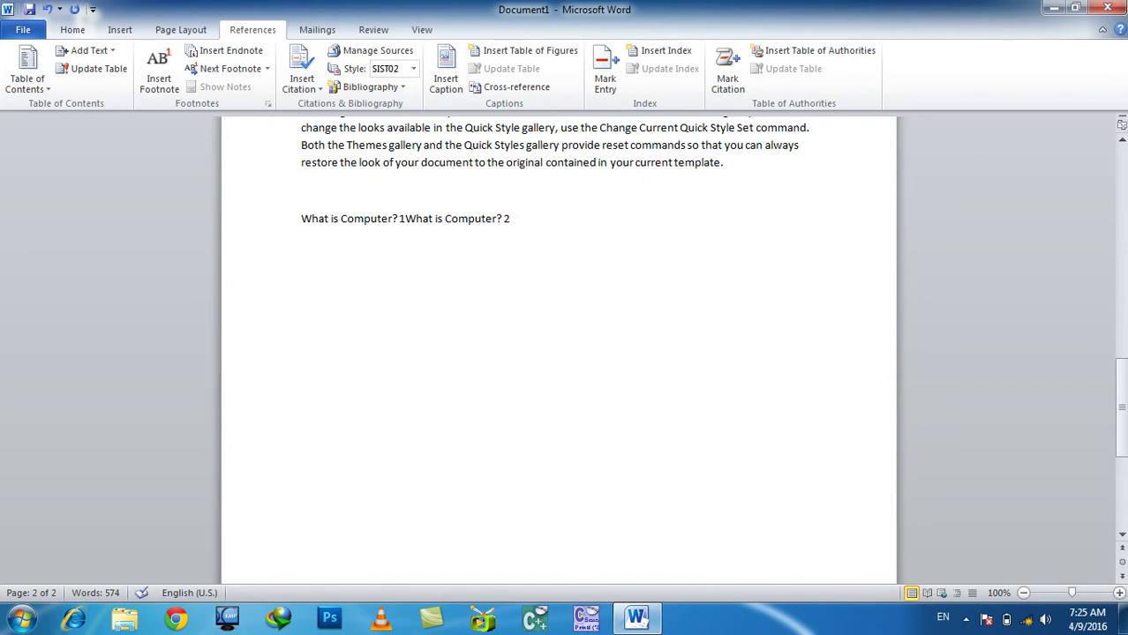
pyautogui.hotkey('ctrl', 'z')
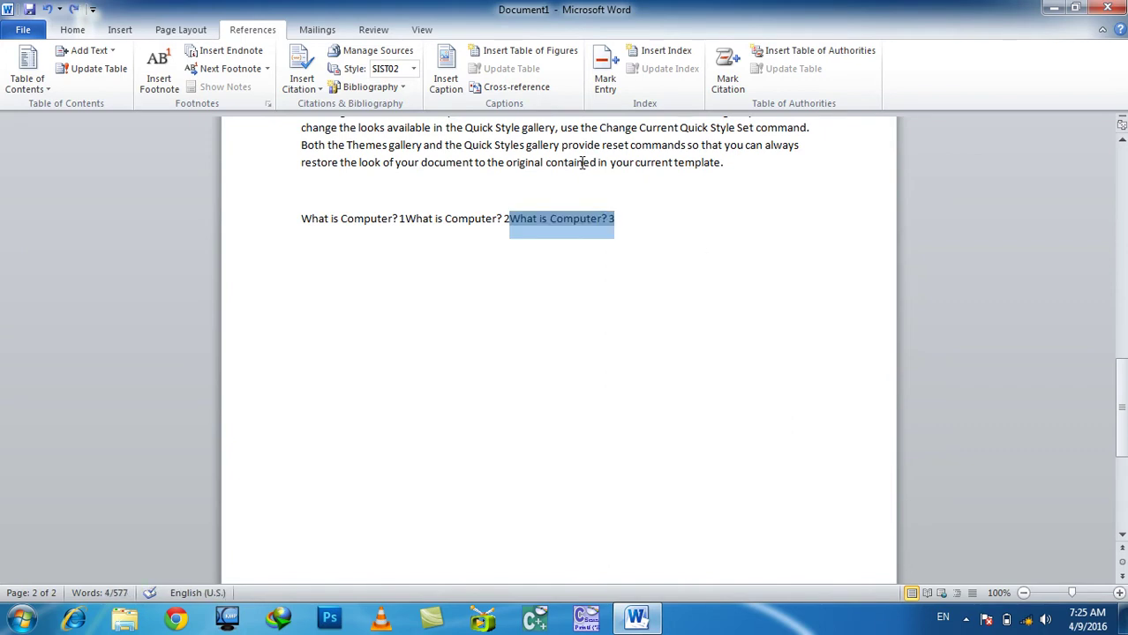
pyautogui.click(593, 454)
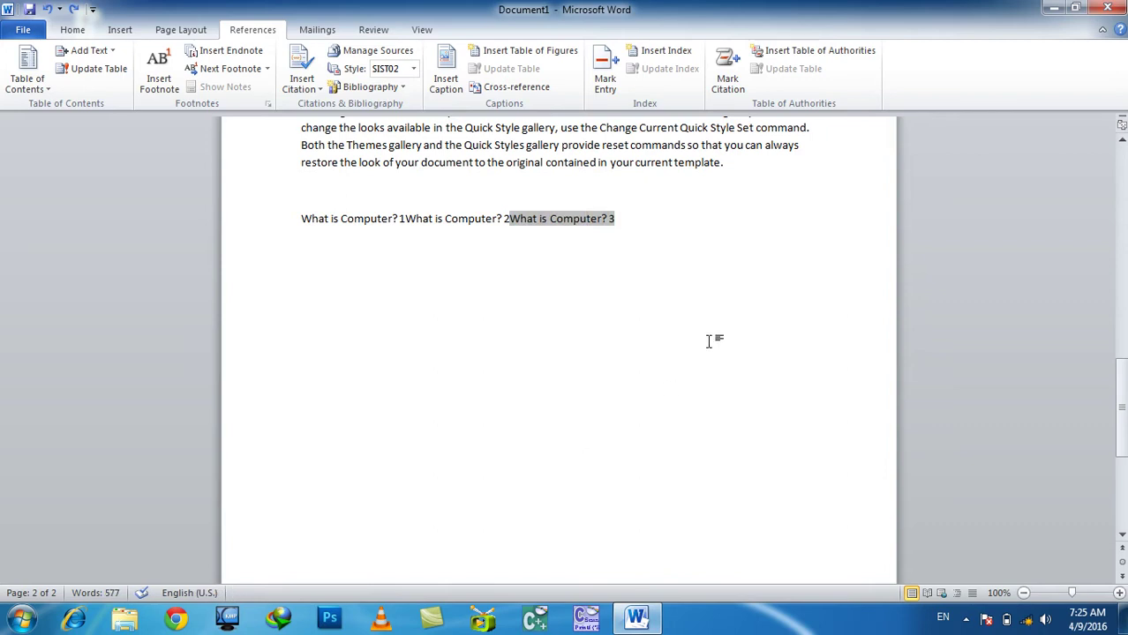
pyautogui.press('Return')
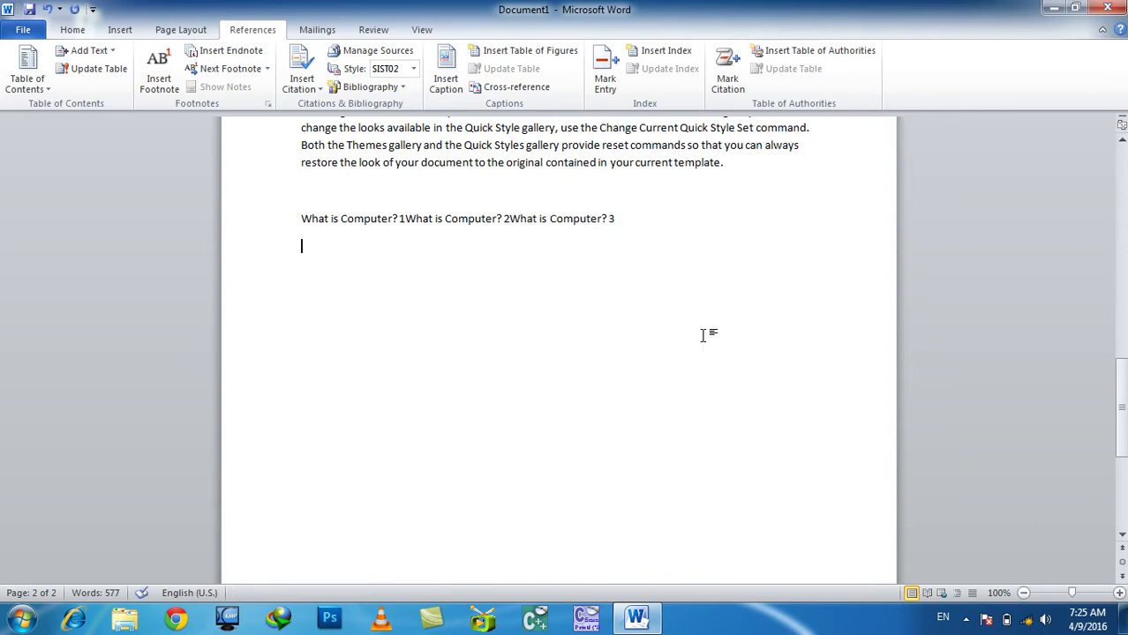
pyautogui.click(517, 88)
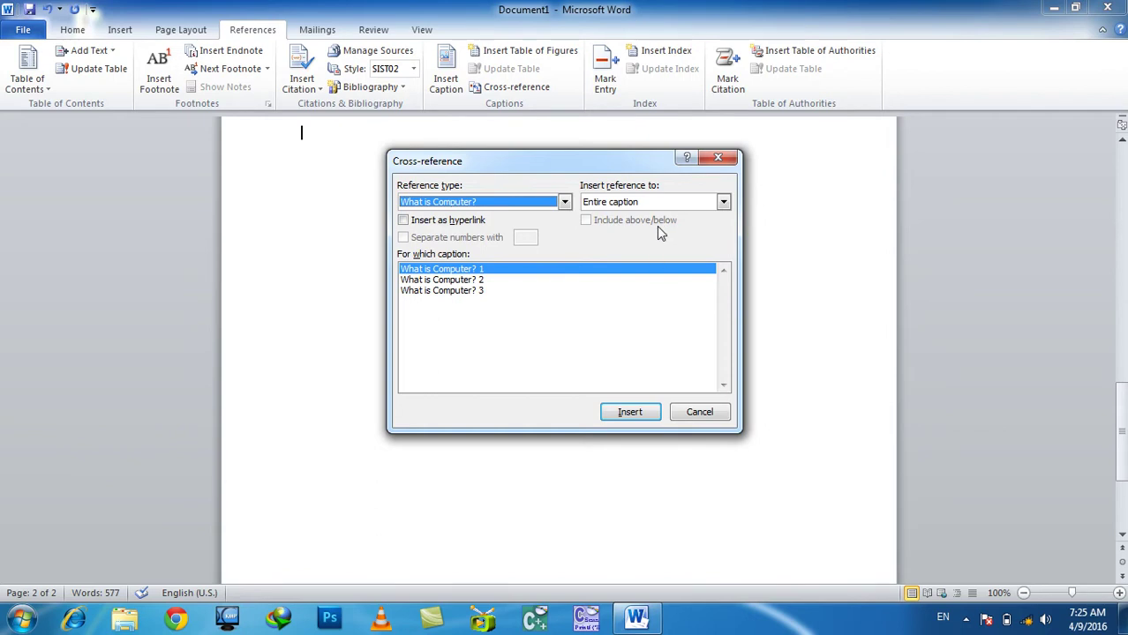
pyautogui.click(688, 414)
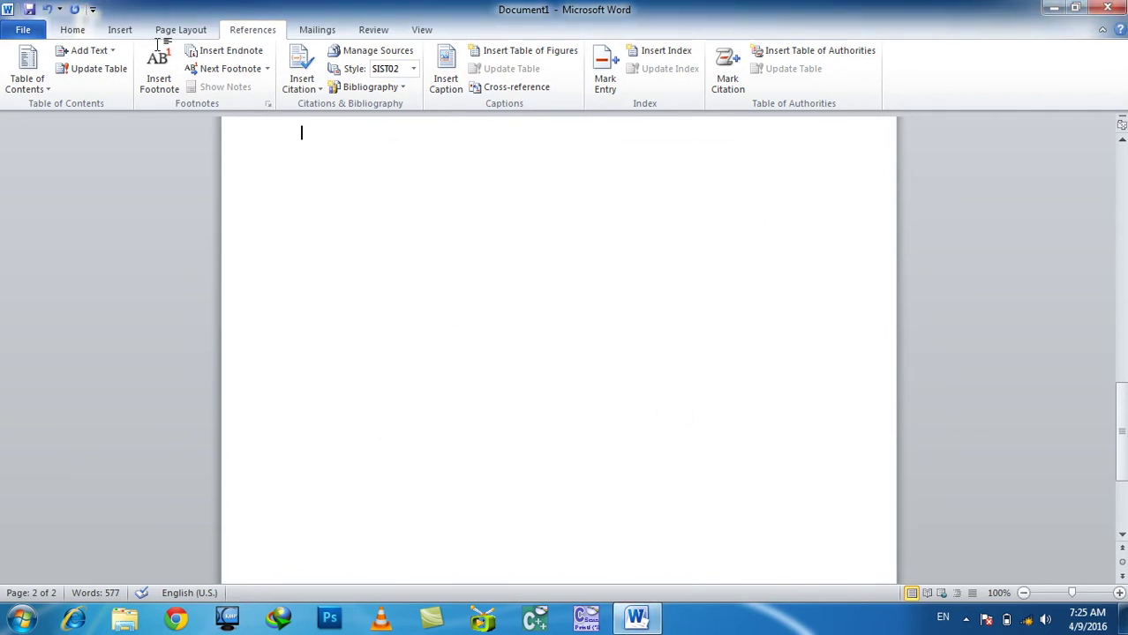
# - Delete all document text and look through the caption label list in Insert Caption
pyautogui.hotkey('ctrl', 'a')
pyautogui.press('Delete')
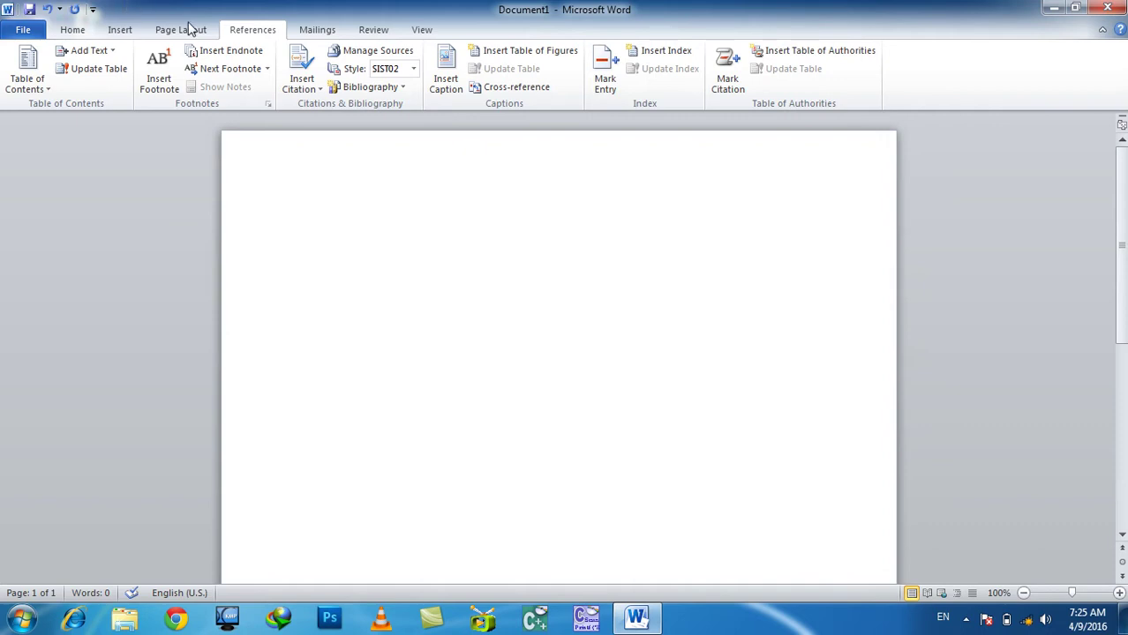
pyautogui.click(445, 80)
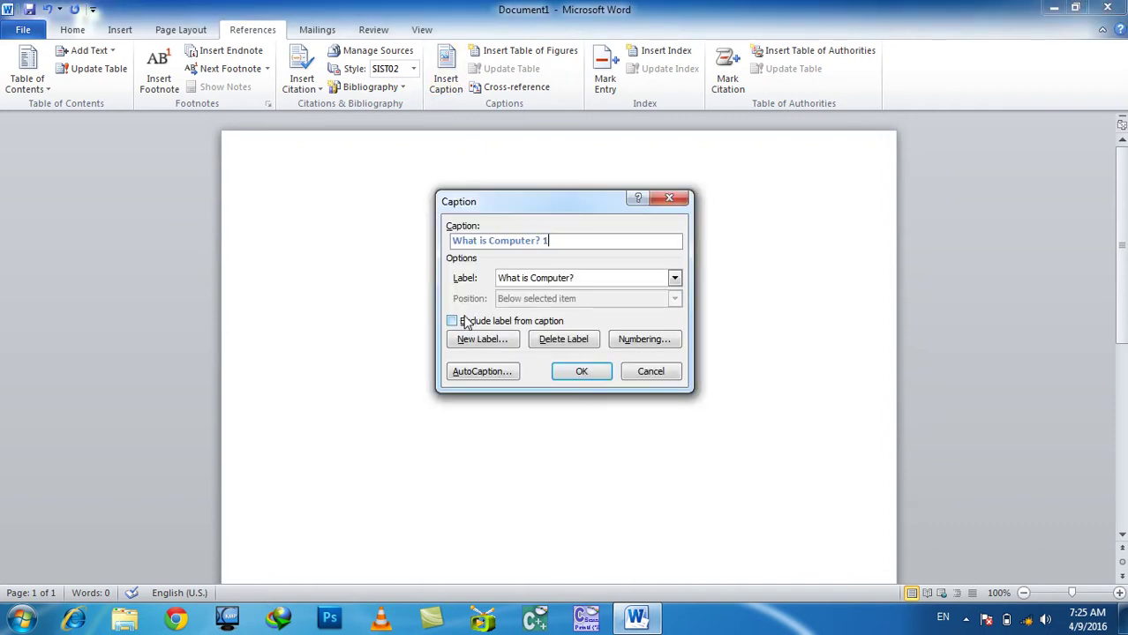
pyautogui.click(600, 288)
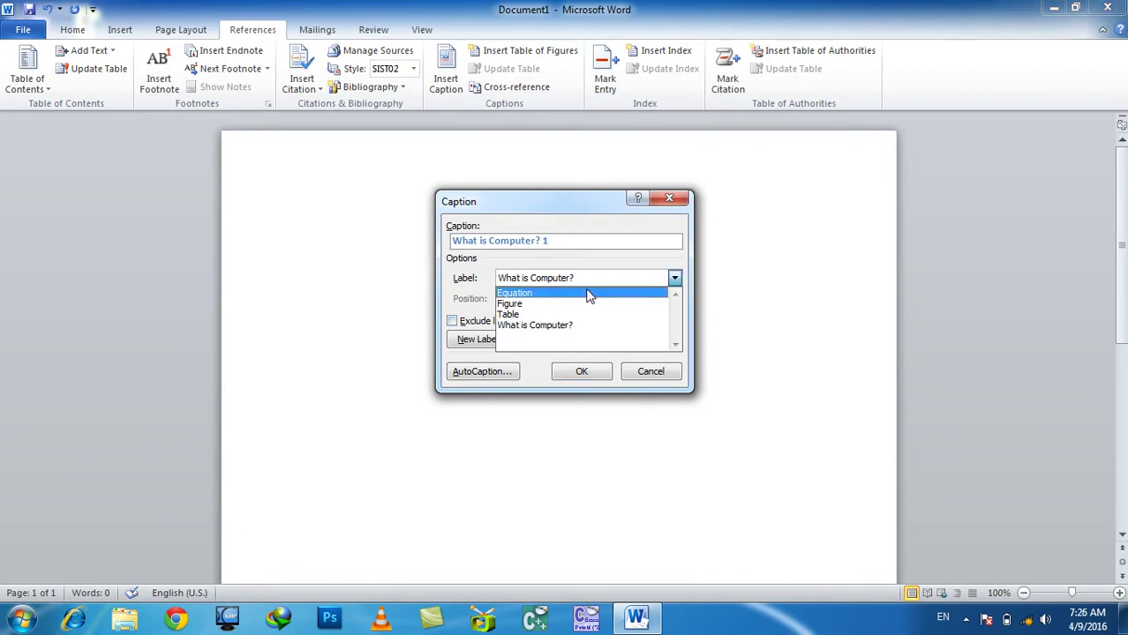
pyautogui.click(565, 209)
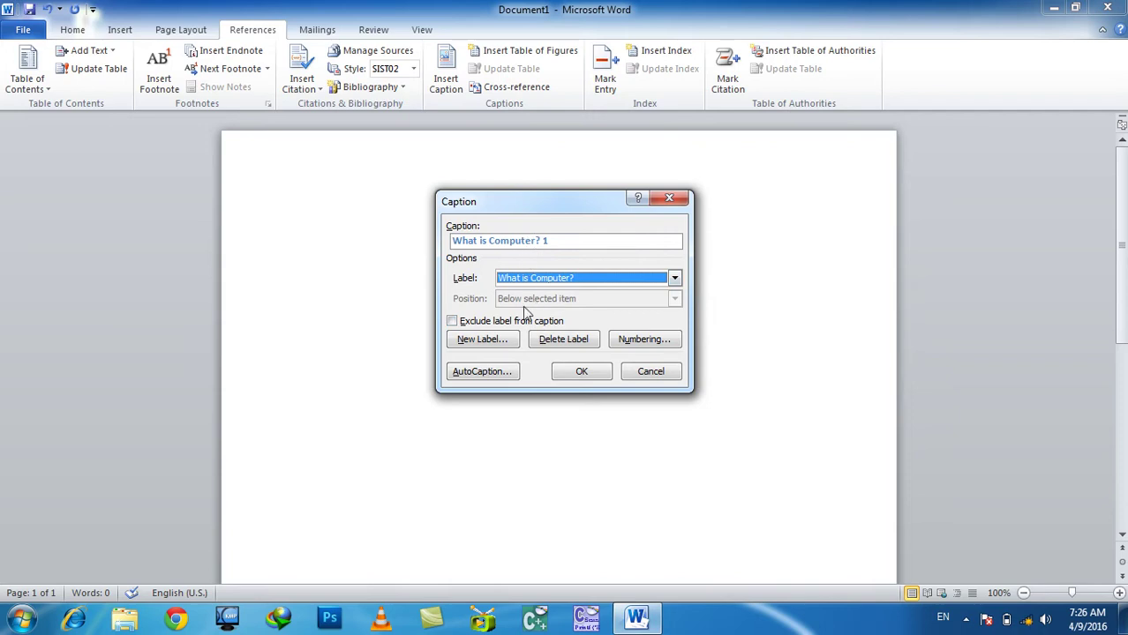
# - Toggle Exclude label from caption, then delete the What is Computer? label
pyautogui.click(516, 323)
pyautogui.click(517, 323)
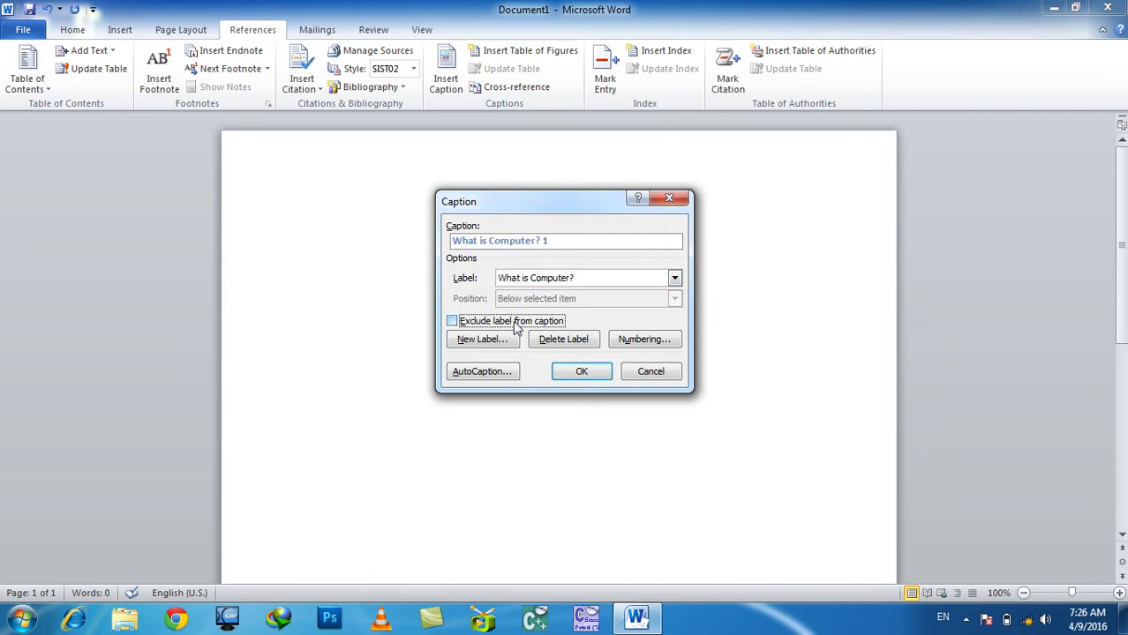
pyautogui.click(516, 323)
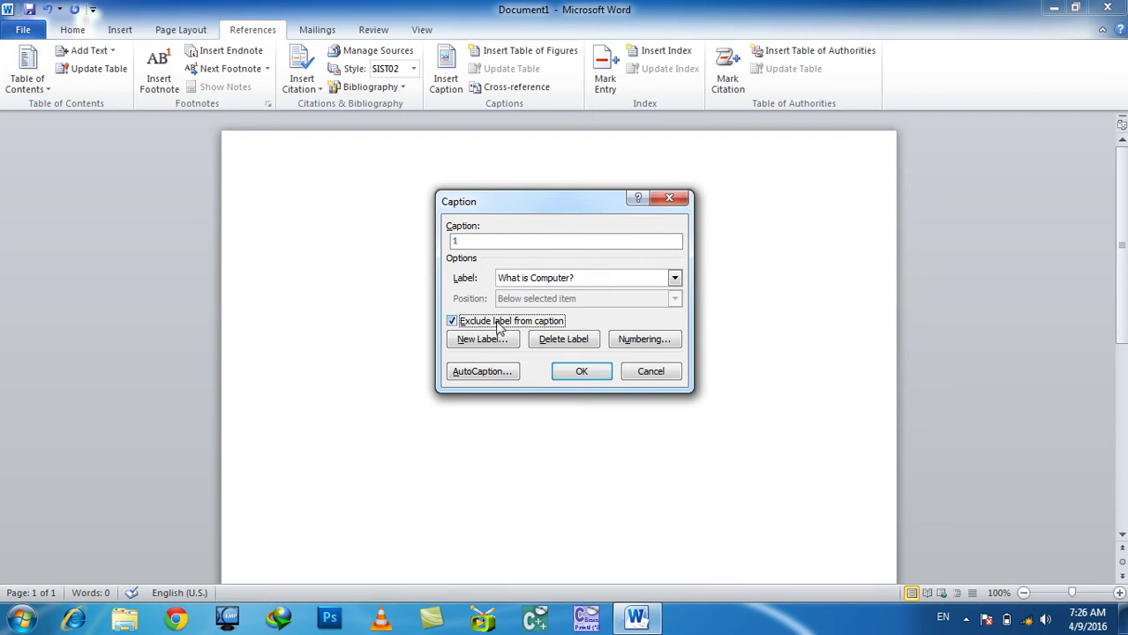
pyautogui.click(499, 323)
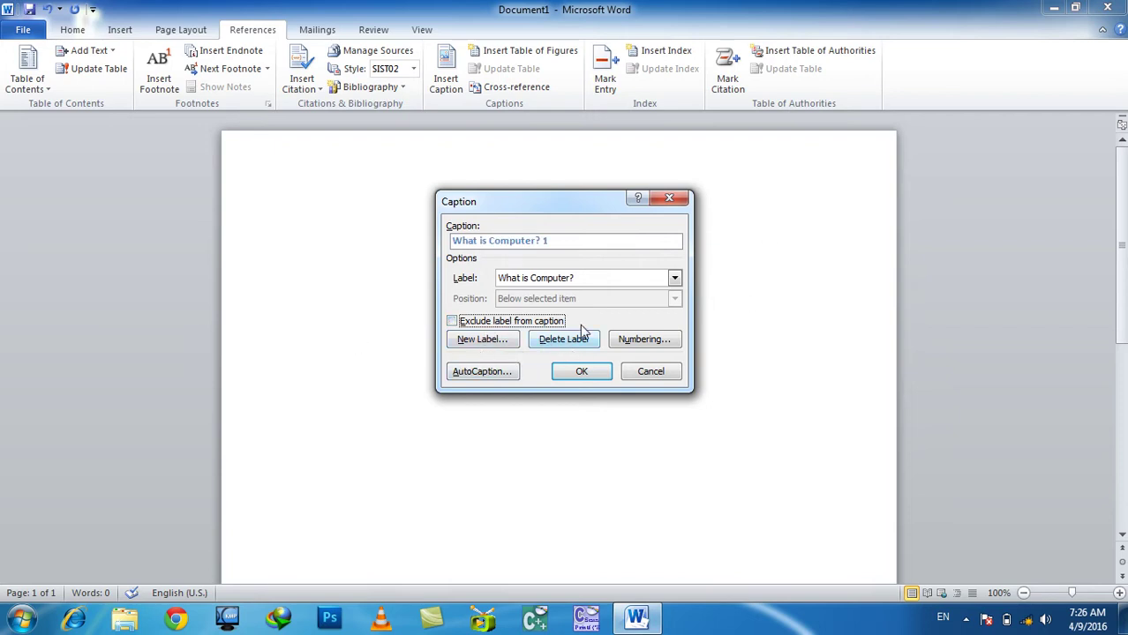
pyautogui.click(590, 351)
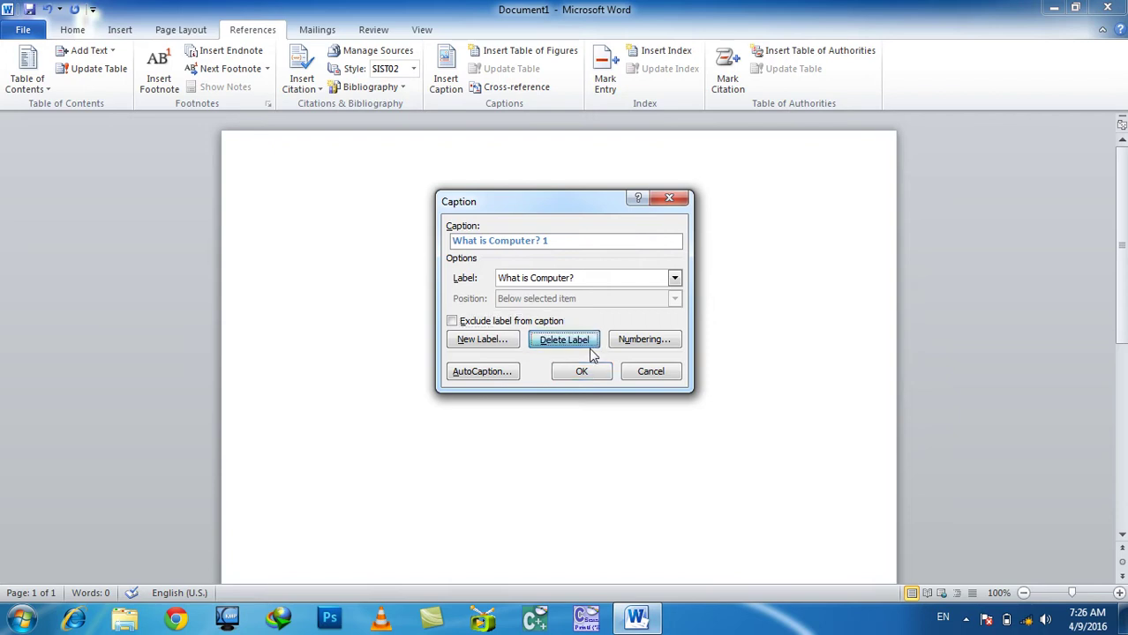
pyautogui.click(569, 278)
pyautogui.click(569, 281)
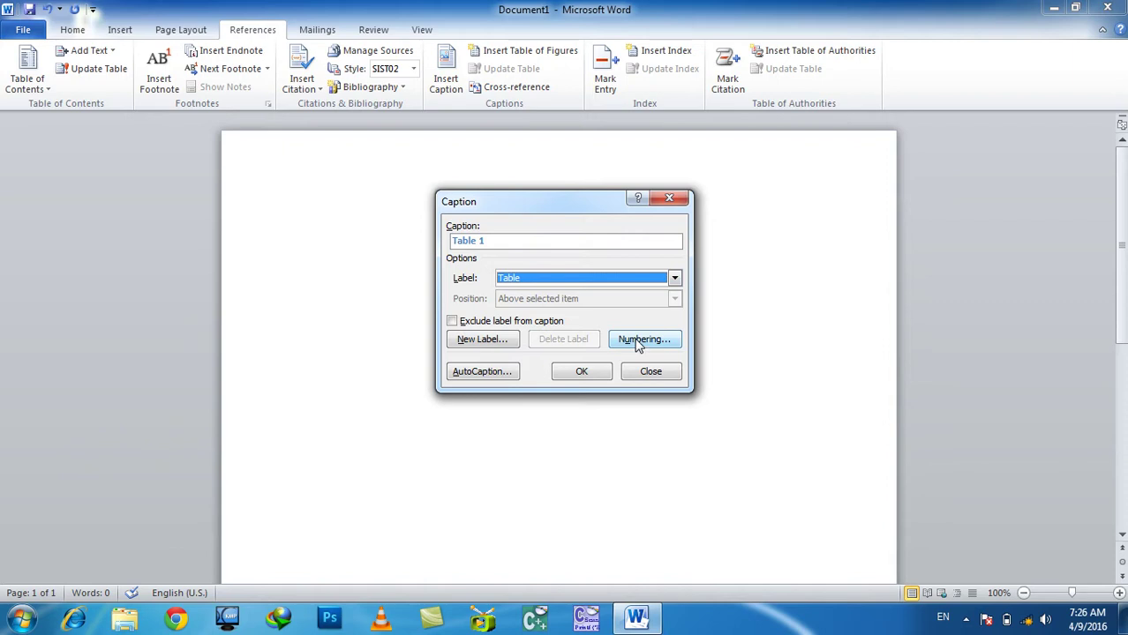
pyautogui.click(647, 347)
pyautogui.click(540, 247)
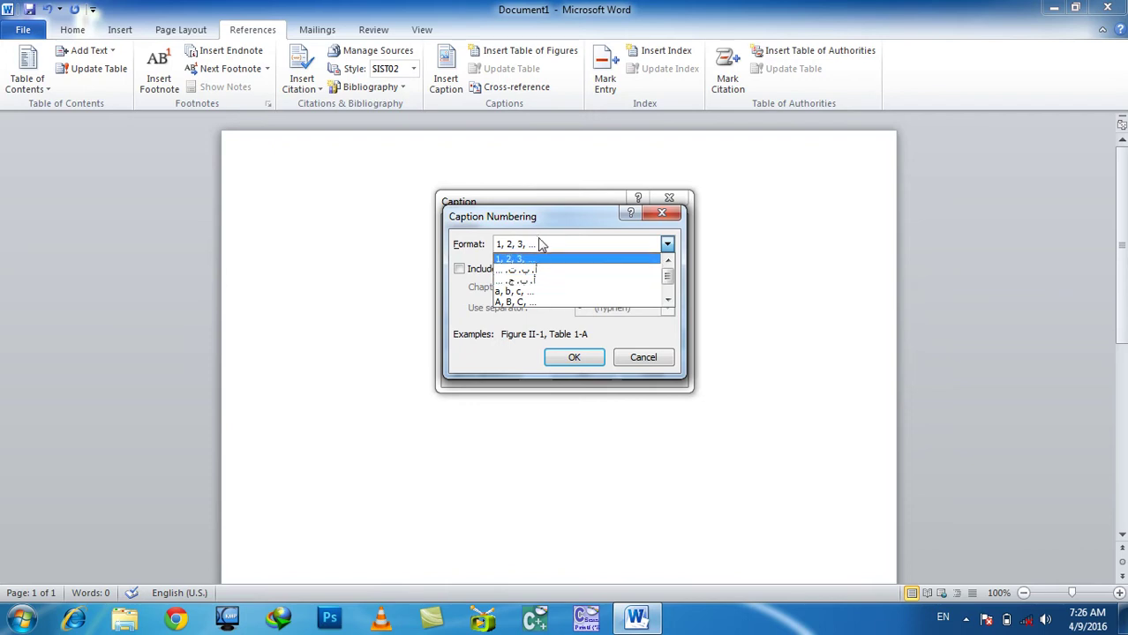
pyautogui.click(541, 259)
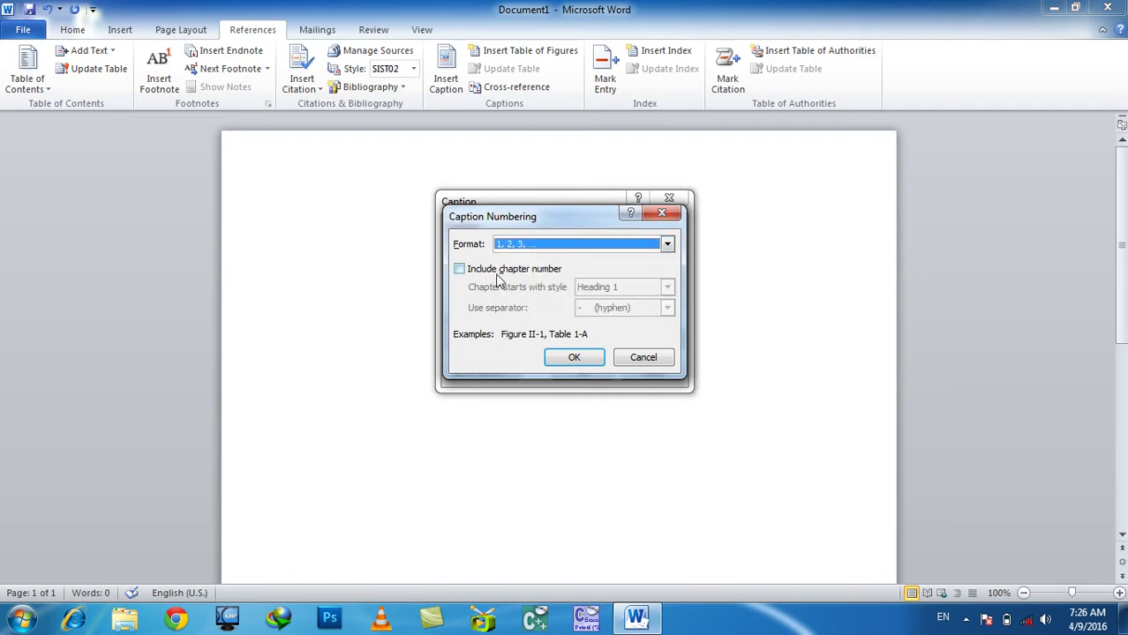
pyautogui.click(643, 359)
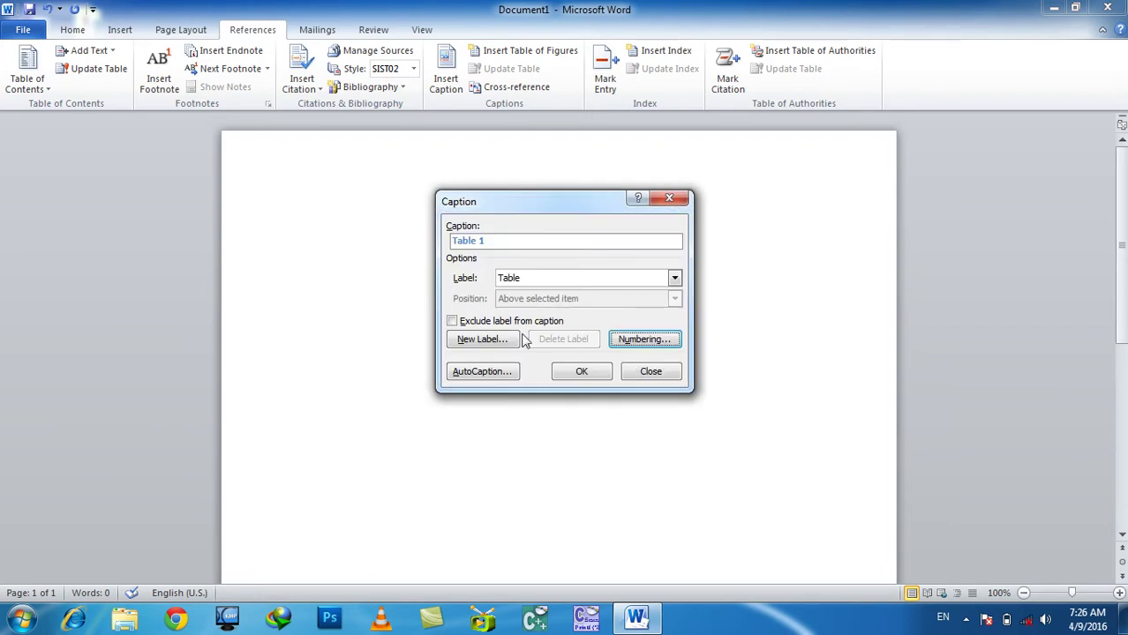
pyautogui.click(499, 370)
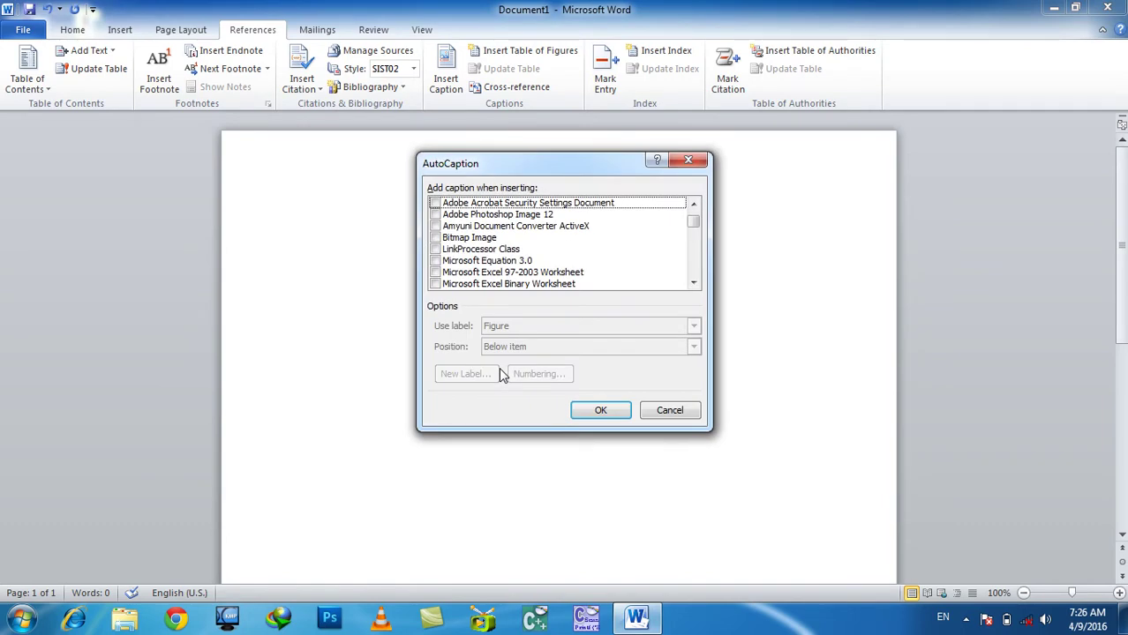
# - Reopen Insert Caption and bring up the AutoCaption settings
pyautogui.click(668, 412)
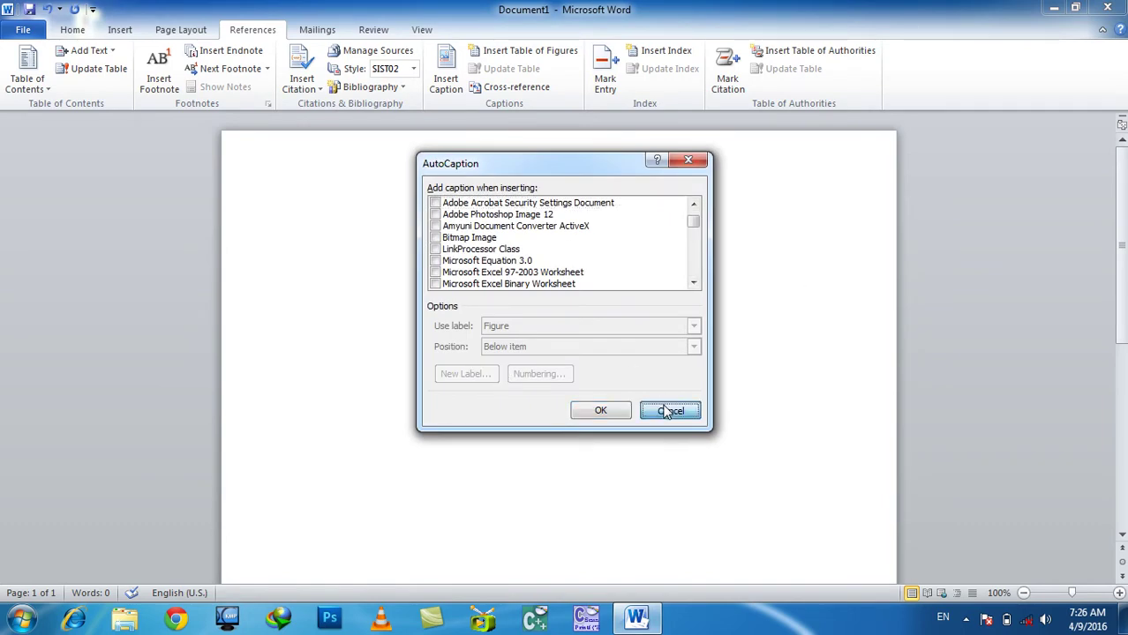
pyautogui.click(446, 78)
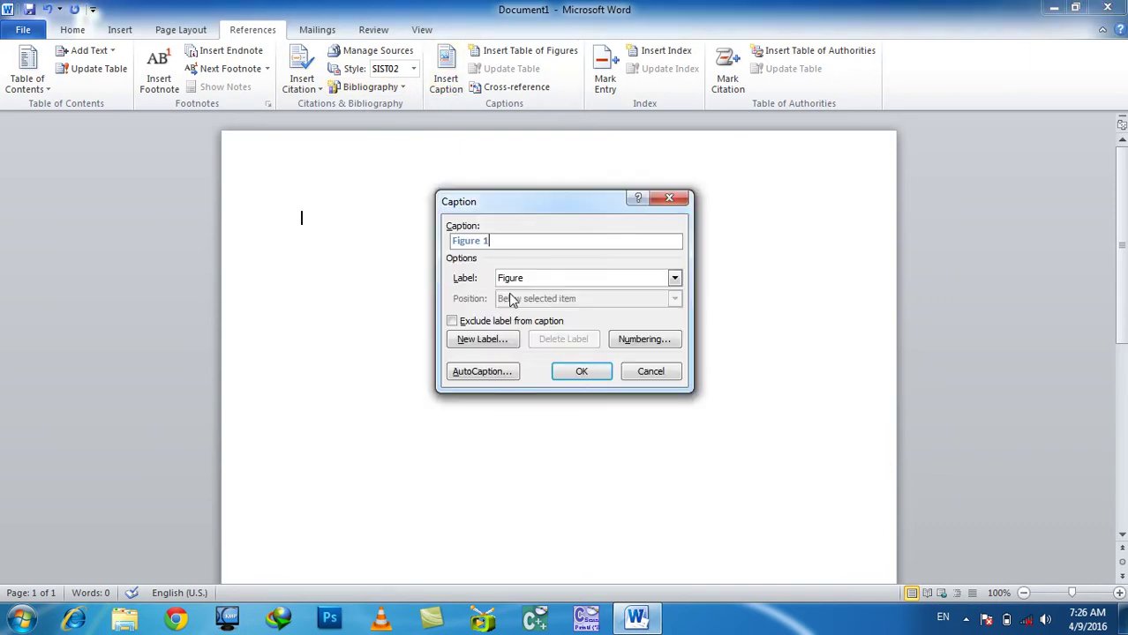
pyautogui.click(494, 372)
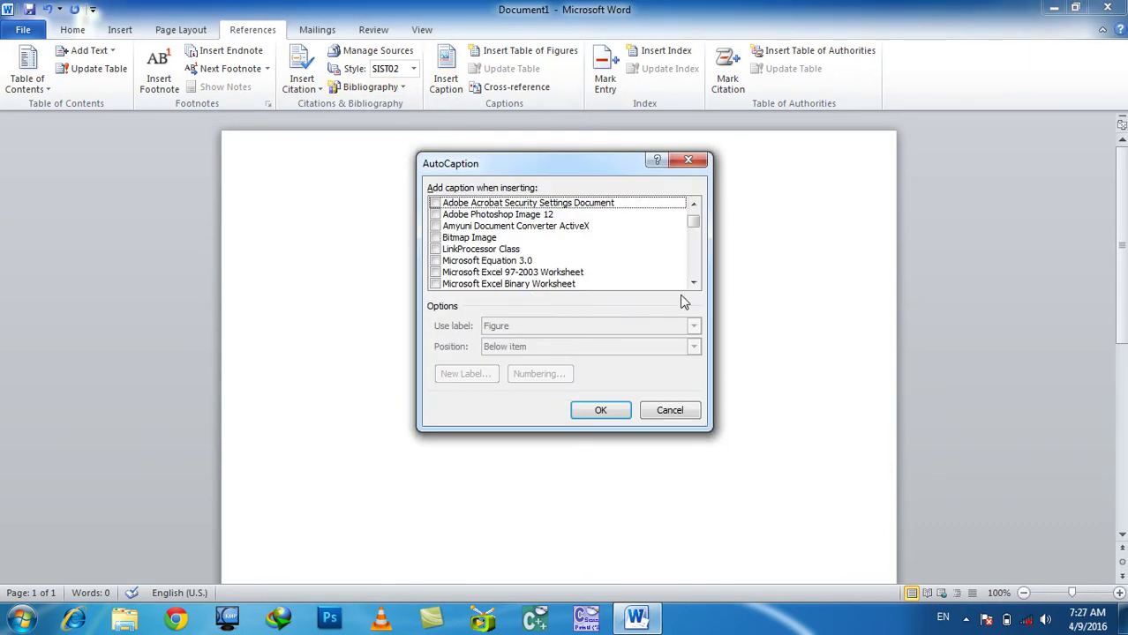
pyautogui.click(694, 282)
pyautogui.click(694, 282)
pyautogui.click(694, 283)
pyautogui.click(693, 282)
pyautogui.click(694, 283)
pyautogui.click(694, 282)
pyautogui.click(694, 282)
pyautogui.click(694, 282)
pyautogui.doubleClick(693, 282)
pyautogui.click(694, 283)
pyautogui.doubleClick(693, 282)
pyautogui.doubleClick(694, 282)
pyautogui.click(694, 283)
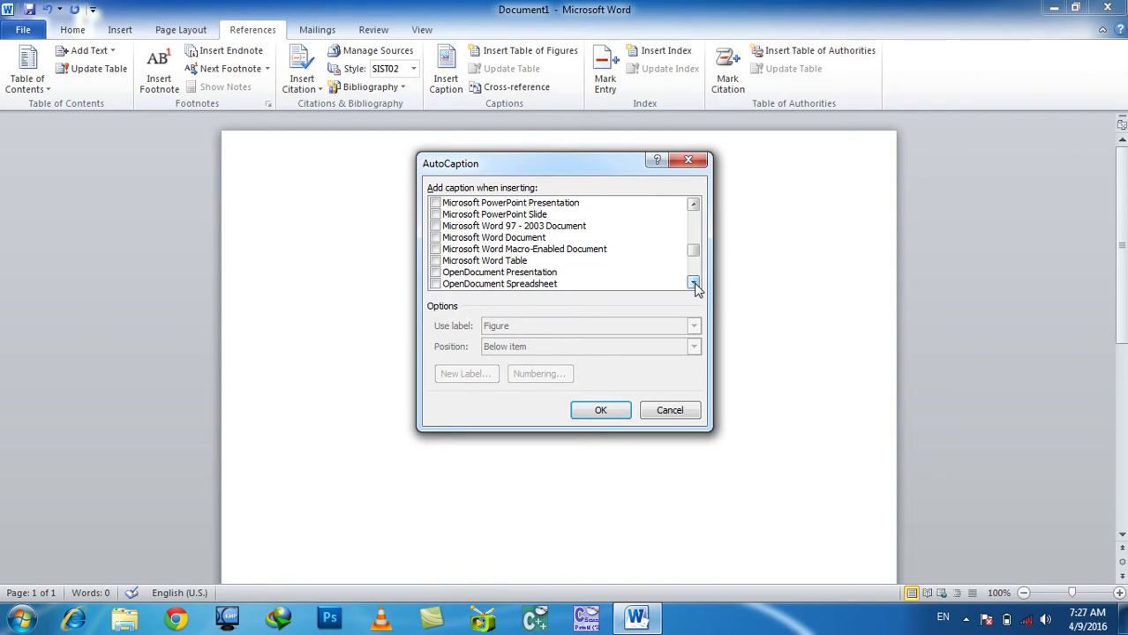
# - AutoCaption Microsoft Word Table items with the Table label, positioned Below item
pyautogui.click(435, 261)
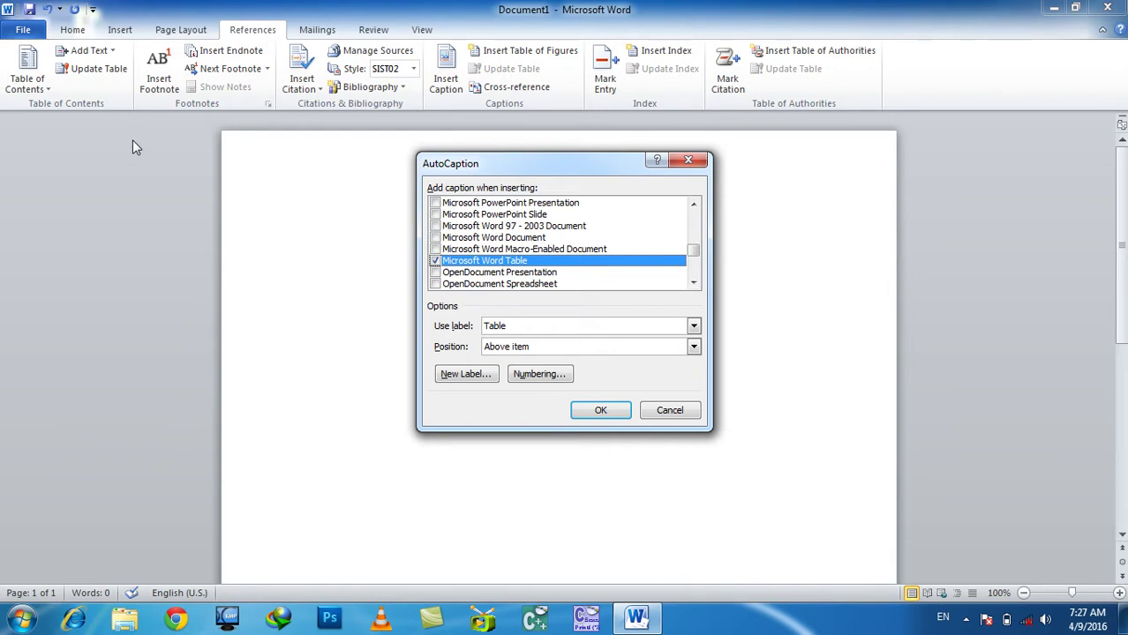
pyautogui.click(542, 326)
pyautogui.click(544, 326)
pyautogui.click(545, 327)
pyautogui.click(503, 325)
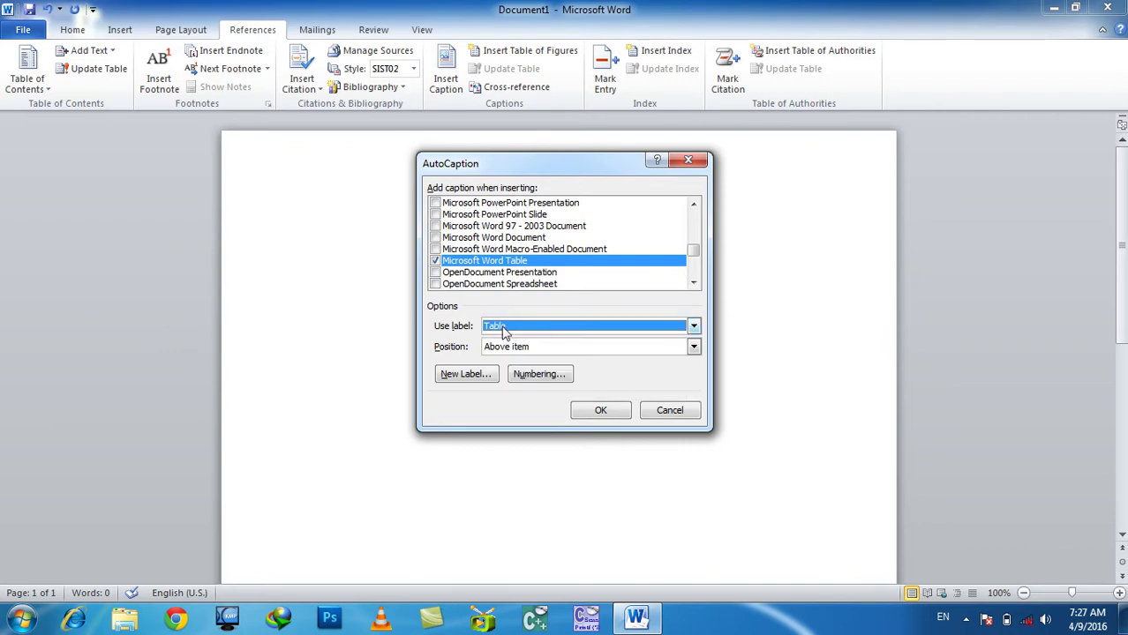
pyautogui.click(518, 351)
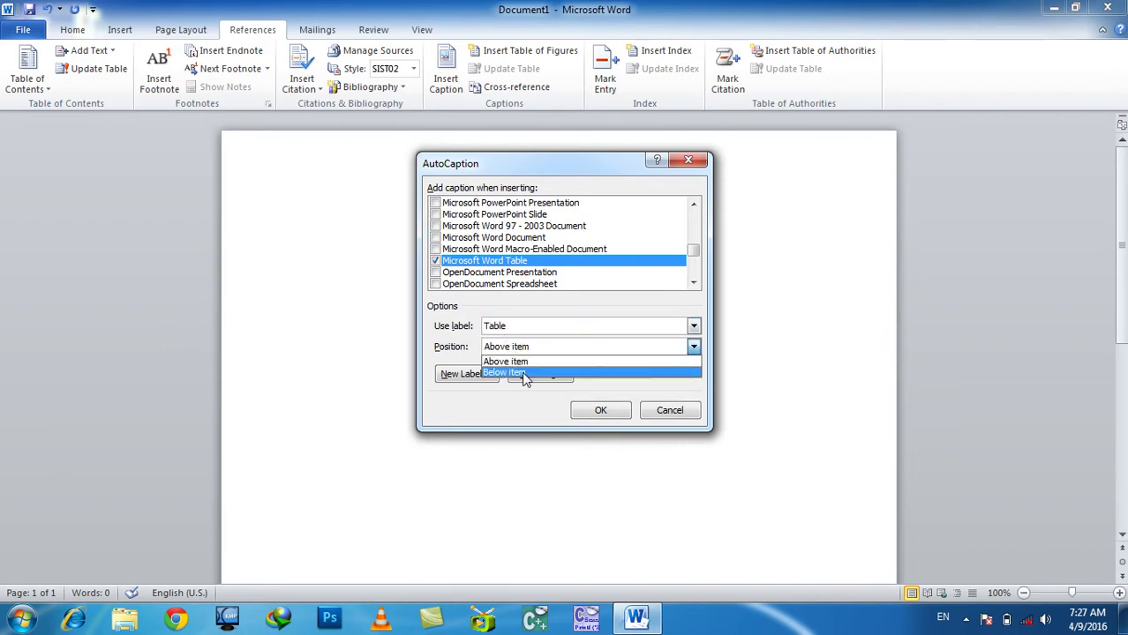
pyautogui.click(524, 373)
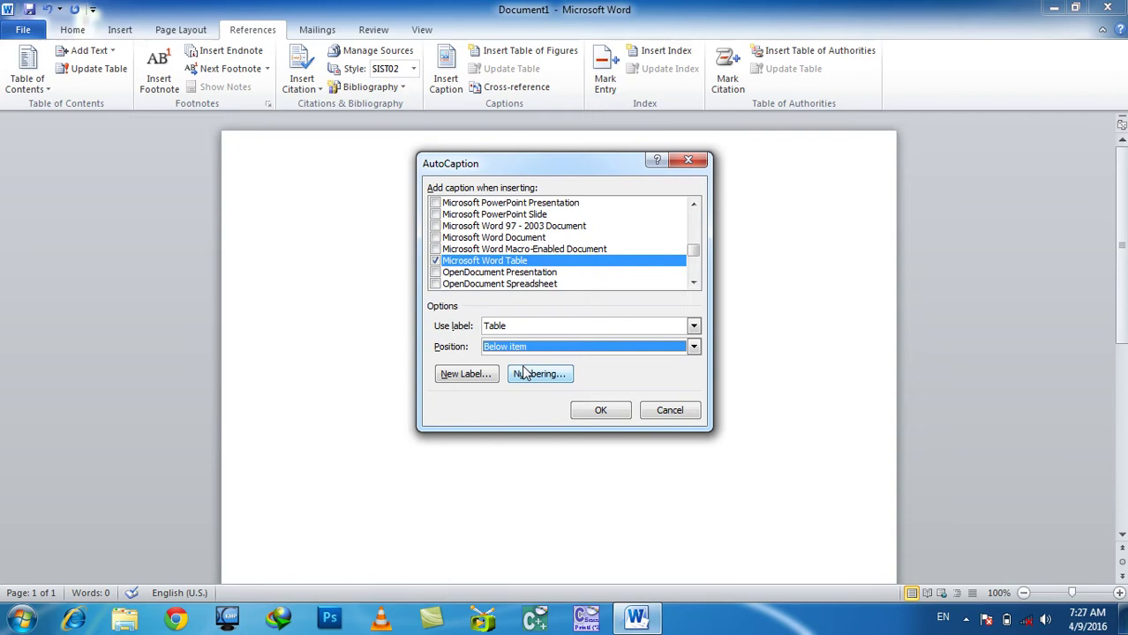
pyautogui.click(476, 380)
# - Create the new owner label for automatic table captions, apply it, and verify it in Insert Caption
pyautogui.write('T')
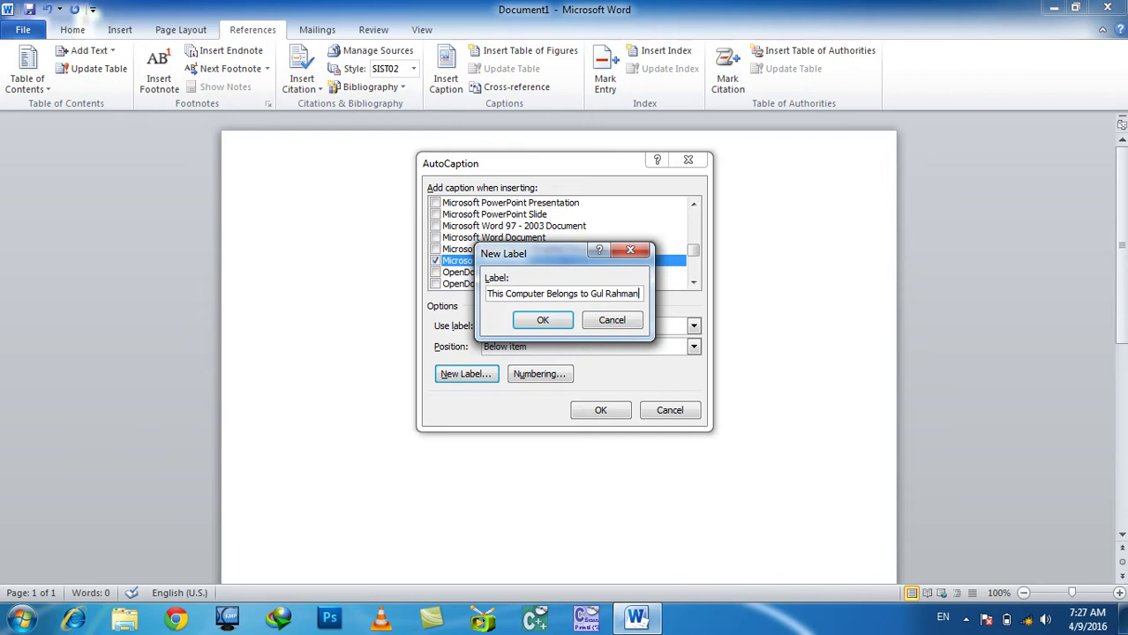
pyautogui.click(543, 320)
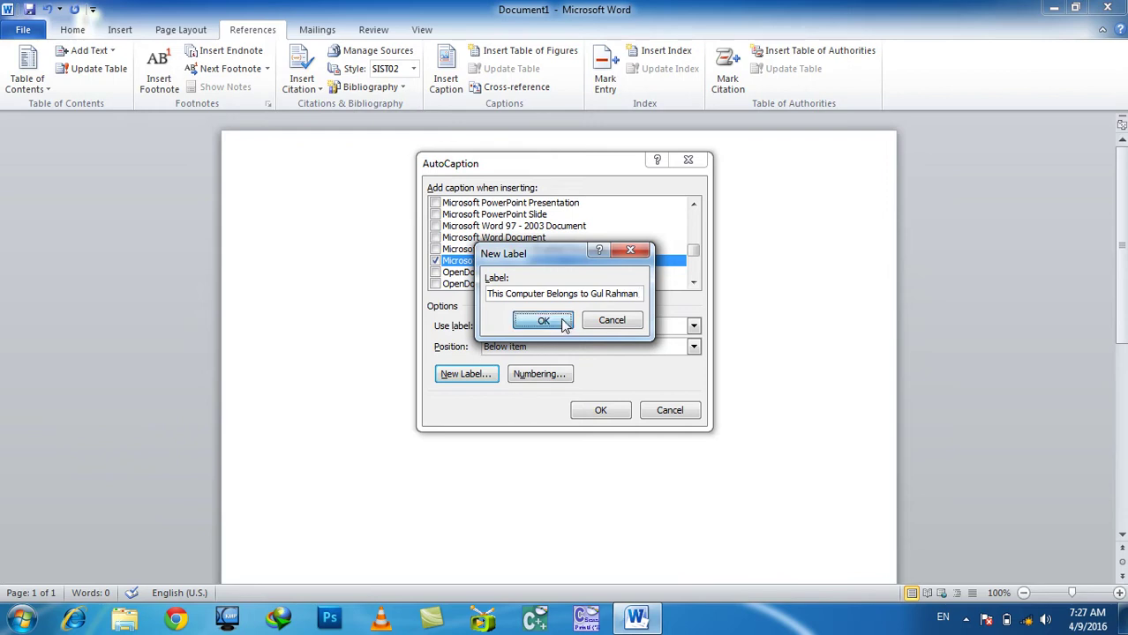
pyautogui.click(603, 411)
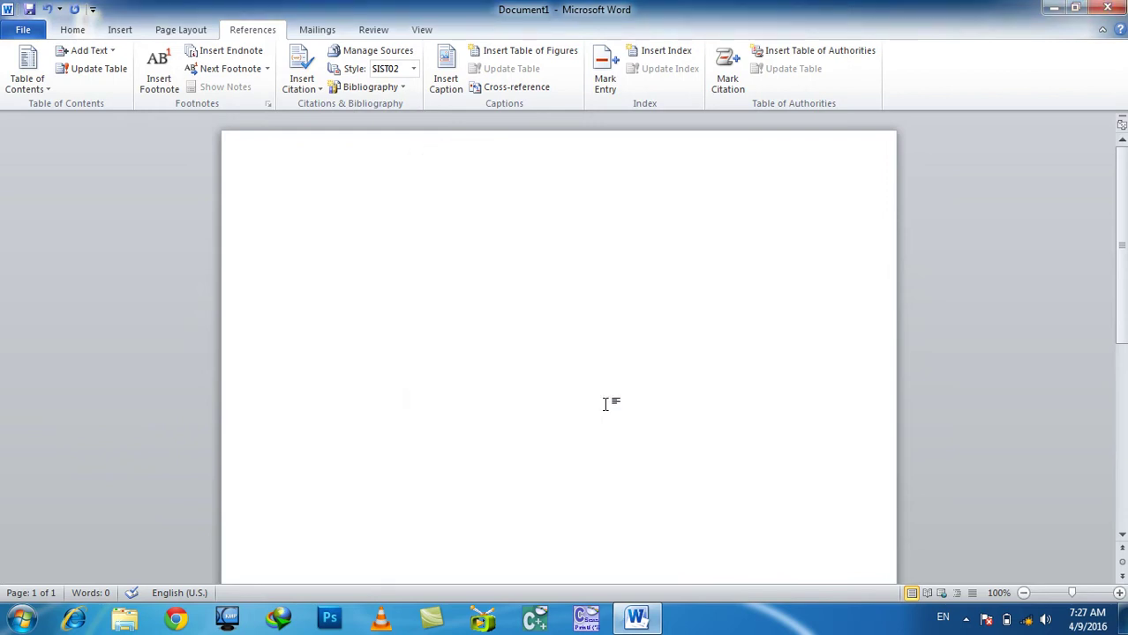
pyautogui.click(448, 81)
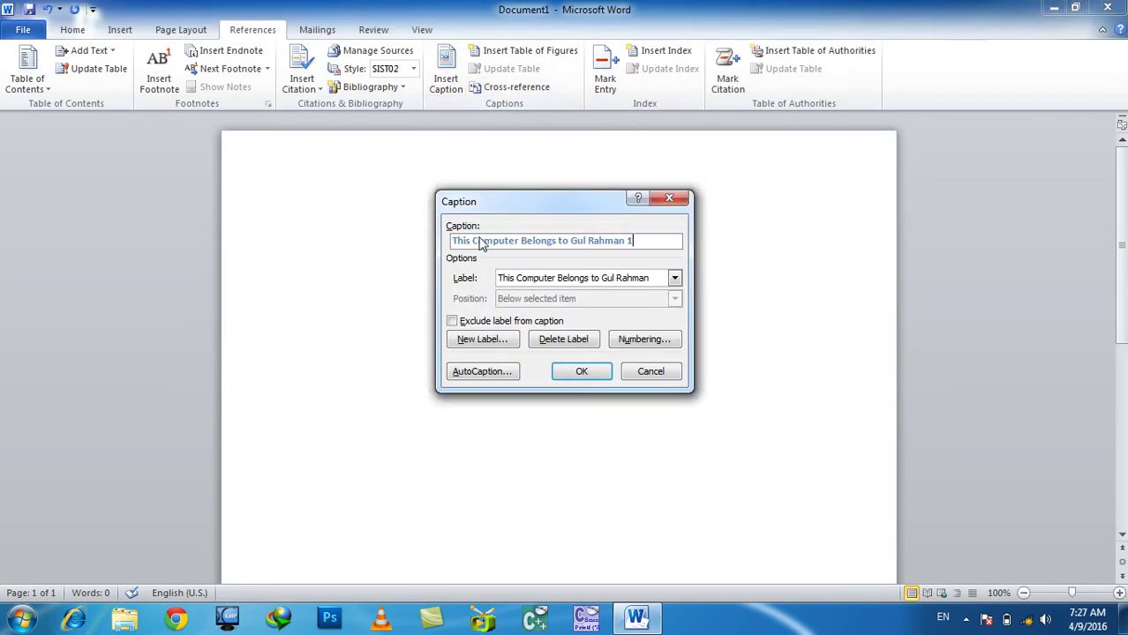
pyautogui.click(651, 372)
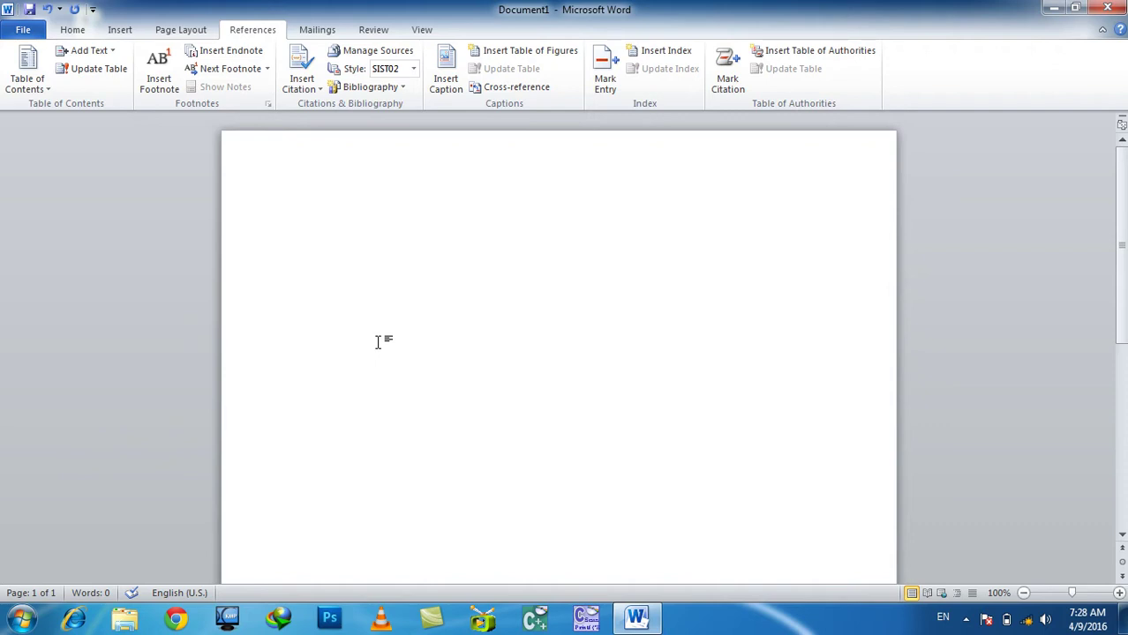
# - Insert and delete two trial tables (4x5, then 4x3) together with their captions
pyautogui.click(121, 31)
pyautogui.click(131, 69)
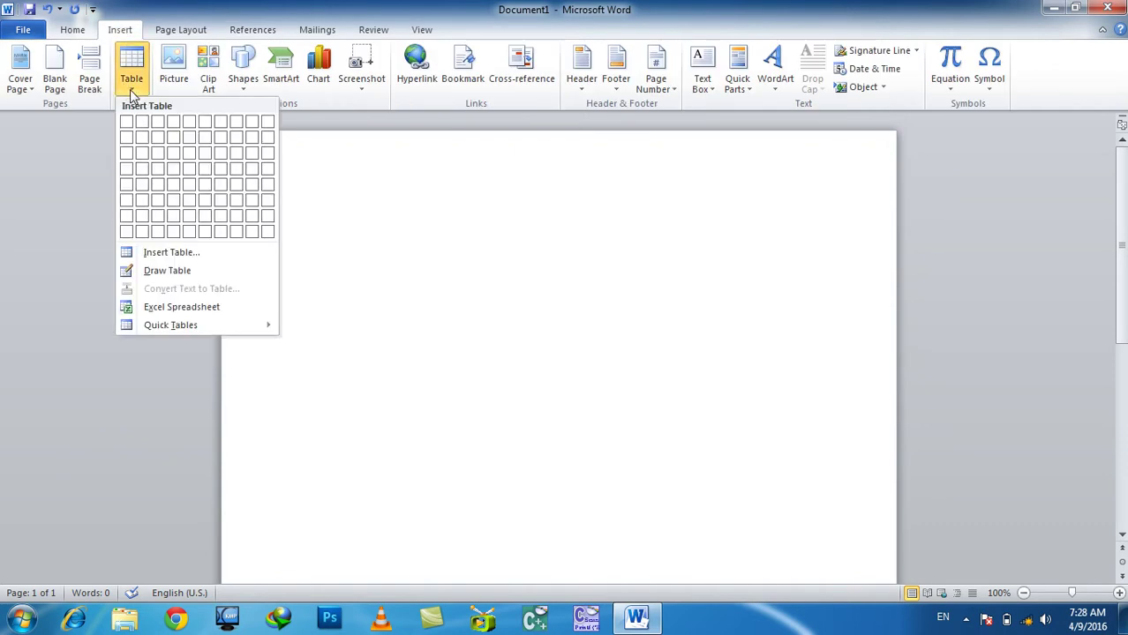
pyautogui.click(181, 191)
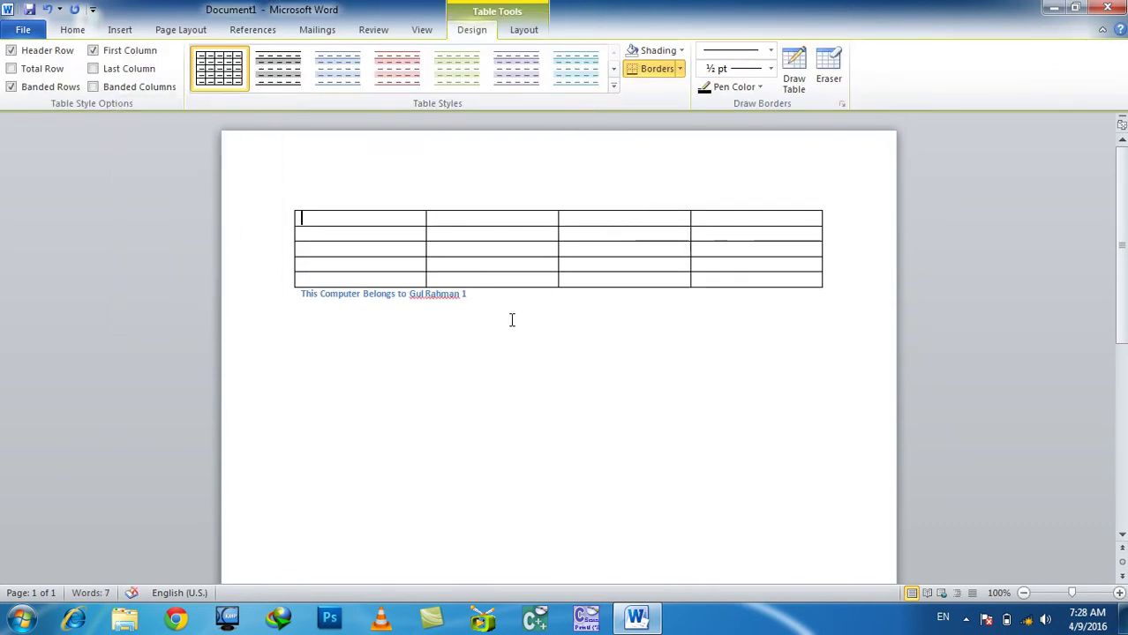
pyautogui.moveTo(510, 316)
pyautogui.mouseDown()
pyautogui.moveTo(395, 284)
pyautogui.moveTo(234, 201)
pyautogui.moveTo(206, 153)
pyautogui.mouseUp()
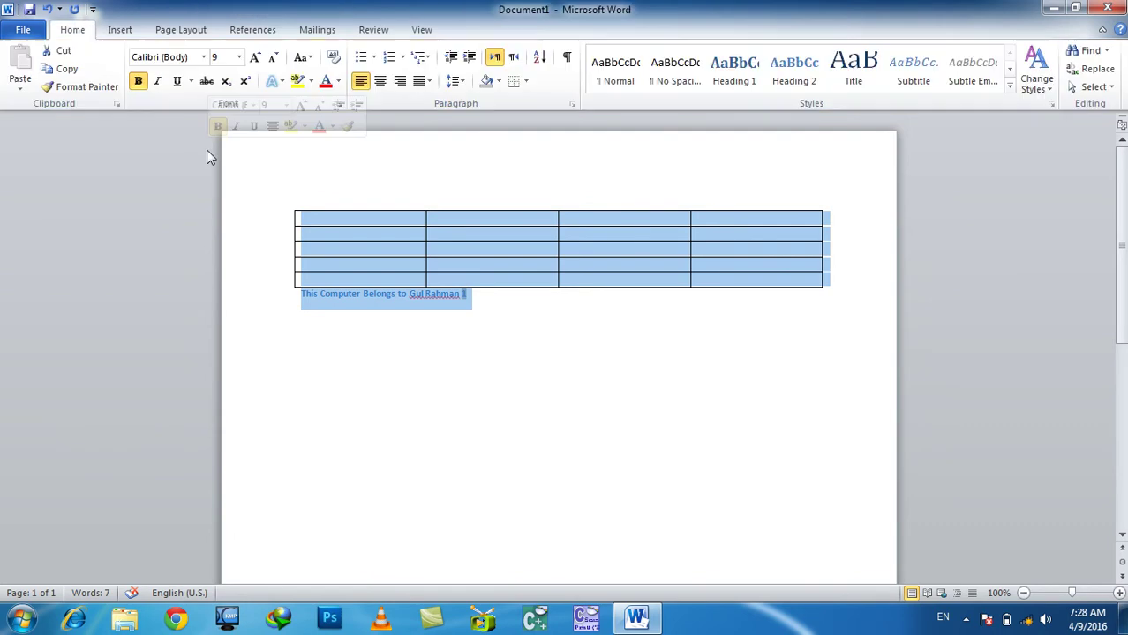
pyautogui.press('Delete')
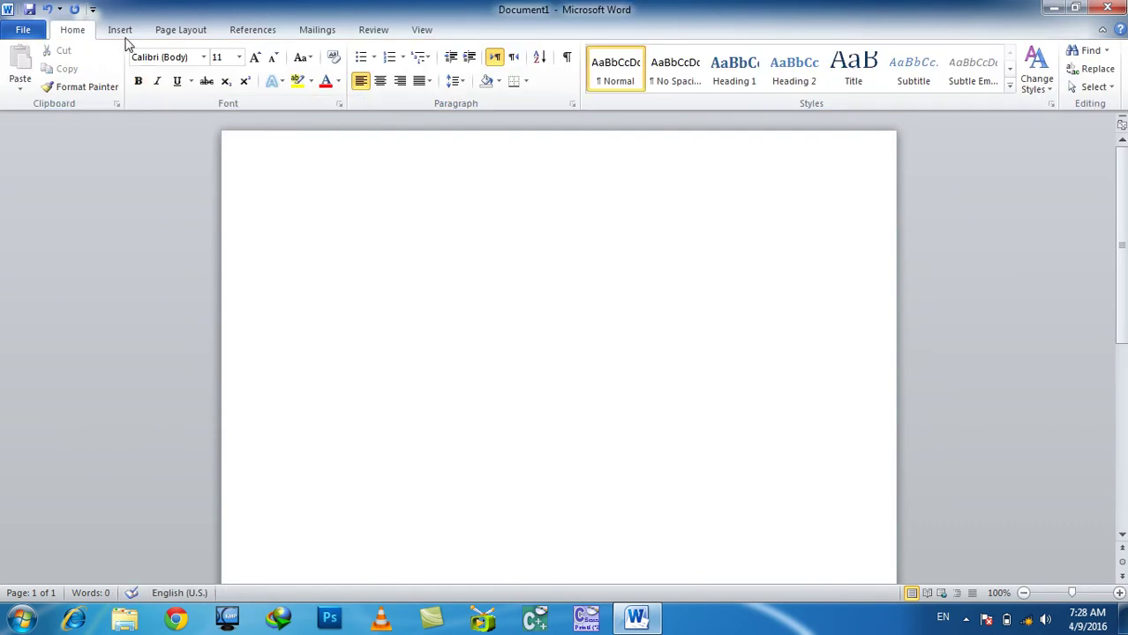
pyautogui.click(120, 30)
pyautogui.click(132, 69)
pyautogui.click(180, 164)
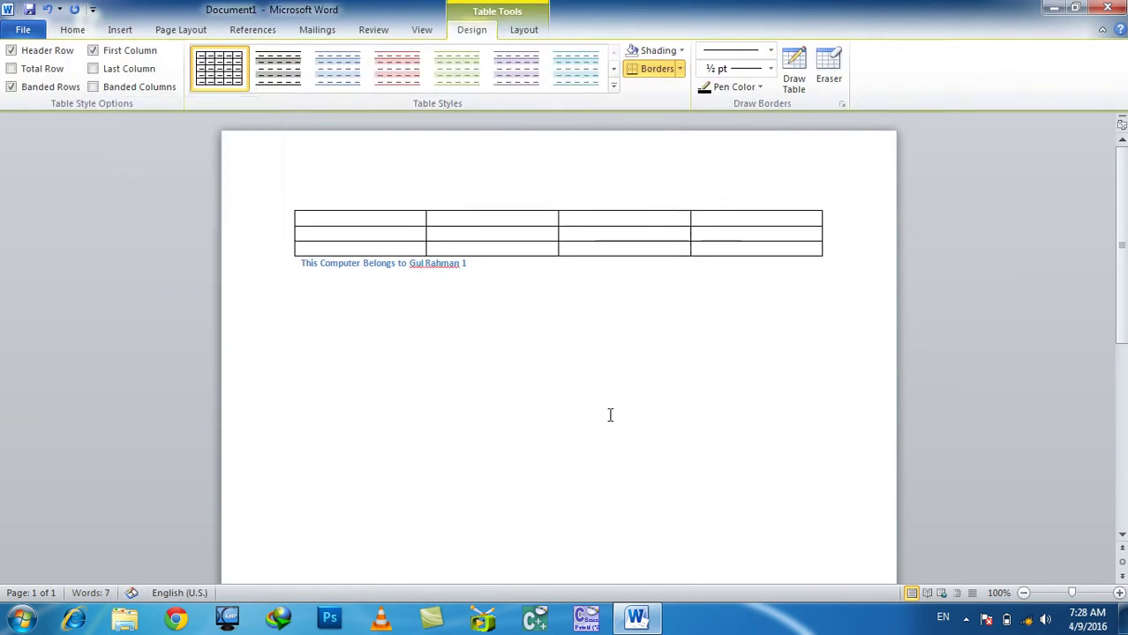
pyautogui.moveTo(605, 402); pyautogui.dragTo(189, 94)
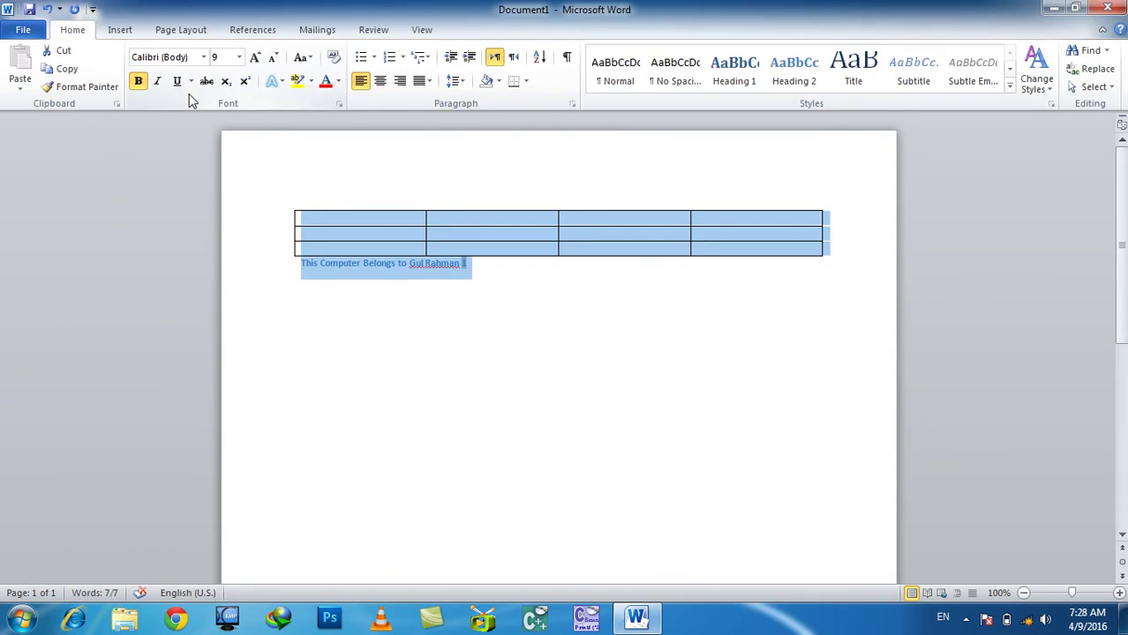
pyautogui.press('Delete')
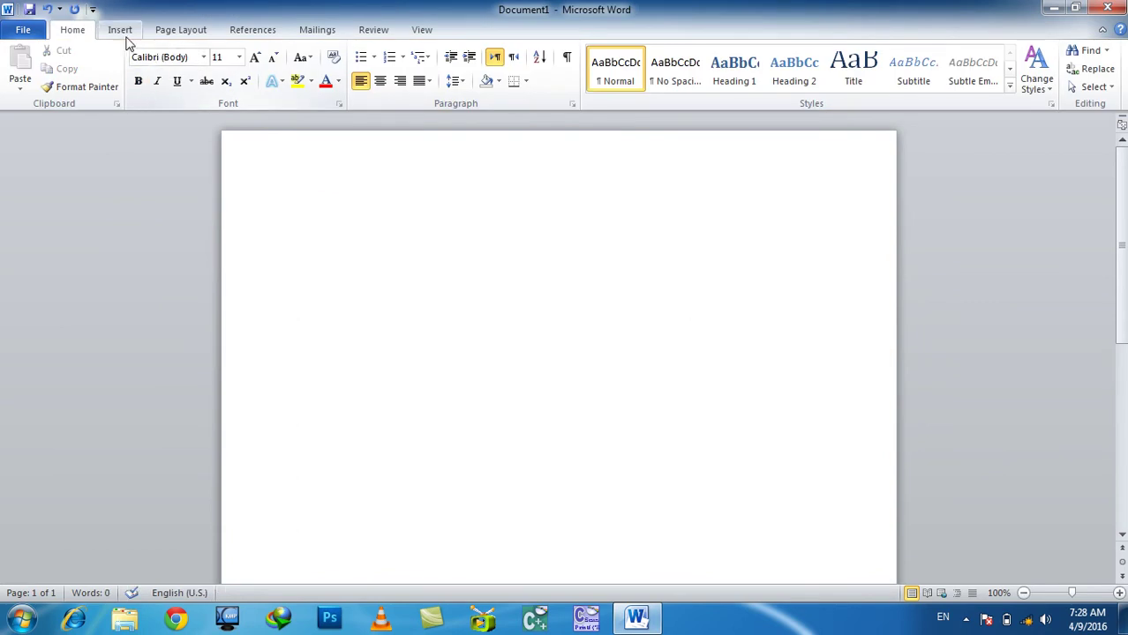
# - Insert a 6x5 table with its automatic owner caption and add an empty line below
pyautogui.click(120, 29)
pyautogui.click(131, 69)
pyautogui.click(205, 183)
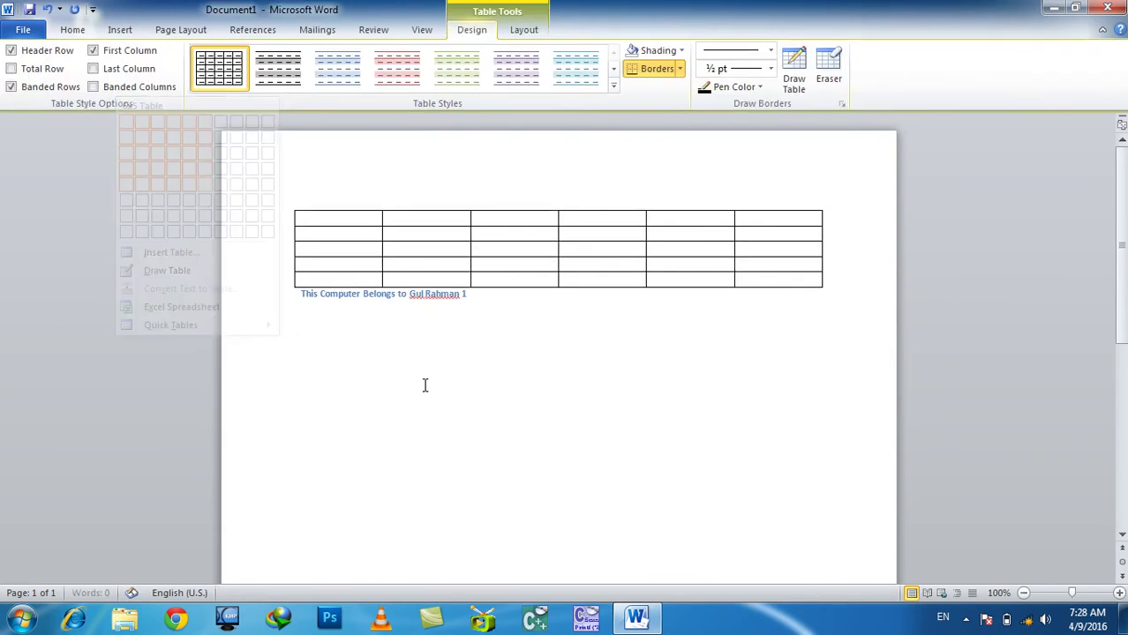
pyautogui.click(516, 486)
pyautogui.press('Return')
pyautogui.press('Return')
pyautogui.press('Return')
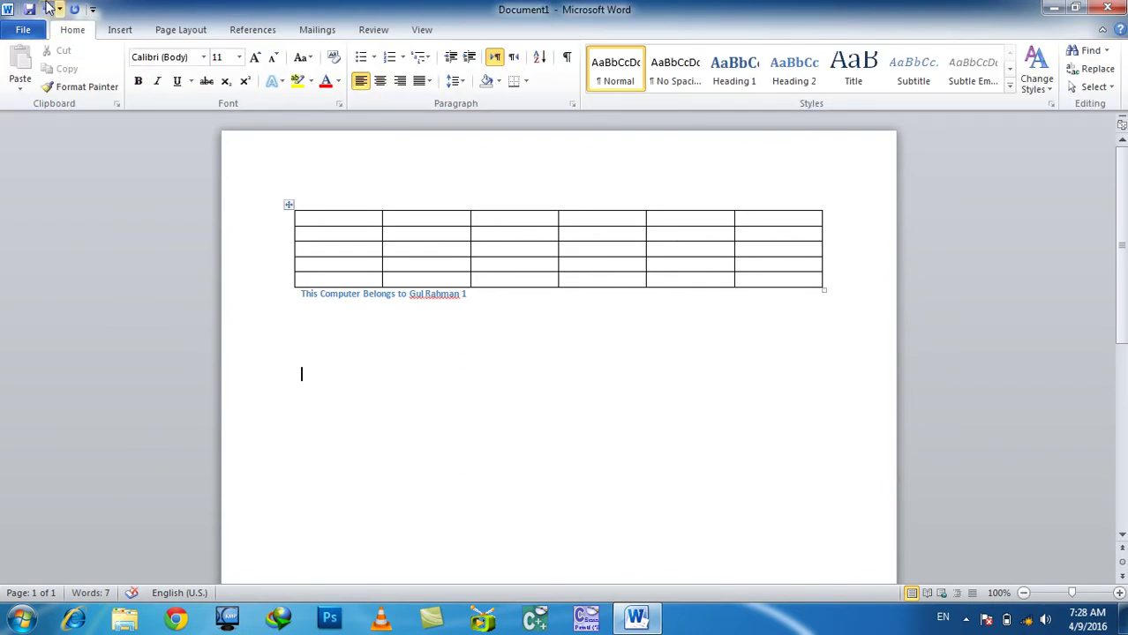
# - Insert a plain cross-reference to the table's owner caption
pyautogui.click(259, 33)
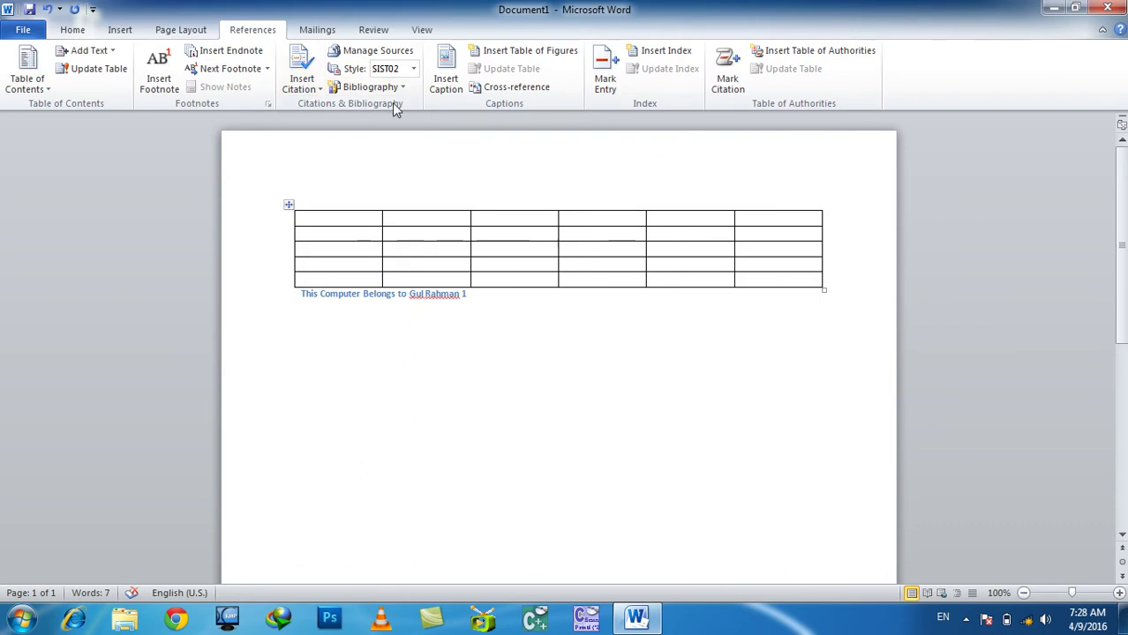
pyautogui.click(522, 87)
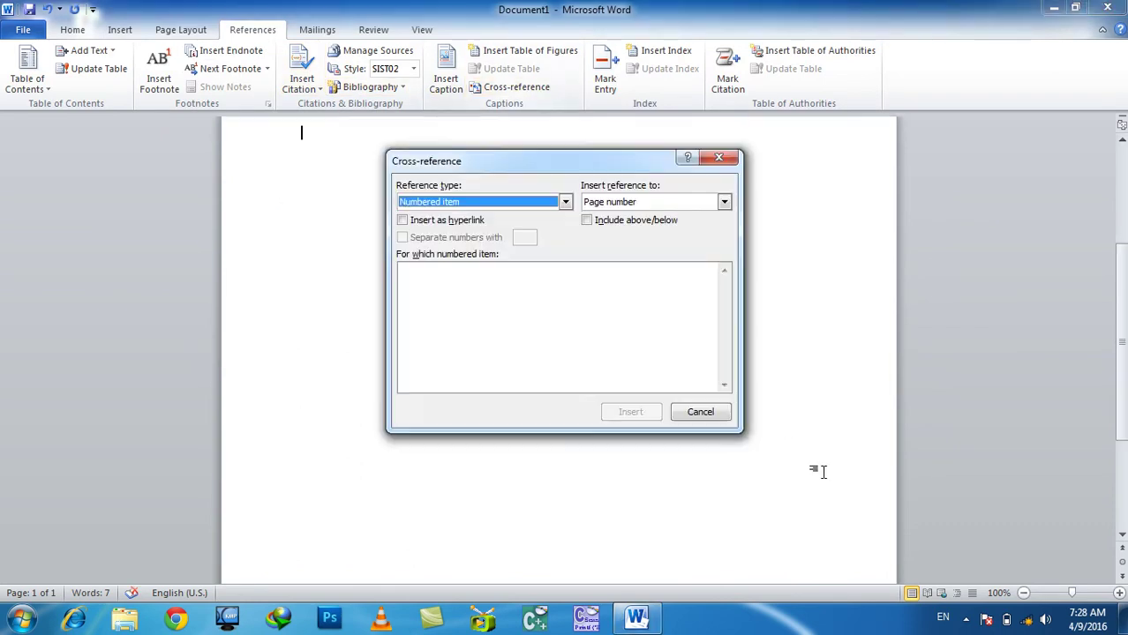
pyautogui.click(537, 206)
pyautogui.scroll(-1, 533, 228)
pyautogui.scroll(-1, 533, 229)
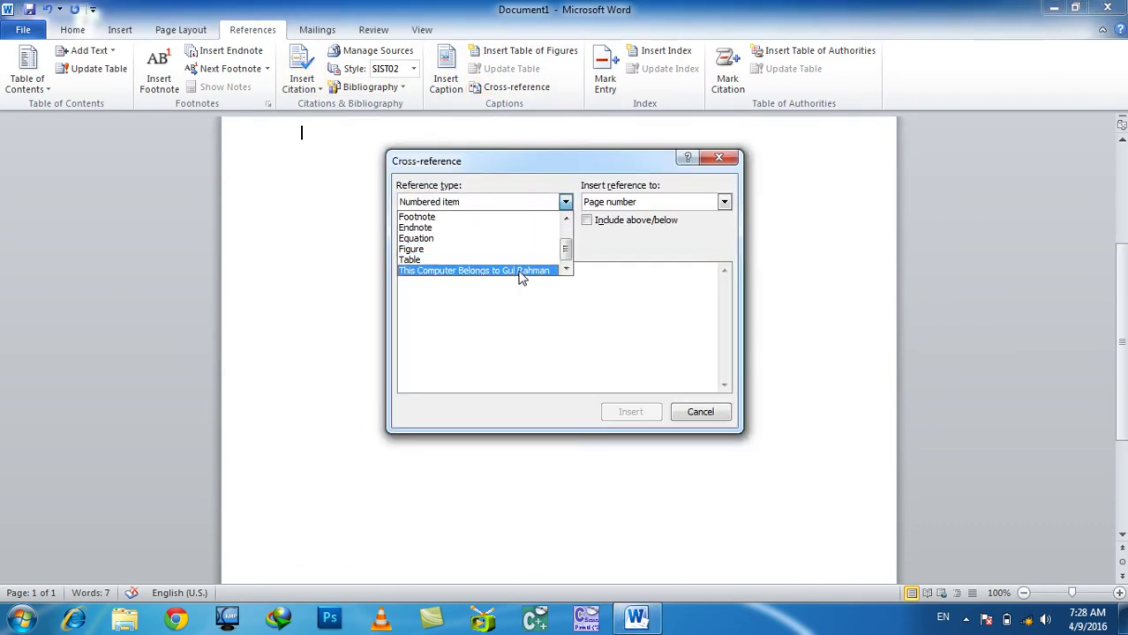
pyautogui.click(526, 272)
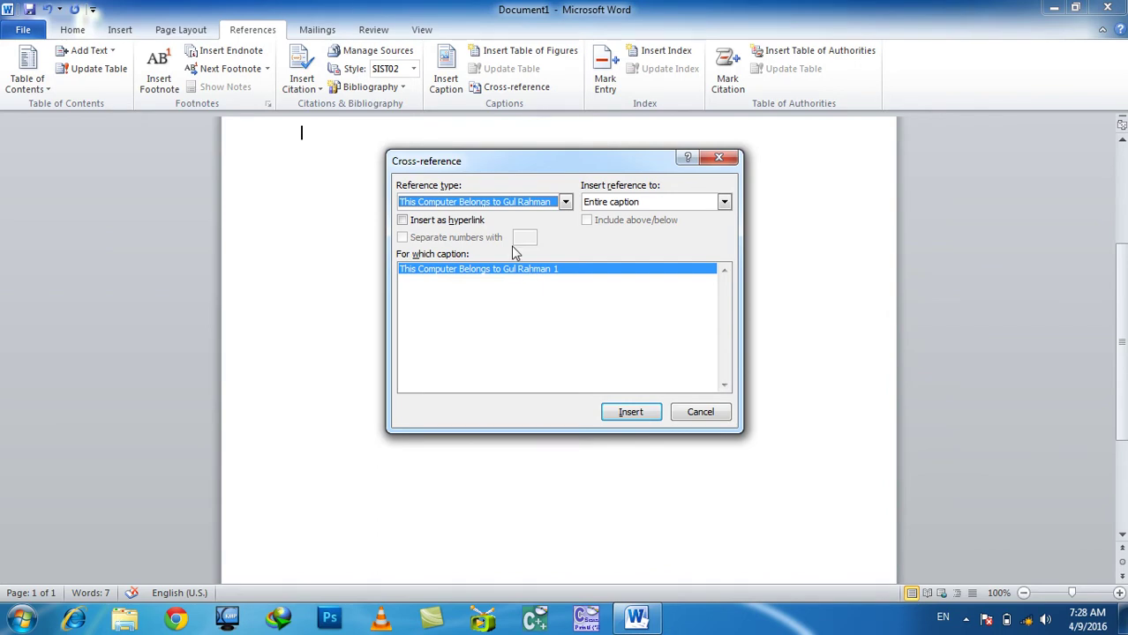
pyautogui.click(639, 416)
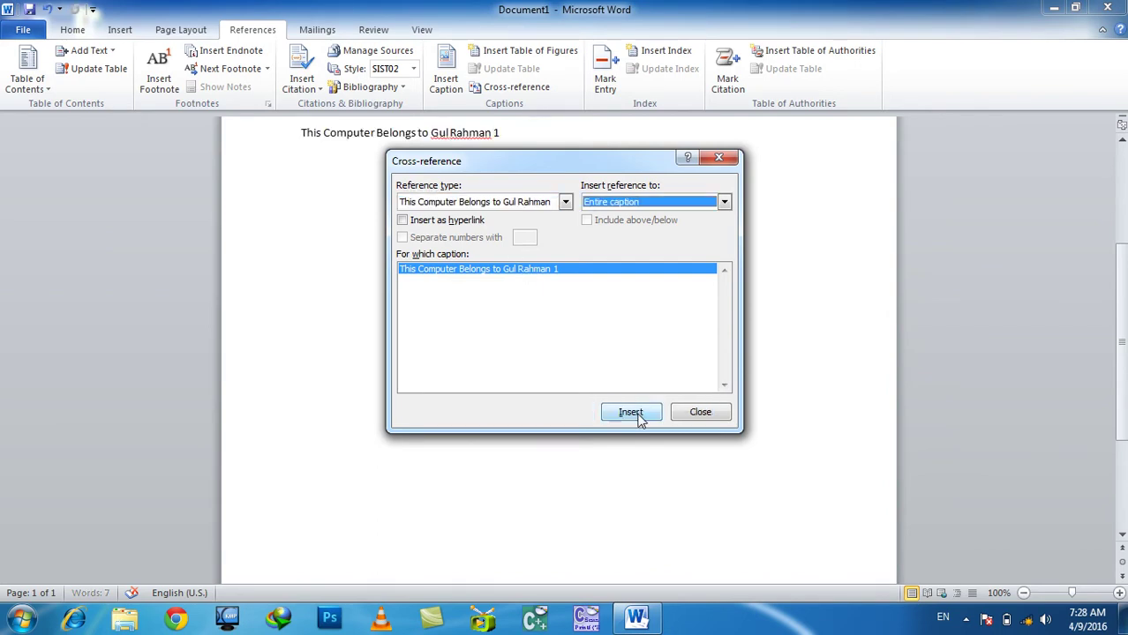
pyautogui.click(700, 412)
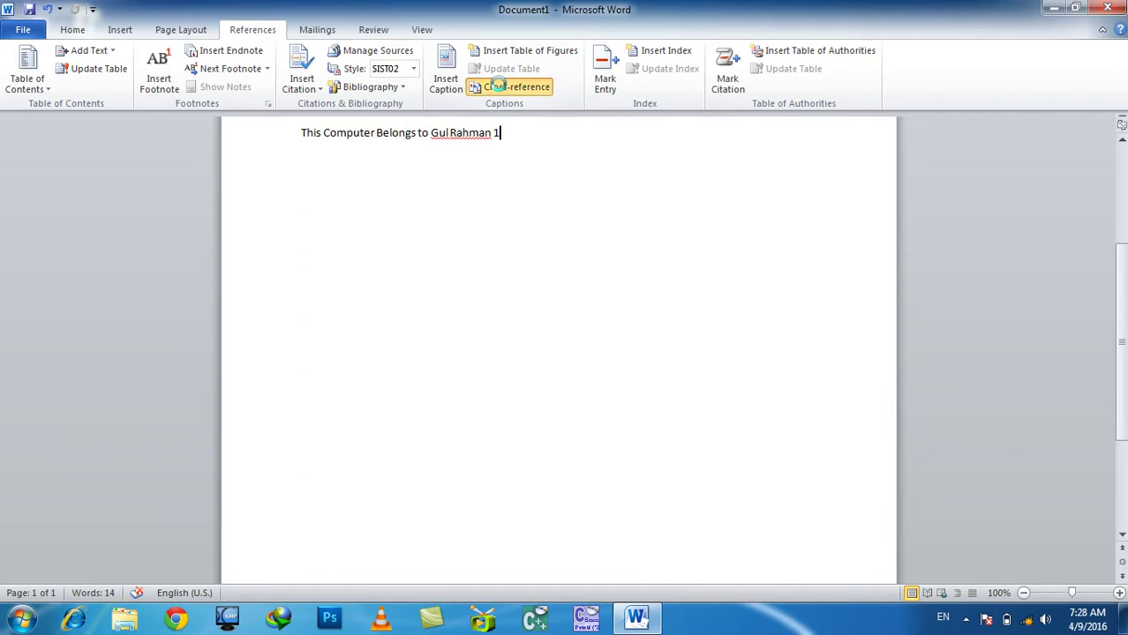
# - Add a hyperlinked cross-reference to the table caption and follow the link
pyautogui.click(510, 86)
pyautogui.click(450, 222)
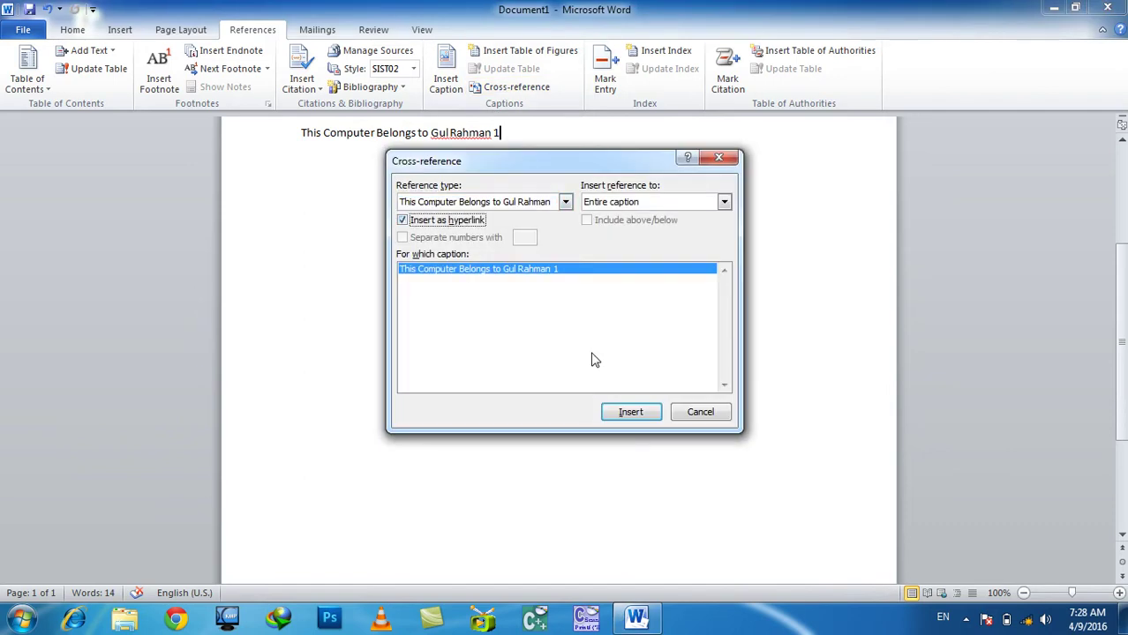
pyautogui.click(656, 412)
pyautogui.click(699, 412)
pyautogui.keyDown('ctrl'); pyautogui.click(611, 133); pyautogui.keyUp('ctrl')
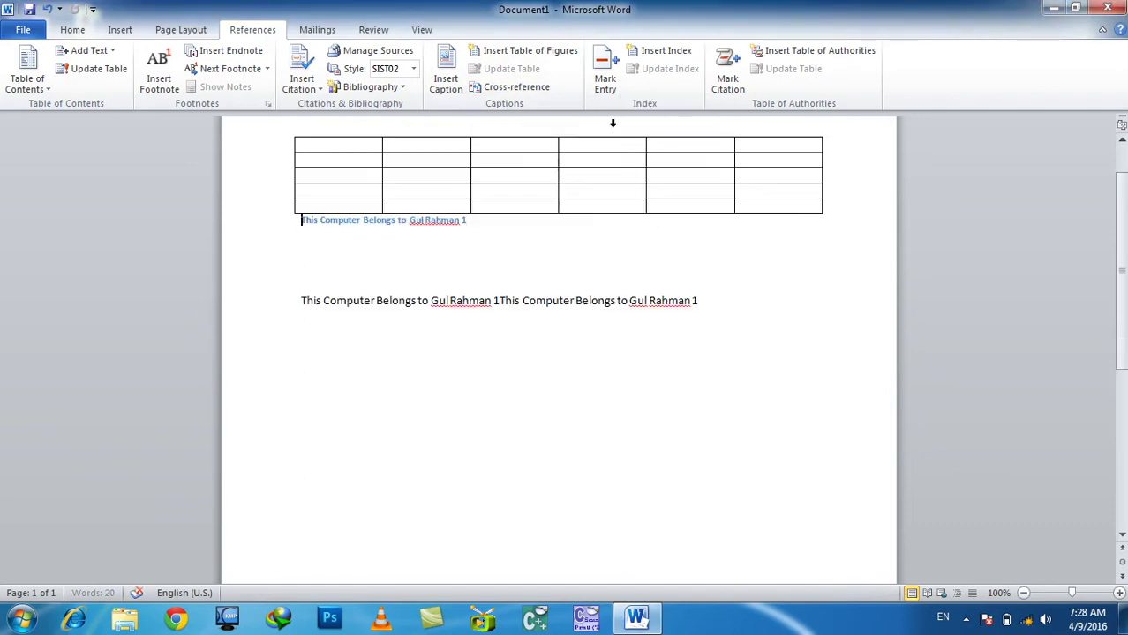
pyautogui.hotkey('ctrl', 'Home')
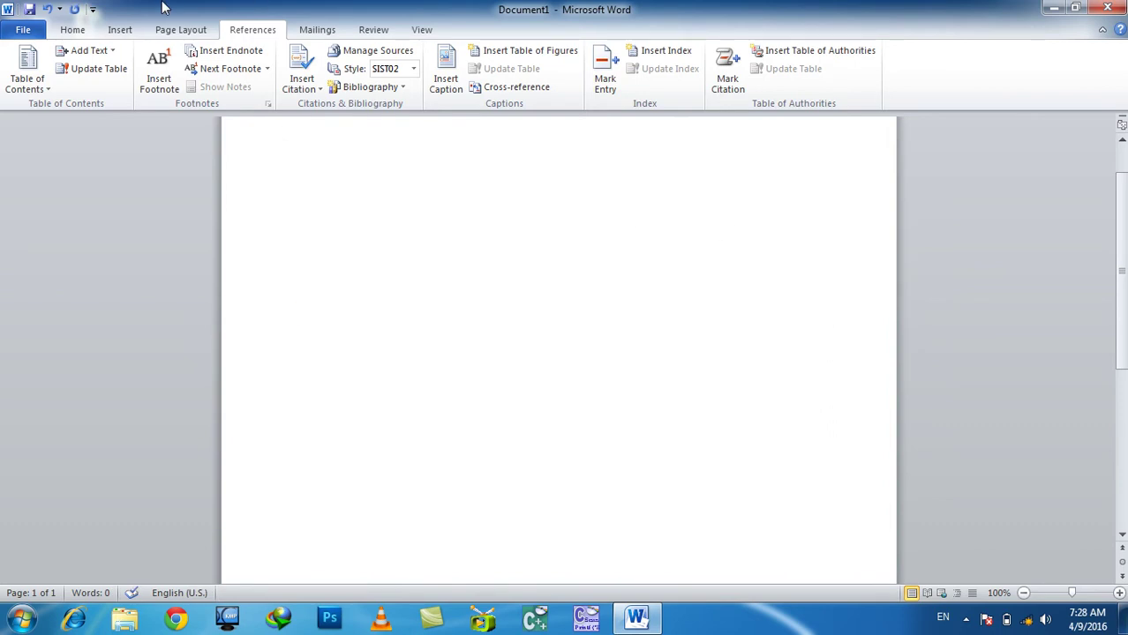
pyautogui.click(442, 84)
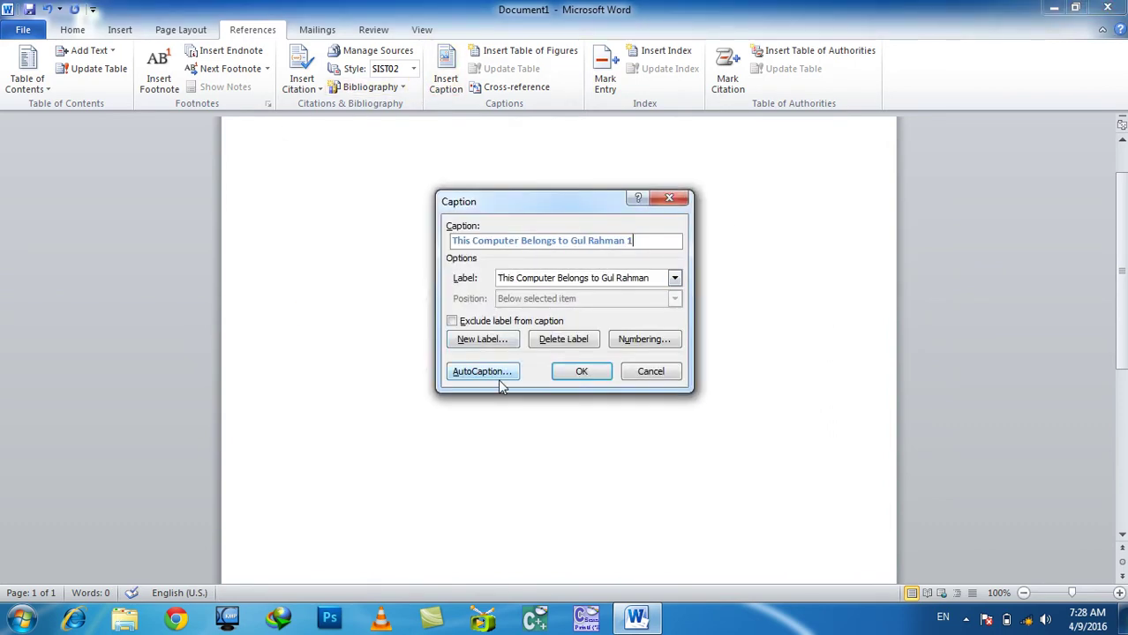
pyautogui.click(650, 373)
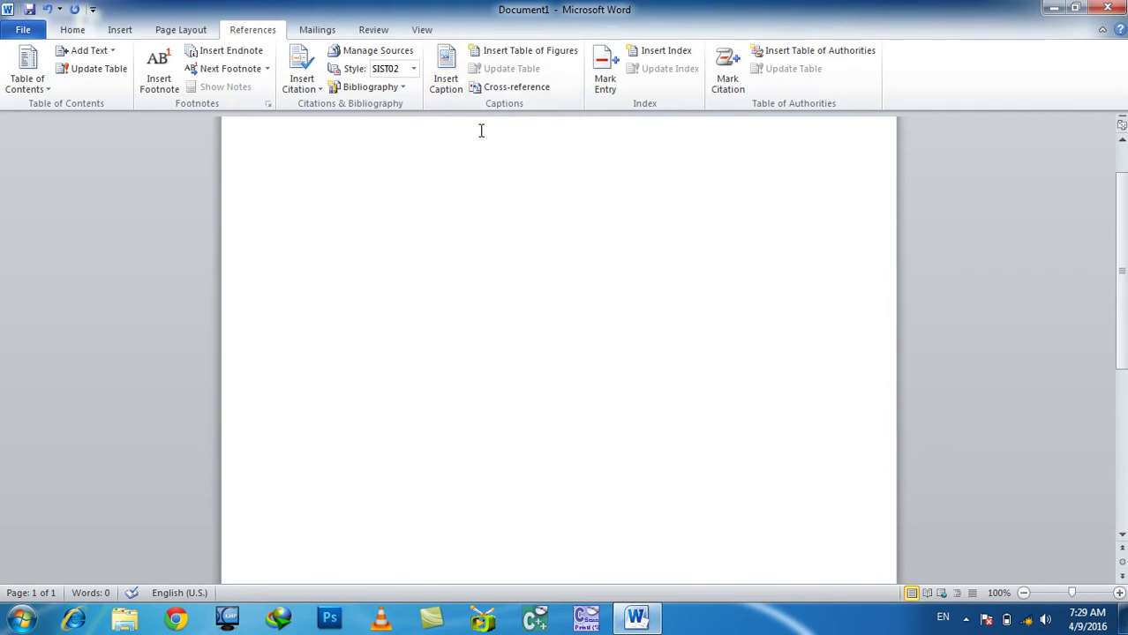
pyautogui.click(514, 87)
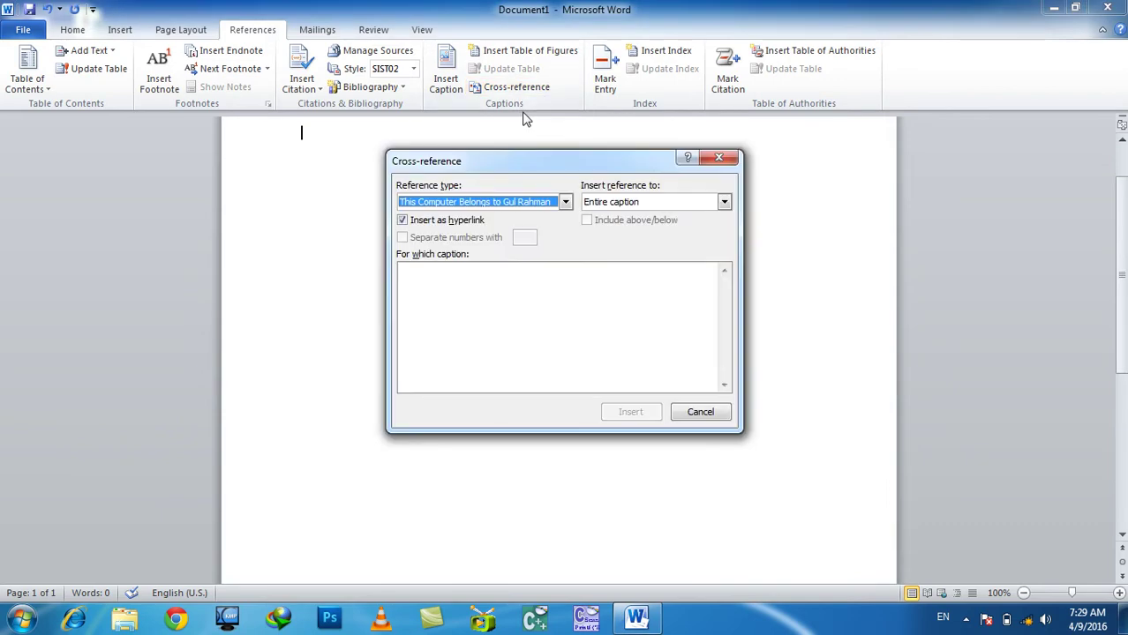
pyautogui.click(583, 205)
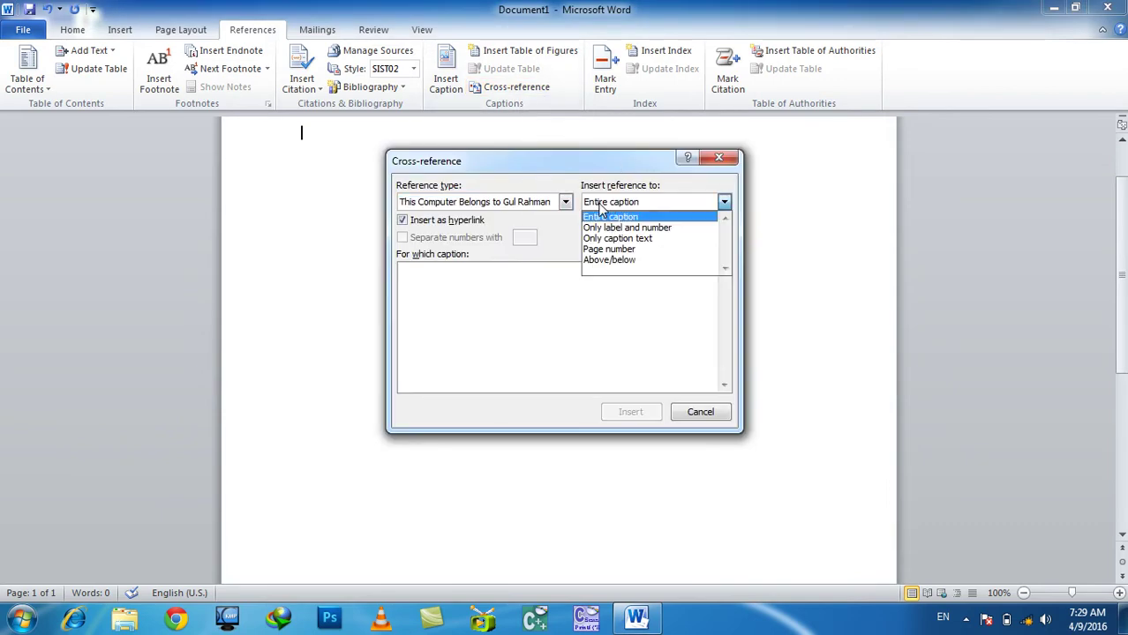
pyautogui.click(609, 259)
pyautogui.click(621, 203)
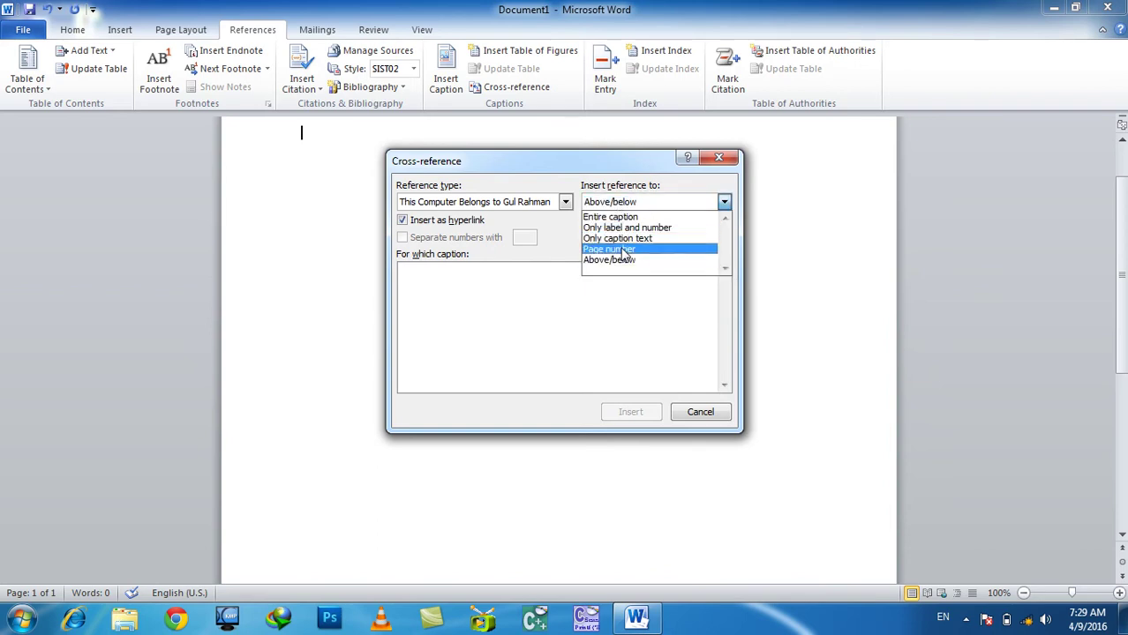
pyautogui.click(622, 251)
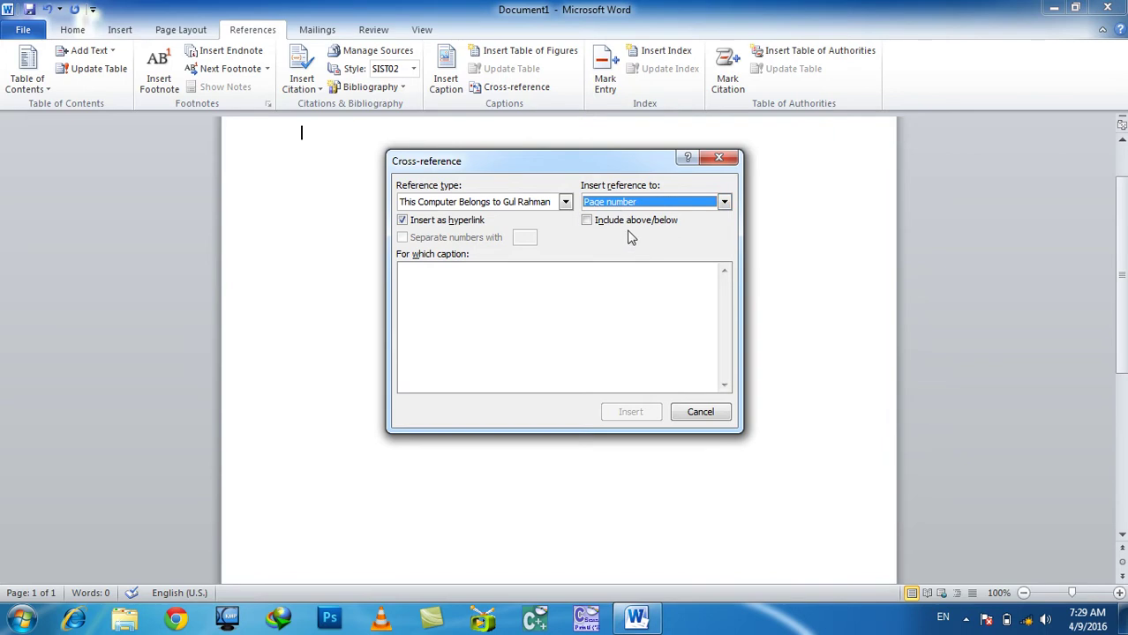
pyautogui.click(629, 224)
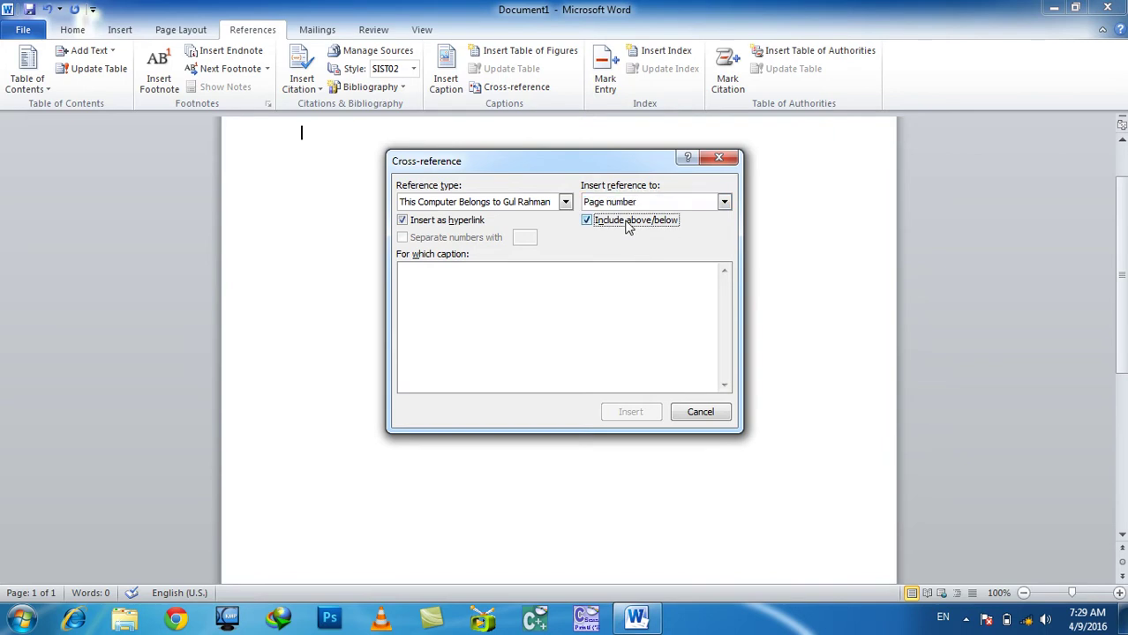
pyautogui.click(701, 412)
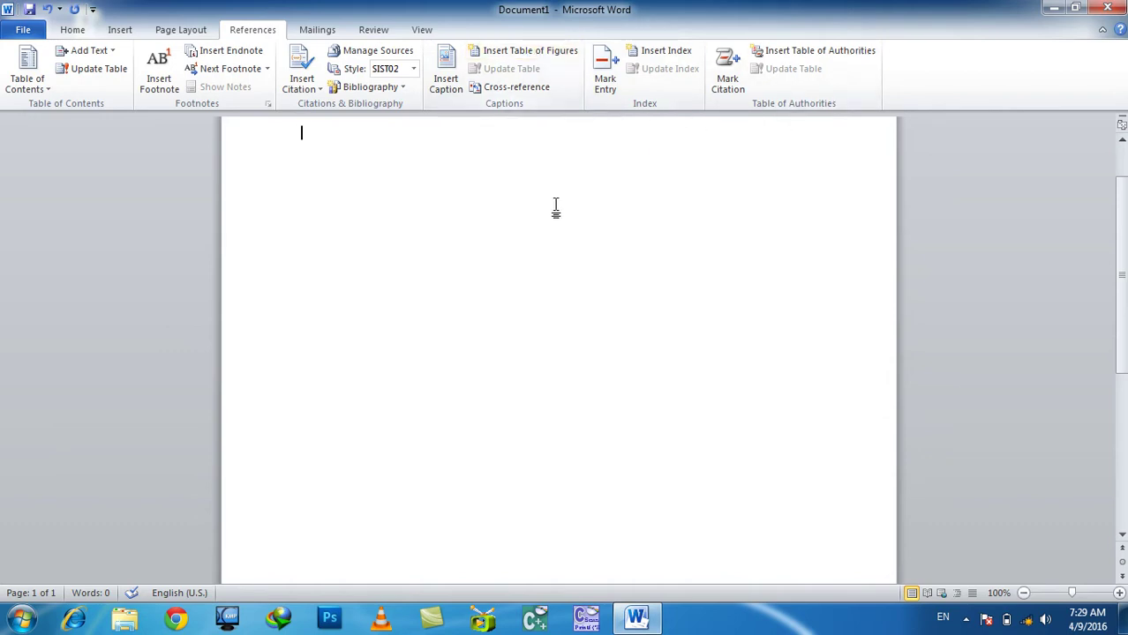
# - Create the 'What is Hardware?' label, insert caption 1, add =rand() sample text and a page break
pyautogui.click(445, 78)
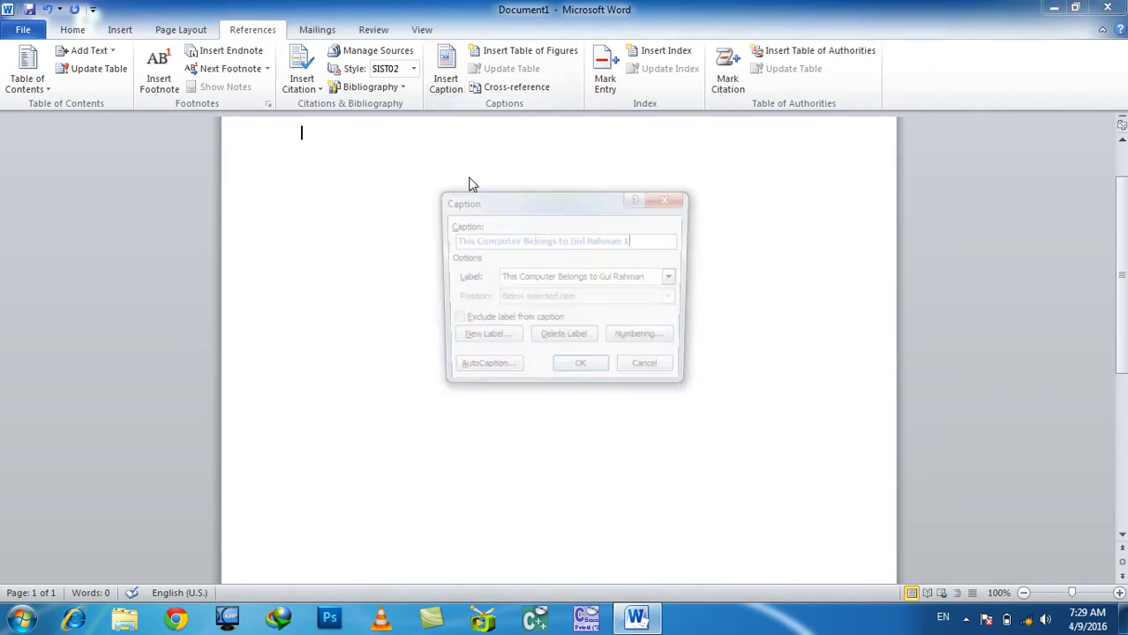
pyautogui.click(490, 340)
pyautogui.write('E')
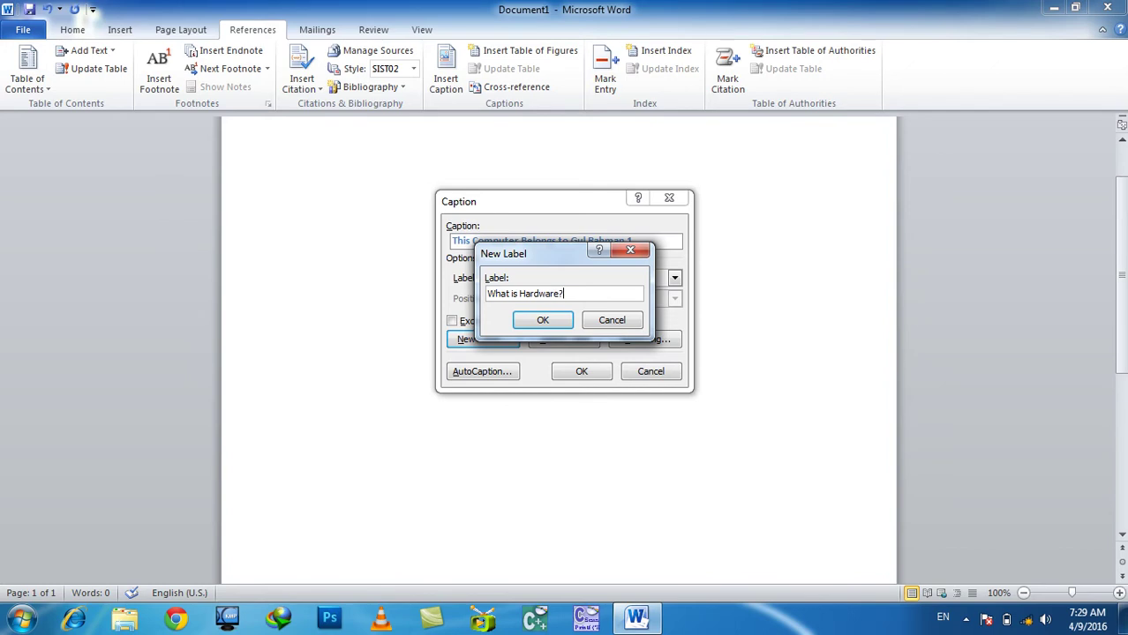
pyautogui.press('Return')
pyautogui.press('Return')
pyautogui.write('rand(')
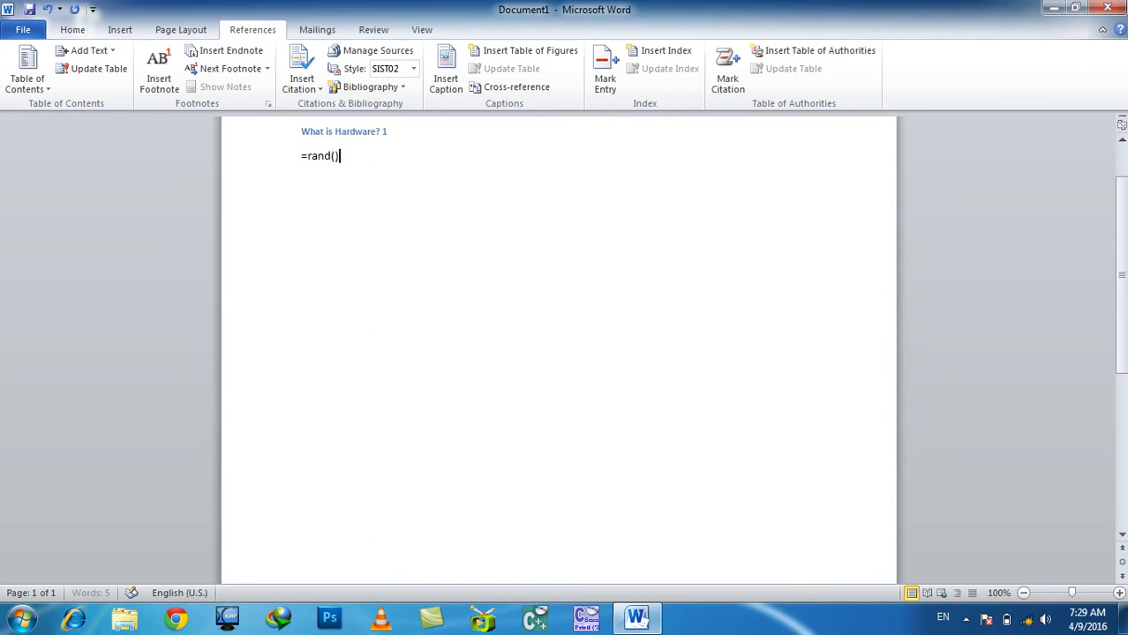
pyautogui.press('Return')
pyautogui.hotkey('ctrl', 'Return')
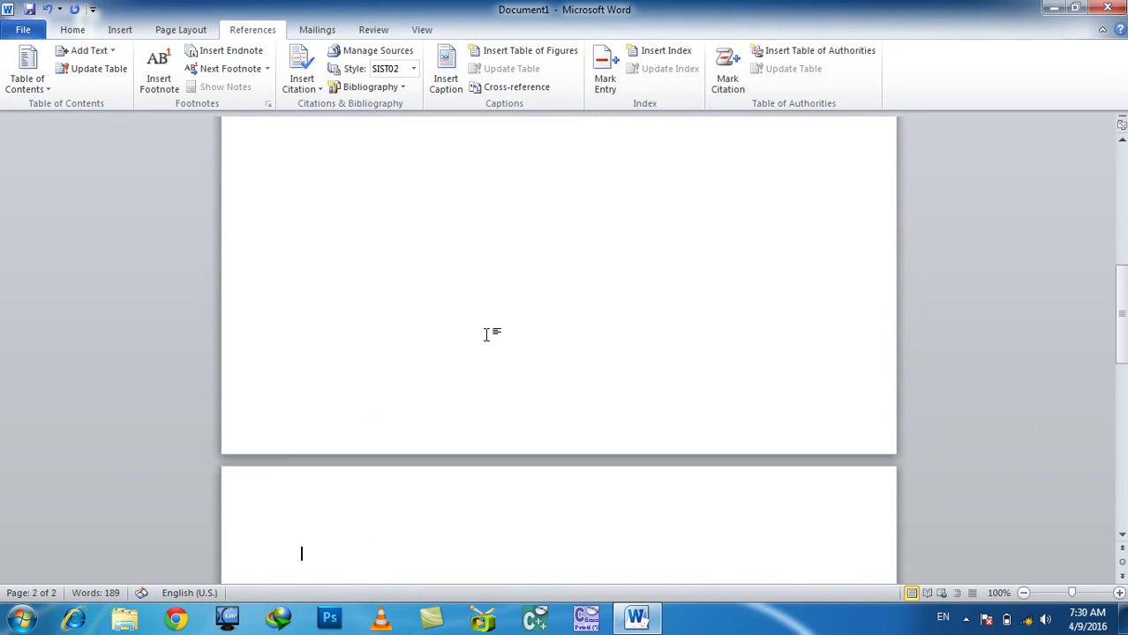
# - Insert the What is Hardware? 2 caption followed by =rand() sample paragraphs
pyautogui.click(445, 81)
pyautogui.press('Return')
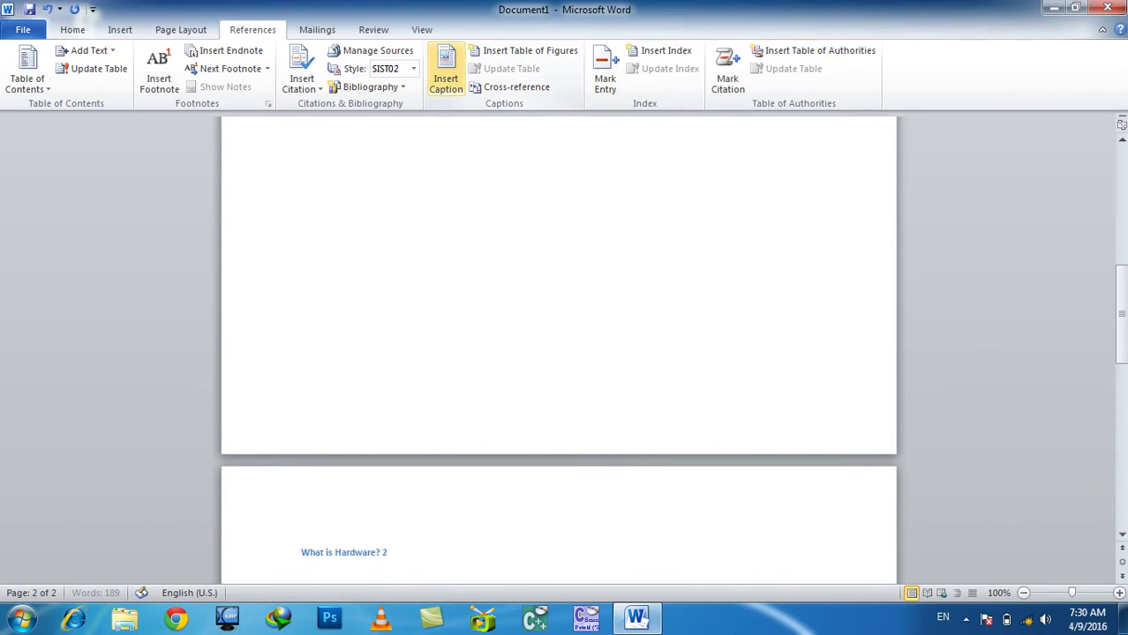
pyautogui.press('BackSpace')
pyautogui.press('BackSpace')
pyautogui.press('BackSpace')
pyautogui.press('Return')
pyautogui.write('=rand()')
pyautogui.press('Return')
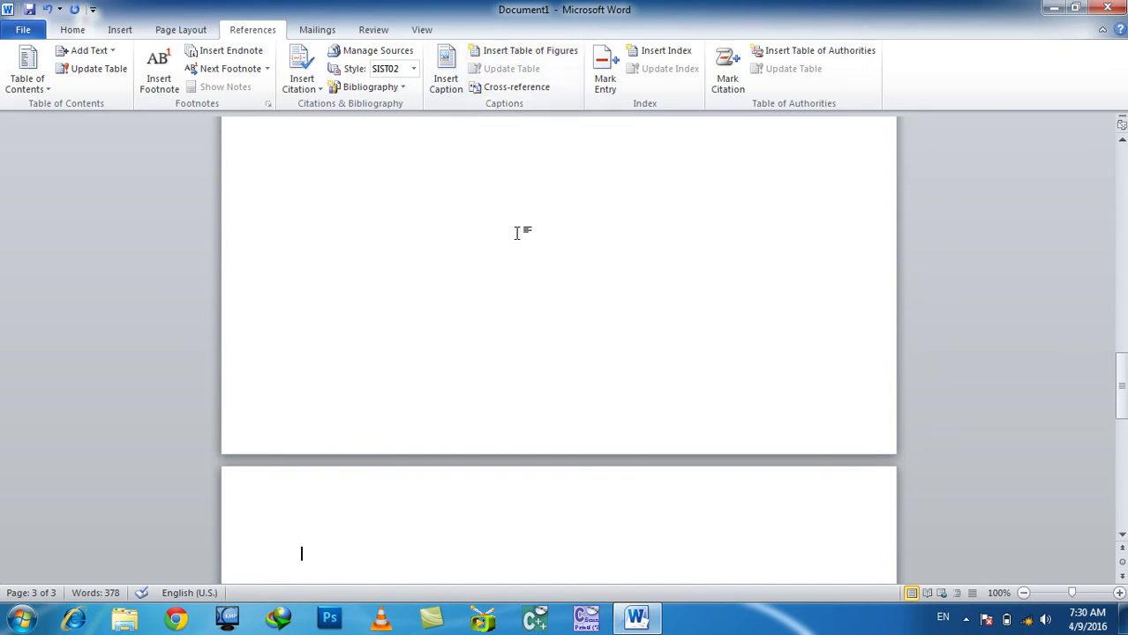
# - Insert a table of figures listing the What is Hardware? captions
pyautogui.click(519, 51)
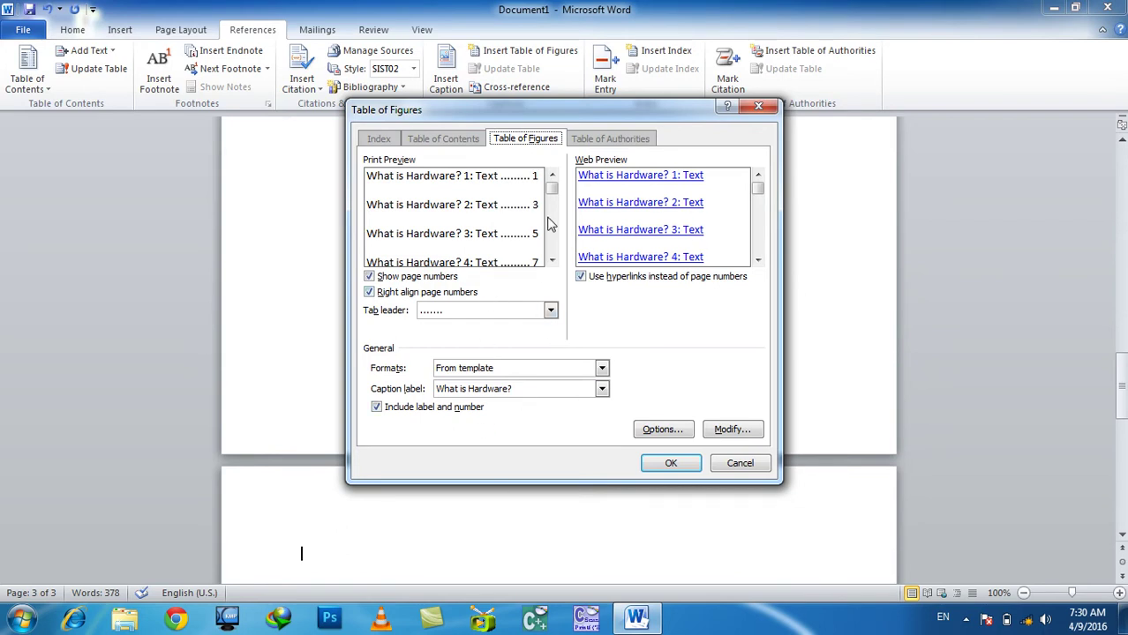
pyautogui.click(673, 465)
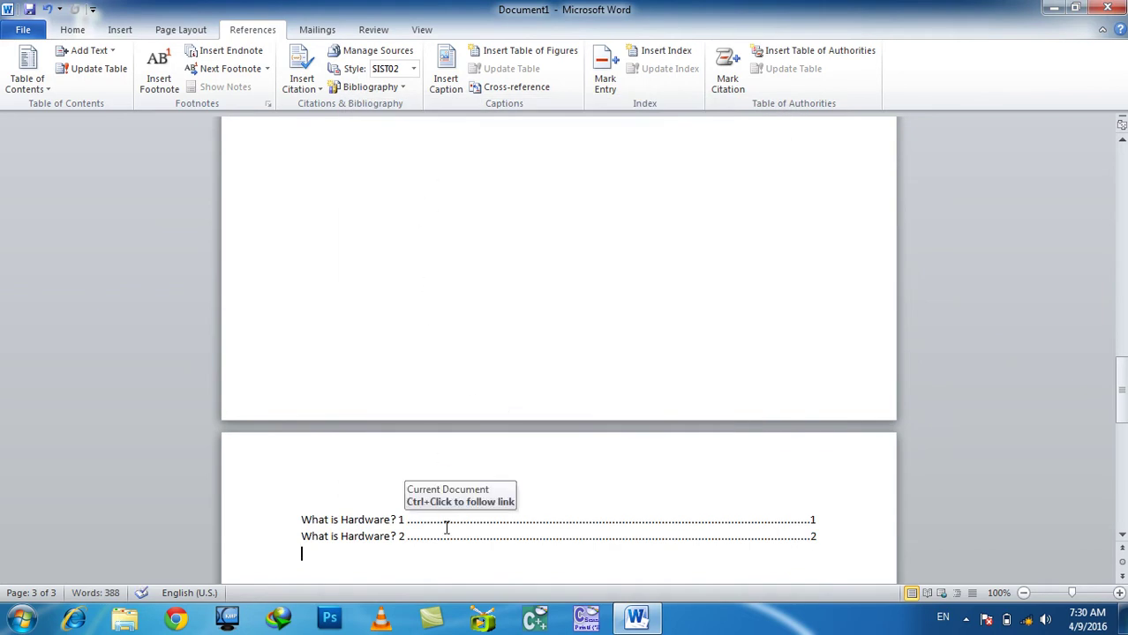
pyautogui.click(389, 519)
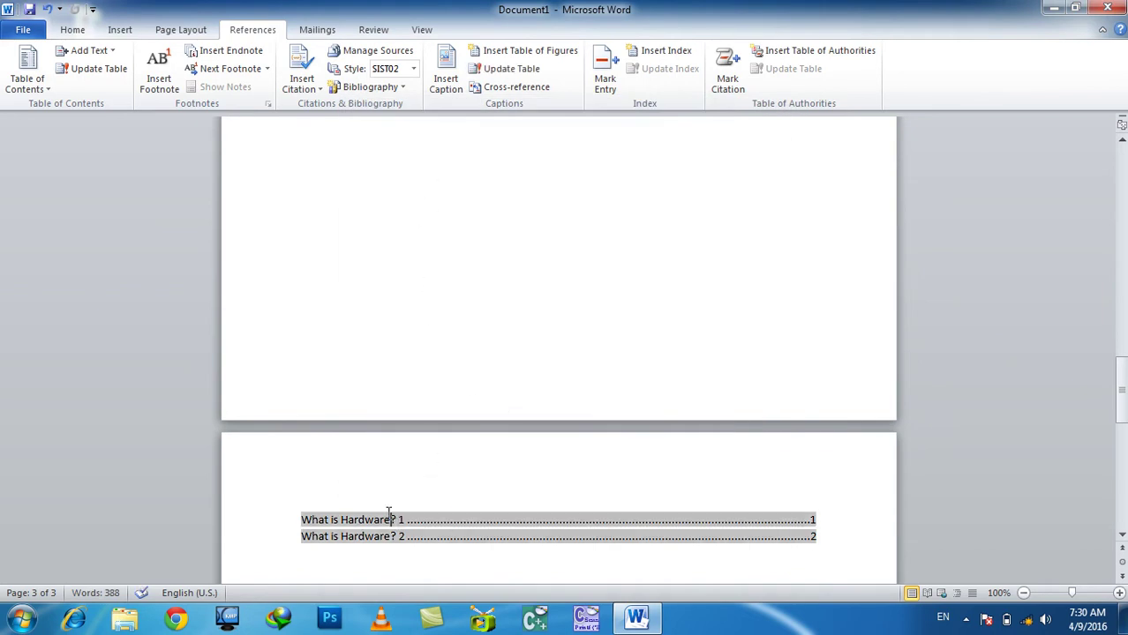
pyautogui.click(410, 552)
pyautogui.click(428, 514)
pyautogui.click(473, 541)
pyautogui.click(456, 546)
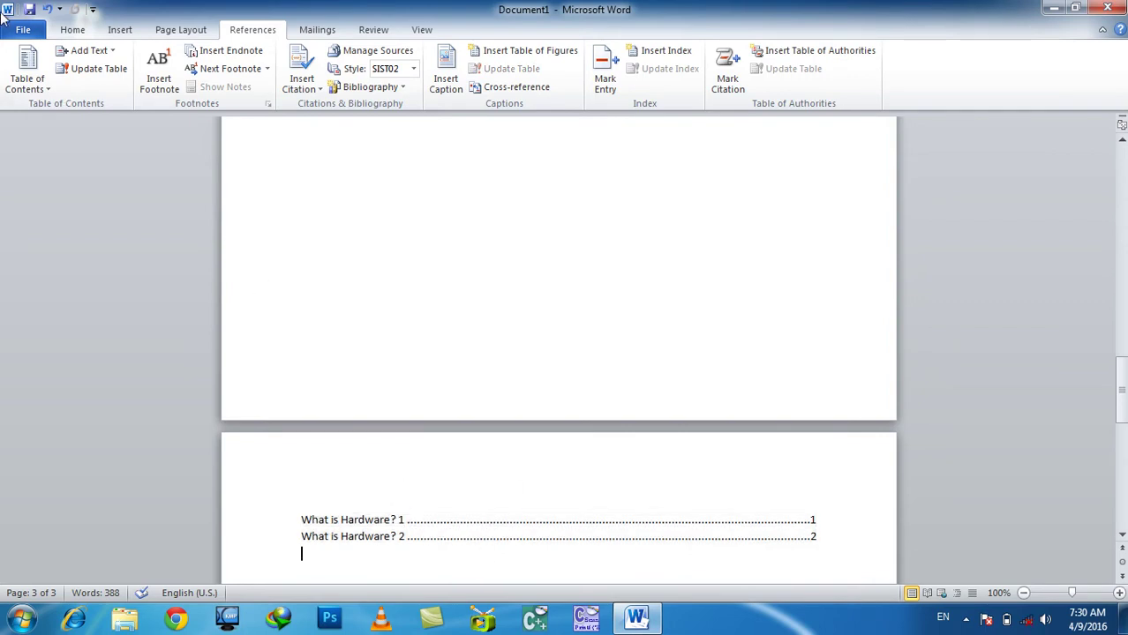
# - Follow the first table-of-figures link, then select and delete the entire document
pyautogui.keyDown('ctrl'); pyautogui.click(325, 519); pyautogui.keyUp('ctrl')
pyautogui.tripleClick(272, 511)
pyautogui.press('Delete')
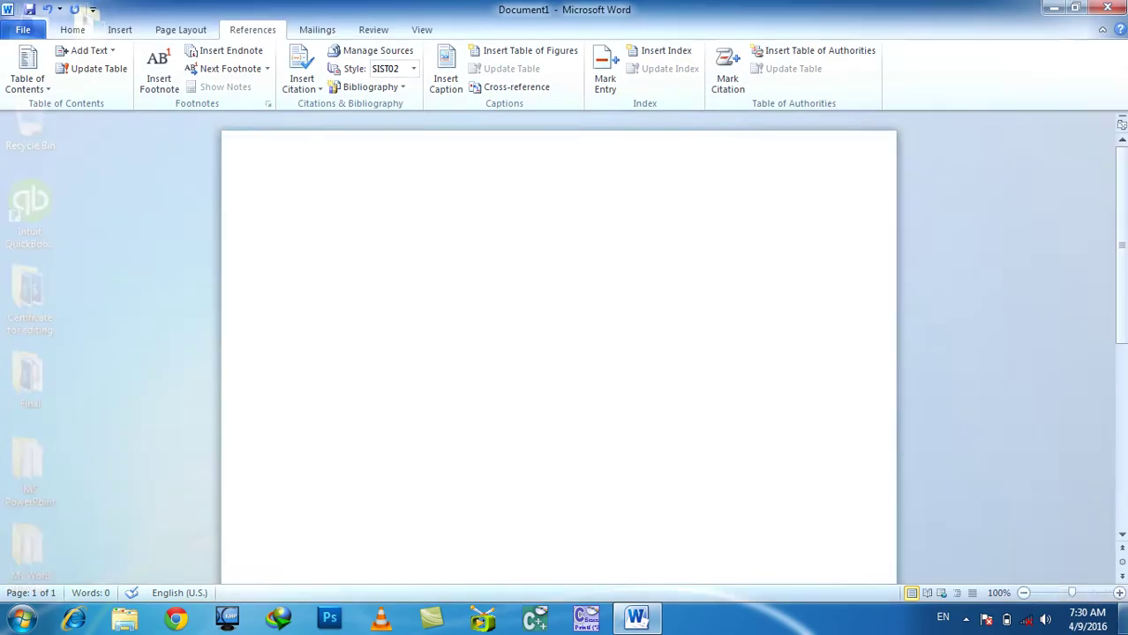
pyautogui.click(1123, 619)
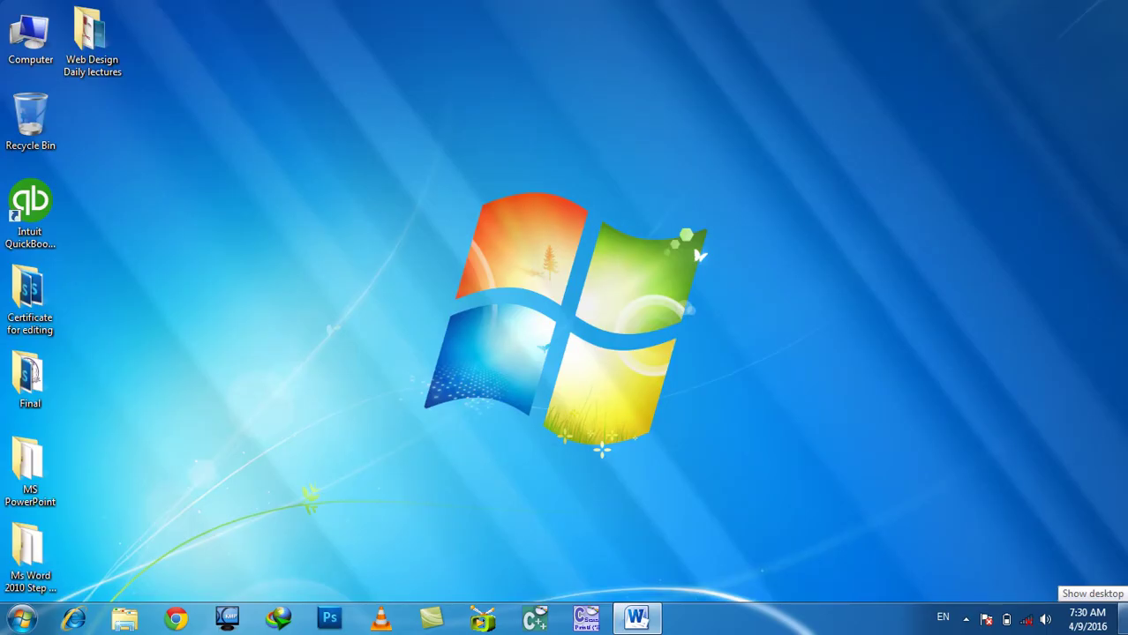
pyautogui.click(1123, 619)
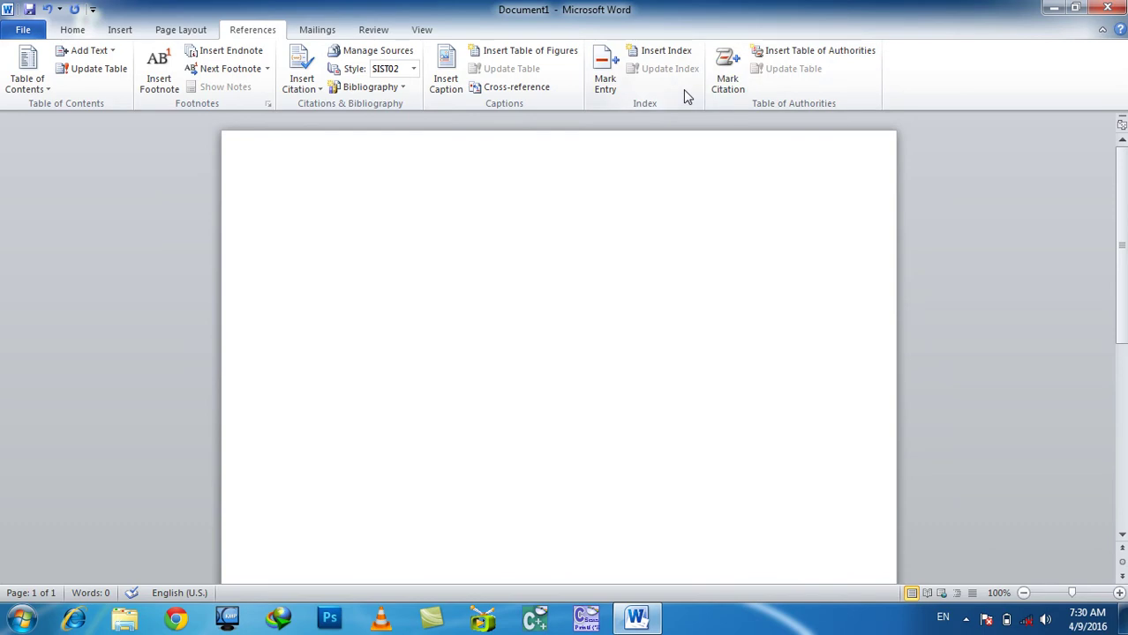
pyautogui.click(605, 65)
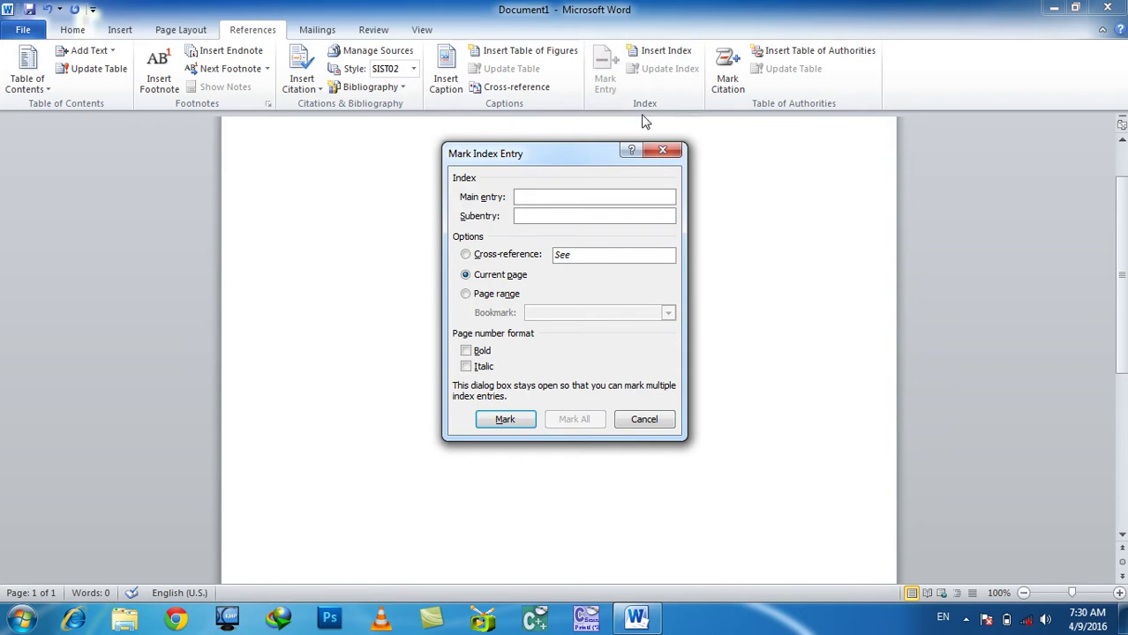
pyautogui.click(596, 93)
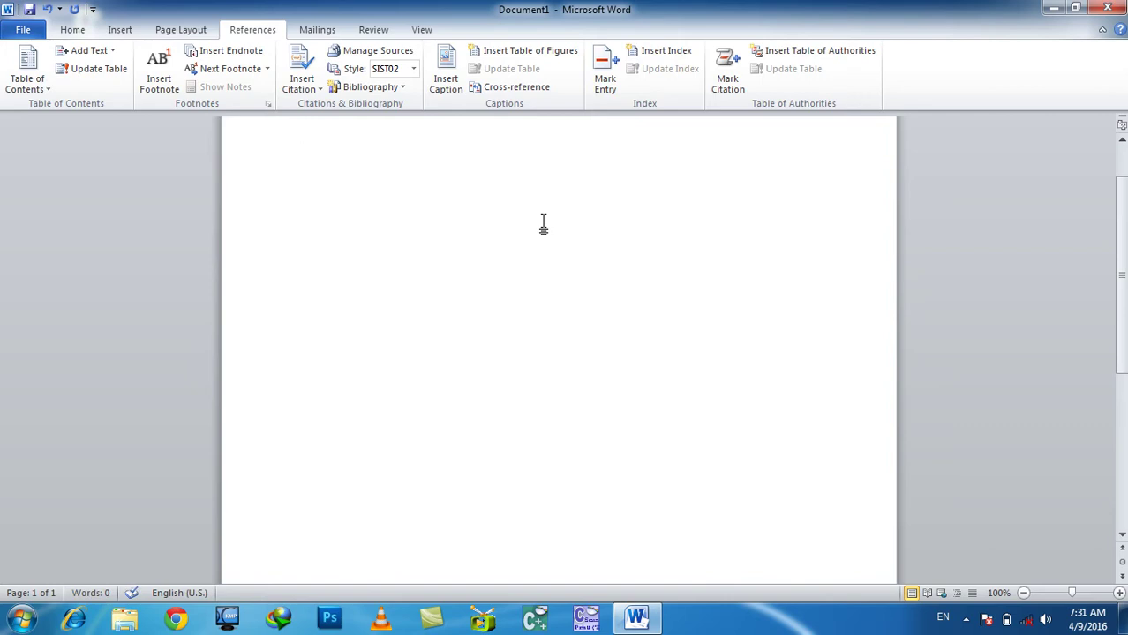
# - Type the remaining employee names one per line, fixing typos, ending with an empty line
pyautogui.write('Gul Rahm')
pyautogui.write('an')
pyautogui.write('Syed')
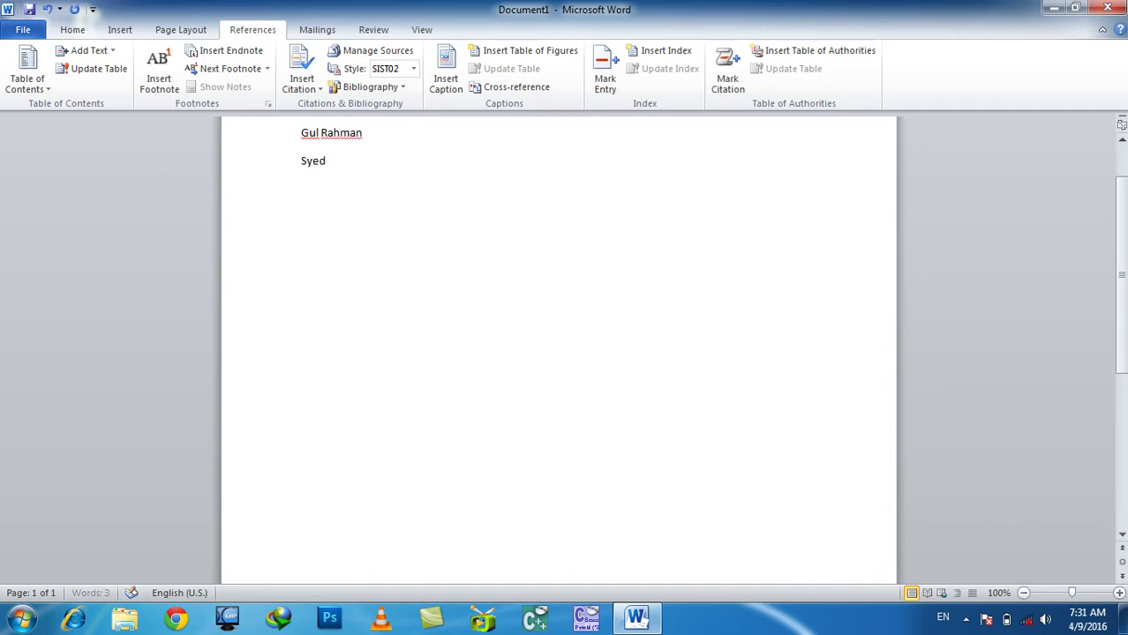
pyautogui.write('hman')
pyautogui.press('Return')
pyautogui.write('Salma')
pyautogui.press('Return')
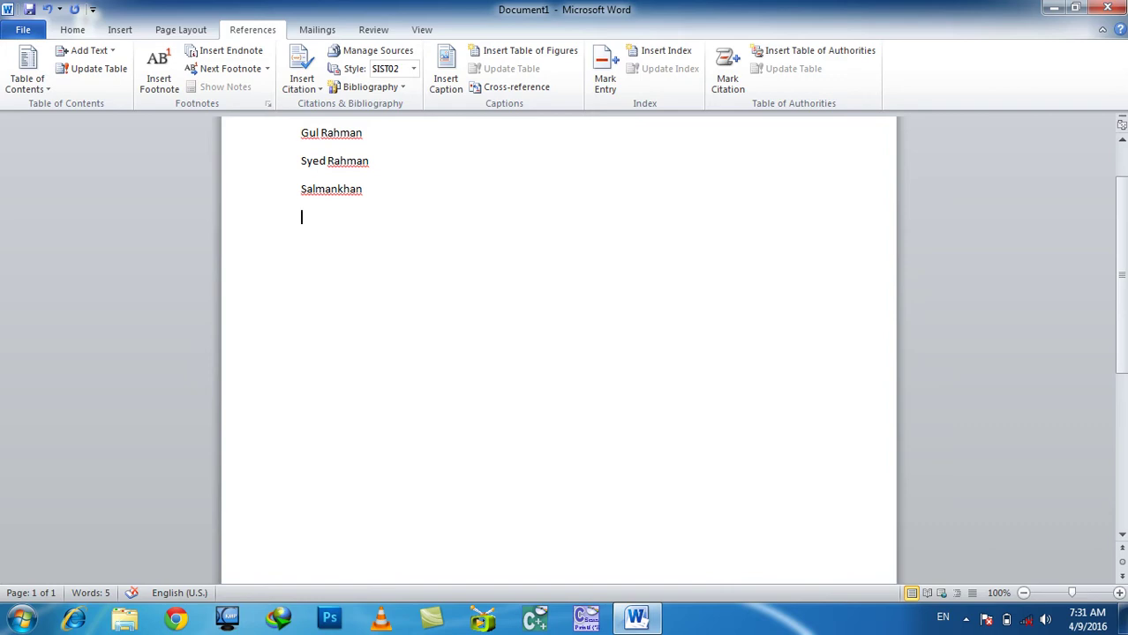
pyautogui.write('Quvr')
pyautogui.press('BackSpace')
pyautogui.press('BackSpace')
pyautogui.press('BackSpace')
pyautogui.write('uwat')
pyautogui.press('Return')
pyautogui.write('Sal')
pyautogui.press('BackSpace')
pyautogui.press('BackSpace')
pyautogui.press('BackSpace')
pyautogui.press('BackSpace')
pyautogui.write('lamkhan')
pyautogui.press('Return')
pyautogui.write('Sara')
pyautogui.press('BackSpace')
pyautogui.write('baz')
pyautogui.write('an')
pyautogui.press('Return')
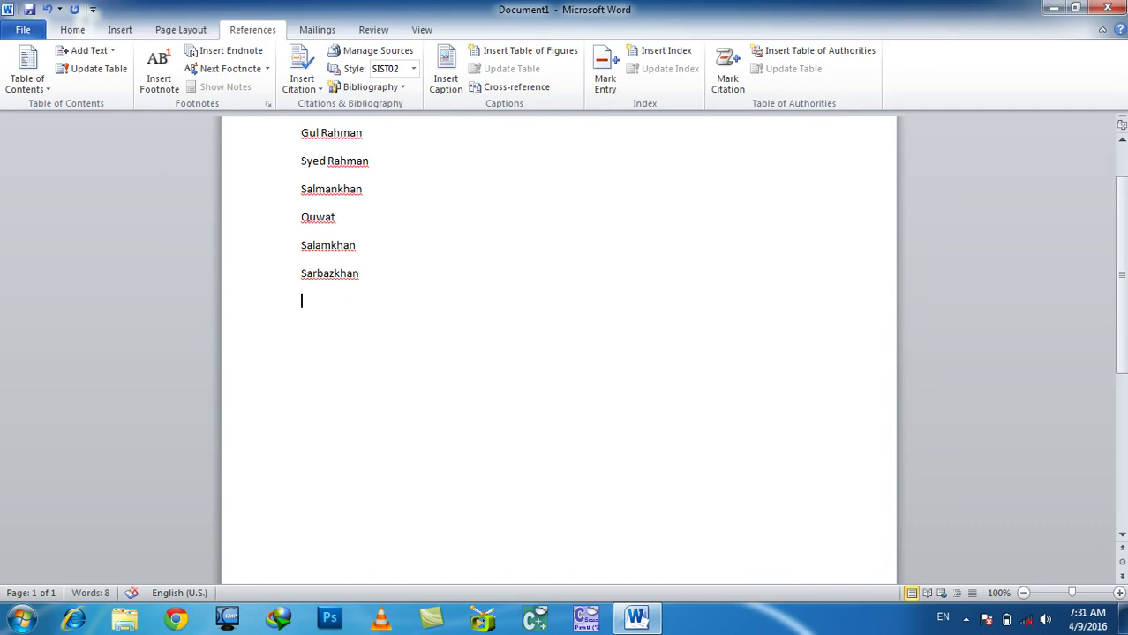
# - Insert a new first line above the names holding the construction company's name
pyautogui.scroll(2, 468, 264)
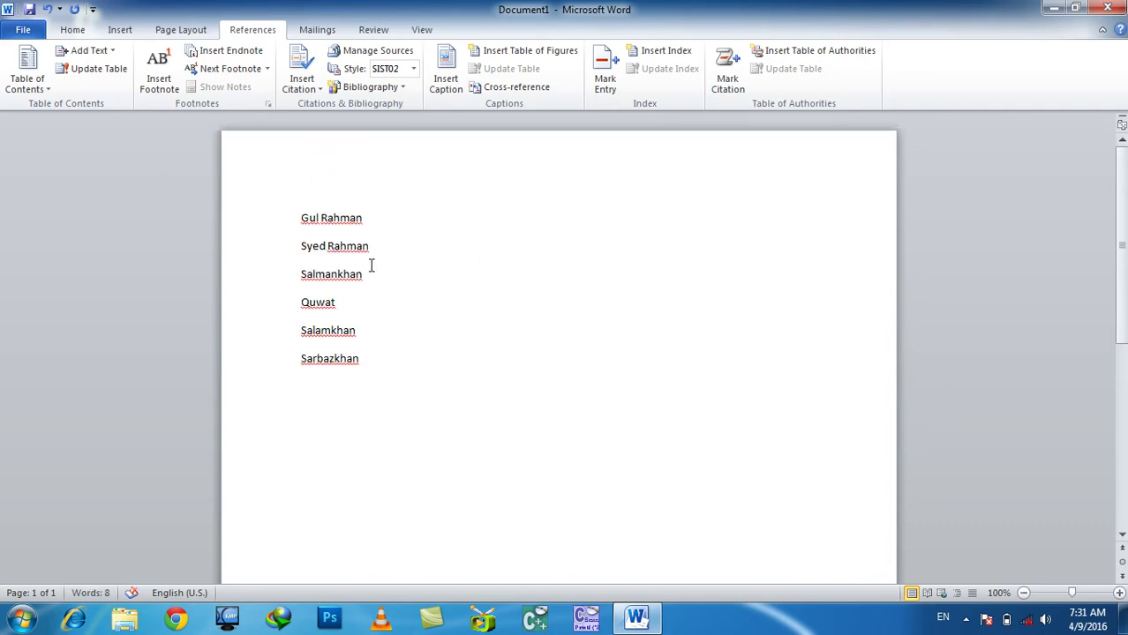
pyautogui.moveTo(371, 274); pyautogui.dragTo(285, 230)
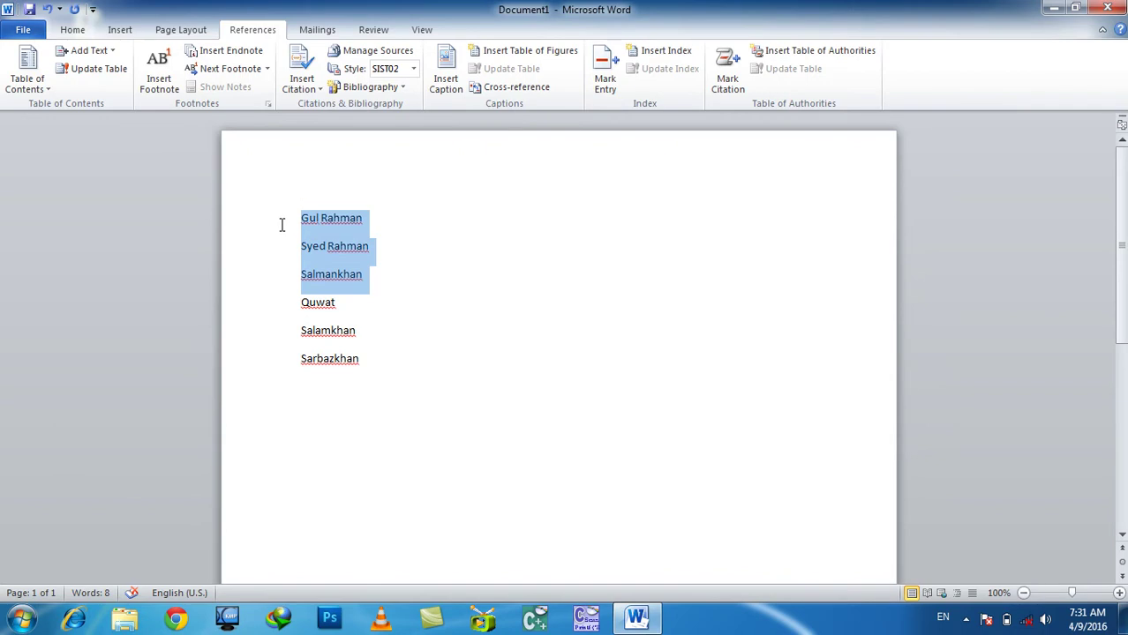
pyautogui.moveTo(378, 365); pyautogui.dragTo(300, 300)
pyautogui.click(299, 212)
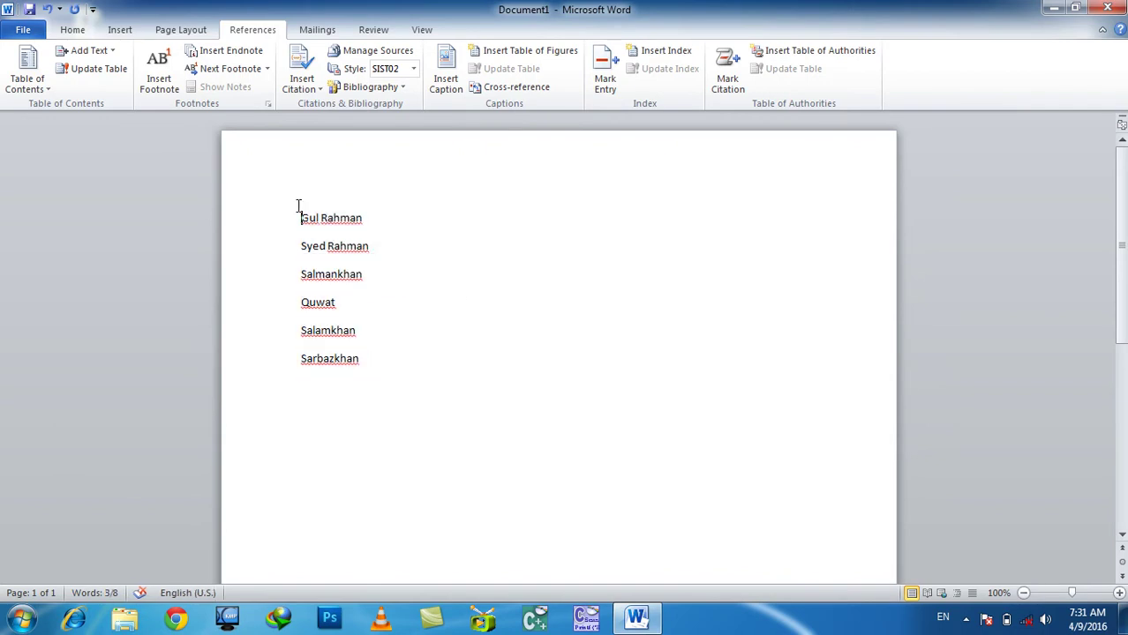
pyautogui.press('Return')
pyautogui.write('Muhammad Islam Construc')
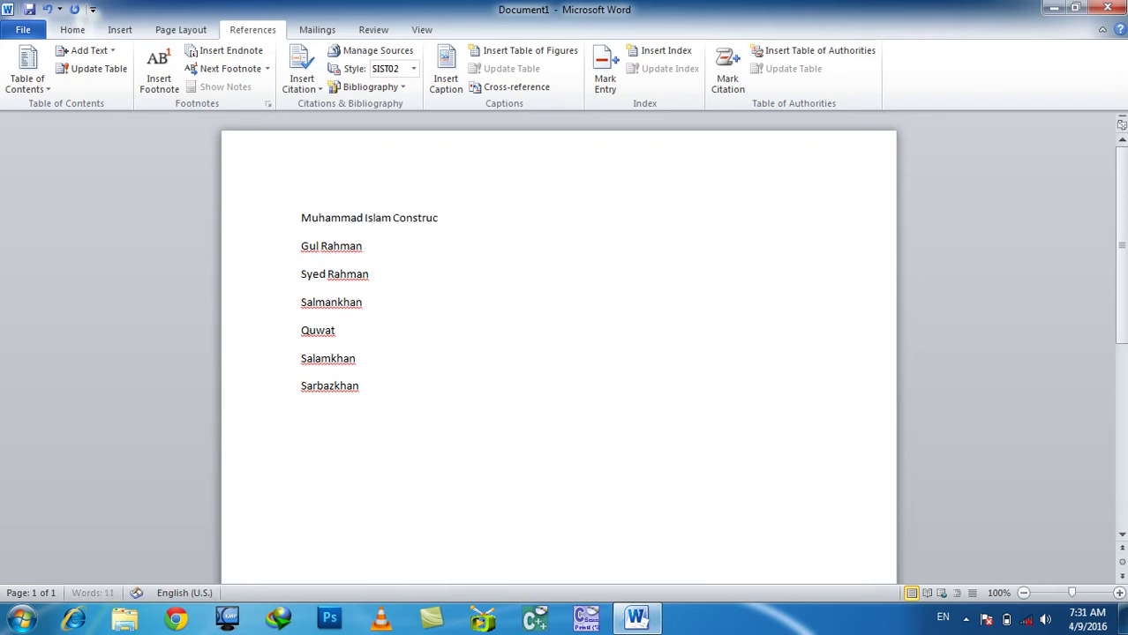
pyautogui.write('n Company')
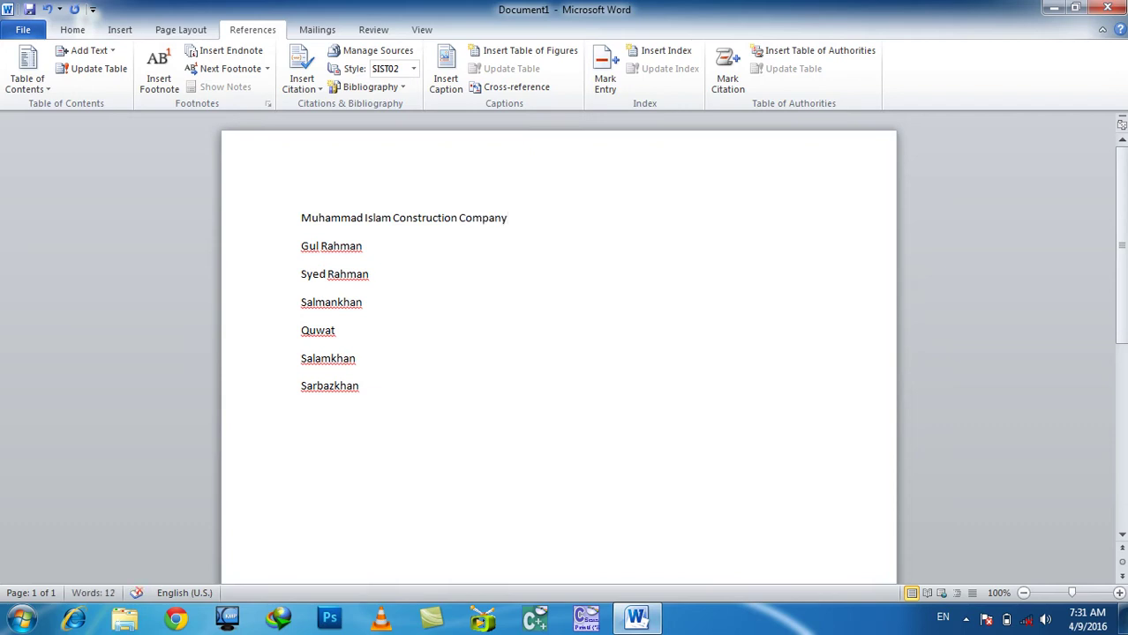
pyautogui.press('Return')
# - Make the company name line a bold, enlarged title
pyautogui.moveTo(494, 231); pyautogui.dragTo(190, 189)
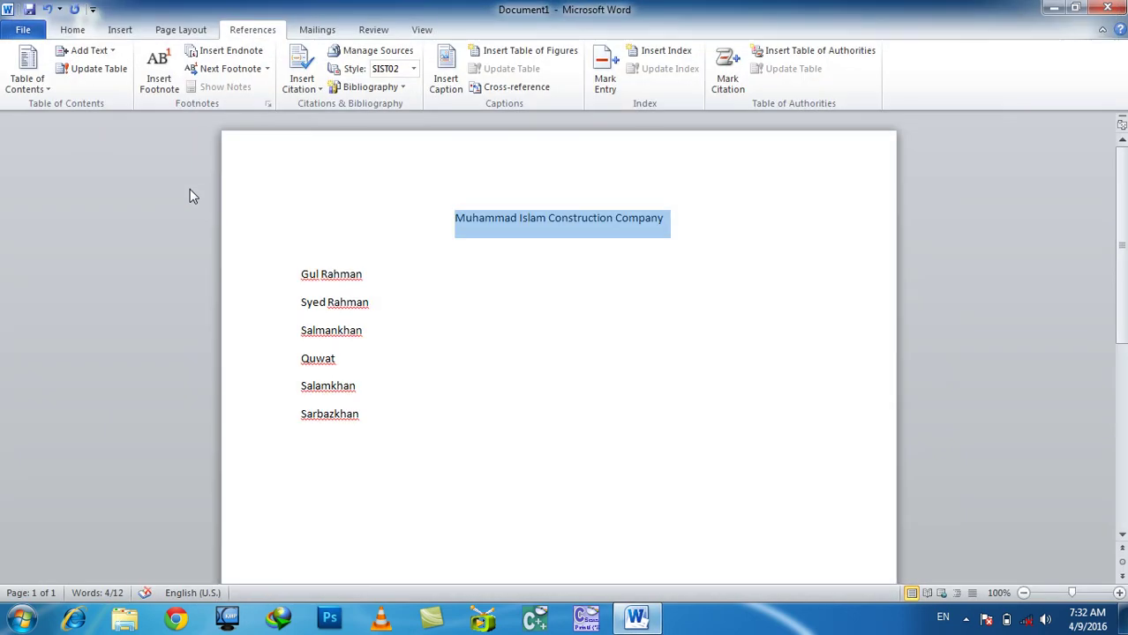
pyautogui.hotkey('ctrl', 'shift', '.')
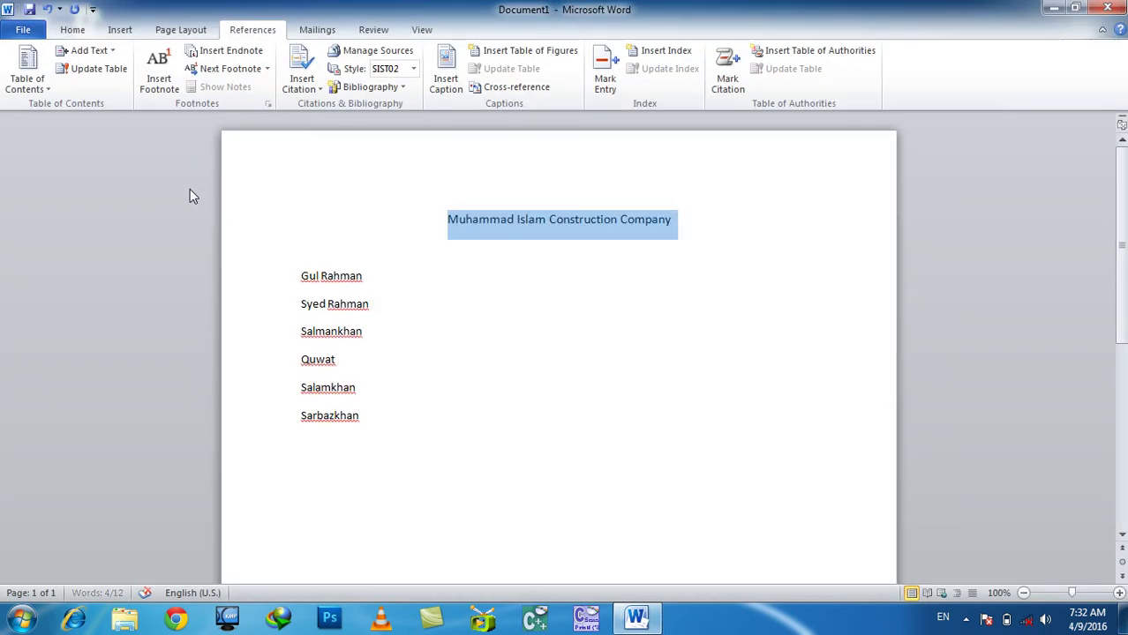
pyautogui.hotkey('ctrl', 'b')
pyautogui.hotkey('ctrl', 'shift', '.')
pyautogui.hotkey('ctrl', 'shift', '.')
pyautogui.hotkey('ctrl', 'shift', '.')
pyautogui.hotkey('ctrl', 'shift', '.')
# - Add a bold header line reading 'S.ID' and 'Employees' separated by a tab
pyautogui.press('Down')
pyautogui.write('Employees')
pyautogui.hotkey('shift', 'Left')
pyautogui.hotkey('shift', 'Left')
pyautogui.hotkey('shift', 'Left')
pyautogui.hotkey('shift', 'Left')
pyautogui.hotkey('shift', 'Left')
pyautogui.hotkey('shift', 'Left')
pyautogui.hotkey('shift', 'Left')
pyautogui.hotkey('shift', 'Left')
pyautogui.hotkey('shift', 'Left')
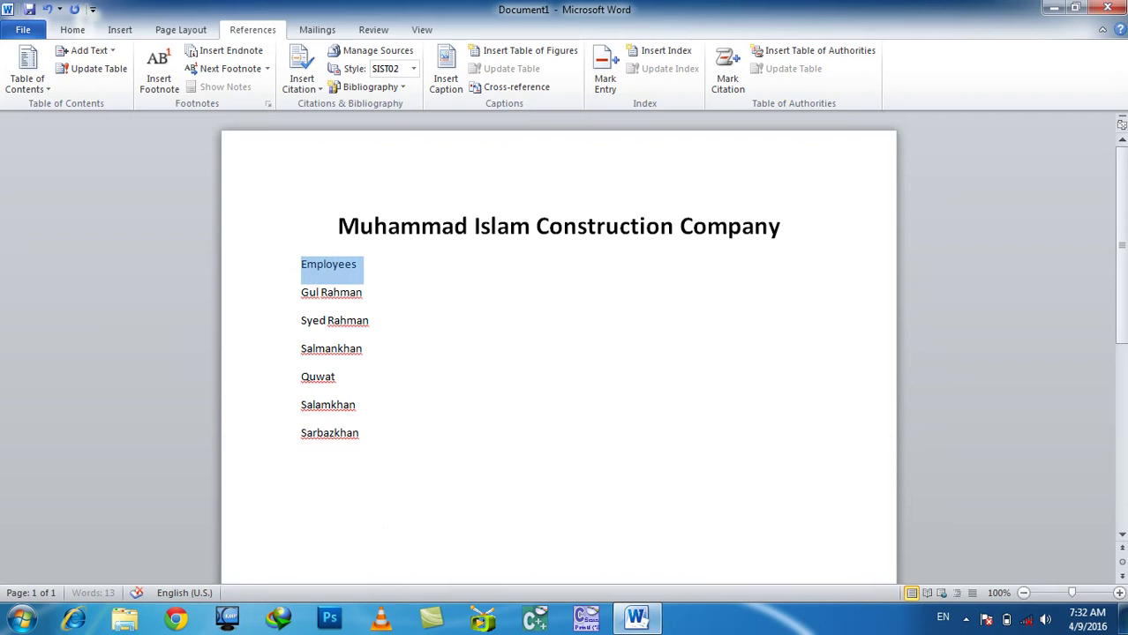
pyautogui.hotkey('ctrl', 'b')
pyautogui.press('Down')
pyautogui.press('Up')
pyautogui.press('Left')
pyautogui.press('Left')
pyautogui.press('Left')
pyautogui.press('Left')
pyautogui.press('Left')
pyautogui.press('Left')
pyautogui.write('2')
pyautogui.hotkey('shift', 'Left')
pyautogui.hotkey('ctrl', 'b')
pyautogui.press('Right')
pyautogui.press('BackSpace')
pyautogui.write('s.ID')
pyautogui.press('Tab')
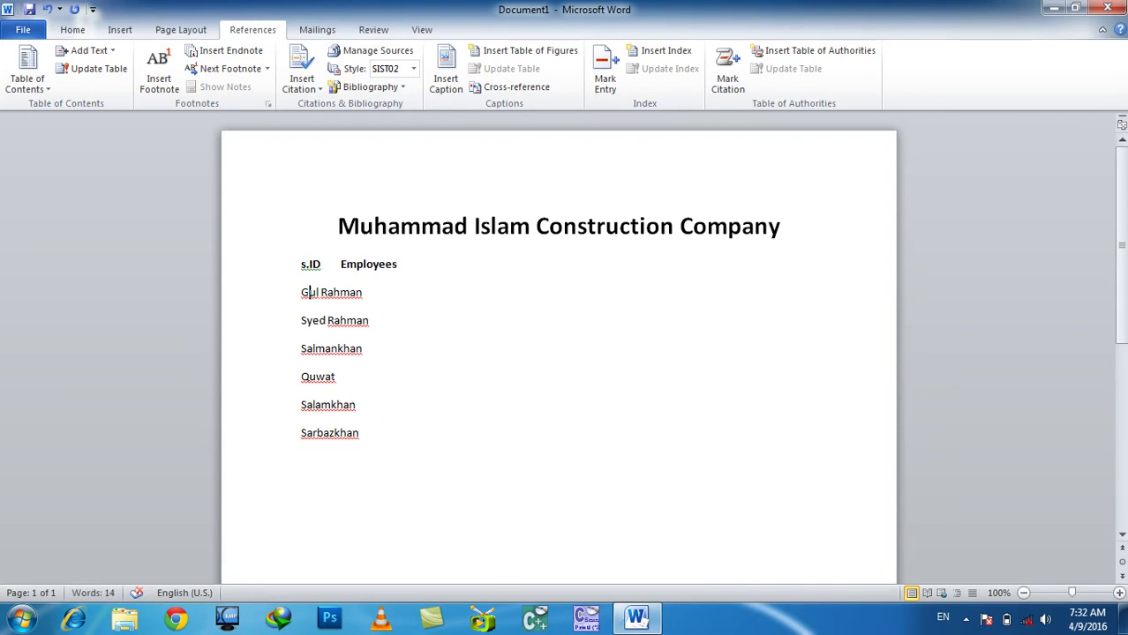
# - Number the six names 1. to 6., each followed by a tab
pyautogui.write('1.')
pyautogui.press('Tab')
pyautogui.click(327, 320)
pyautogui.write('2.')
pyautogui.press('Tab')
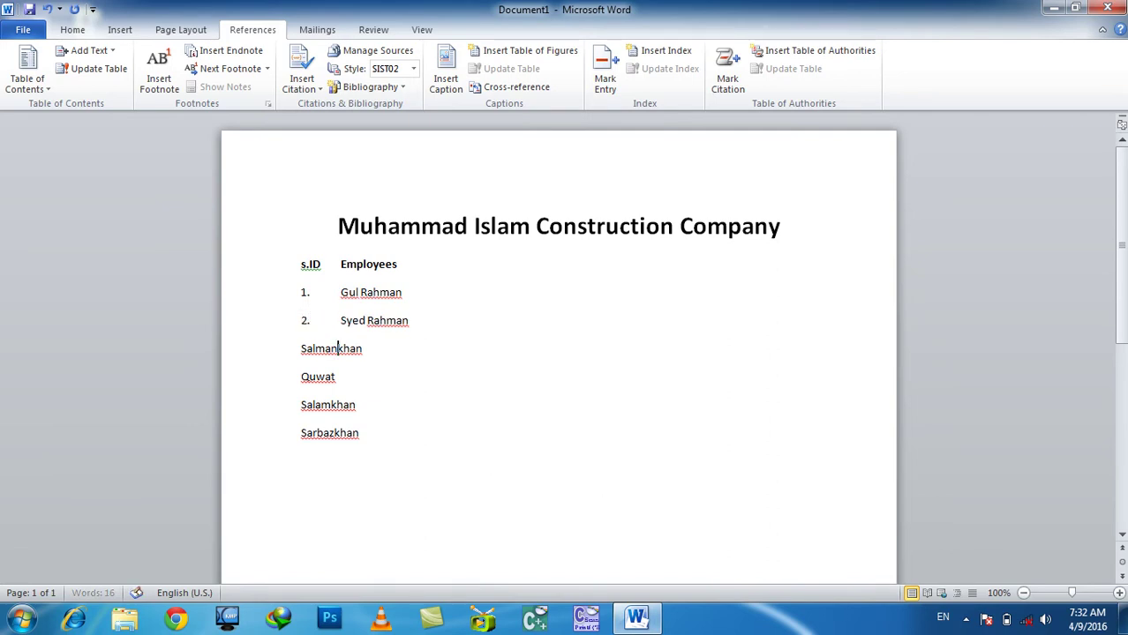
pyautogui.click(302, 350)
pyautogui.write('3.')
pyautogui.press('Tab')
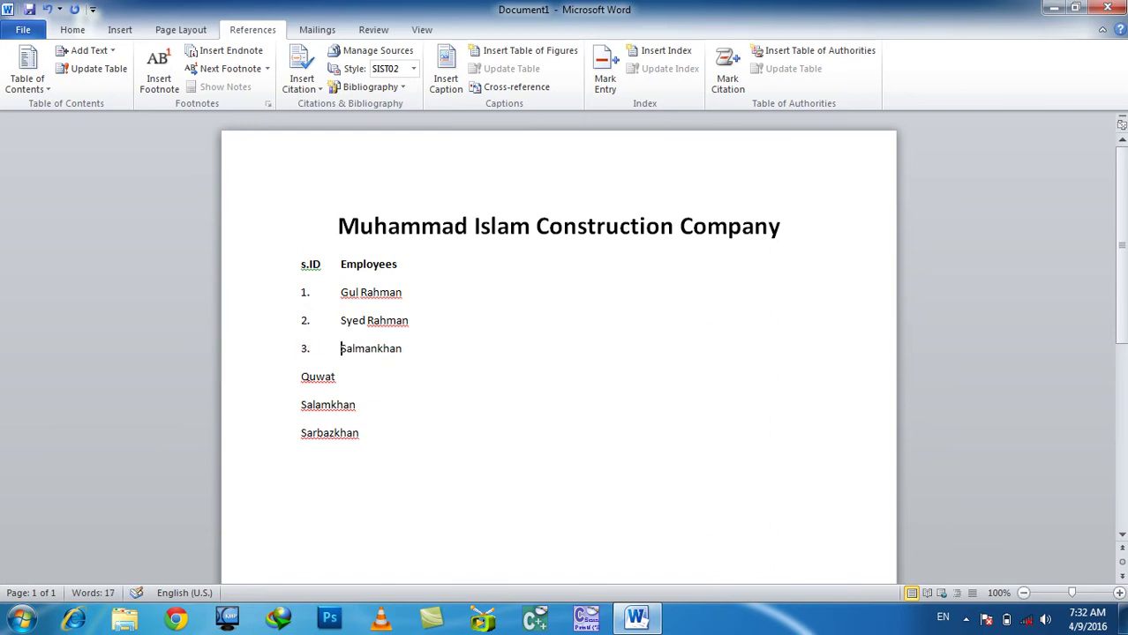
pyautogui.click(300, 377)
pyautogui.write('4.')
pyautogui.press('Tab')
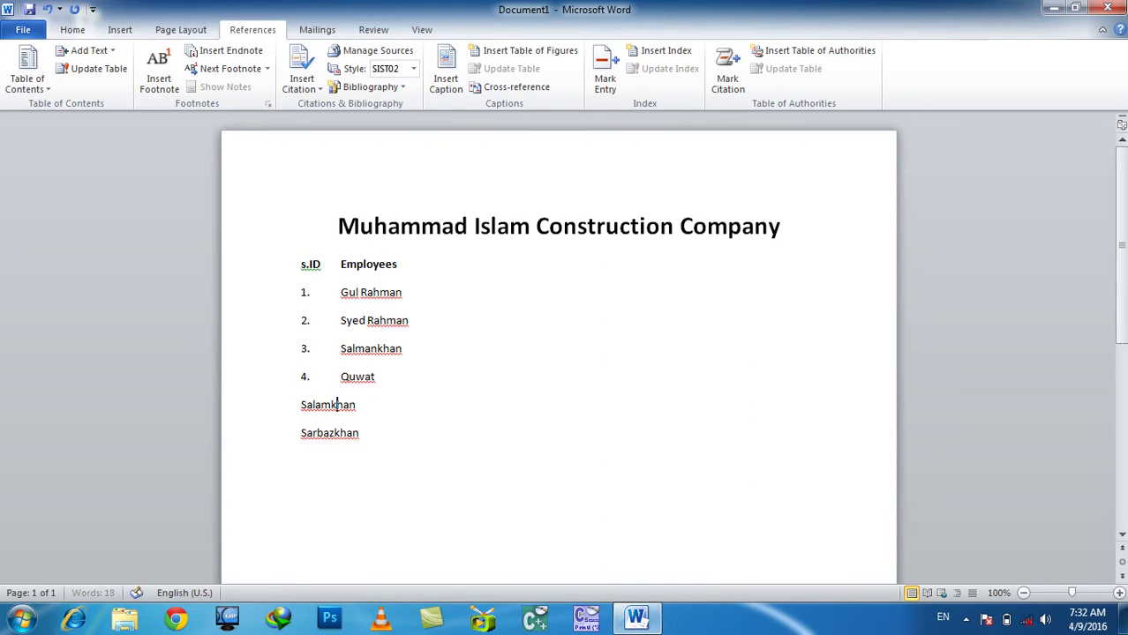
pyautogui.click(301, 404)
pyautogui.write('5.')
pyautogui.press('Tab')
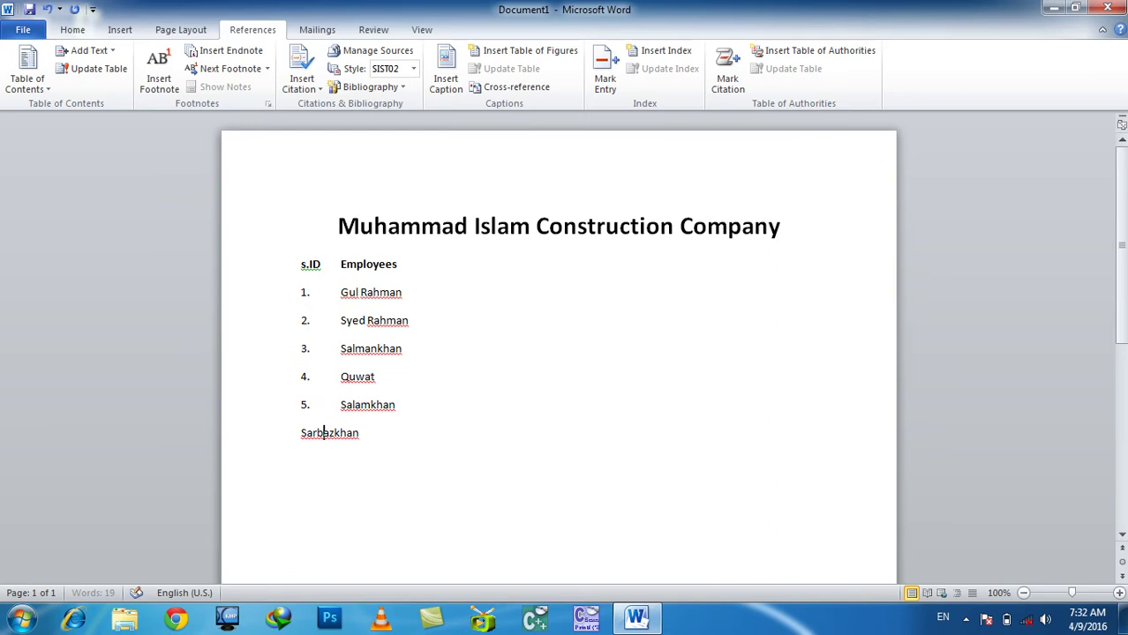
pyautogui.click(301, 433)
pyautogui.write('6.')
pyautogui.press('Tab')
# - Correct 's.ID' to 'S.ID' with the spelling suggestion
pyautogui.click(341, 349)
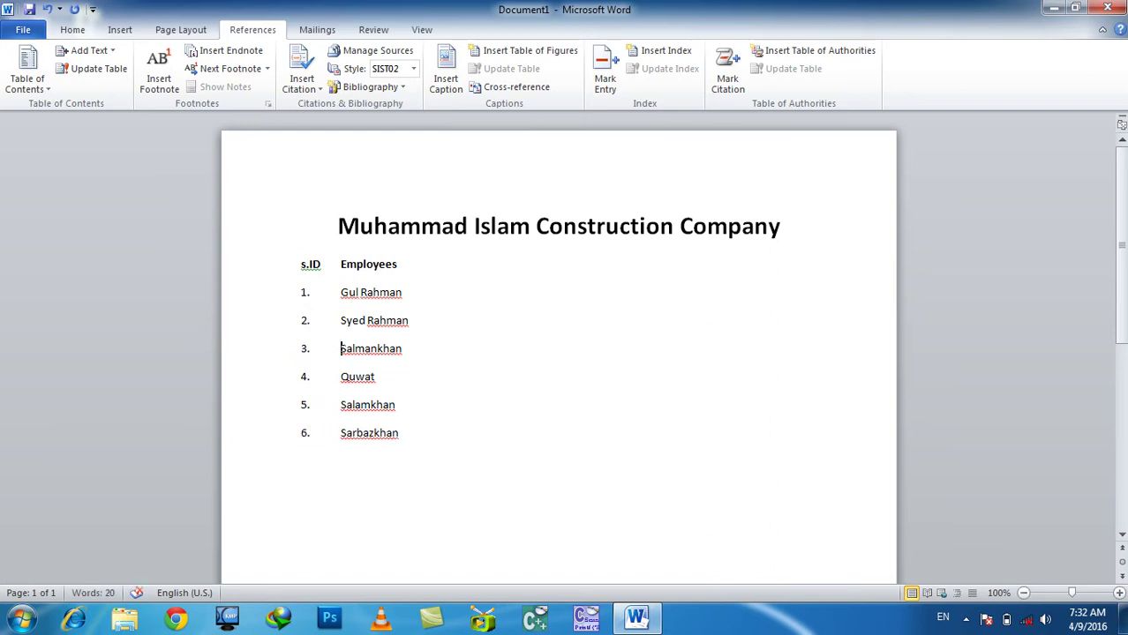
pyautogui.rightClick(311, 264)
pyautogui.click(362, 295)
pyautogui.click(536, 488)
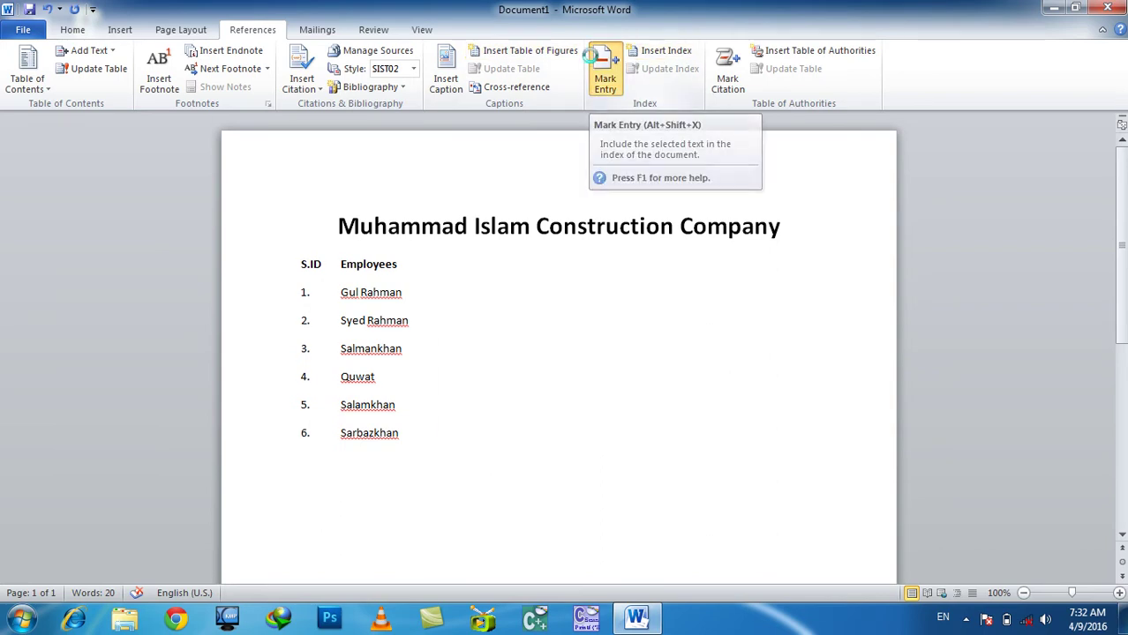
# - Open the Mark Index Entry window, then close it again
pyautogui.click(600, 66)
pyautogui.scroll(5, 1122, 226)
pyautogui.scroll(3, 1122, 227)
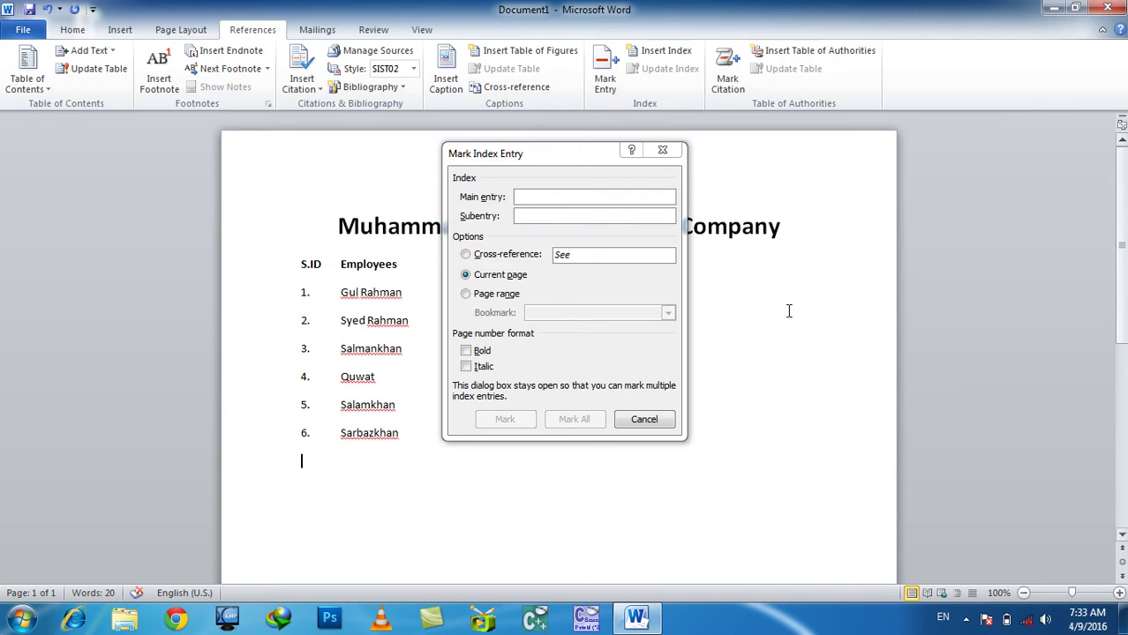
pyautogui.click(643, 419)
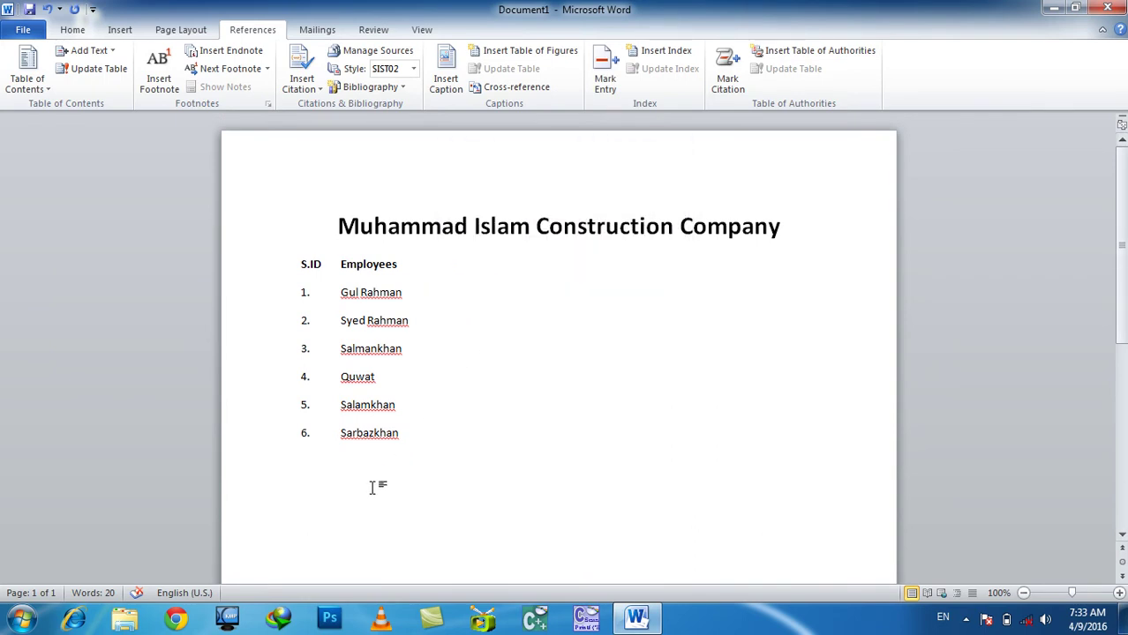
# - Add bold 'Afghani' and 'Pakistan' lines below the list and reopen Mark Entry
pyautogui.write('Afghan')
pyautogui.write('i')
pyautogui.write('an')
pyautogui.hotkey('shift', 'Up')
pyautogui.hotkey('shift', 'Up')
pyautogui.hotkey('shift', 'Down')
pyautogui.hotkey('shift', 'Left')
pyautogui.hotkey('shift', 'Home')
pyautogui.hotkey('shift', 'Left')
pyautogui.hotkey('shift', 'Left')
pyautogui.hotkey('shift', 'Right')
pyautogui.hotkey('shift', 'Right')
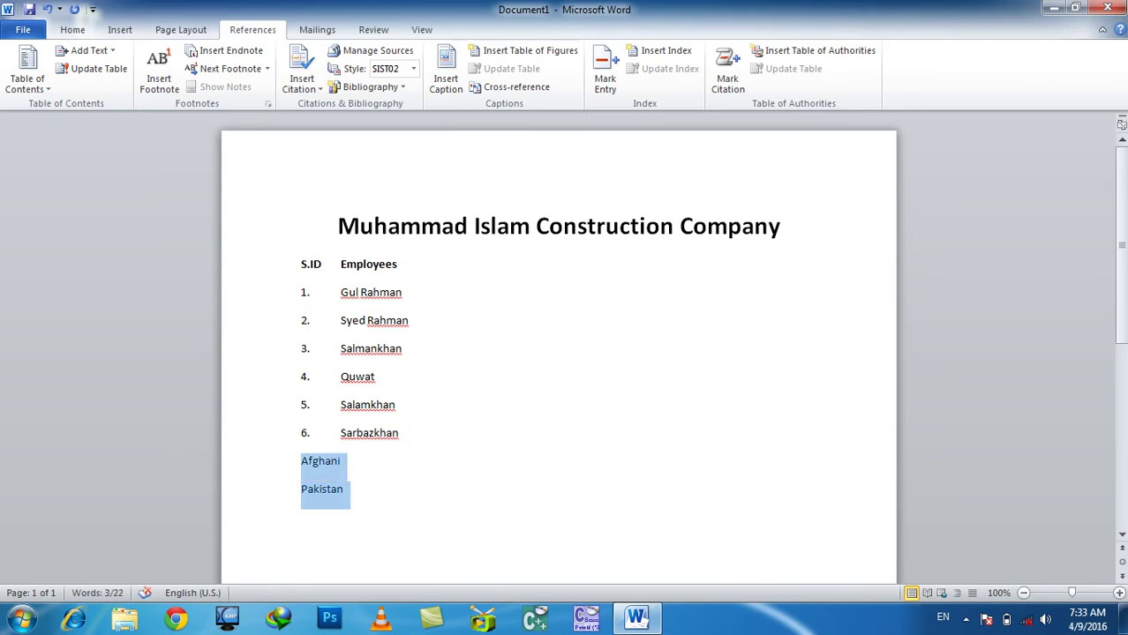
pyautogui.hotkey('ctrl', 'b')
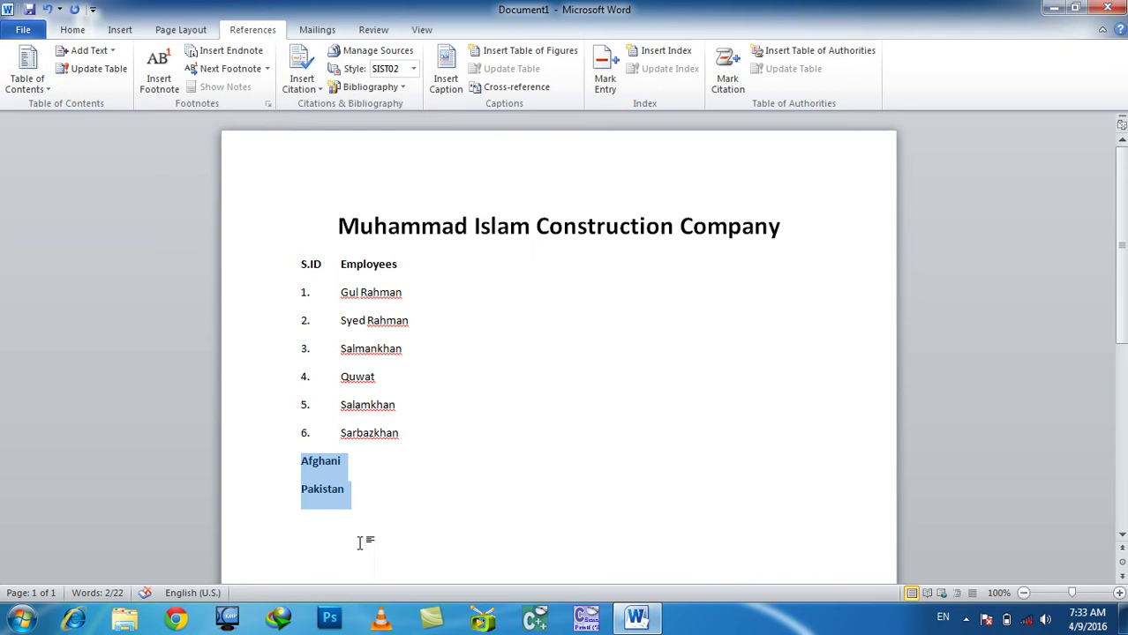
pyautogui.press('Right')
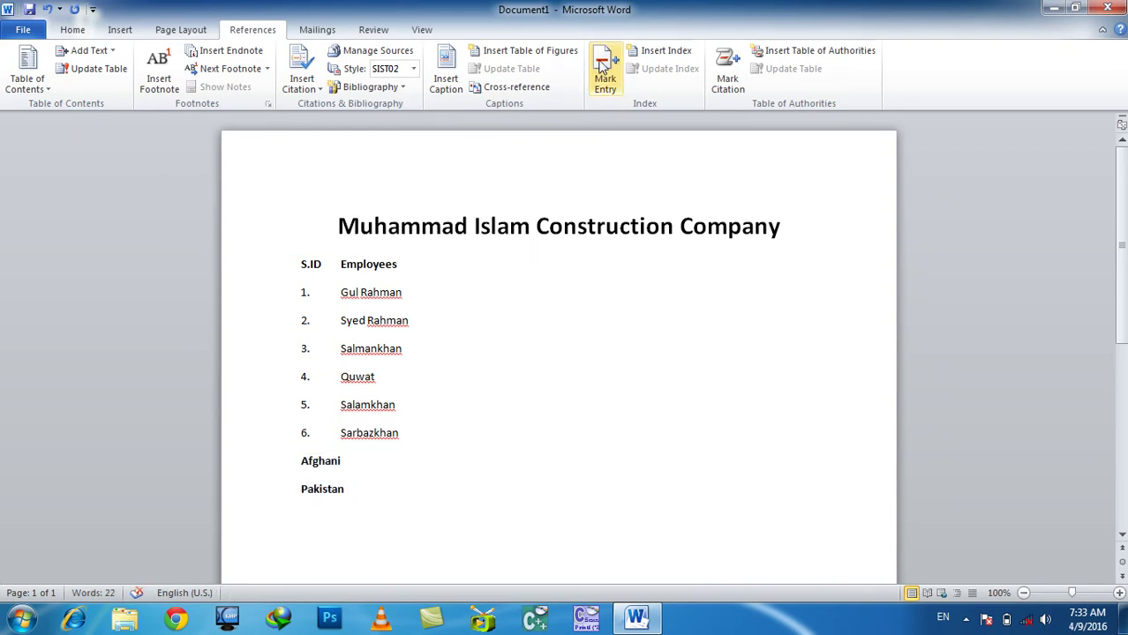
pyautogui.click(604, 75)
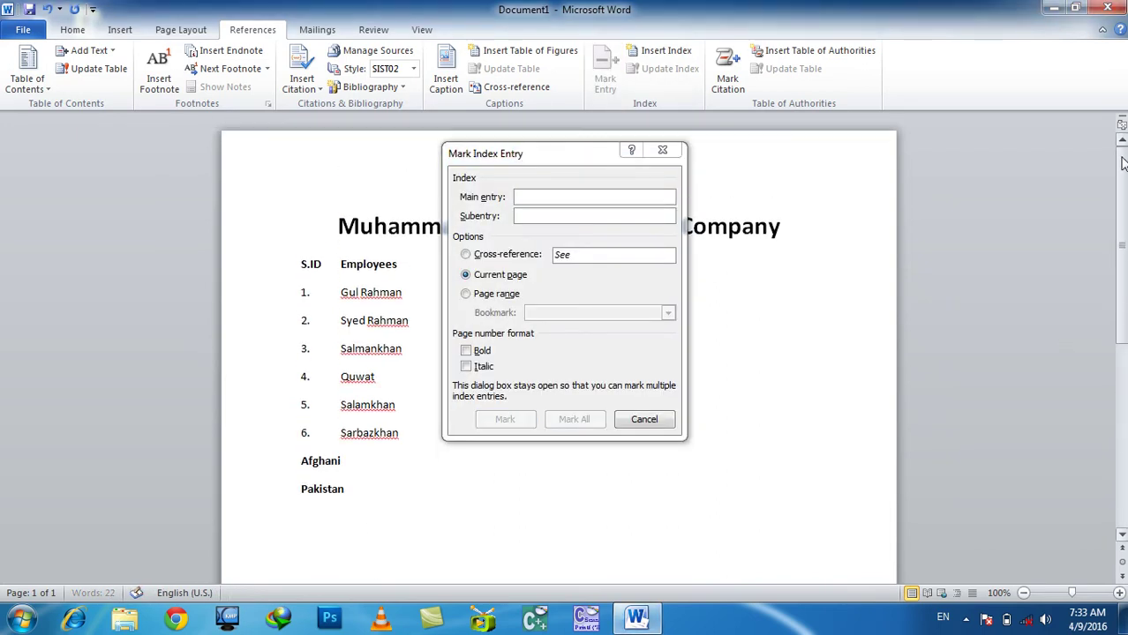
# - Mark the first three employee names as main index entries with Afghani or Pakistani subentries
pyautogui.moveTo(560, 157); pyautogui.dragTo(663, 157)
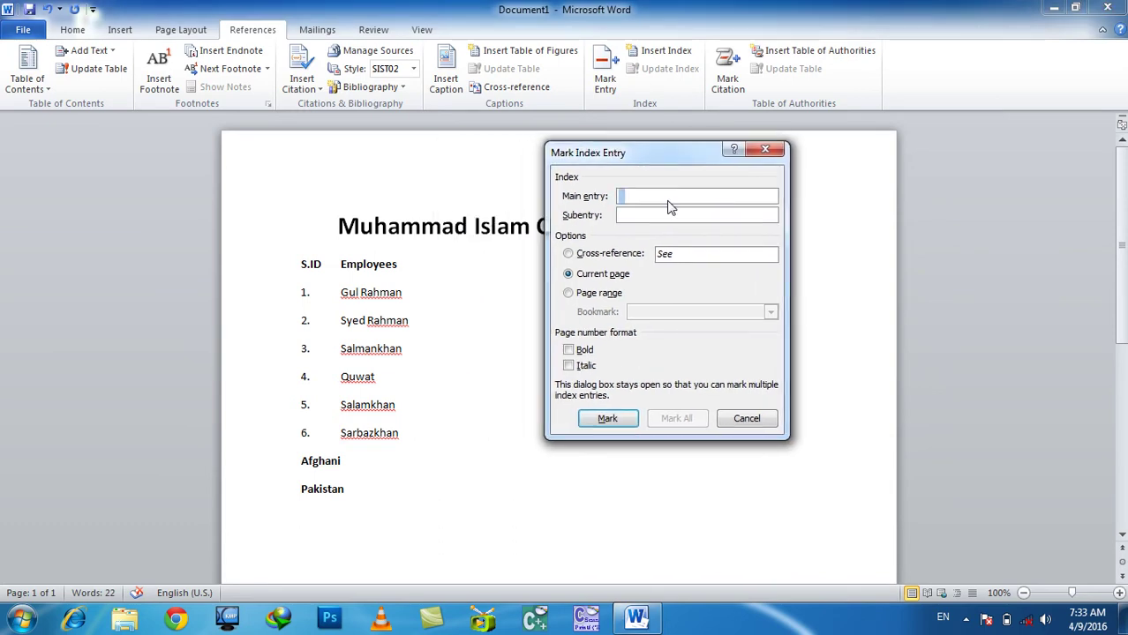
pyautogui.tripleClick(369, 292)
pyautogui.moveTo(404, 292); pyautogui.dragTo(340, 292)
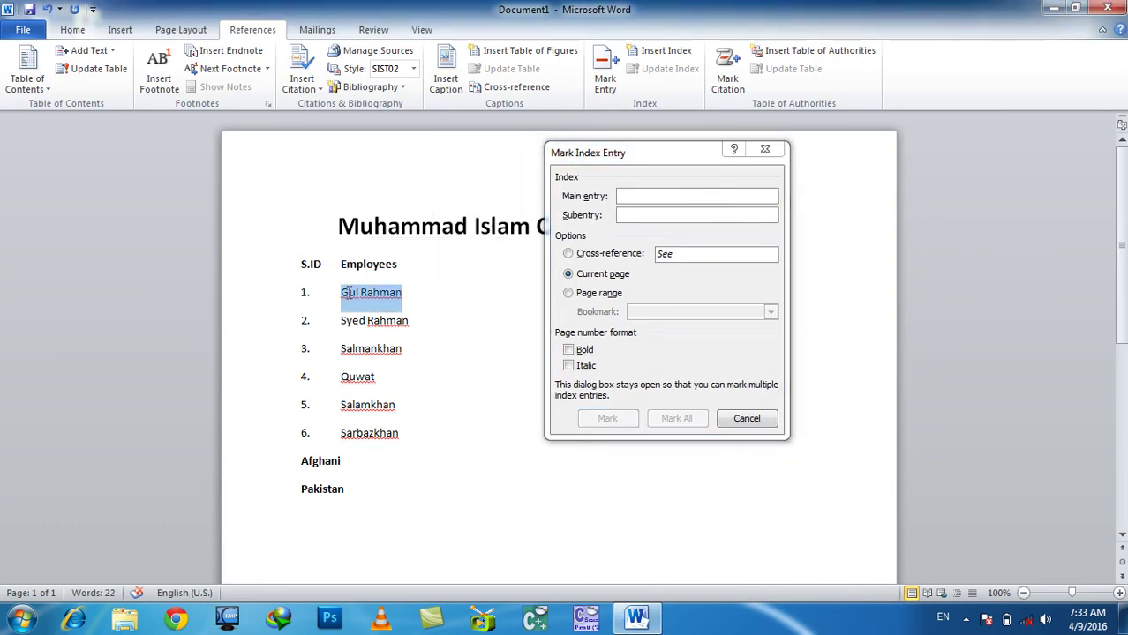
pyautogui.click(730, 199)
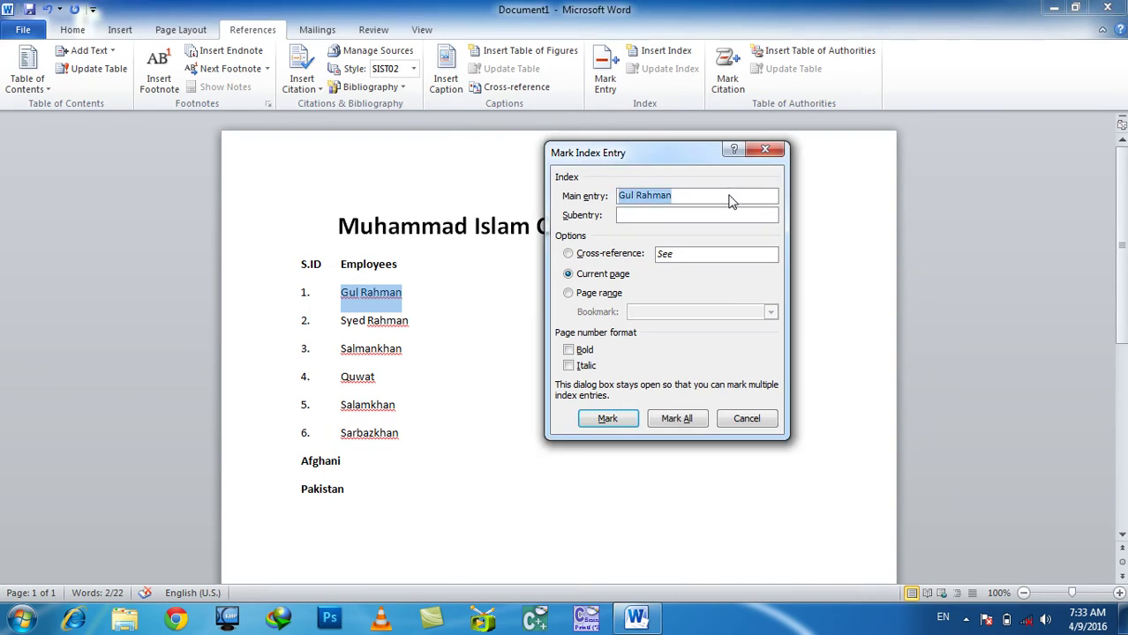
pyautogui.click(707, 220)
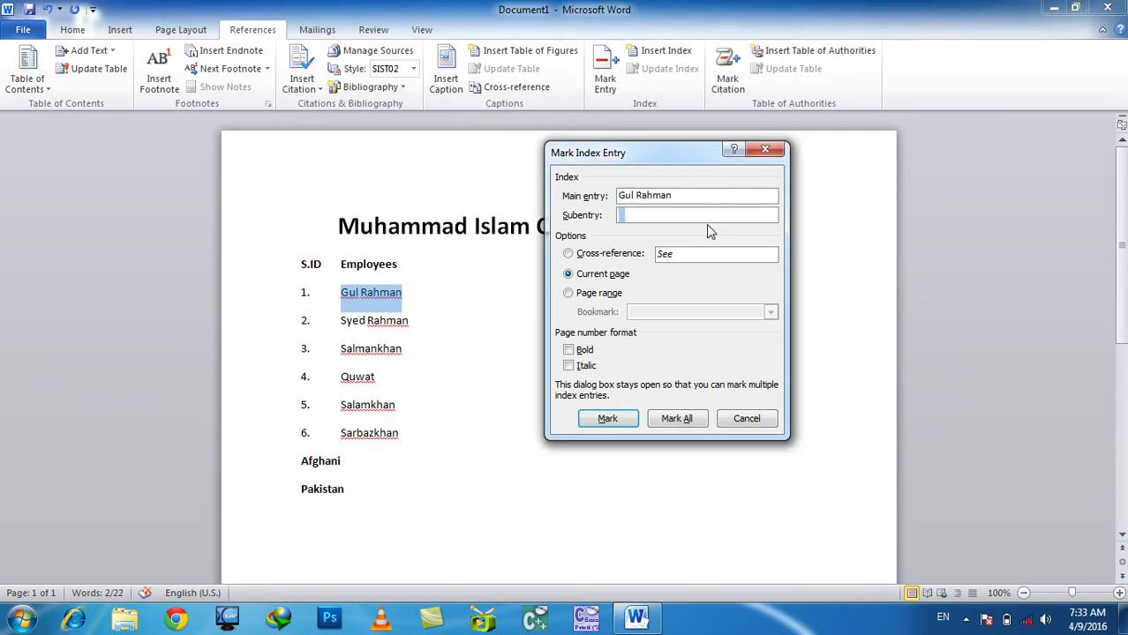
pyautogui.write('Afg')
pyautogui.click(607, 418)
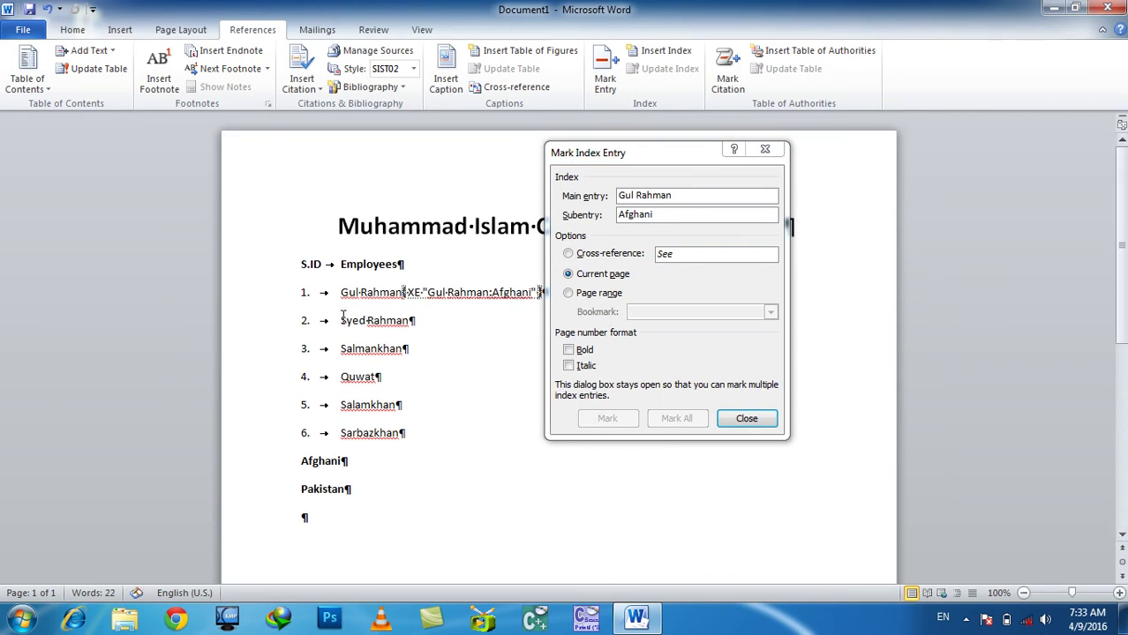
pyautogui.moveTo(342, 320); pyautogui.dragTo(415, 321)
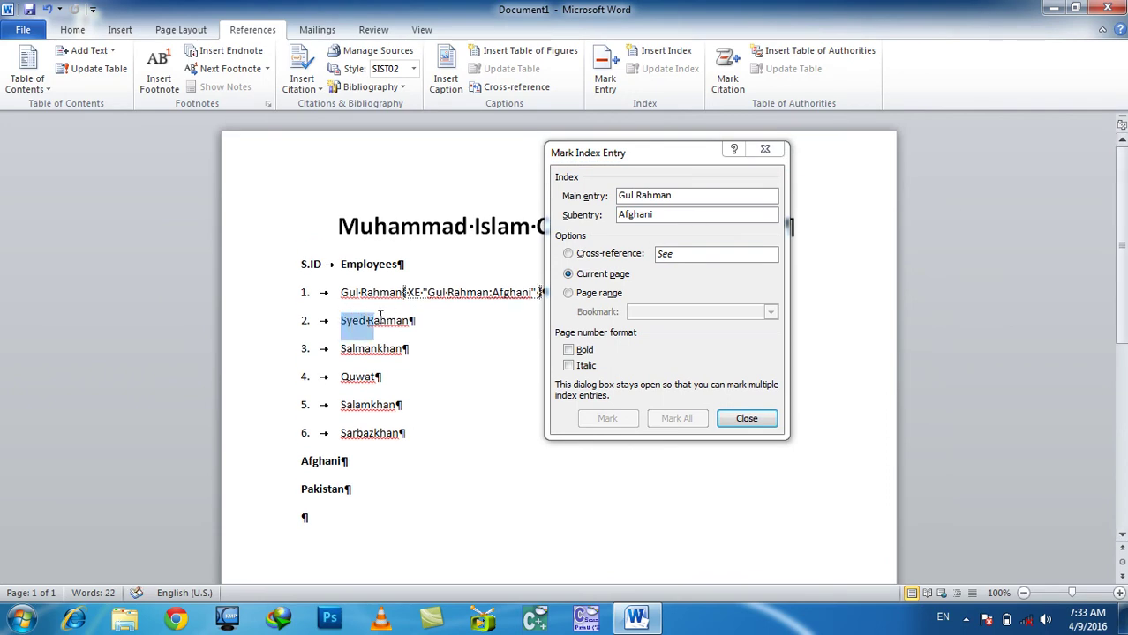
pyautogui.click(713, 201)
pyautogui.click(709, 218)
pyautogui.write('P')
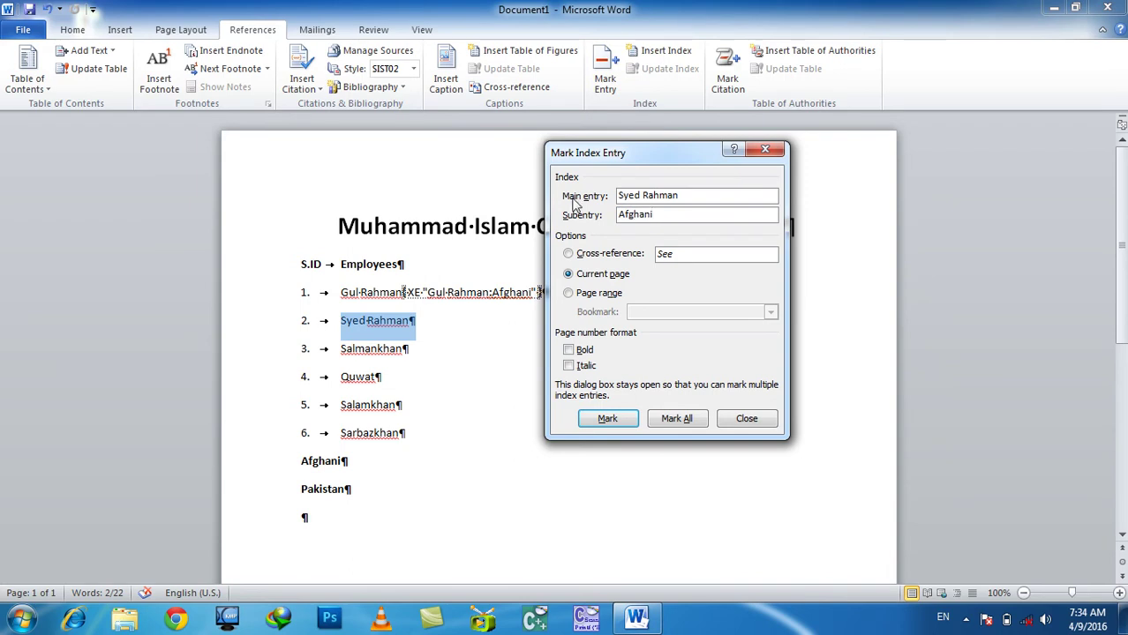
pyautogui.click(618, 419)
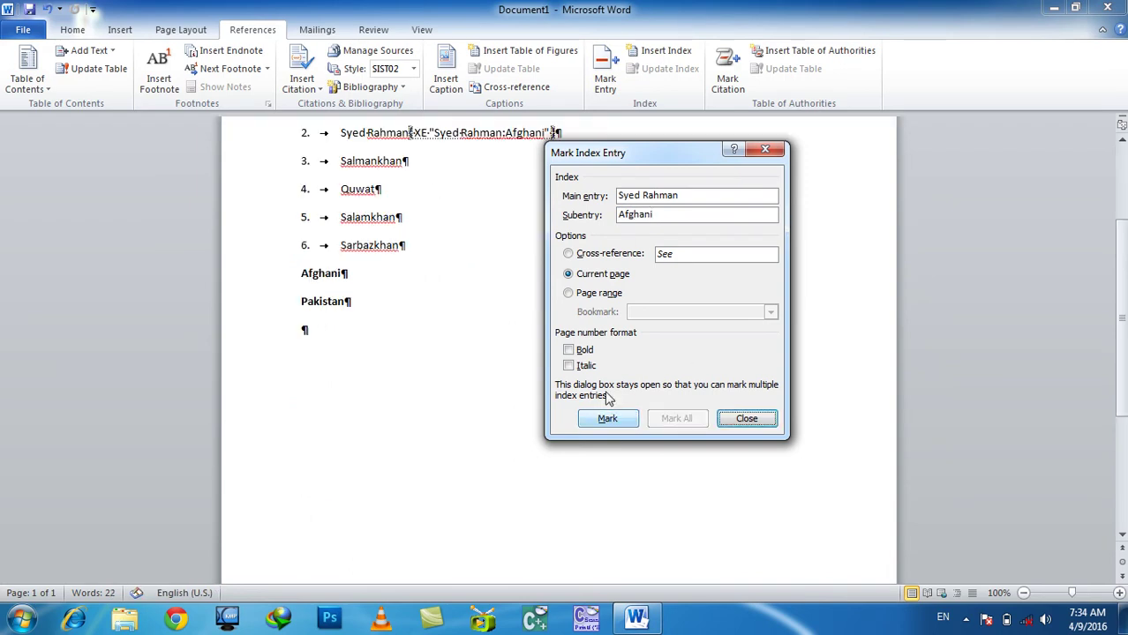
pyautogui.moveTo(344, 168); pyautogui.dragTo(441, 168)
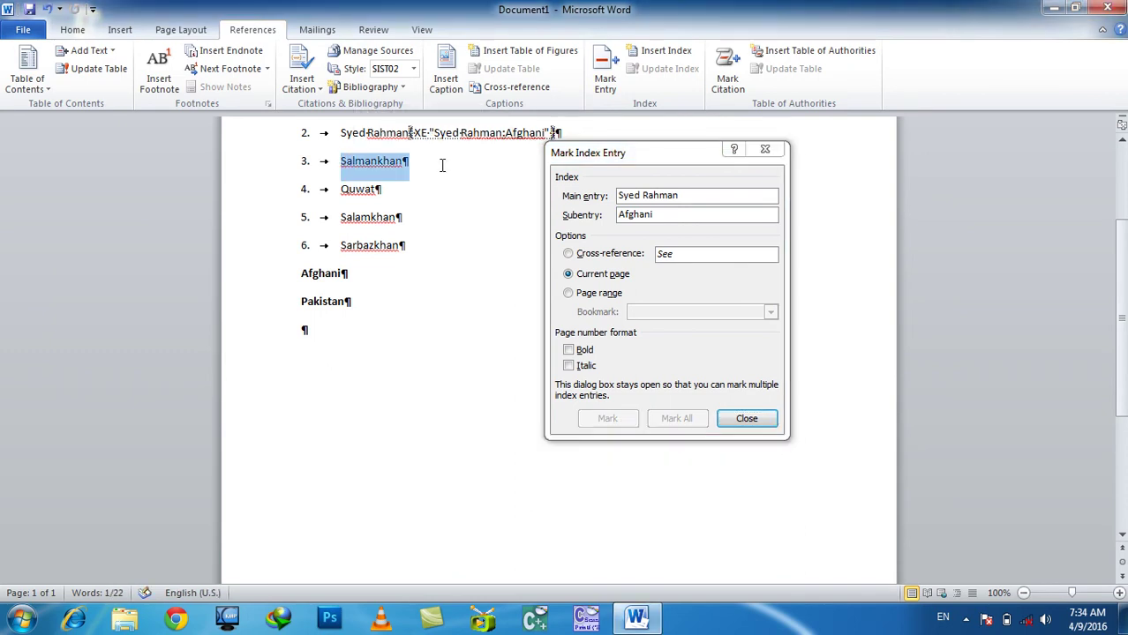
pyautogui.click(653, 193)
pyautogui.click(664, 220)
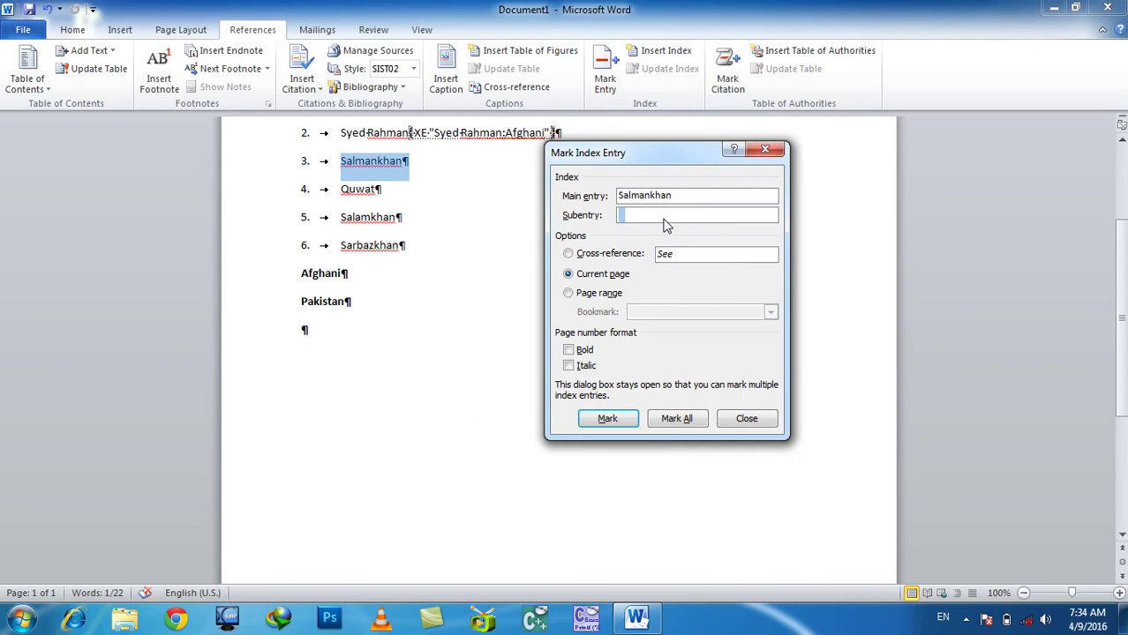
pyautogui.write('Pakistani')
pyautogui.click(617, 418)
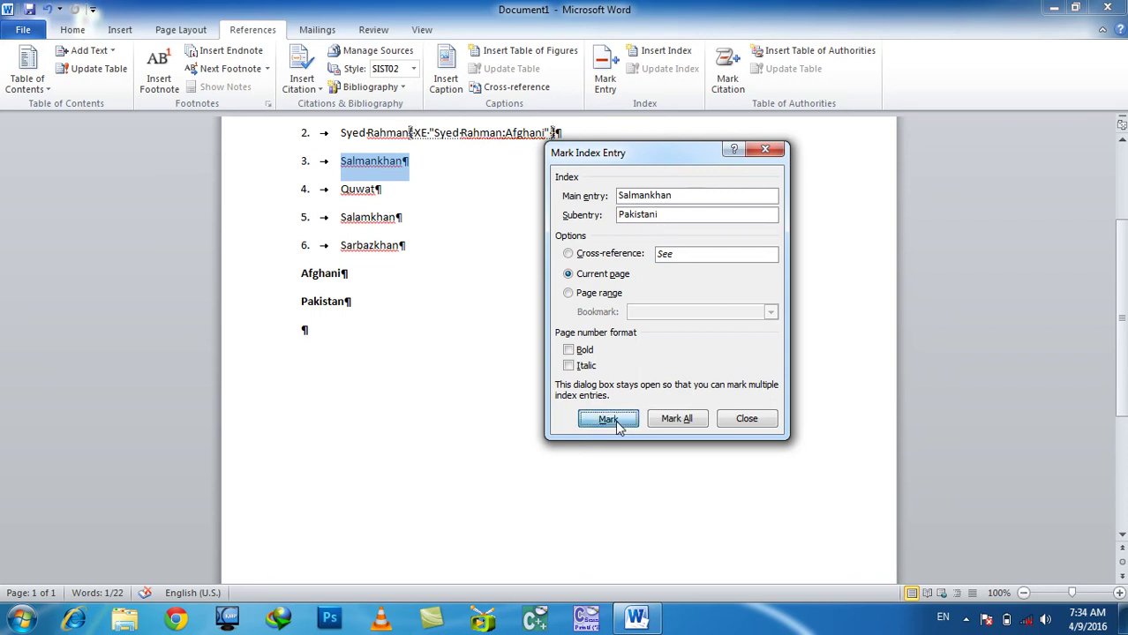
# - Mark the last three names with Pakistani, Afghani and Pakistan subentries
pyautogui.doubleClick(354, 161)
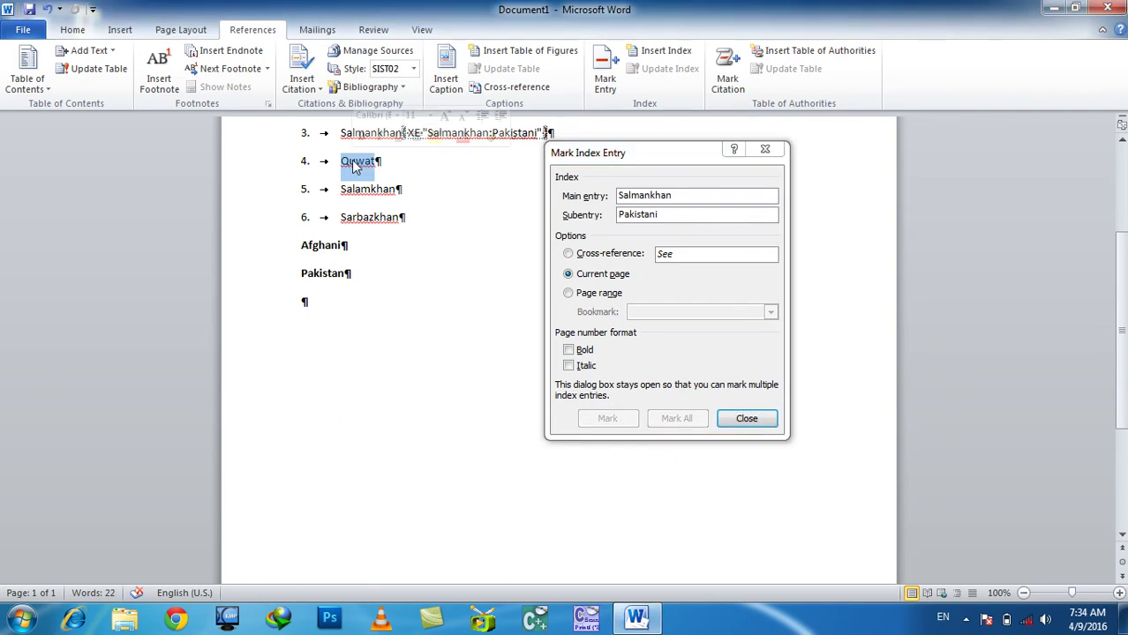
pyautogui.click(660, 216)
pyautogui.write('PQ')
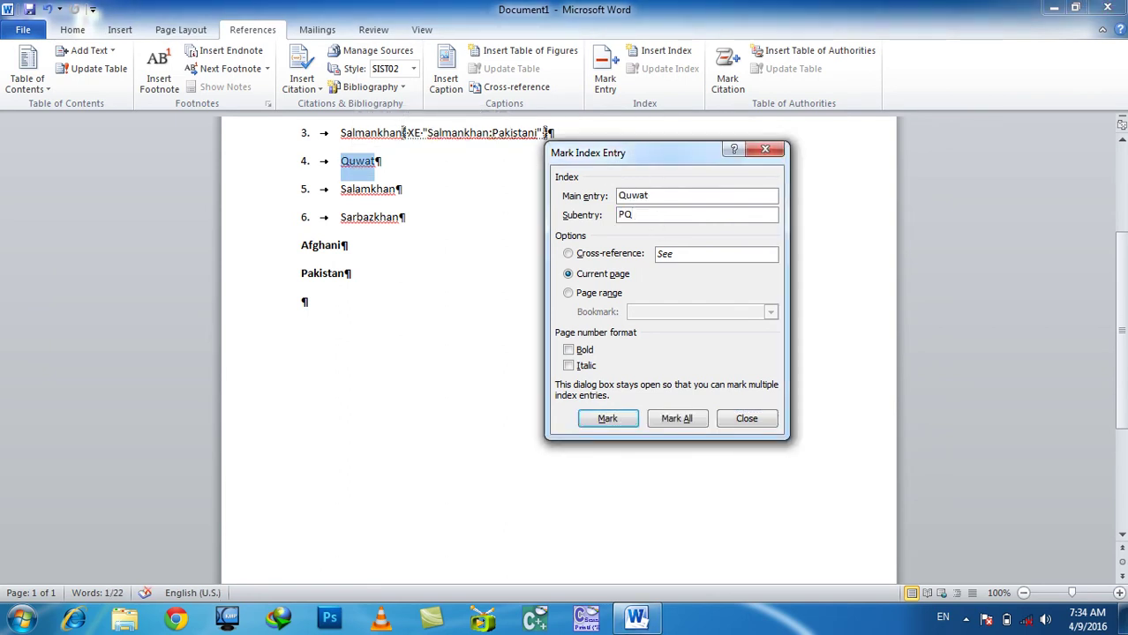
pyautogui.press('BackSpace')
pyautogui.write('ak')
pyautogui.click(609, 421)
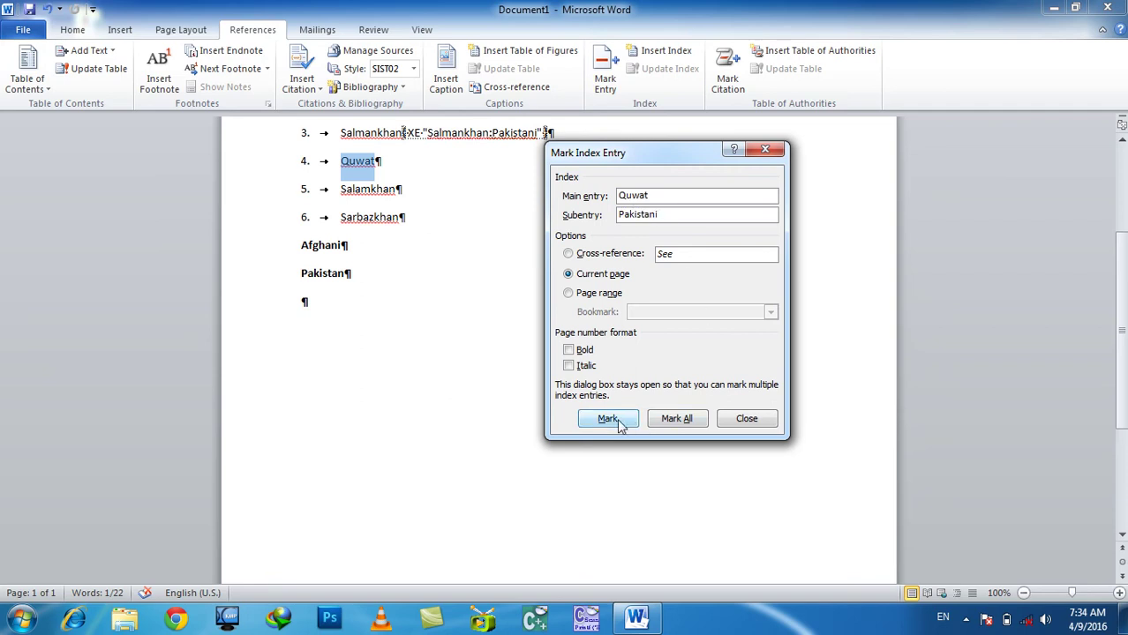
pyautogui.doubleClick(379, 159)
pyautogui.click(635, 196)
pyautogui.click(647, 218)
pyautogui.write('Afgha')
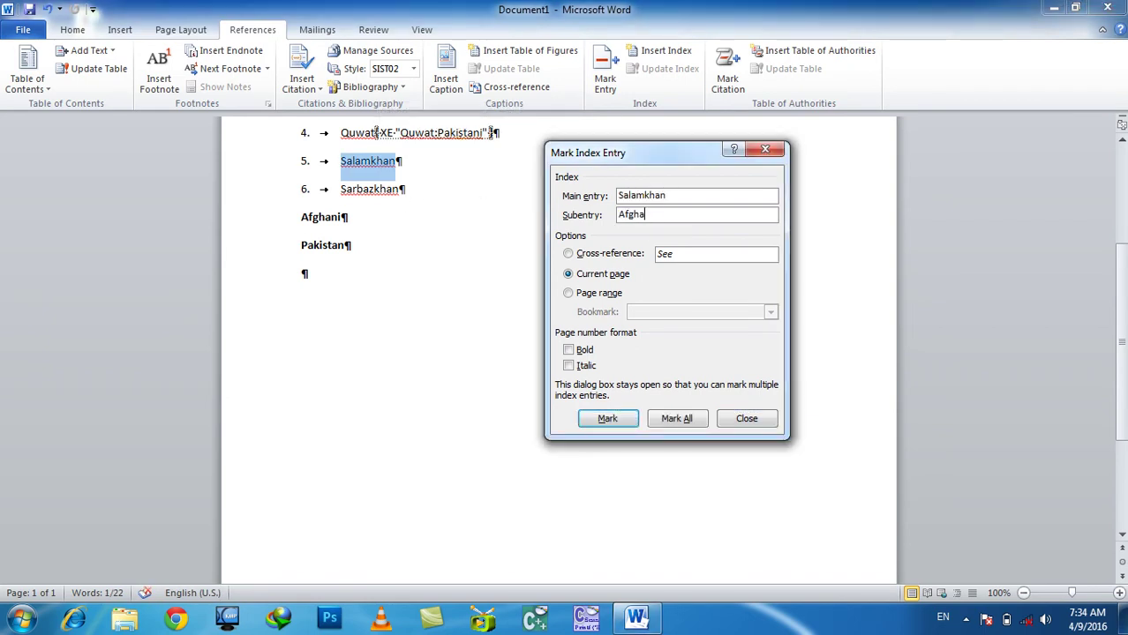
pyautogui.click(607, 419)
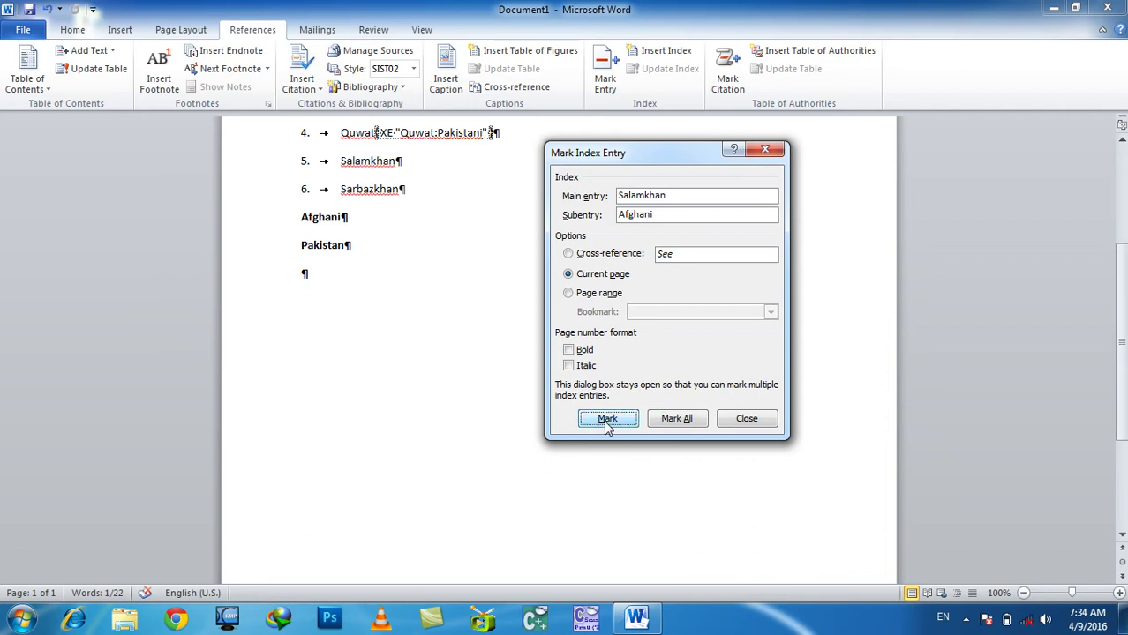
pyautogui.doubleClick(385, 161)
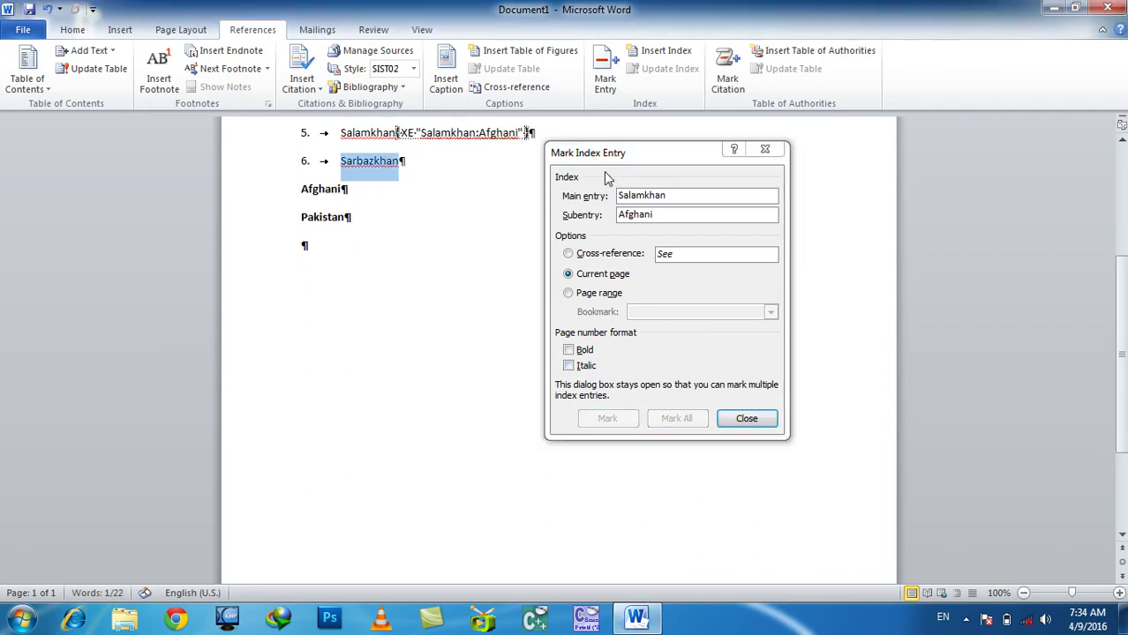
pyautogui.click(659, 216)
pyautogui.write('Pakis')
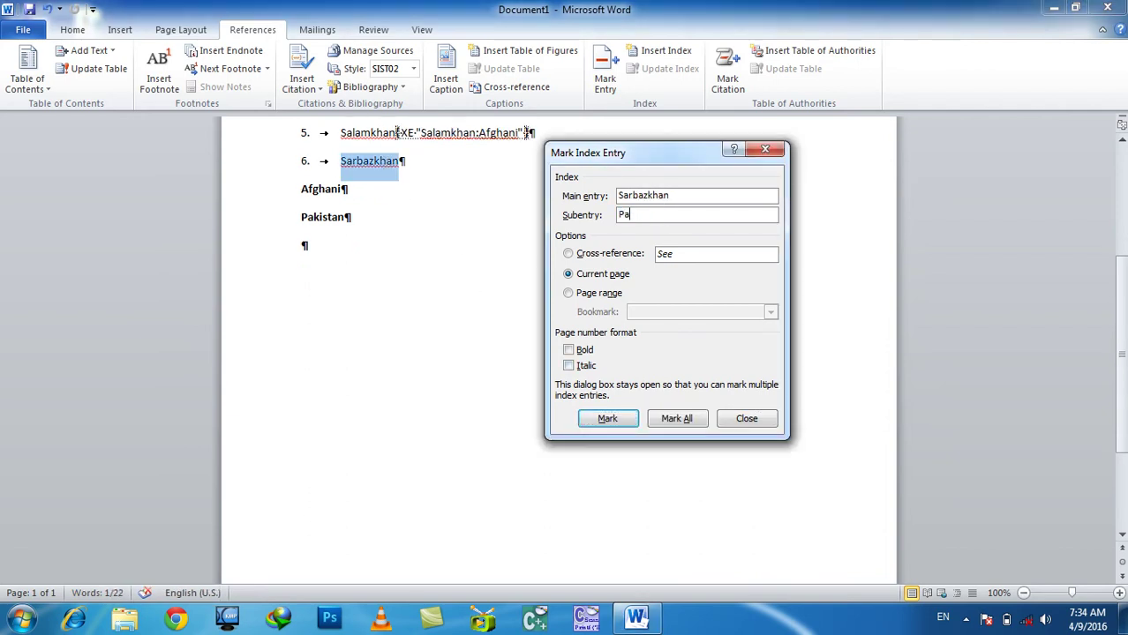
pyautogui.write('tan')
pyautogui.click(596, 418)
# - Close the marking window, delete the Afghani and Pakistan lines, and add an empty paragraph
pyautogui.click(724, 417)
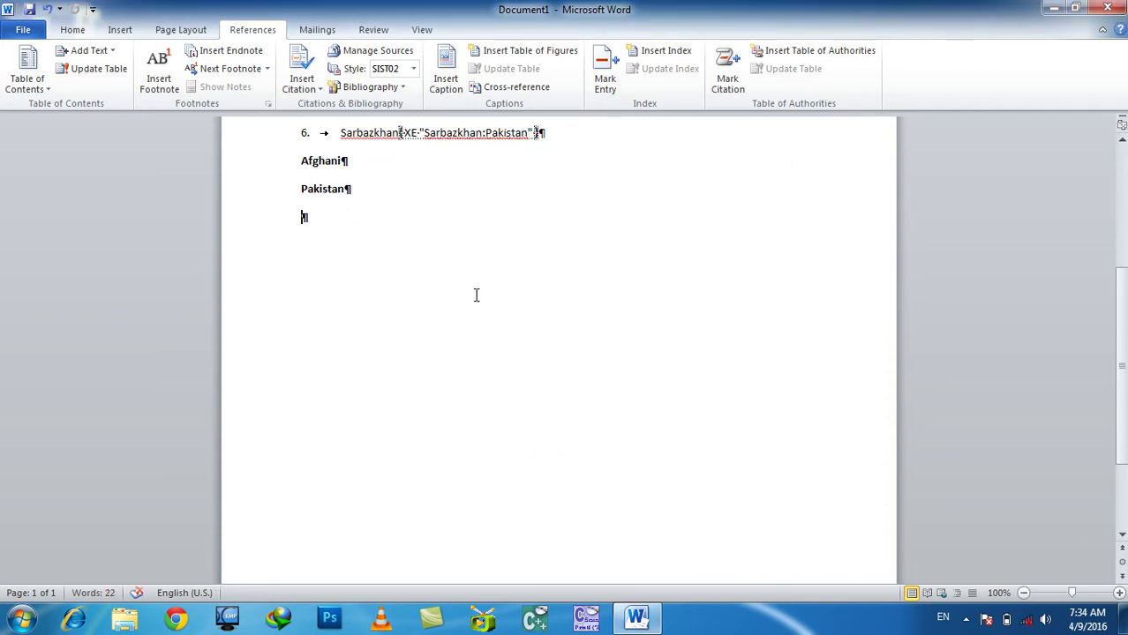
pyautogui.moveTo(318, 219); pyautogui.dragTo(290, 168)
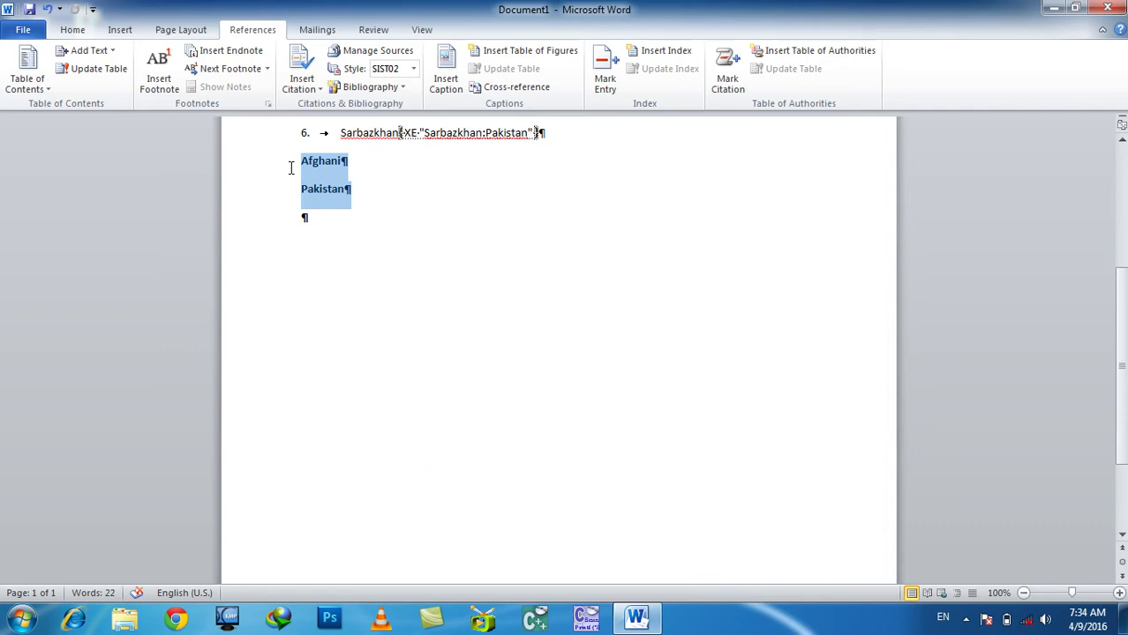
pyautogui.press('Delete')
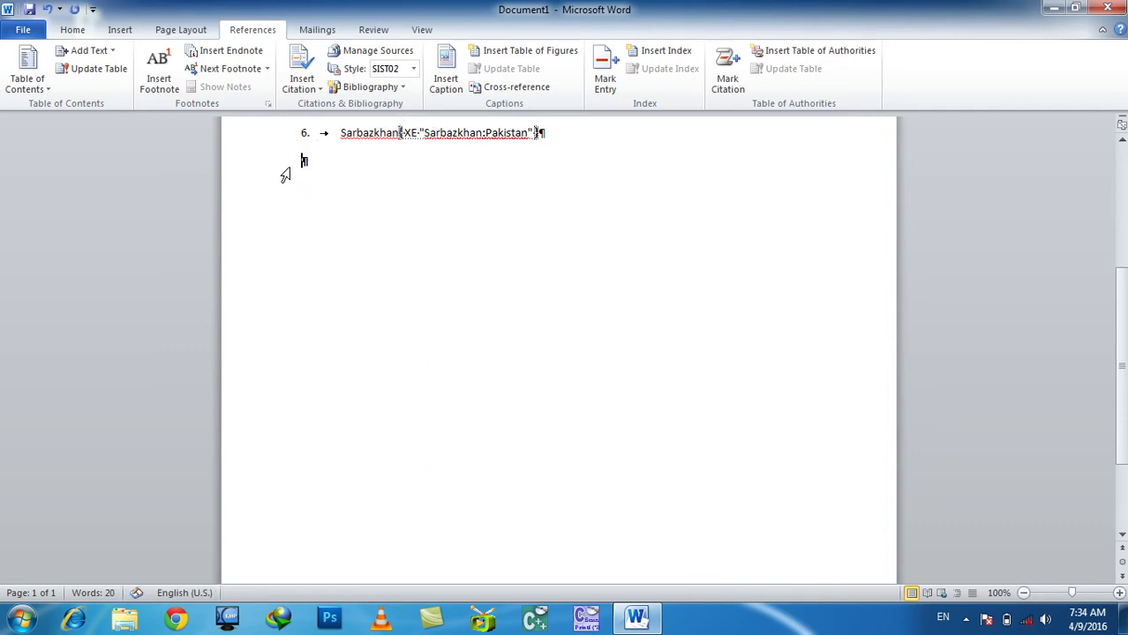
pyautogui.scroll(-1, 296, 211)
pyautogui.scroll(2, 304, 237)
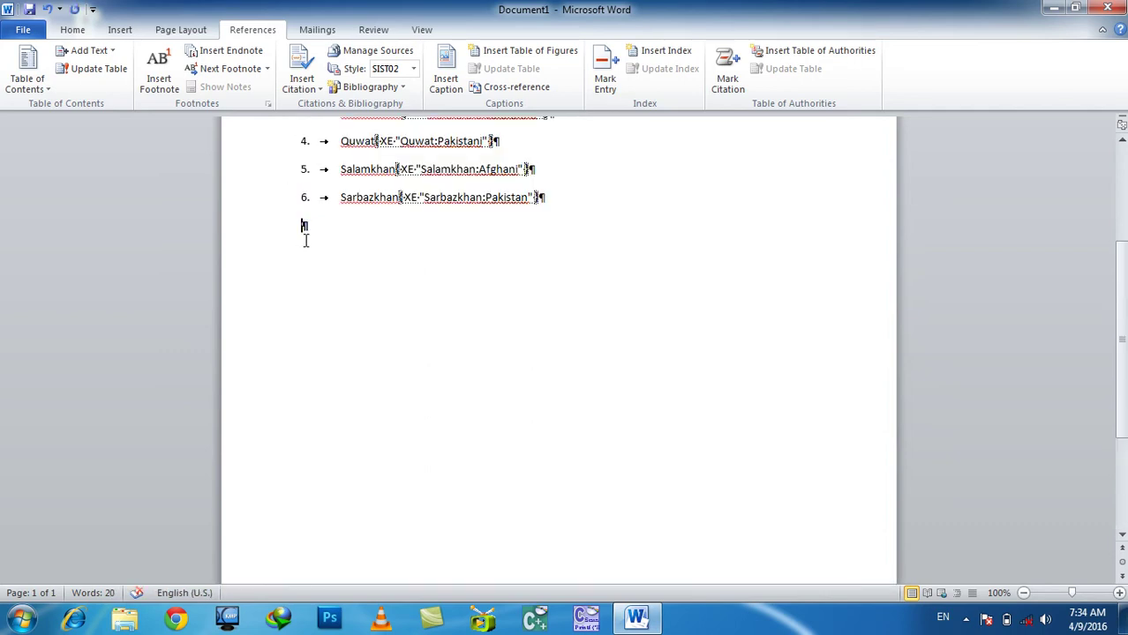
pyautogui.scroll(3, 344, 353)
pyautogui.scroll(-2, 375, 499)
pyautogui.press('Return')
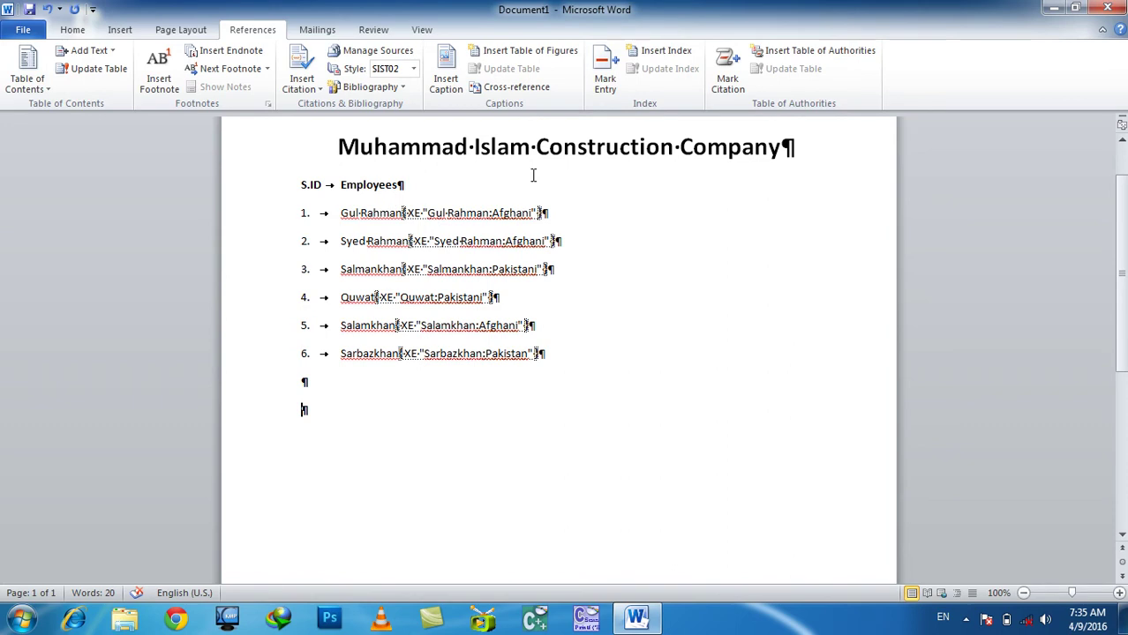
# - In the Index dialog, right-align page numbers with a dashed tab leader
pyautogui.click(687, 62)
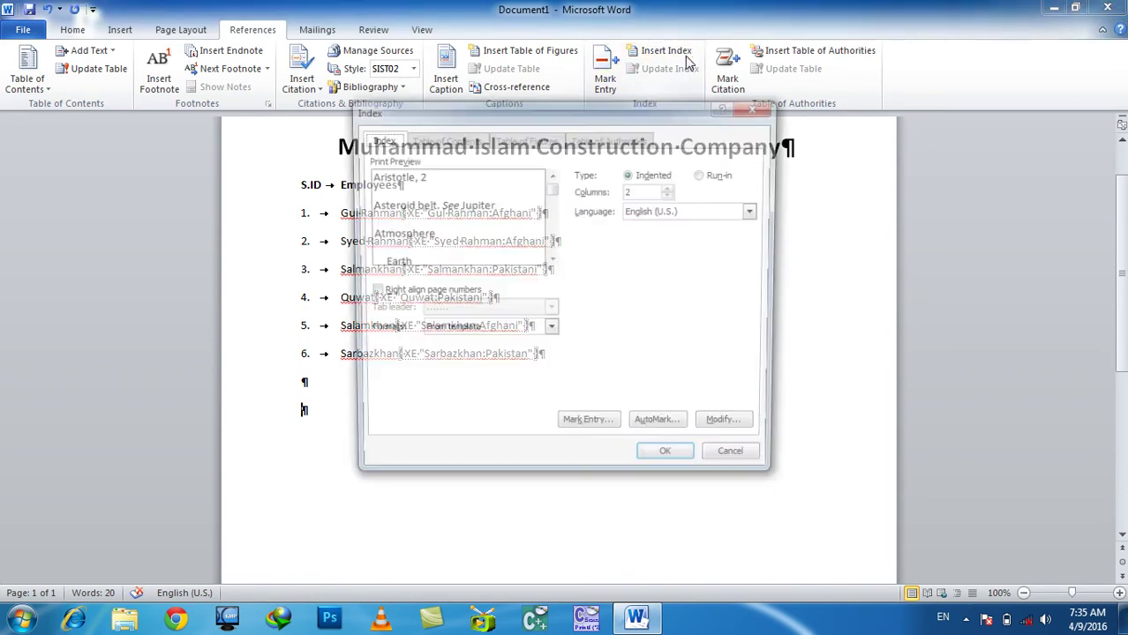
pyautogui.moveTo(540, 128); pyautogui.dragTo(648, 86)
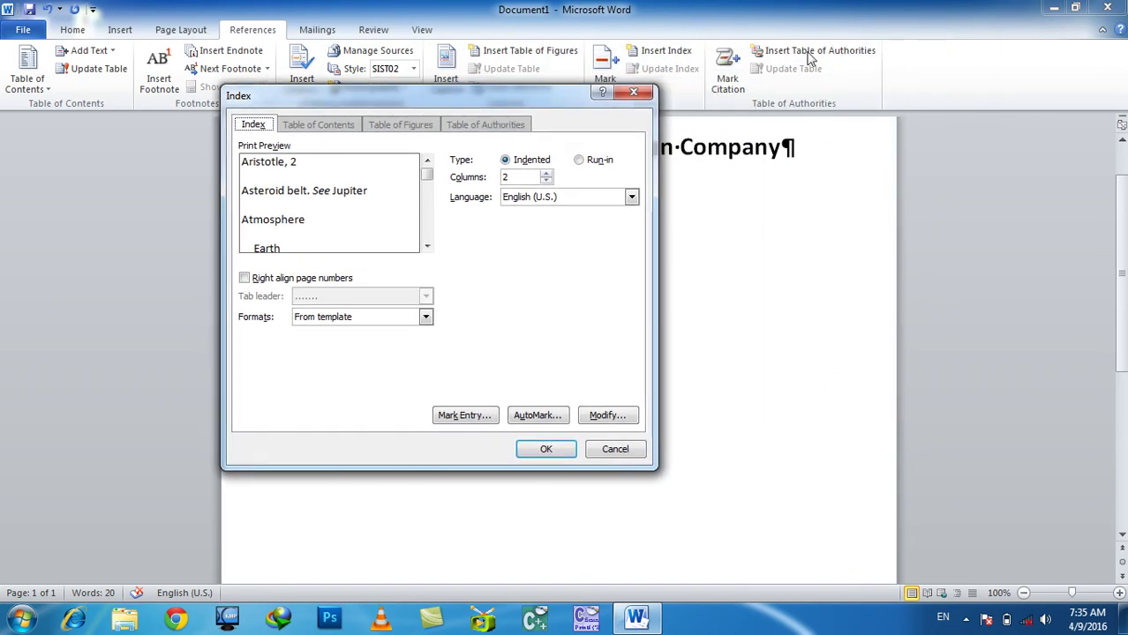
pyautogui.moveTo(508, 104); pyautogui.dragTo(770, 75)
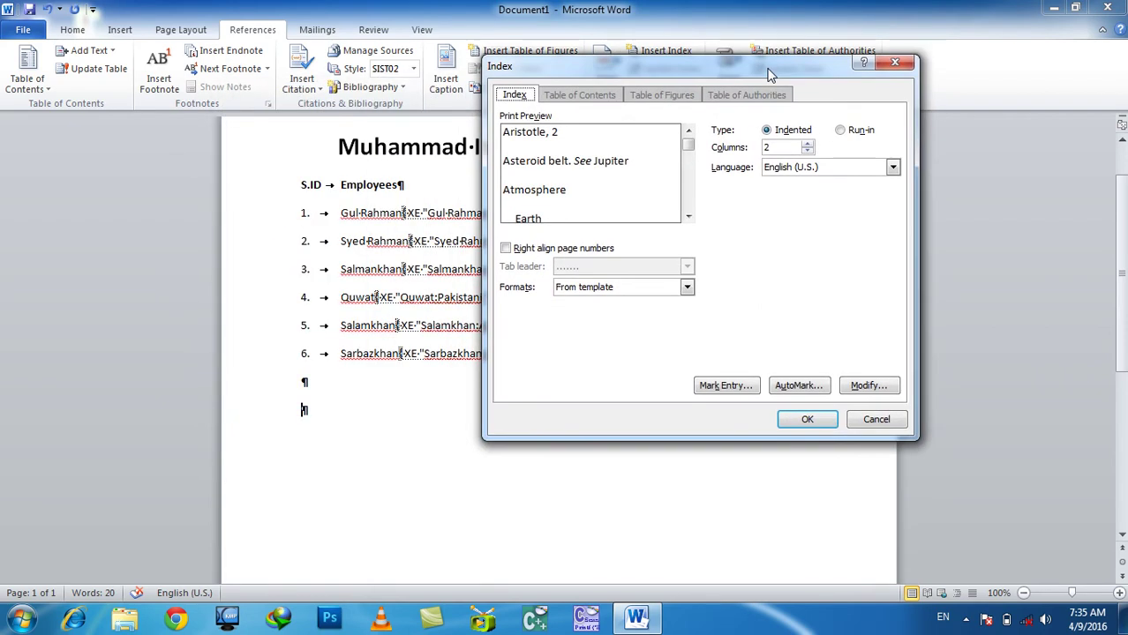
pyautogui.click(520, 249)
pyautogui.click(599, 267)
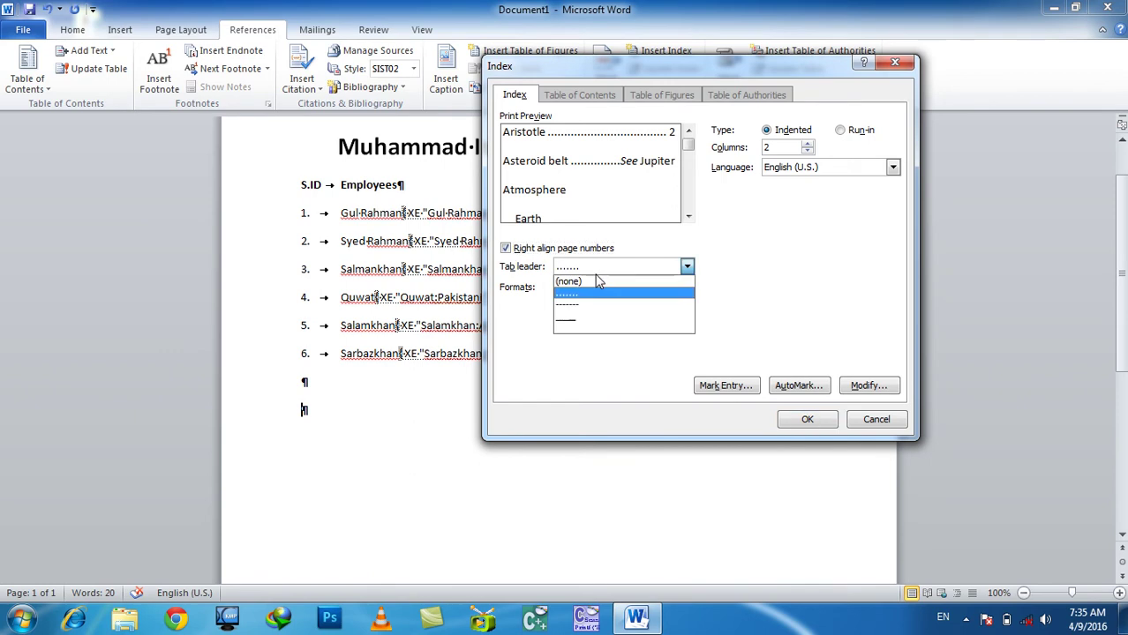
pyautogui.click(597, 311)
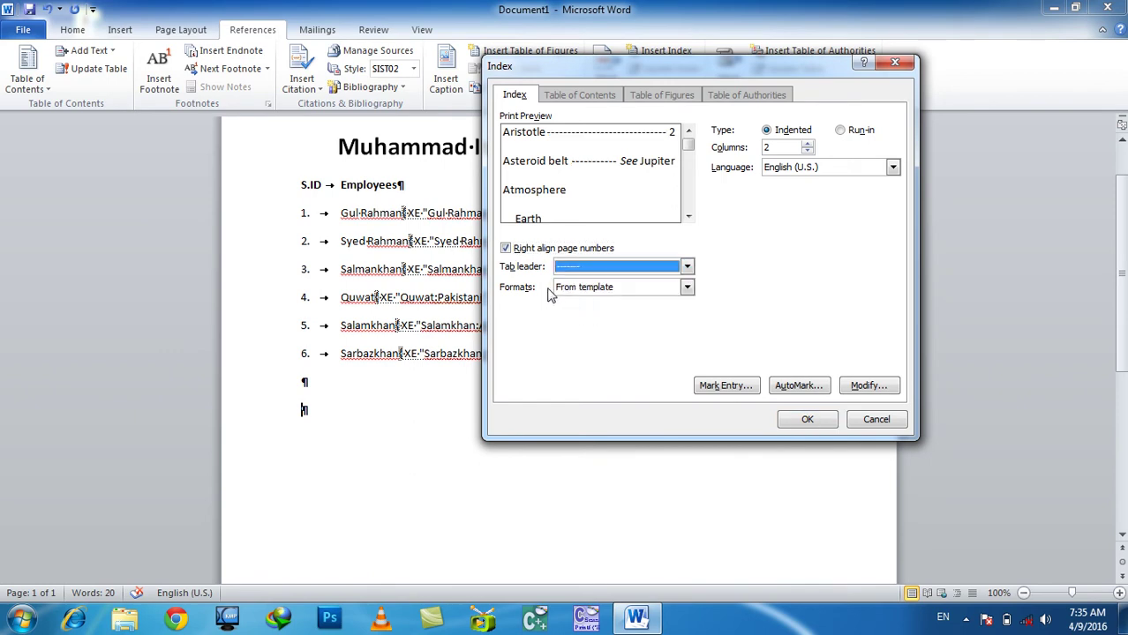
# - Try the Classic, Modern and Bulleted formats, then insert the two-column index in Fancy format
pyautogui.click(608, 291)
pyautogui.click(606, 314)
pyautogui.click(604, 289)
pyautogui.click(598, 324)
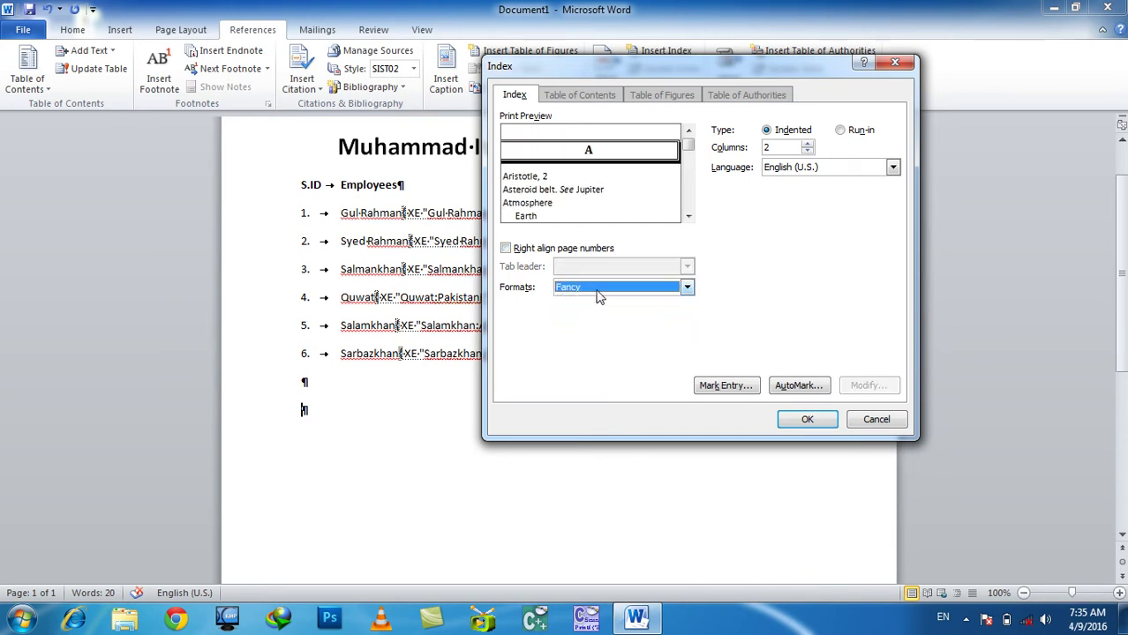
pyautogui.click(598, 297)
pyautogui.click(593, 336)
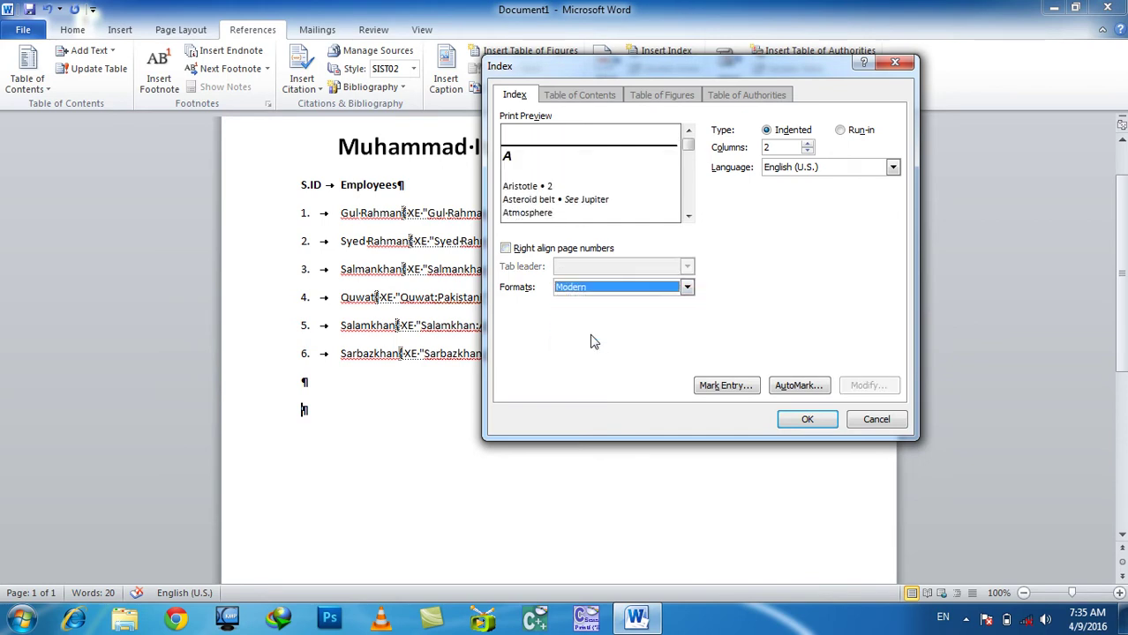
pyautogui.click(601, 289)
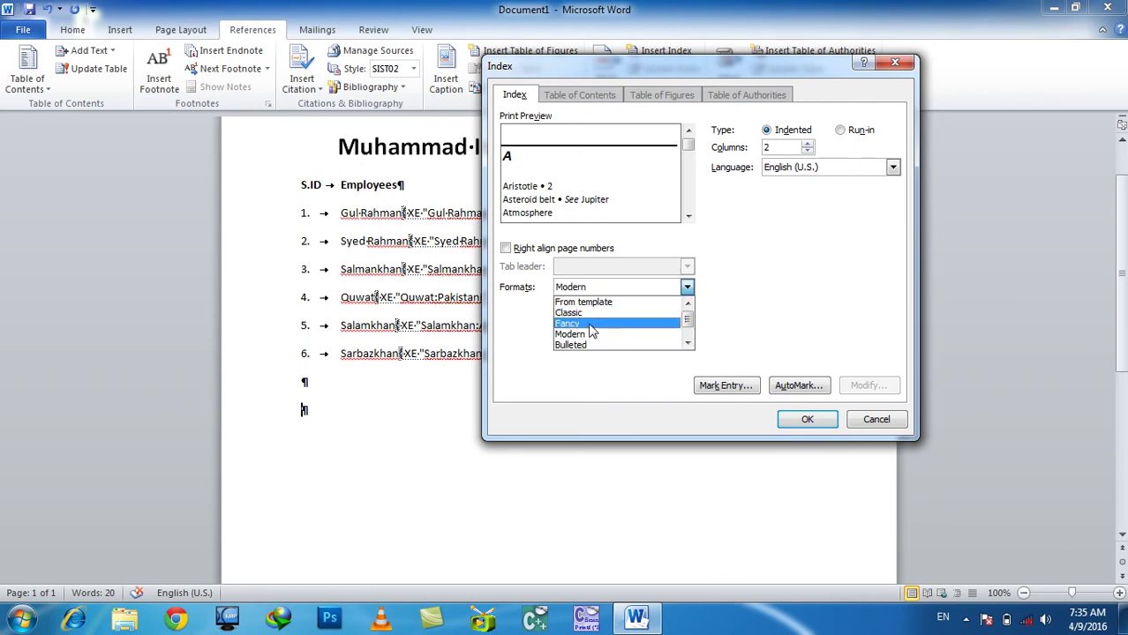
pyautogui.click(587, 345)
pyautogui.click(601, 290)
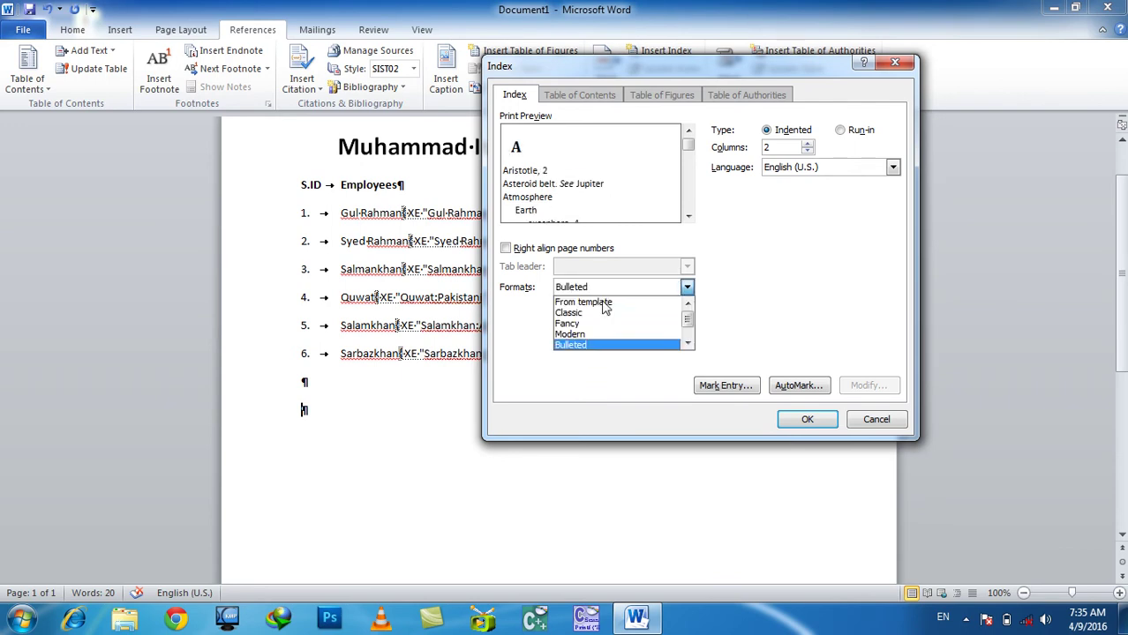
pyautogui.click(594, 327)
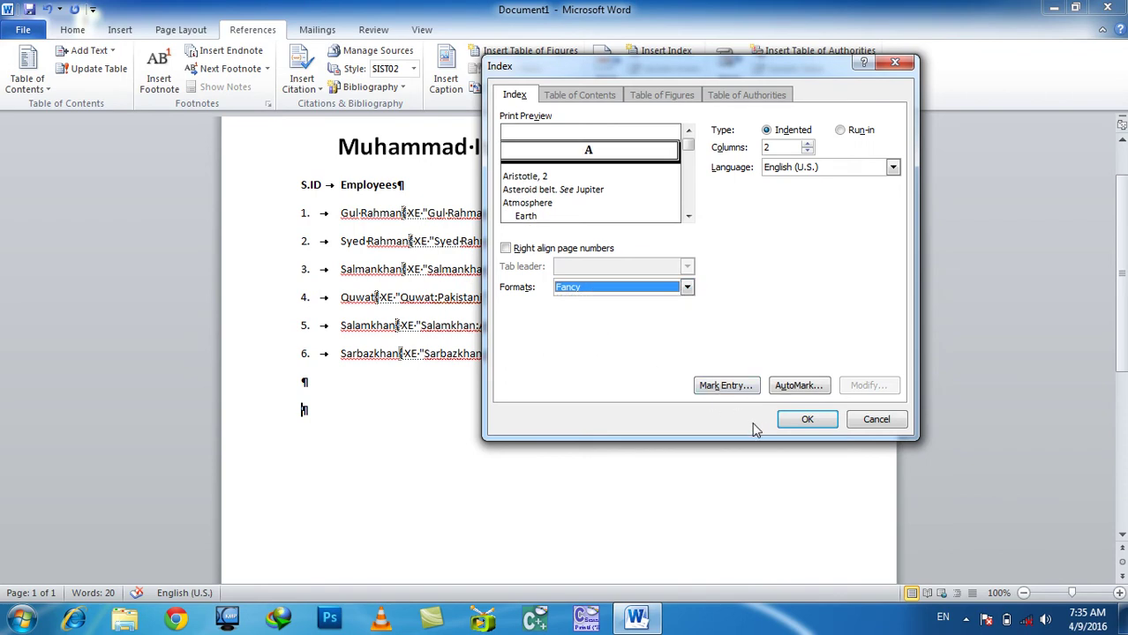
pyautogui.click(800, 424)
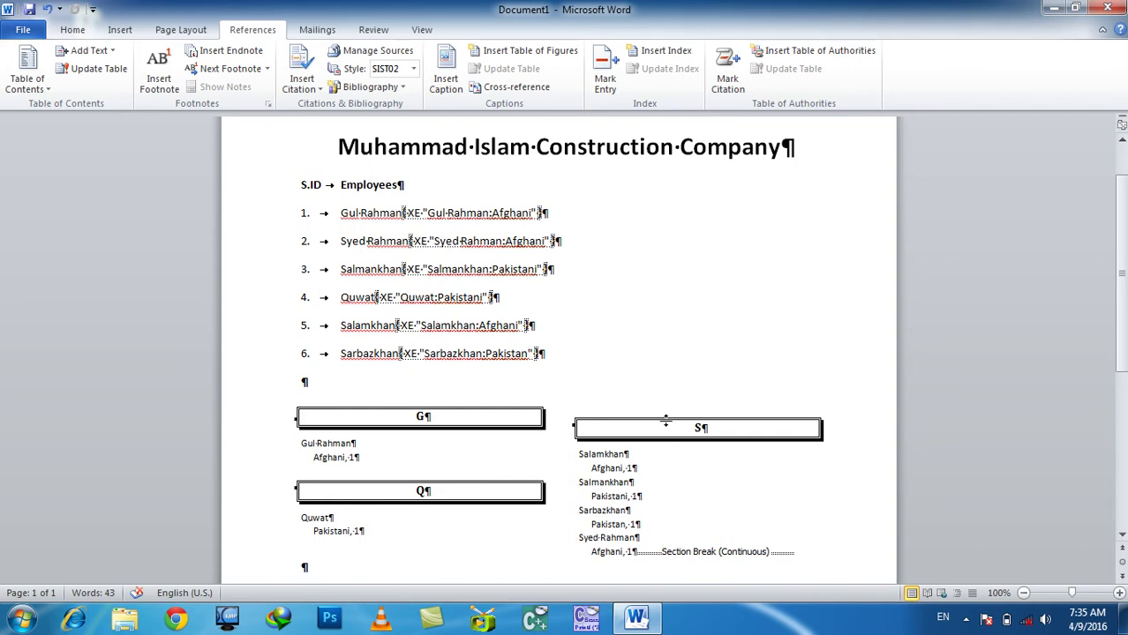
# - Undo the current index and reinsert it using the Classic index format
pyautogui.hotkey('ctrl', 'z')
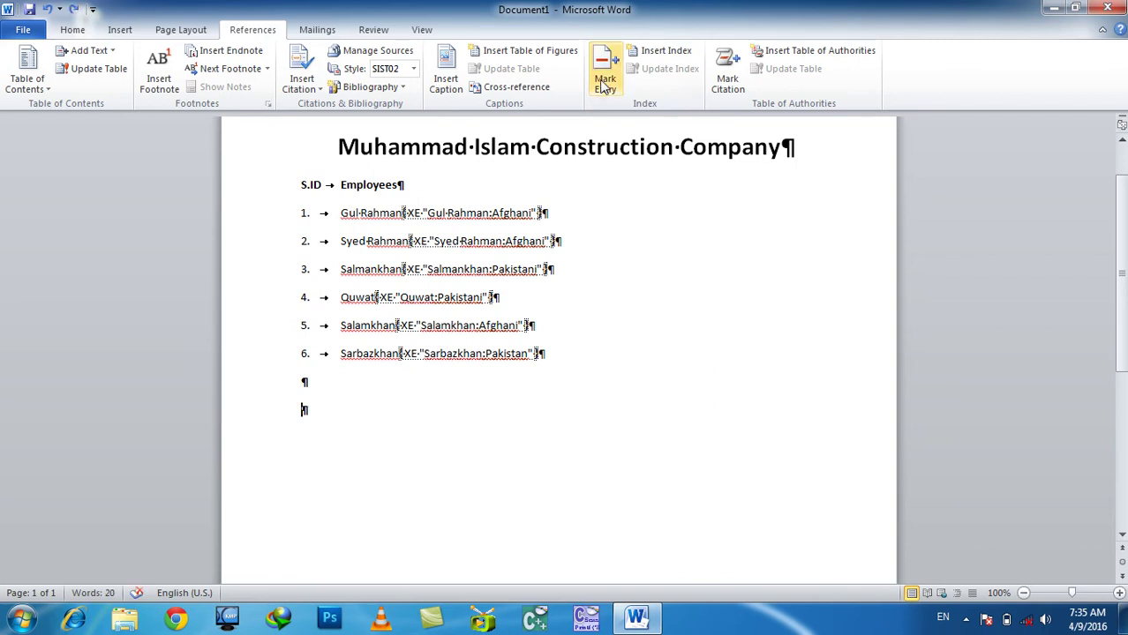
pyautogui.click(658, 51)
pyautogui.click(587, 288)
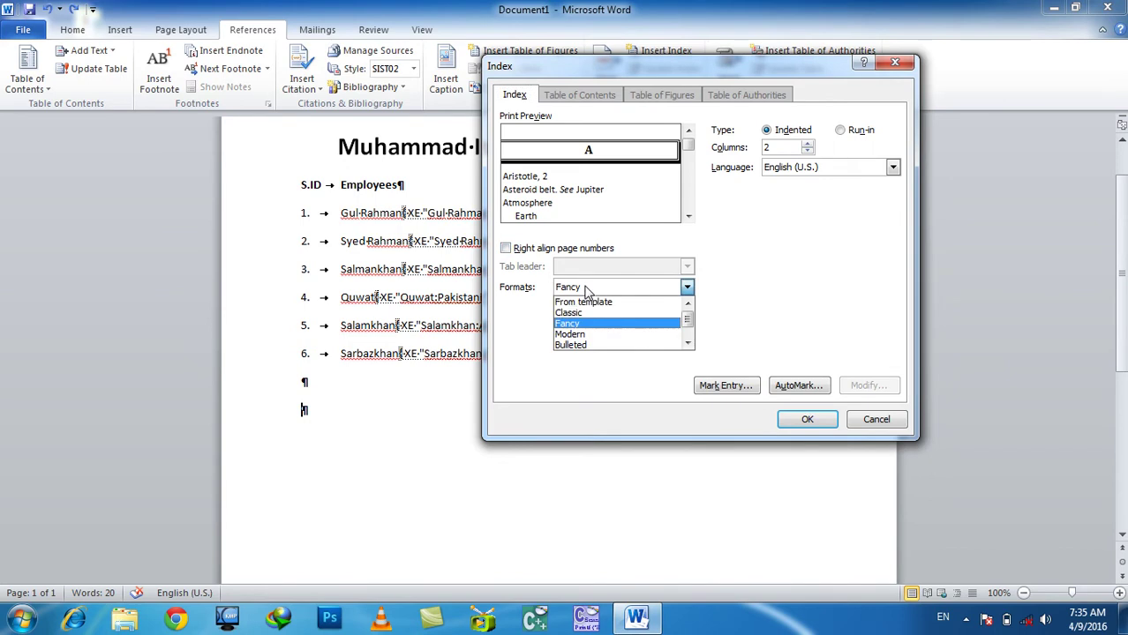
pyautogui.click(587, 314)
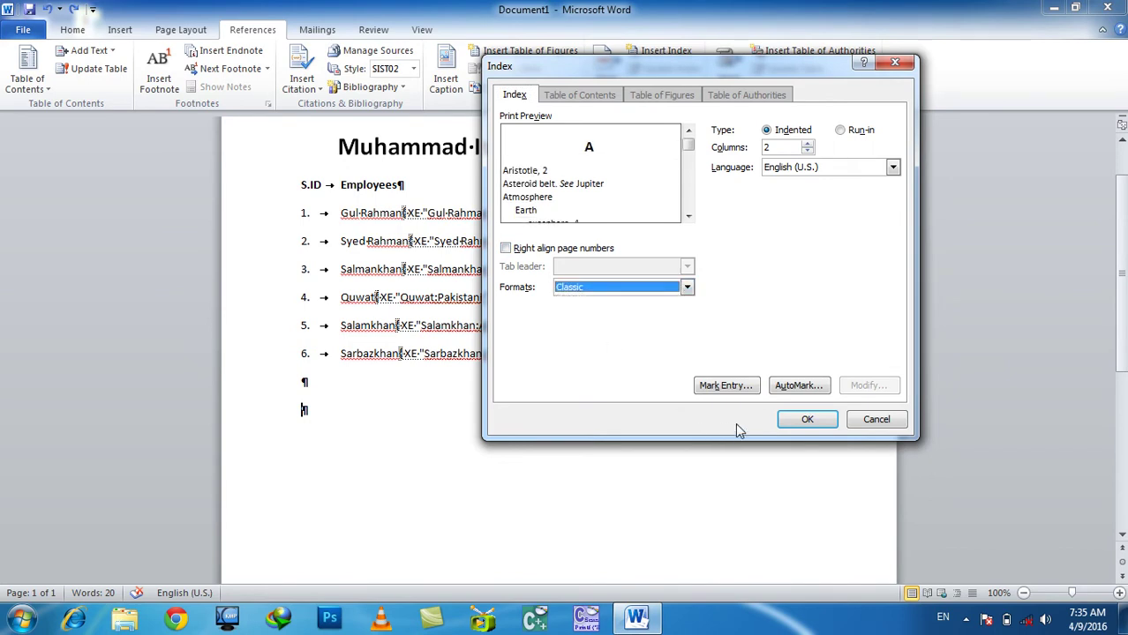
pyautogui.click(800, 420)
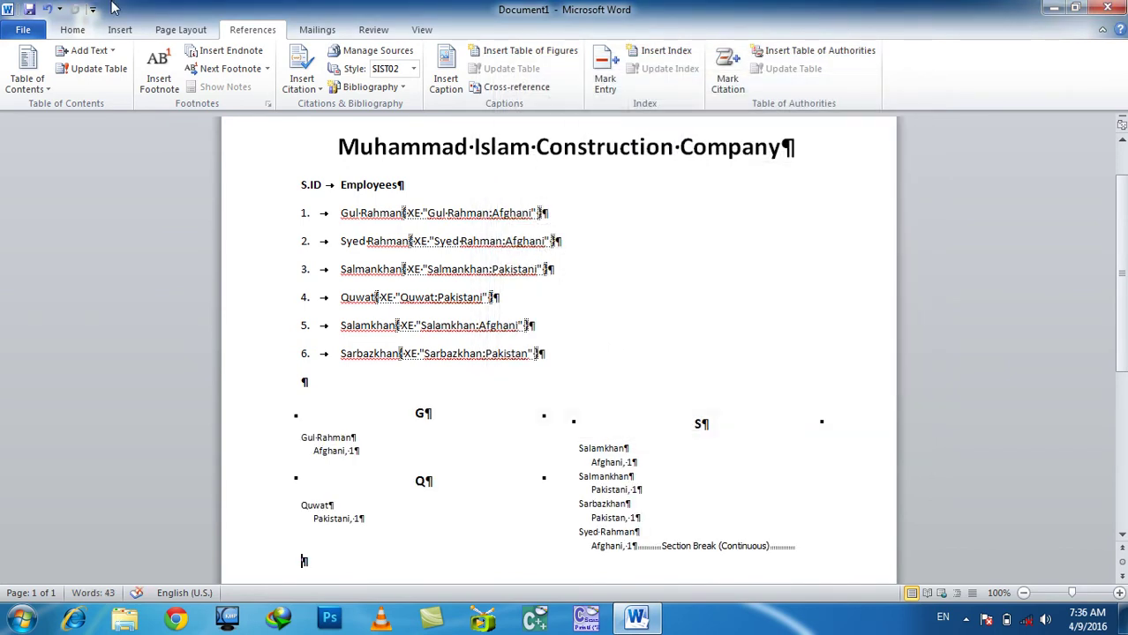
# - Hide formatting marks and index field codes, then undo the Classic index
pyautogui.click(81, 31)
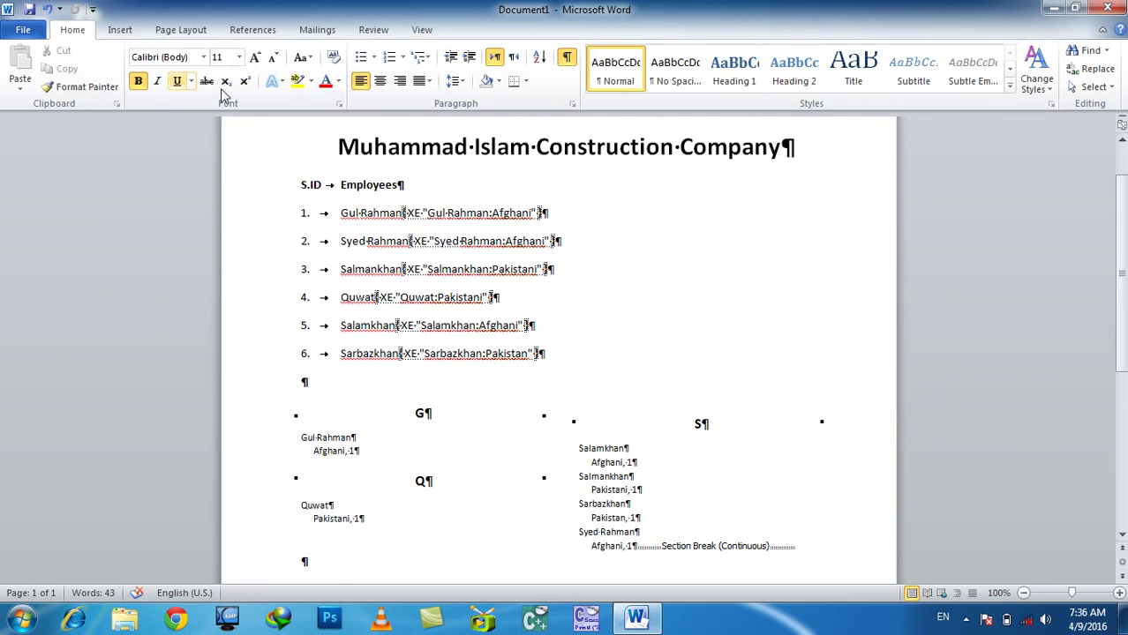
pyautogui.click(566, 58)
pyautogui.scroll(-1, 575, 342)
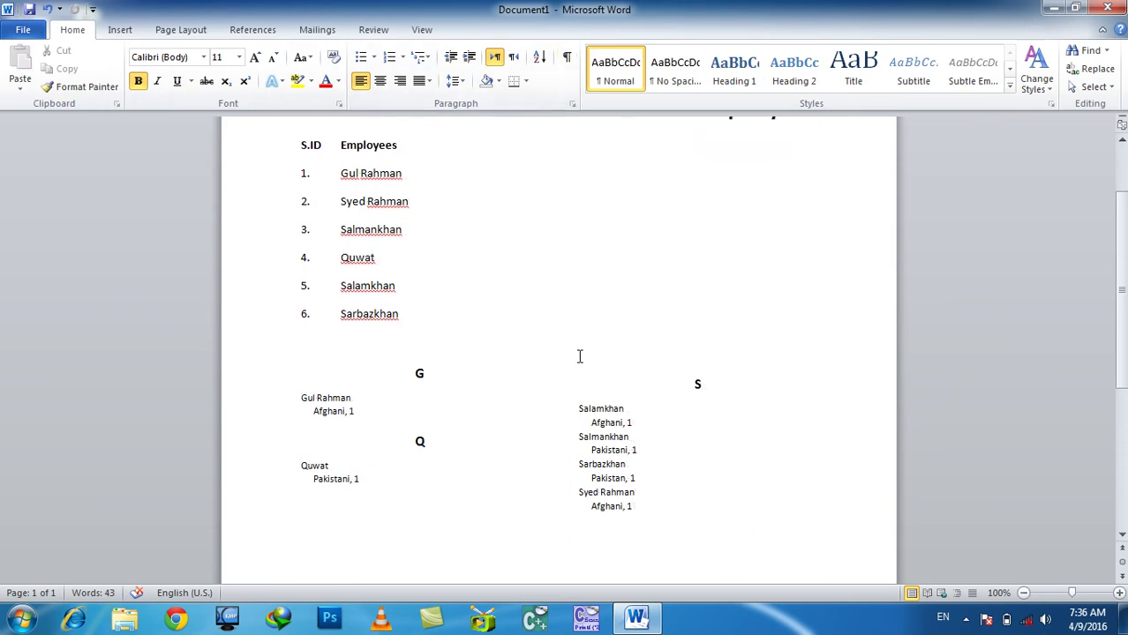
pyautogui.scroll(-1, 575, 342)
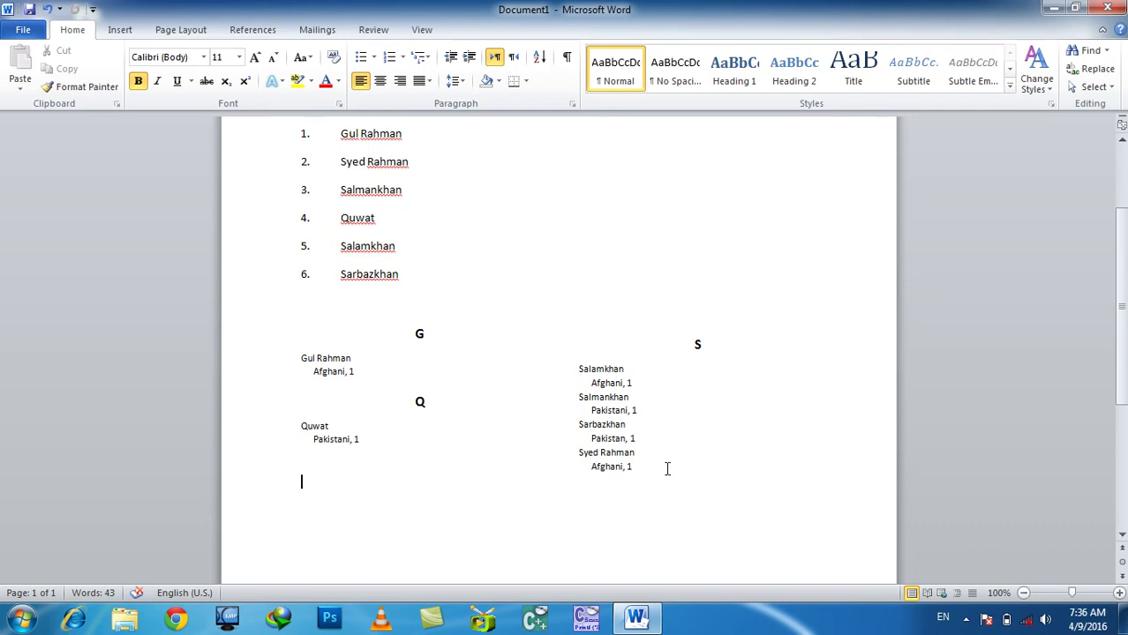
pyautogui.hotkey('ctrl', 'z')
pyautogui.hotkey('ctrl', 'z')
pyautogui.hotkey('ctrl', 'z')
pyautogui.hotkey('ctrl', 'z')
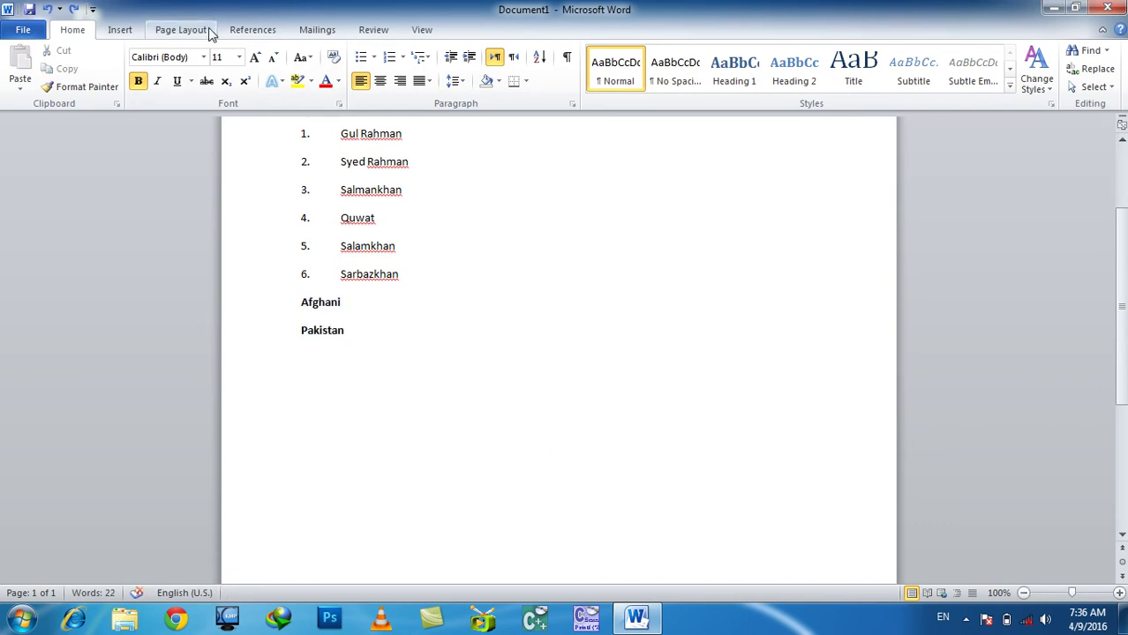
# - Insert an index at the end using the From template format
pyautogui.click(252, 30)
pyautogui.click(662, 50)
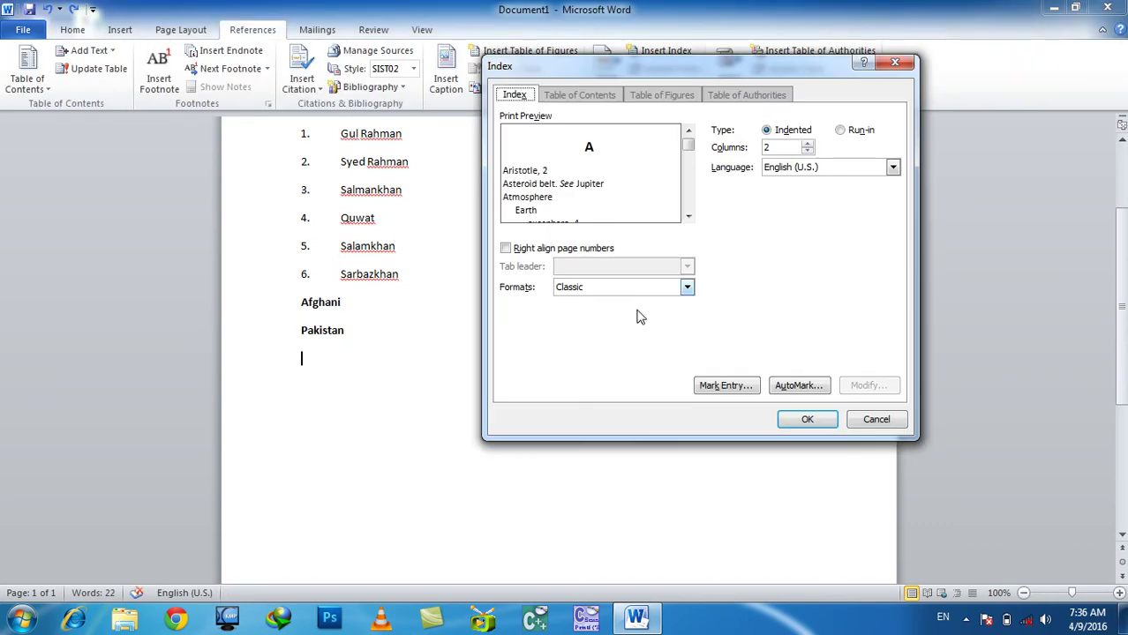
pyautogui.click(580, 286)
pyautogui.click(598, 298)
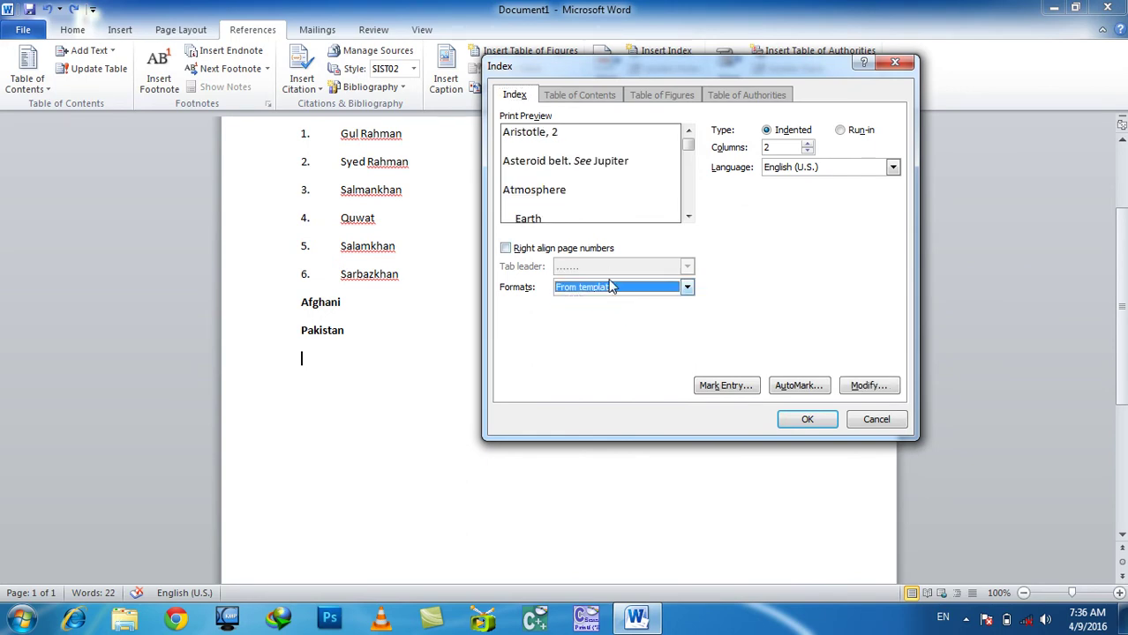
pyautogui.click(805, 420)
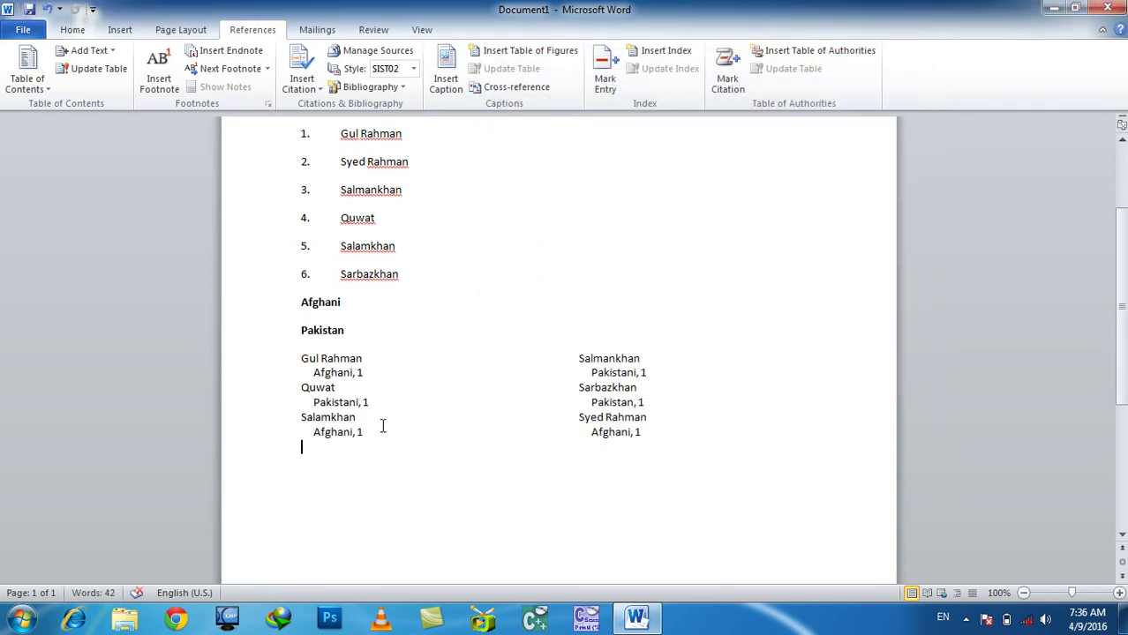
# - Select and inspect the inserted index entries, including the Quwat entry
pyautogui.moveTo(383, 376); pyautogui.dragTo(303, 359)
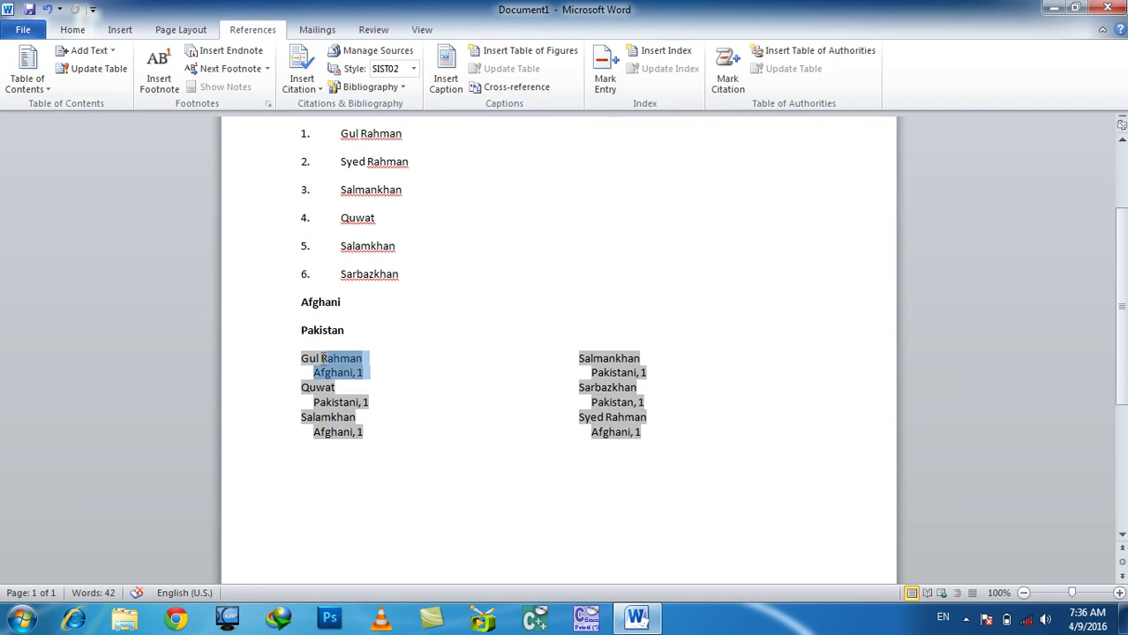
pyautogui.click(346, 388)
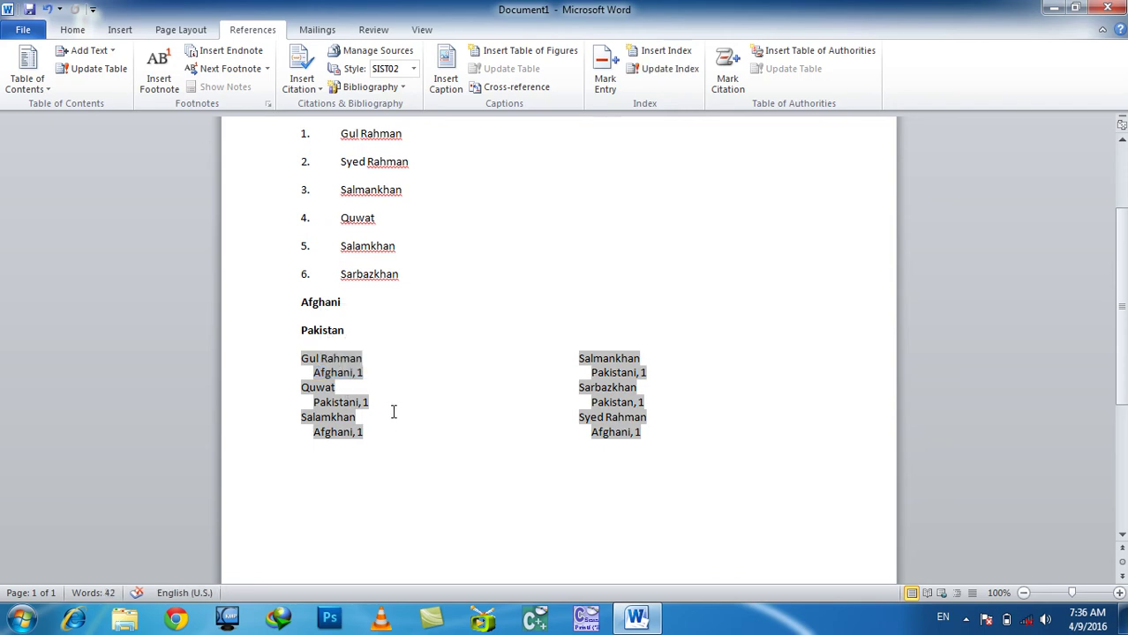
pyautogui.moveTo(371, 402); pyautogui.dragTo(304, 388)
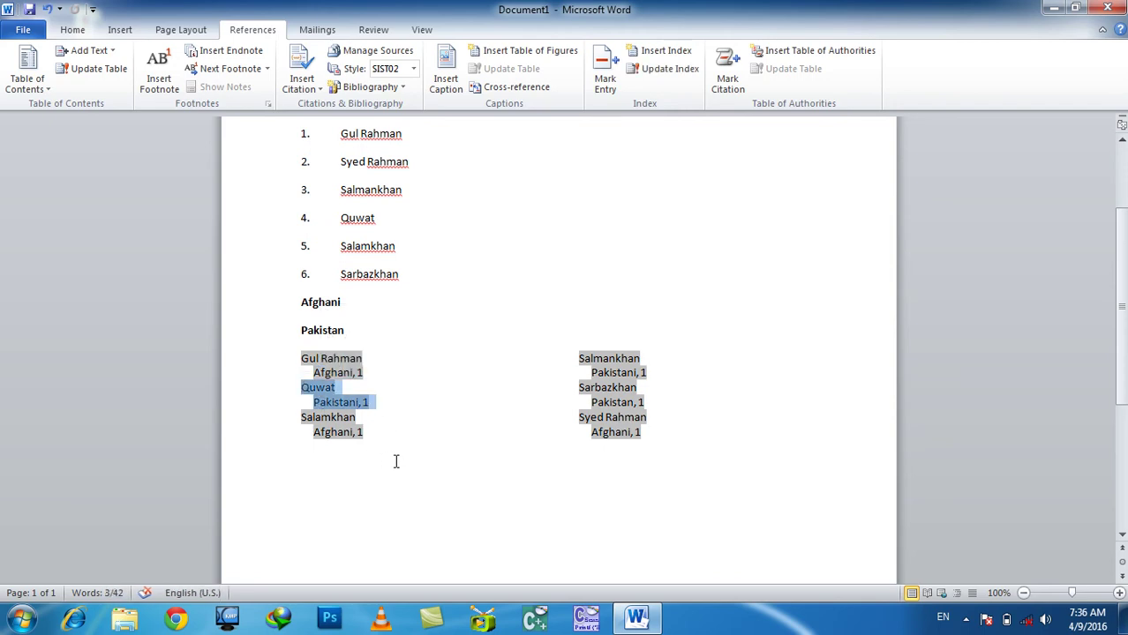
pyautogui.moveTo(400, 456); pyautogui.dragTo(304, 418)
pyautogui.click(373, 446)
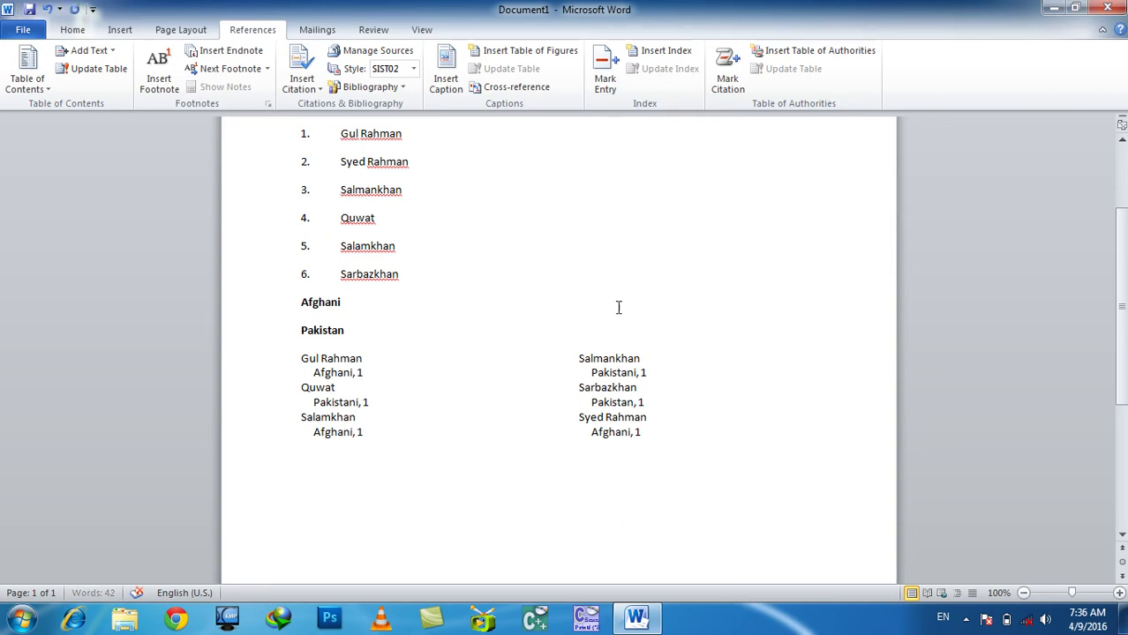
# - Replace the existing index with a Fancy-format index
pyautogui.click(645, 53)
pyautogui.click(686, 287)
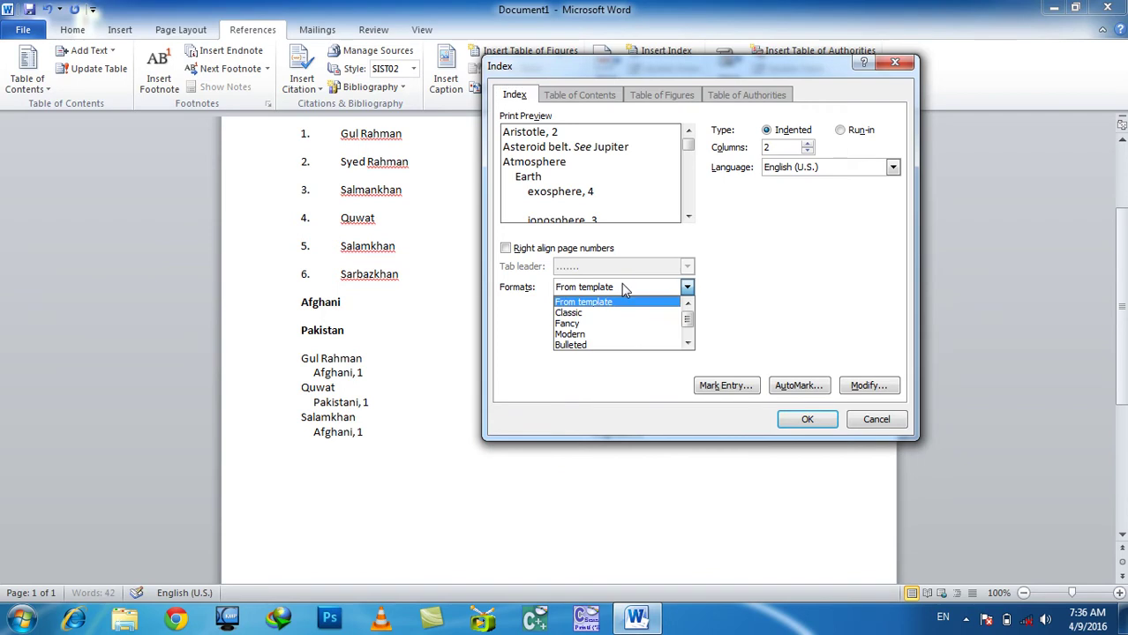
pyautogui.click(596, 324)
pyautogui.click(807, 419)
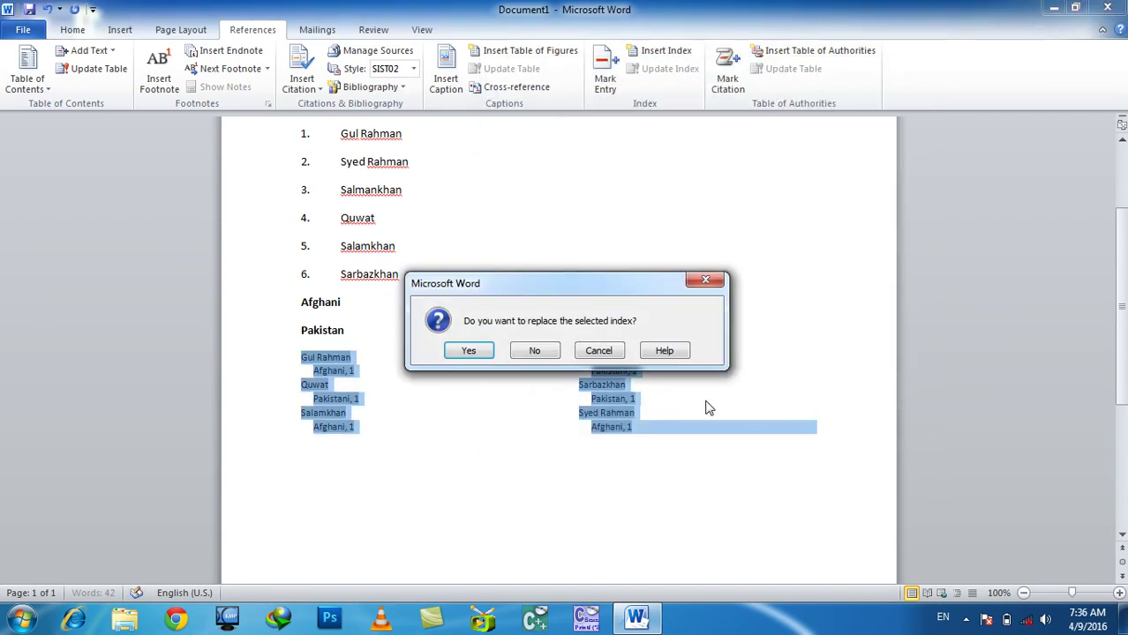
pyautogui.click(468, 350)
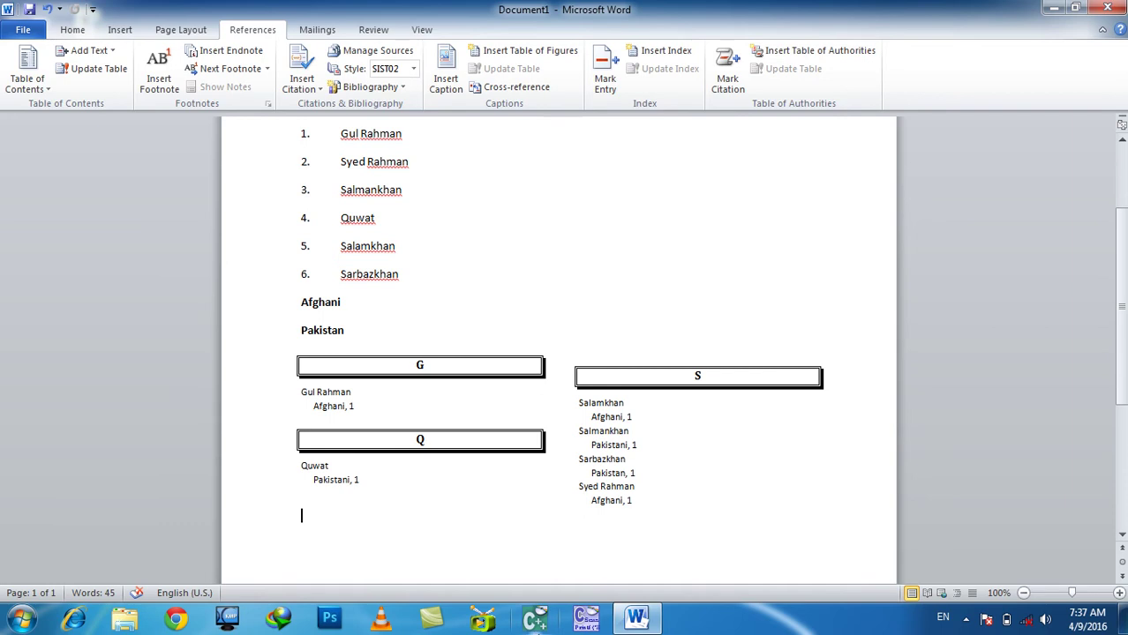
# - Replace the existing index with a Modern-format index, then close the document
pyautogui.click(662, 51)
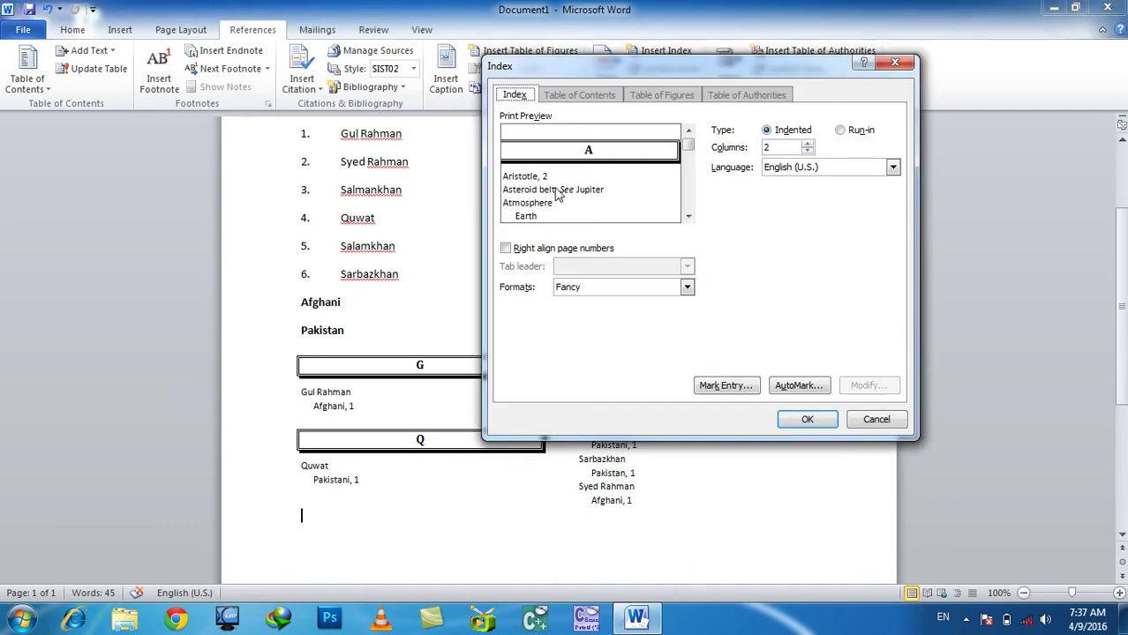
pyautogui.click(587, 287)
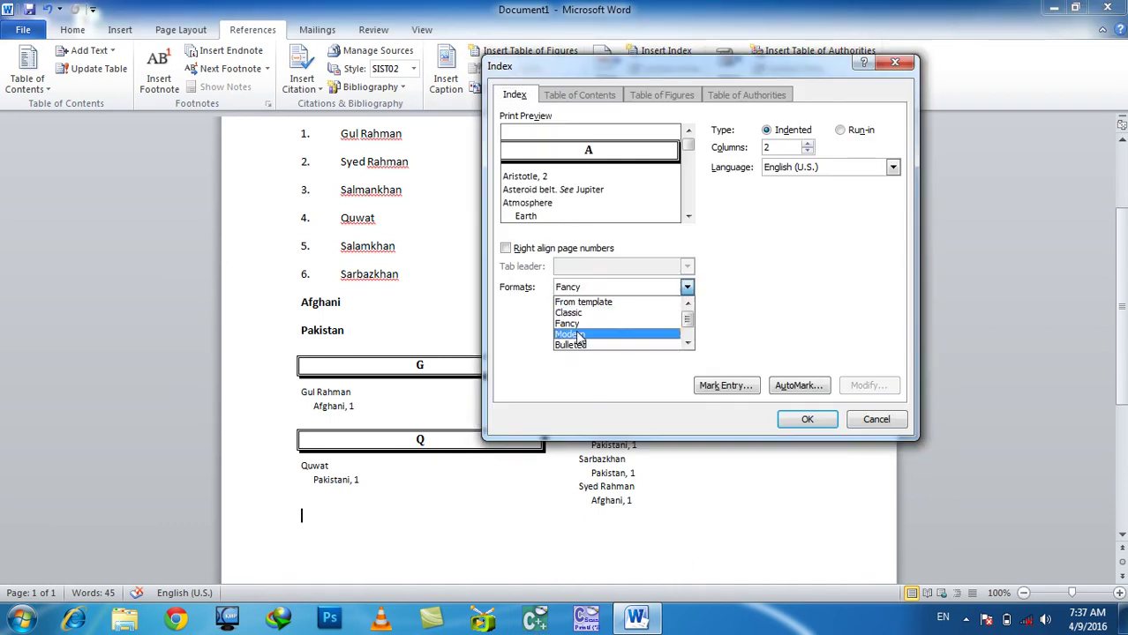
pyautogui.click(580, 336)
pyautogui.click(819, 421)
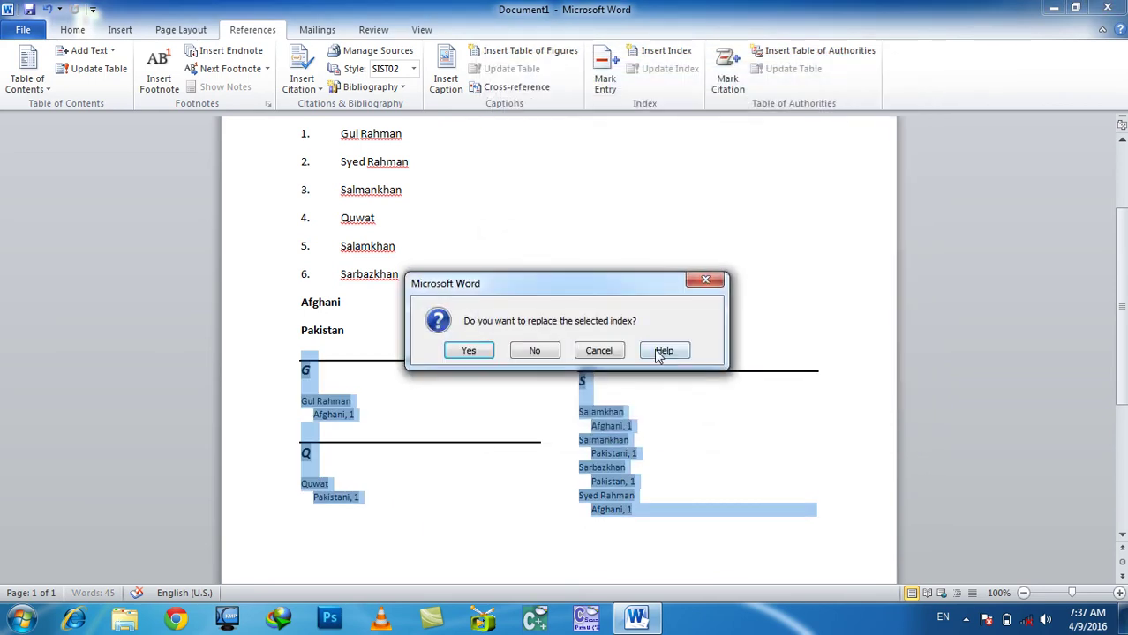
pyautogui.click(484, 350)
pyautogui.click(682, 465)
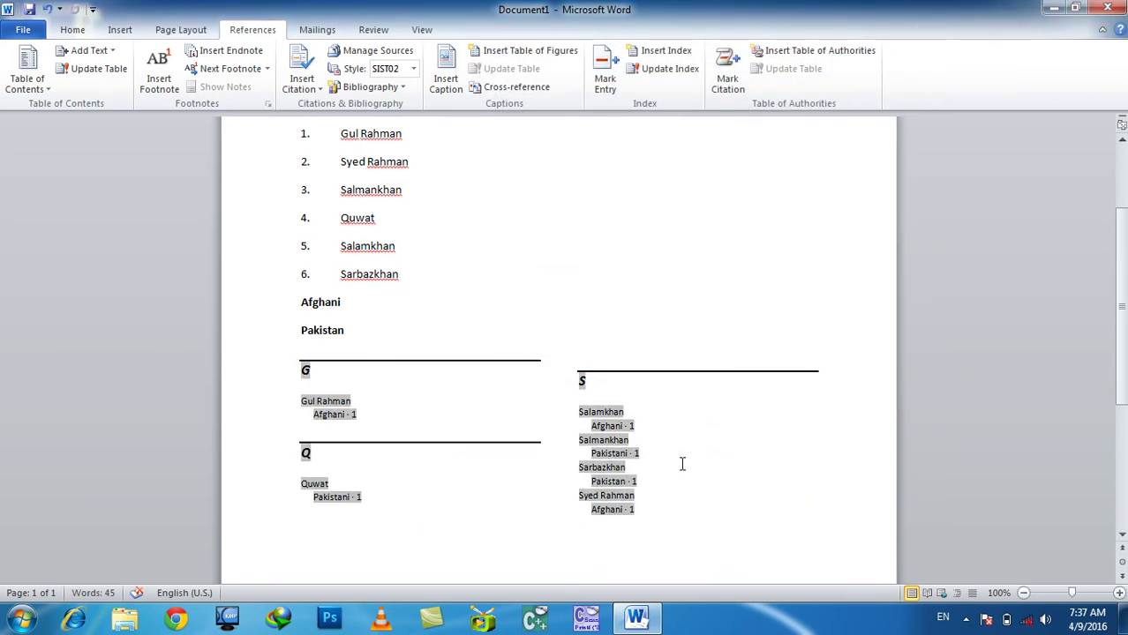
pyautogui.hotkey('ctrl', 'w')
# - Discard the old document's changes and start a new blank document
pyautogui.press('n')
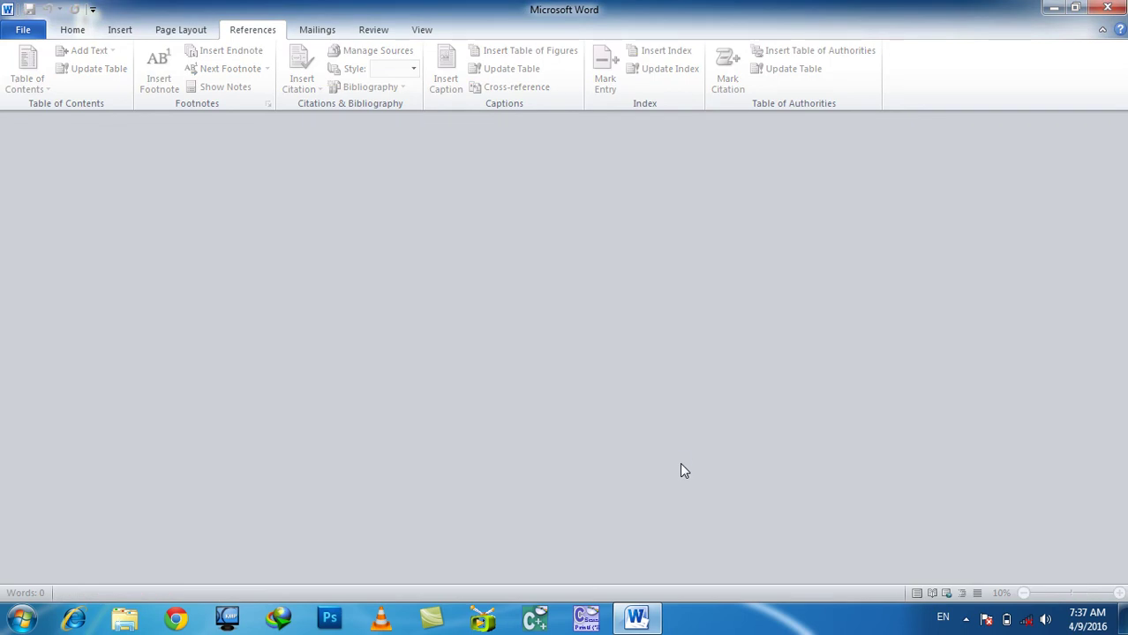
pyautogui.hotkey('ctrl', 'n')
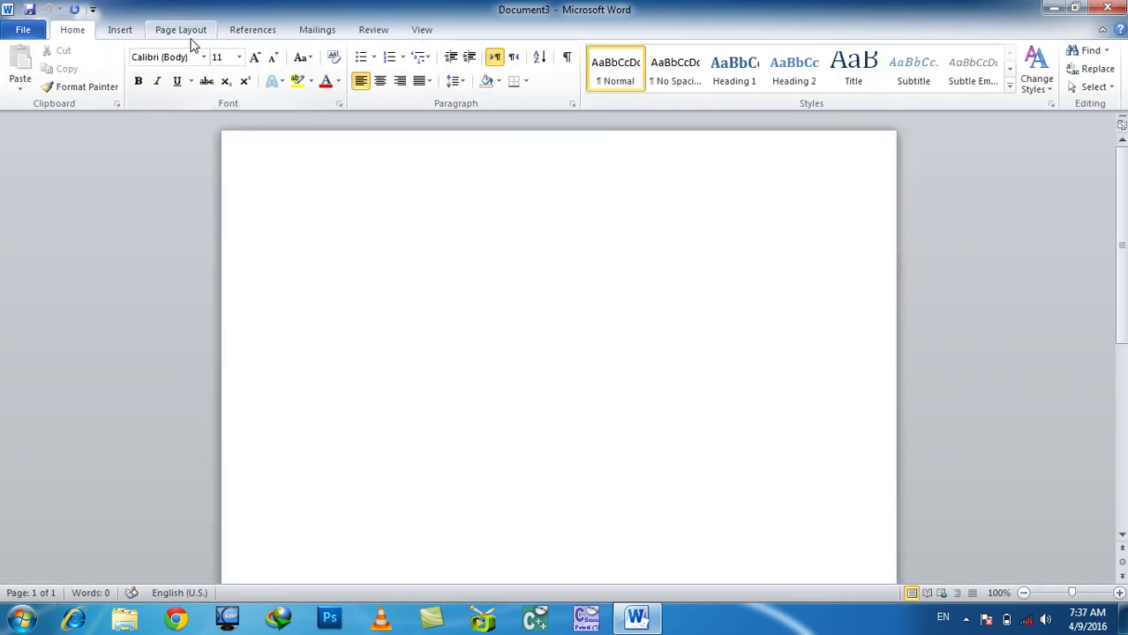
pyautogui.click(188, 31)
pyautogui.click(247, 30)
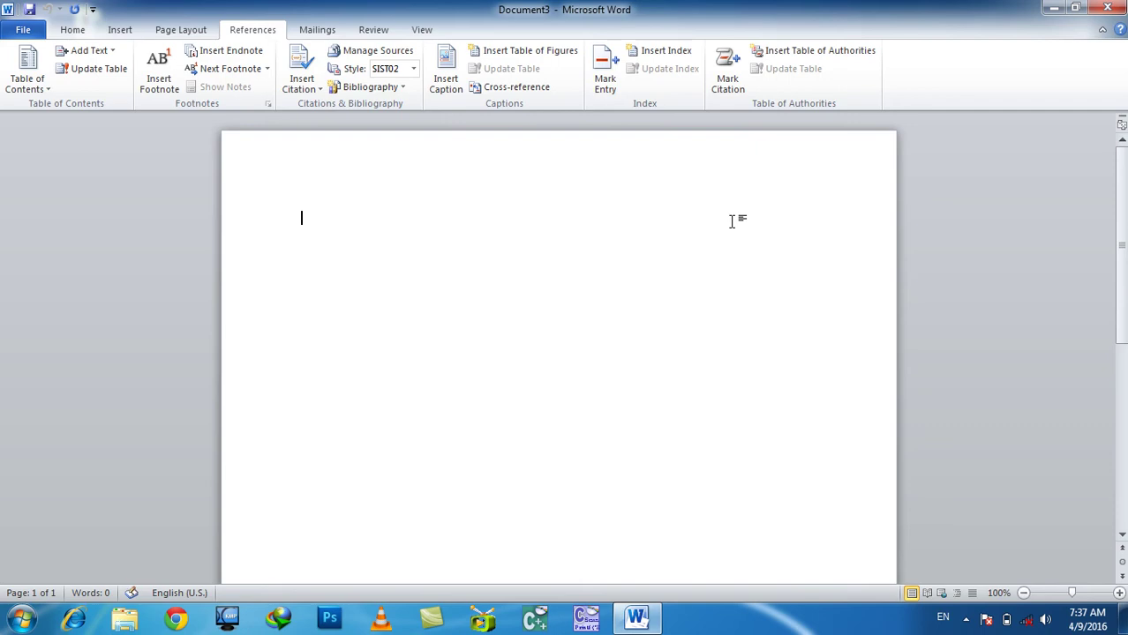
# - Enter the names Islam, Khan, Jan, Salam and Kamal on separate lines
pyautogui.write('Islam')
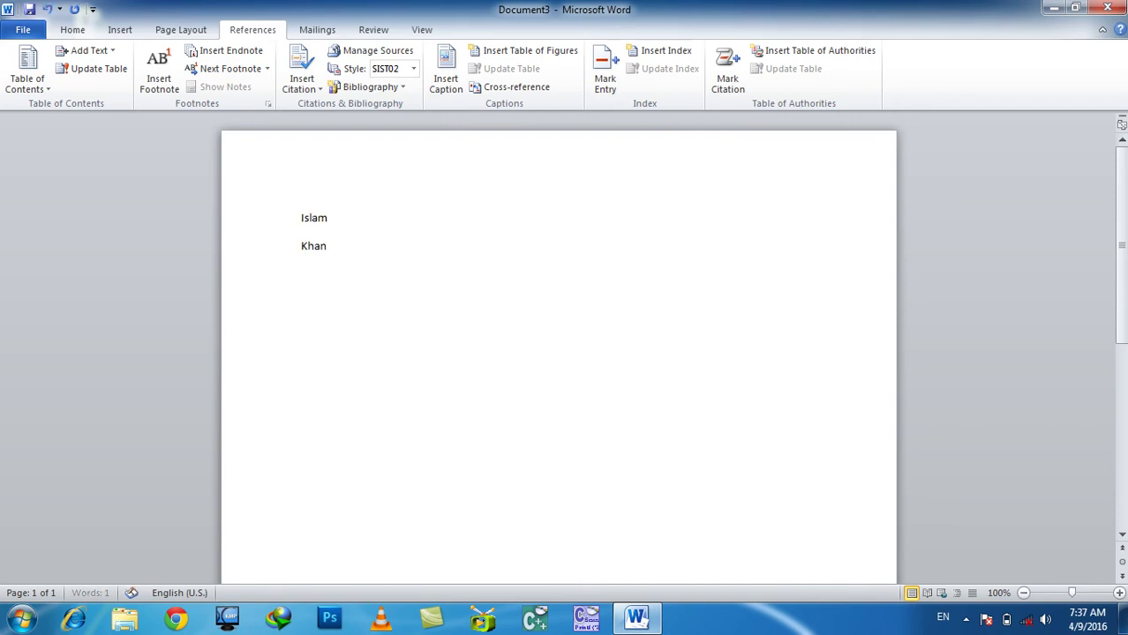
pyautogui.write('am')
pyautogui.press('Return')
pyautogui.write('Km')
pyautogui.press('BackSpace')
pyautogui.press('BackSpace')
pyautogui.press('BackSpace')
pyautogui.press('BackSpace')
pyautogui.press('BackSpace')
pyautogui.write('am,al')
pyautogui.press('BackSpace')
pyautogui.press('BackSpace')
pyautogui.press('BackSpace')
pyautogui.write('al')
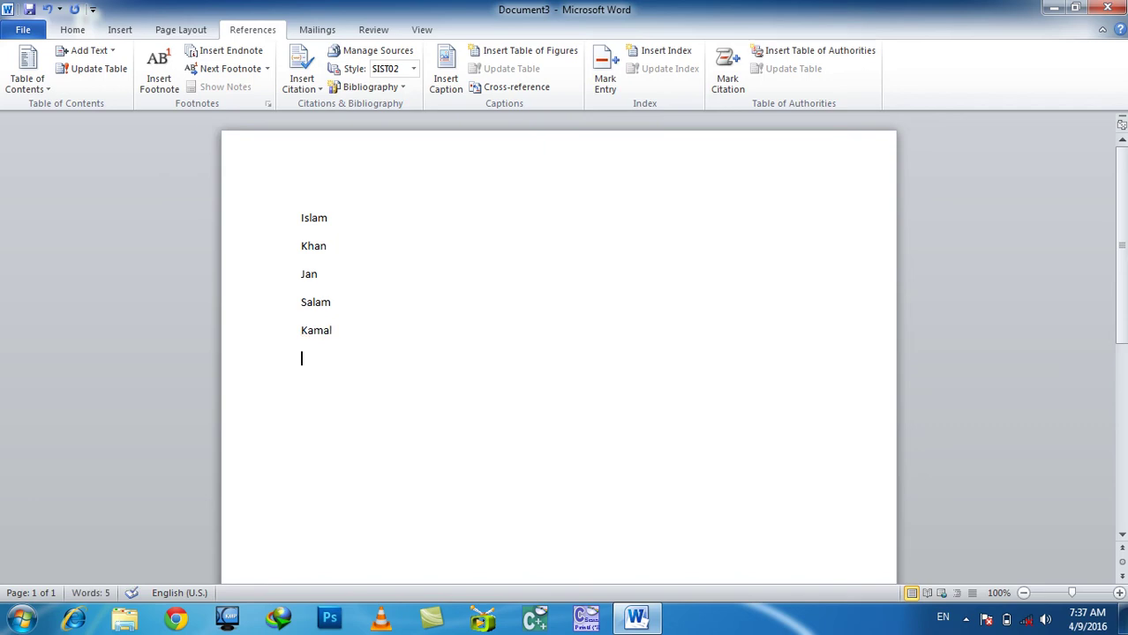
# - Add an SID heading line above Islam
pyautogui.press('Home')
pyautogui.press('Return')
pyautogui.press('Up')
pyautogui.write('E')
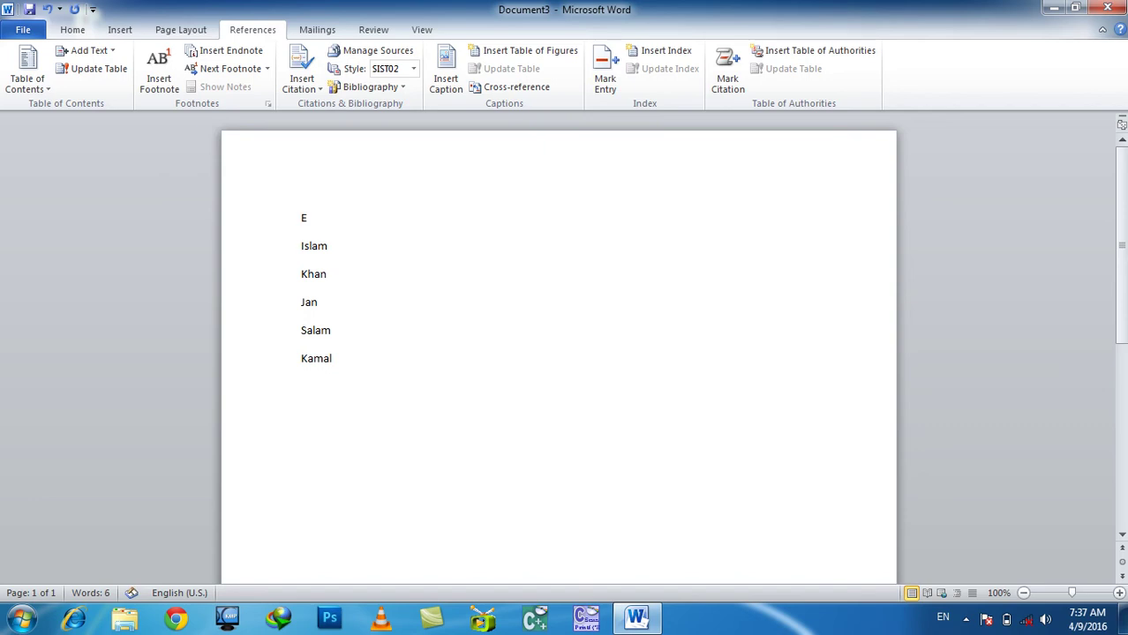
pyautogui.write('.ID')
pyautogui.press('BackSpace')
pyautogui.press('BackSpace')
pyautogui.write('SID')
# - Make the SID heading bold
pyautogui.hotkey('shift', 'Left')
pyautogui.hotkey('shift', 'Left')
pyautogui.hotkey('shift', 'Left')
pyautogui.hotkey('ctrl', 'b')
pyautogui.press('Down')
pyautogui.hotkey('shift', 'Left')
pyautogui.hotkey('shift', 'Up')
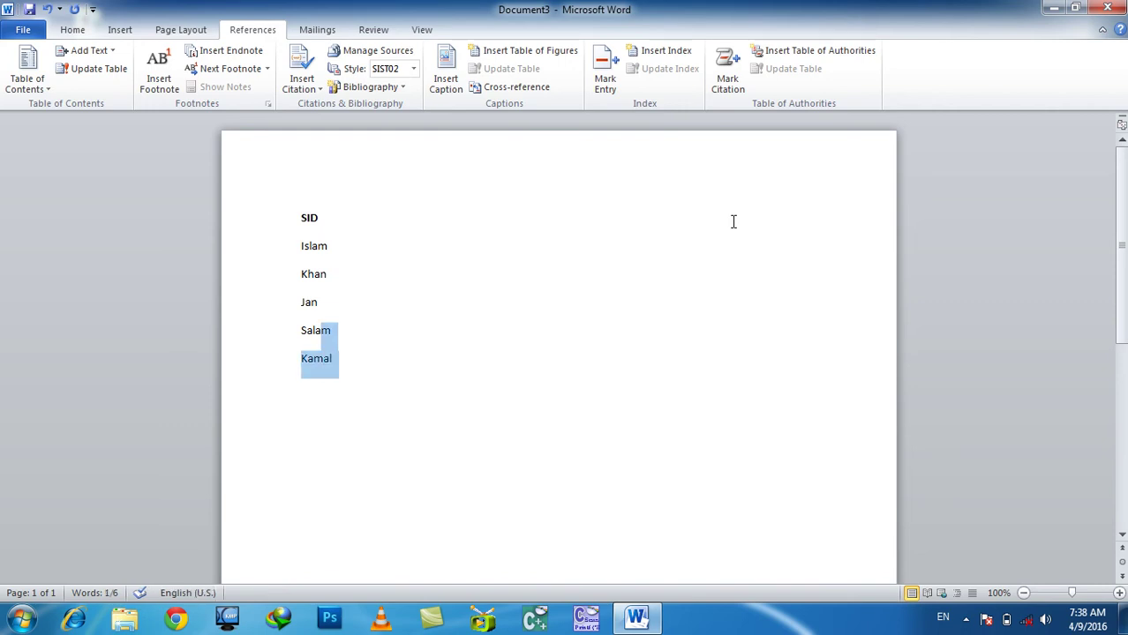
pyautogui.hotkey('shift', 'Up')
pyautogui.hotkey('shift', 'Up')
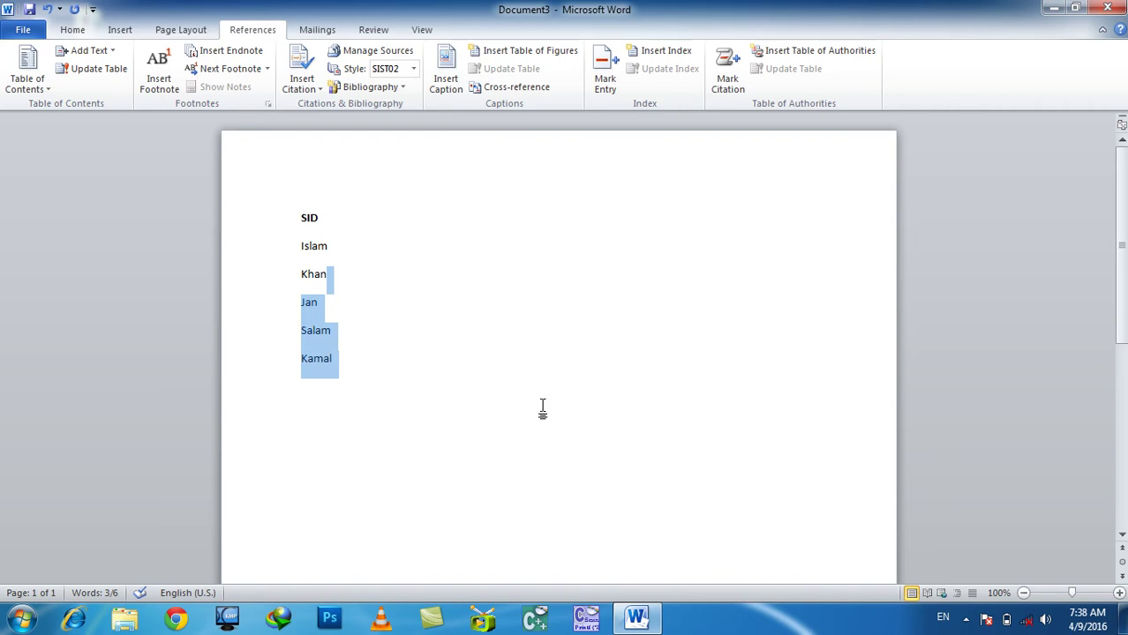
pyautogui.click(541, 408)
# - From Mark Citation, browse the Category list, leave Cases selected, and open Edit Category
pyautogui.click(716, 92)
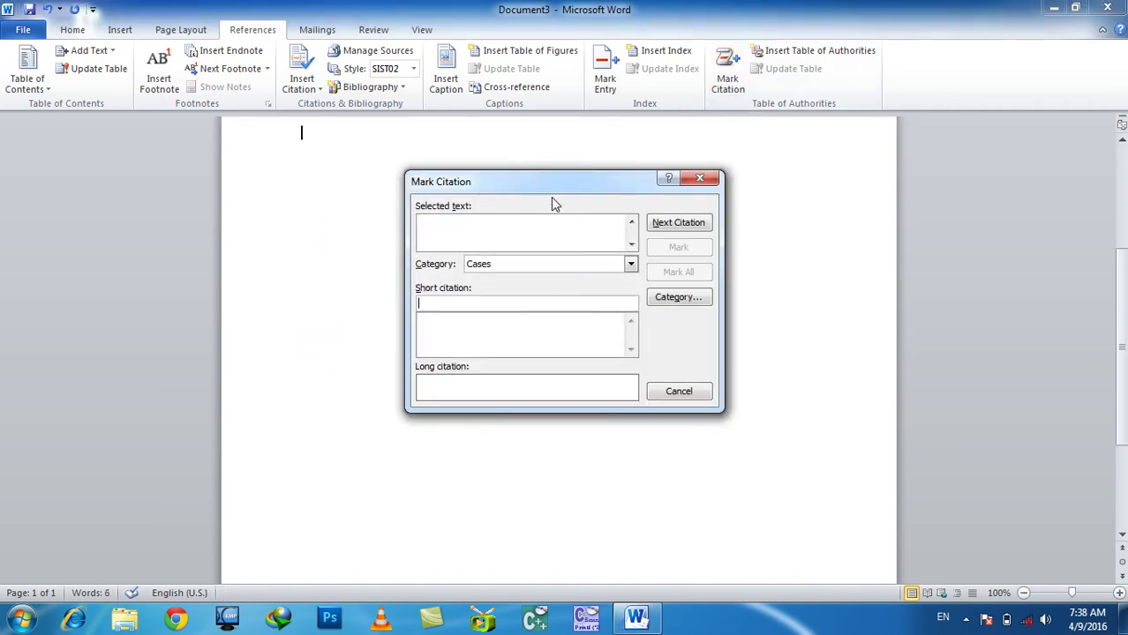
pyautogui.click(1119, 139)
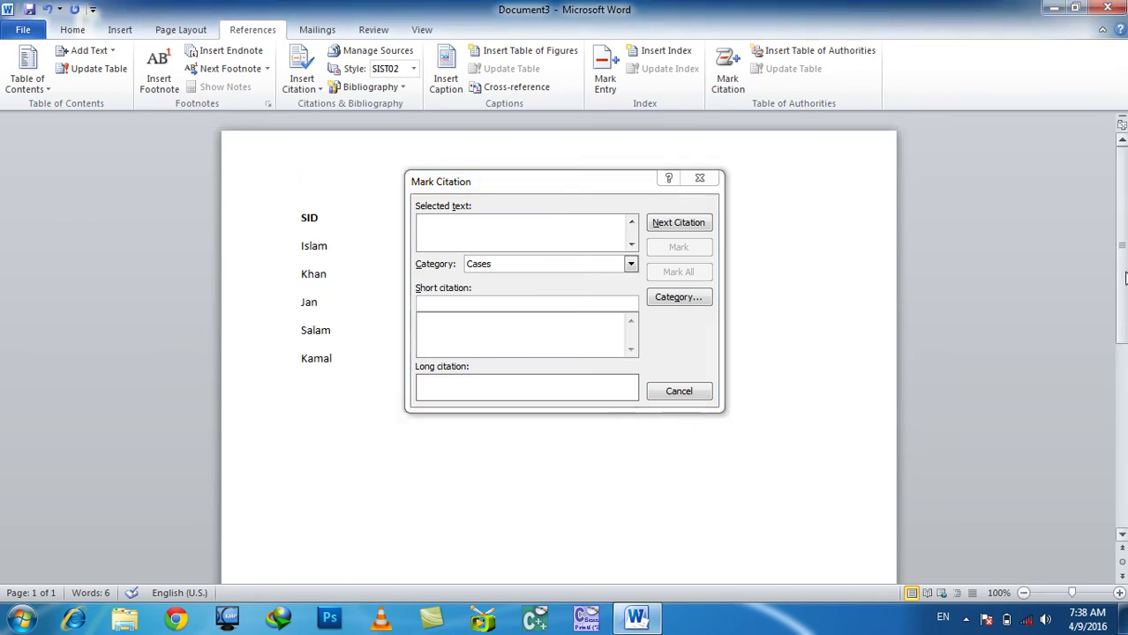
pyautogui.click(426, 231)
pyautogui.click(496, 266)
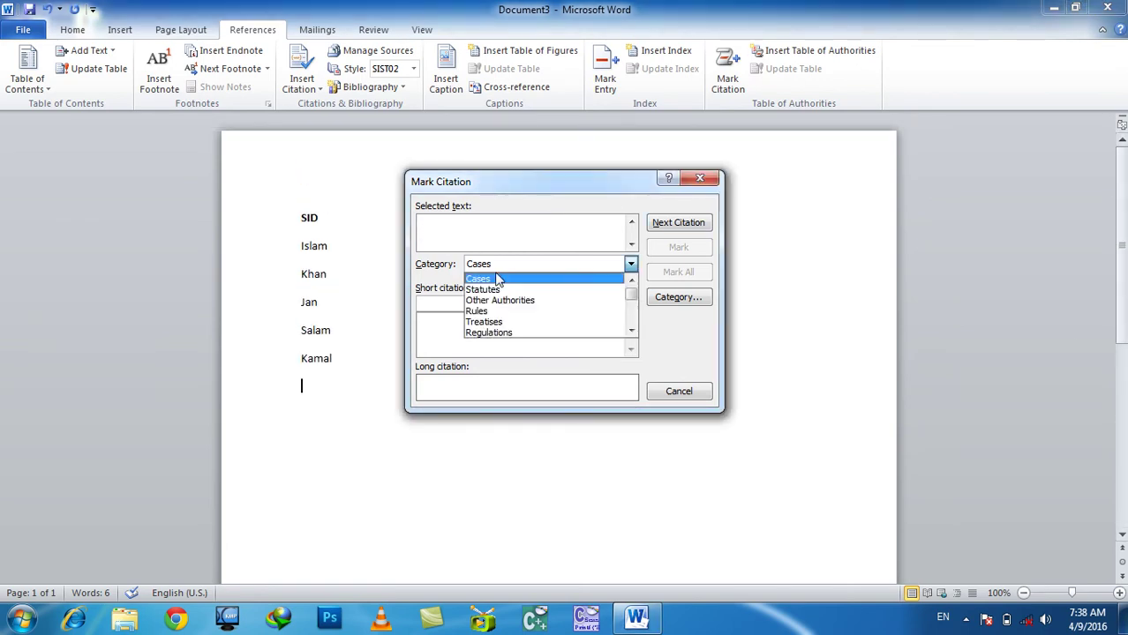
pyautogui.scroll(-2, 490, 318)
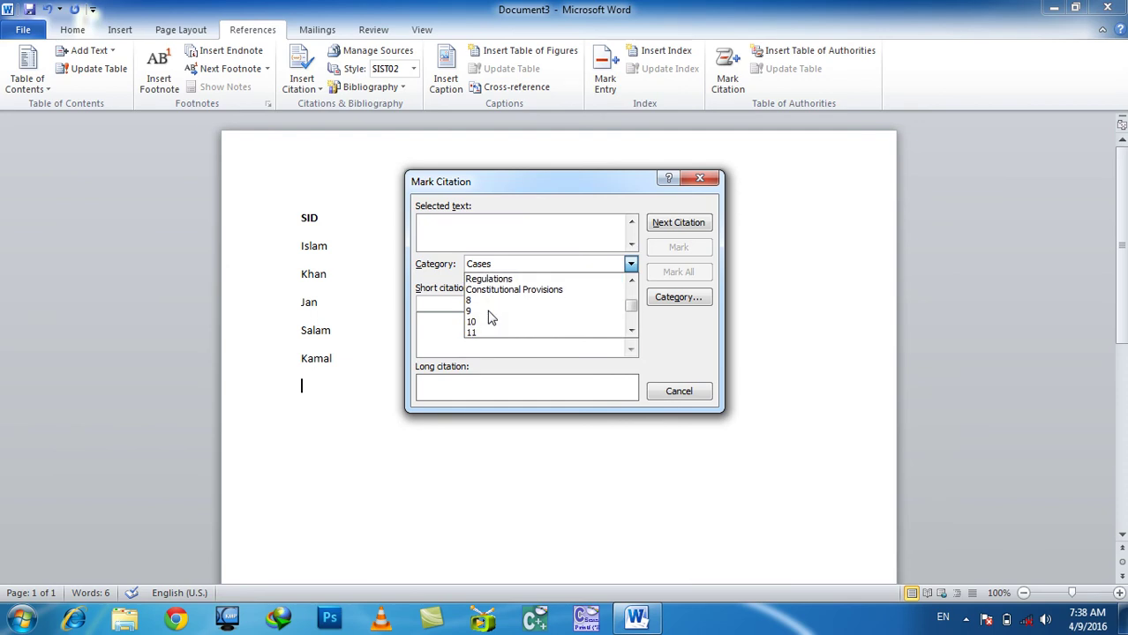
pyautogui.scroll(2, 490, 315)
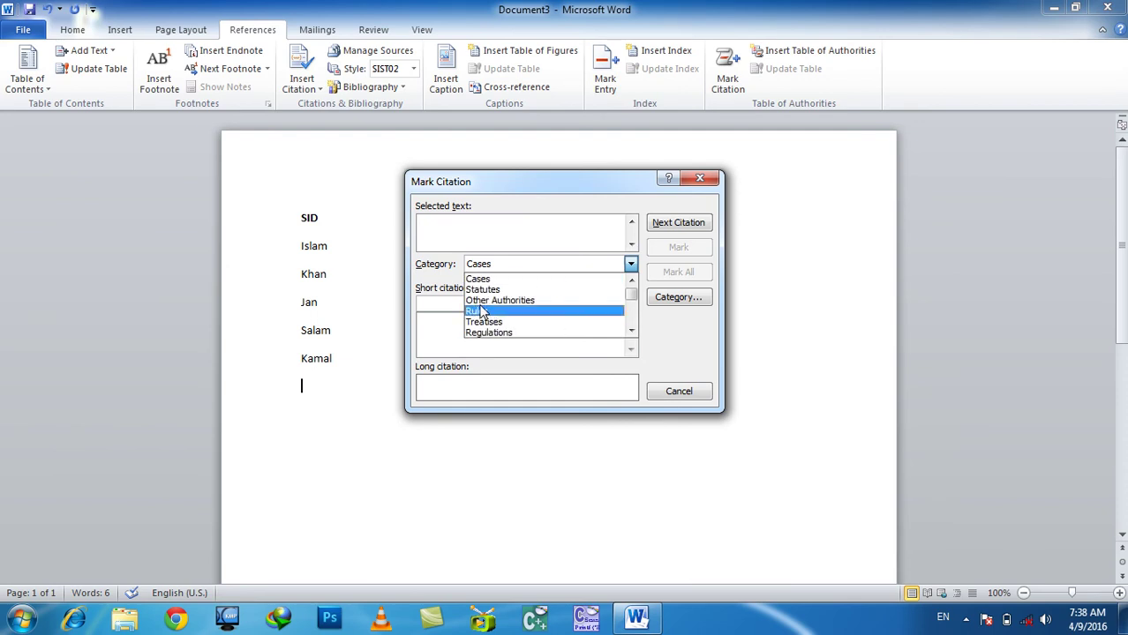
pyautogui.click(431, 287)
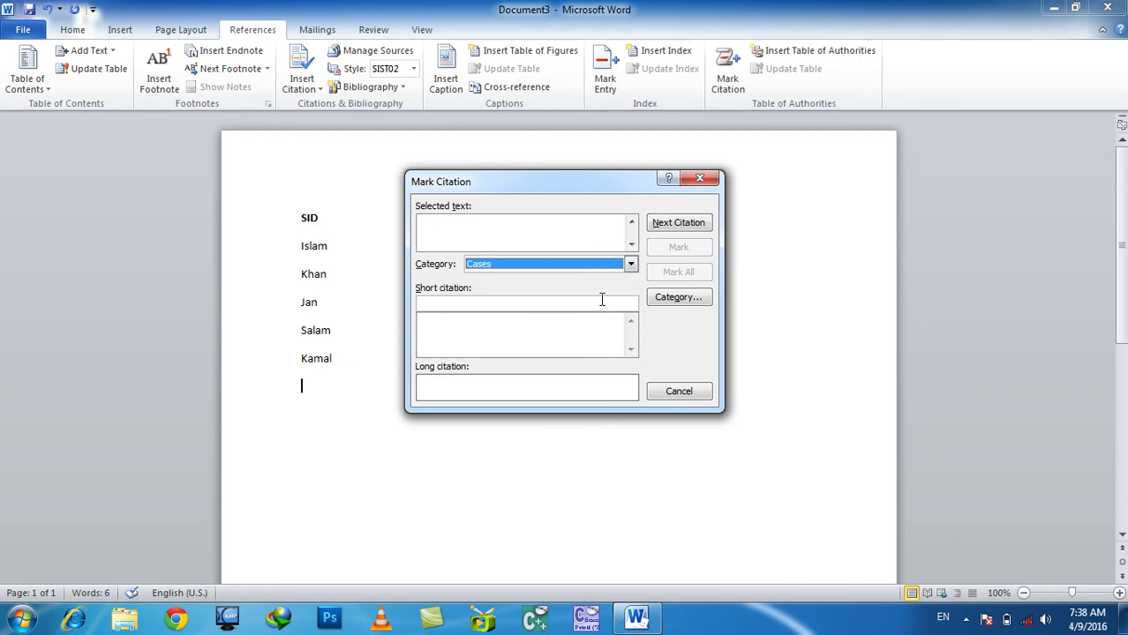
pyautogui.click(671, 301)
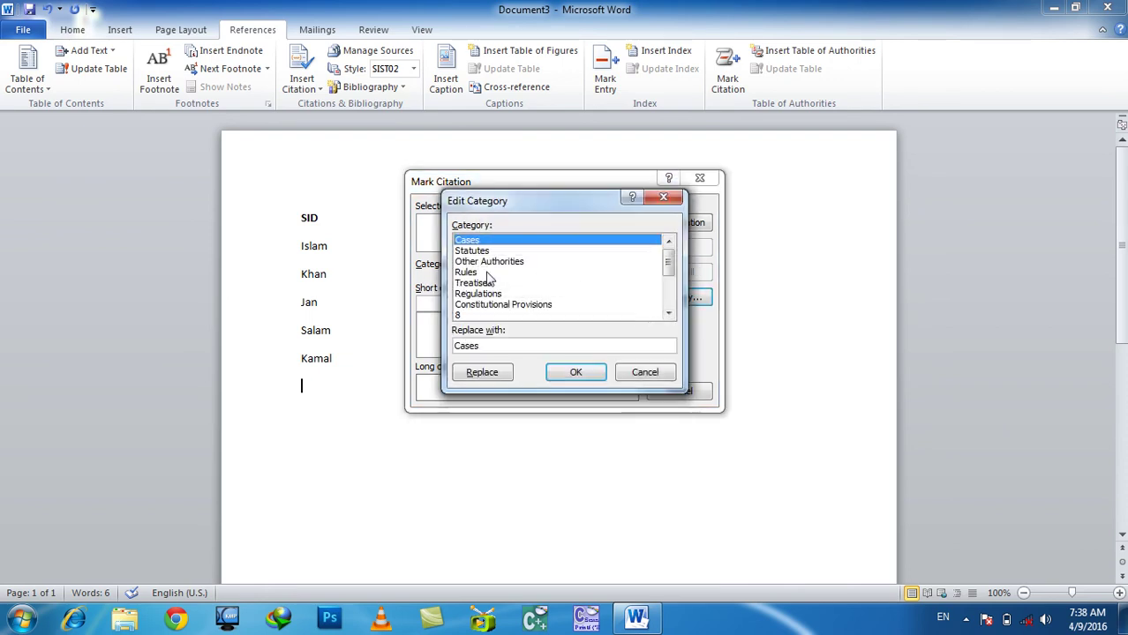
# - Rename citation category 8 to DIT Students
pyautogui.click(476, 315)
pyautogui.press('Tab')
pyautogui.write('DIT')
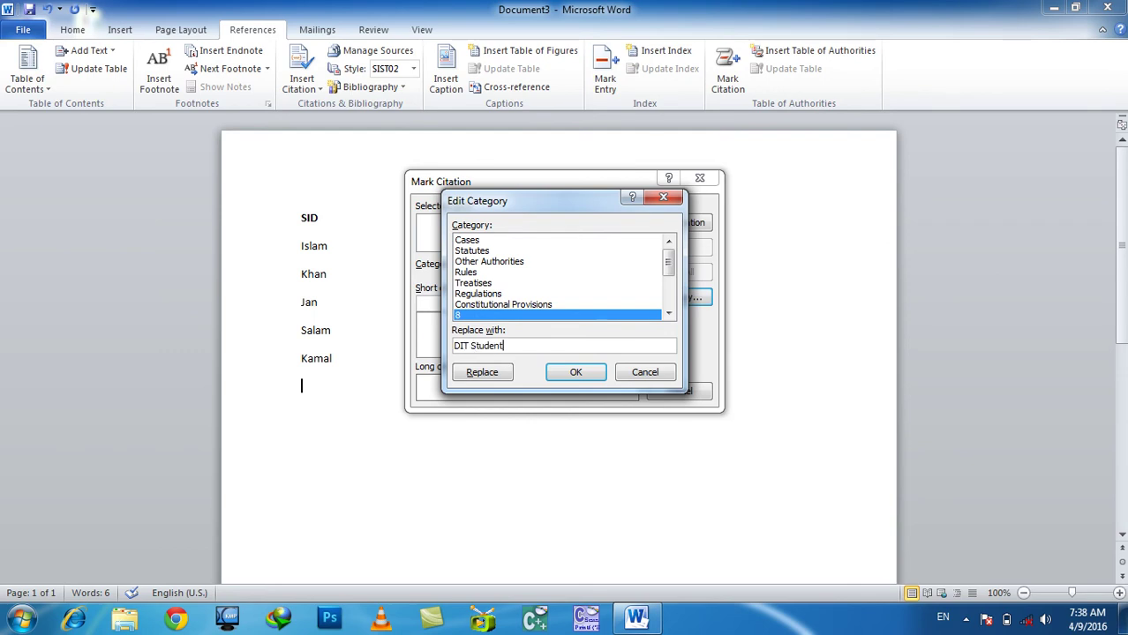
pyautogui.write('s')
pyautogui.click(477, 374)
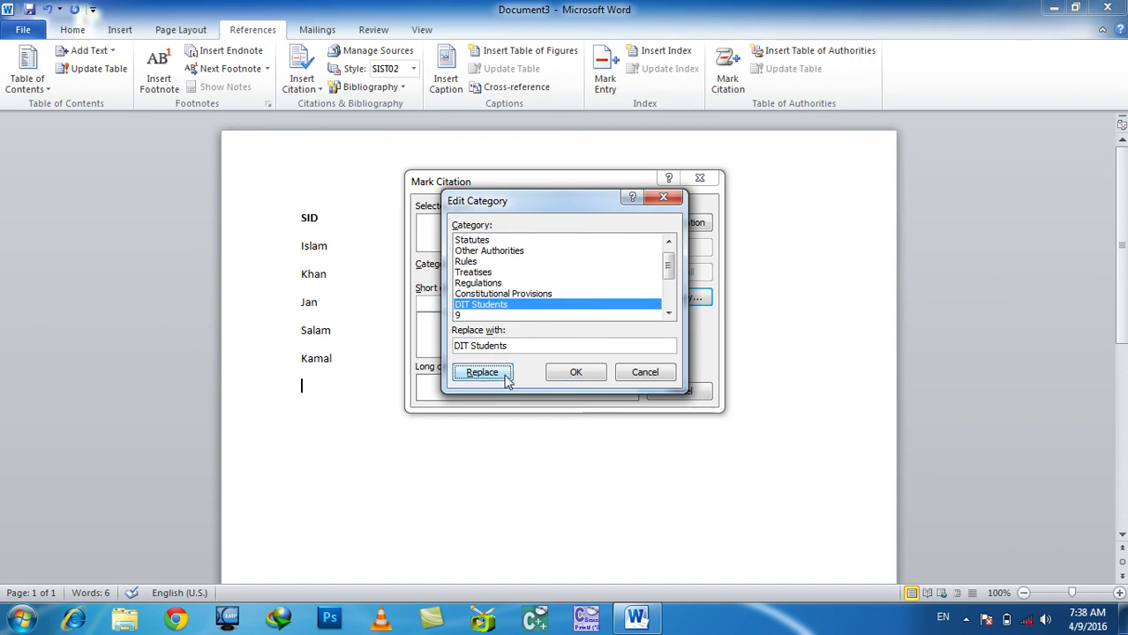
# - Rename citation category 9 to CIT Students and confirm the category changes
pyautogui.click(562, 315)
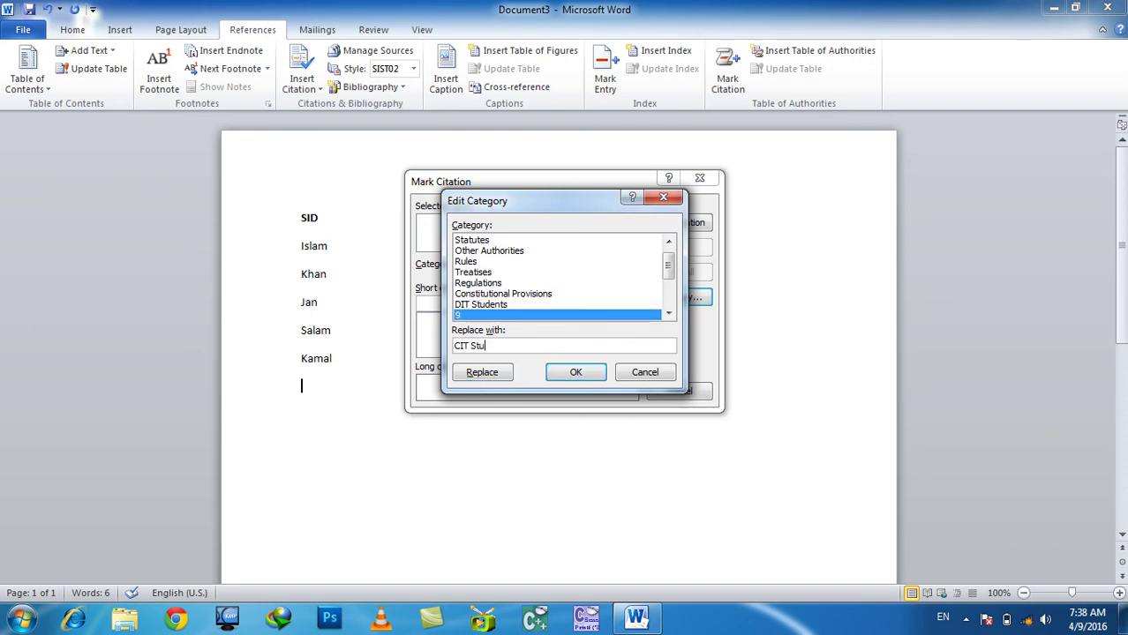
pyautogui.write('s')
pyautogui.click(468, 381)
pyautogui.click(565, 376)
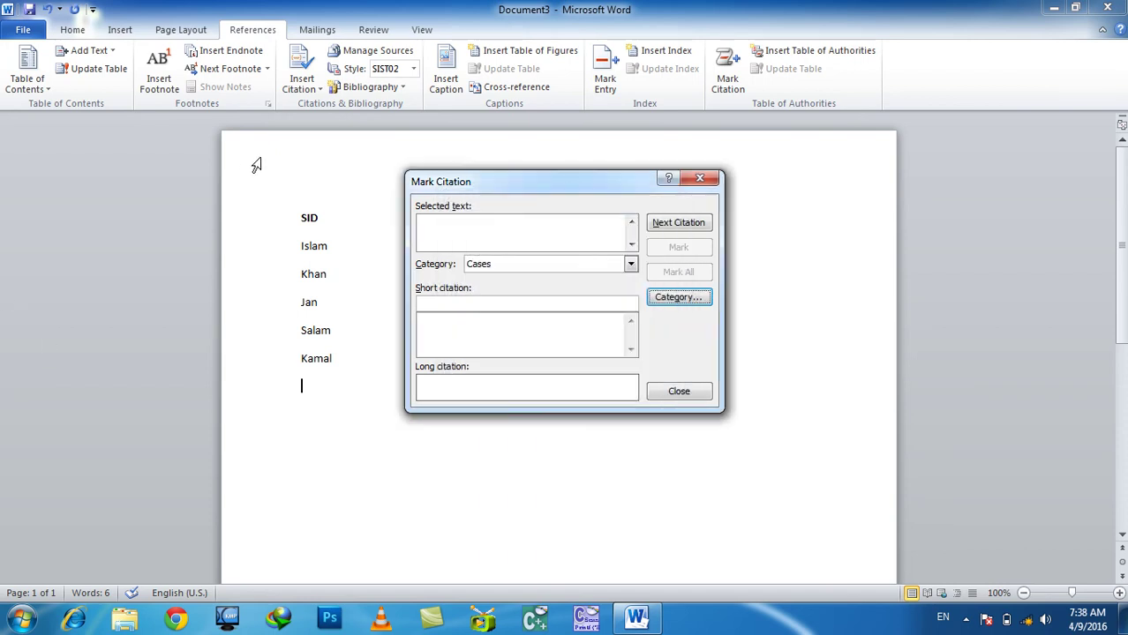
# - Mark Islam, Khan and Jan as citations under the DIT Students category
pyautogui.doubleClick(313, 246)
pyautogui.click(544, 241)
pyautogui.click(534, 264)
pyautogui.scroll(-1, 522, 313)
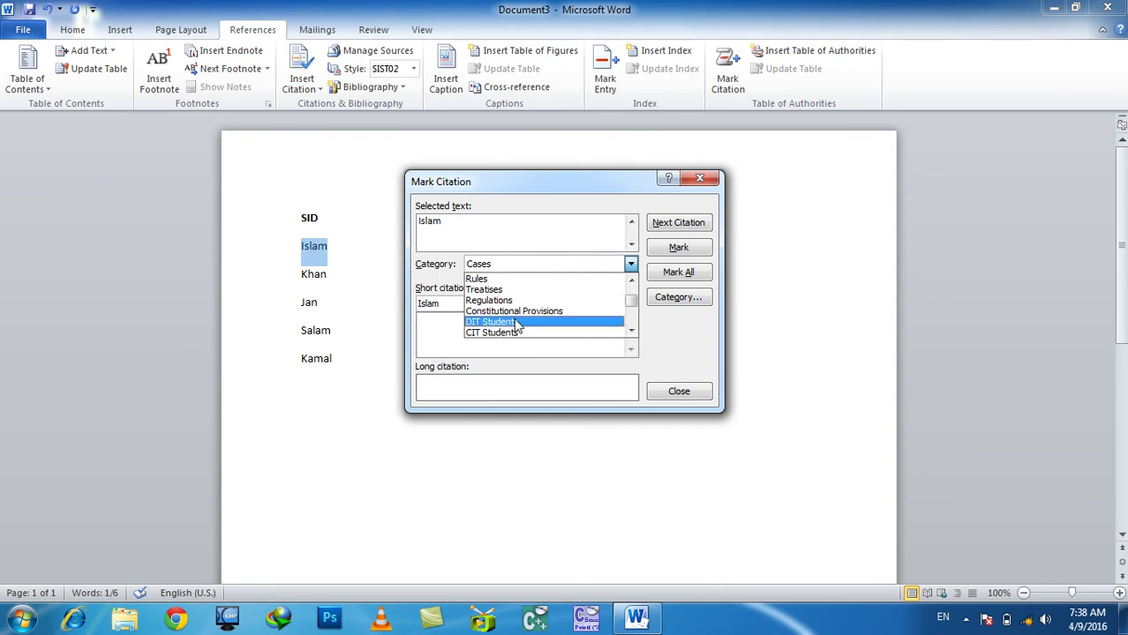
pyautogui.click(521, 321)
pyautogui.click(675, 248)
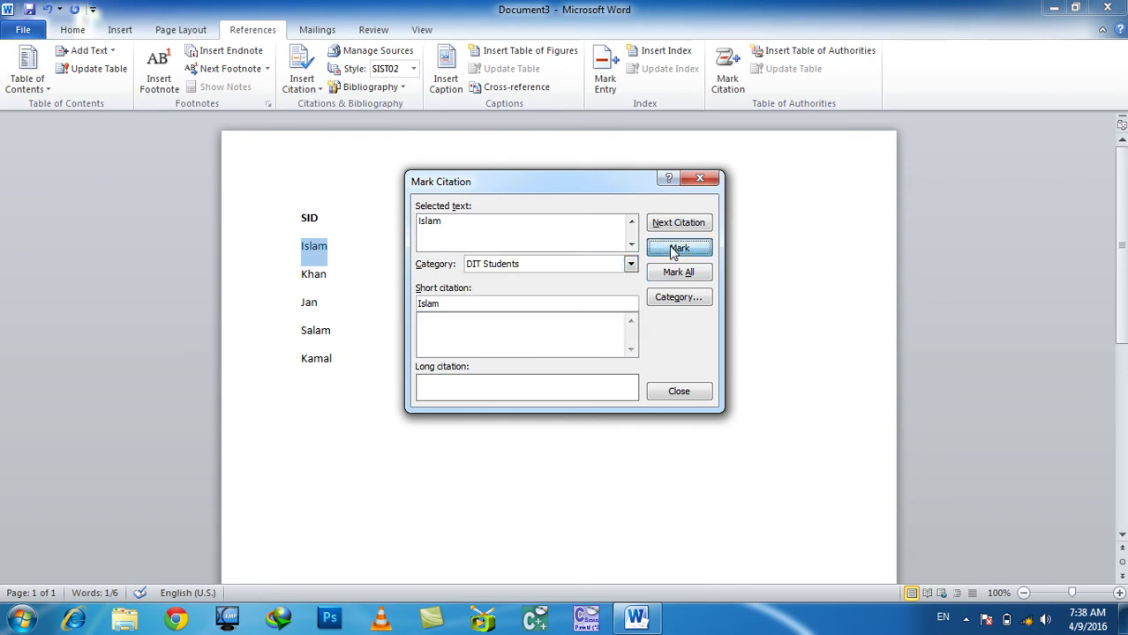
pyautogui.doubleClick(309, 164)
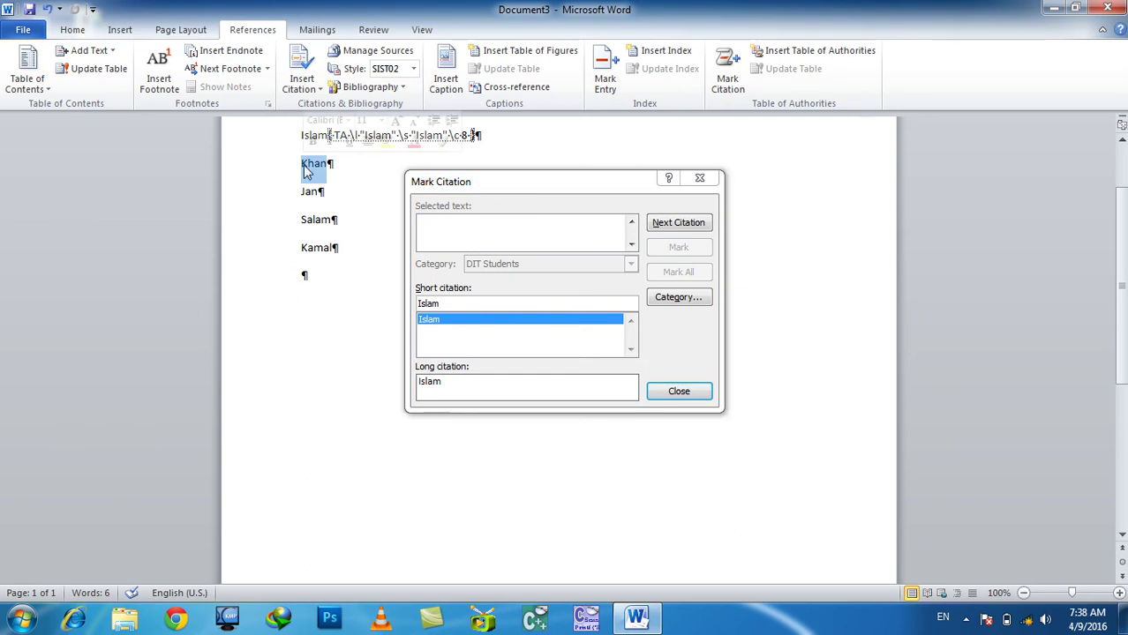
pyautogui.click(502, 242)
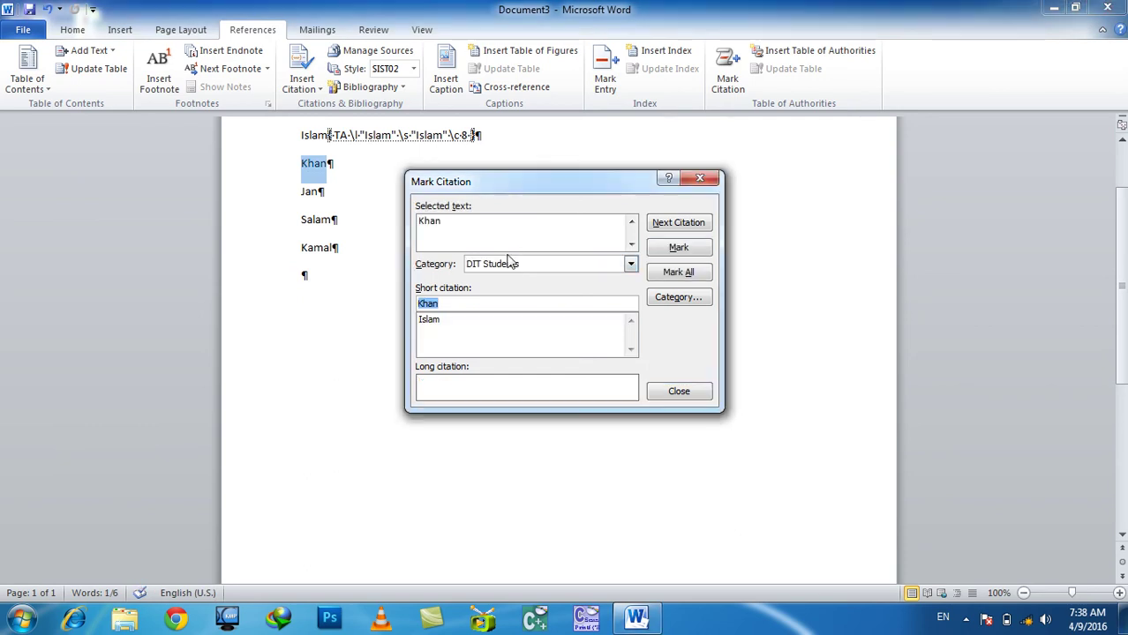
pyautogui.click(678, 247)
pyautogui.doubleClick(311, 164)
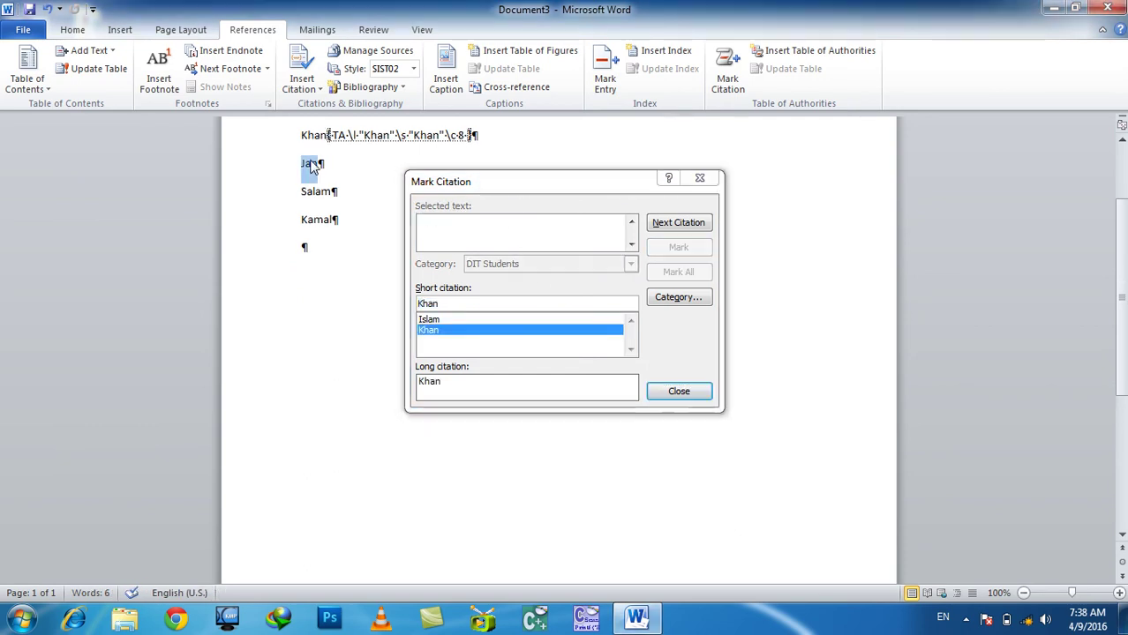
pyautogui.click(448, 239)
pyautogui.click(678, 247)
# - Mark Salam and Kamal as CIT Students citations and close Mark Citation
pyautogui.doubleClick(325, 163)
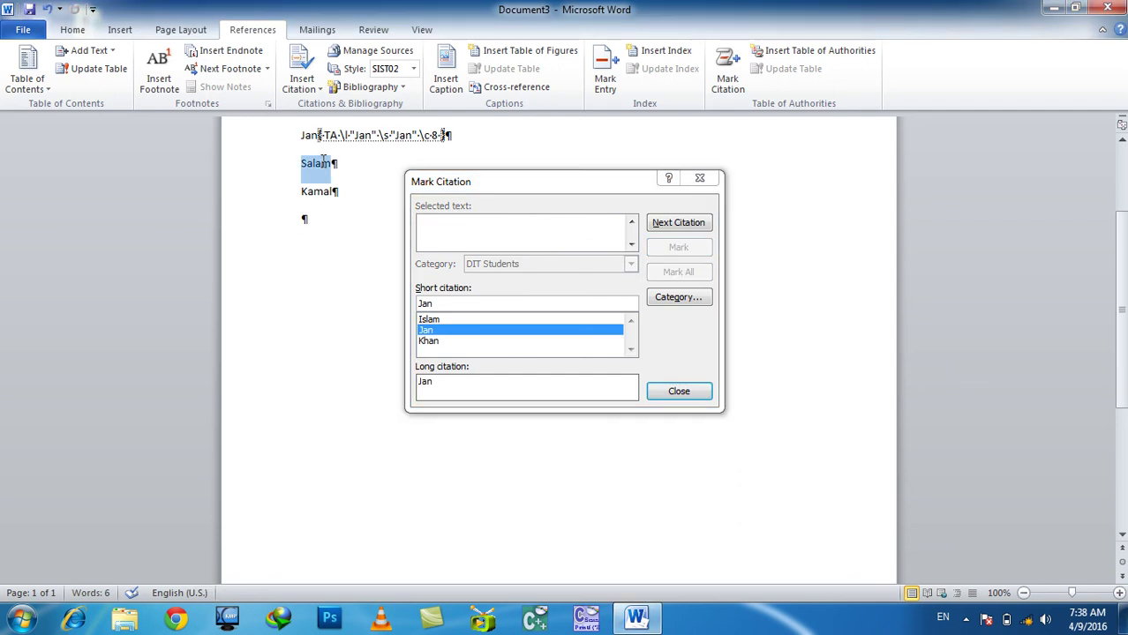
pyautogui.click(444, 253)
pyautogui.click(506, 264)
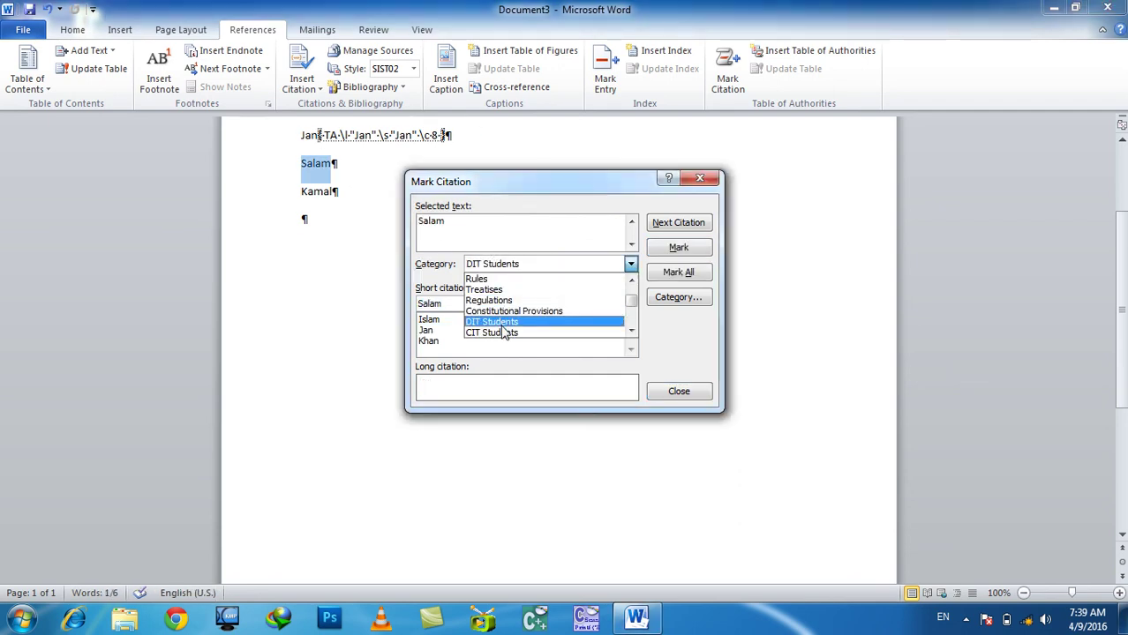
pyautogui.click(492, 332)
pyautogui.click(678, 248)
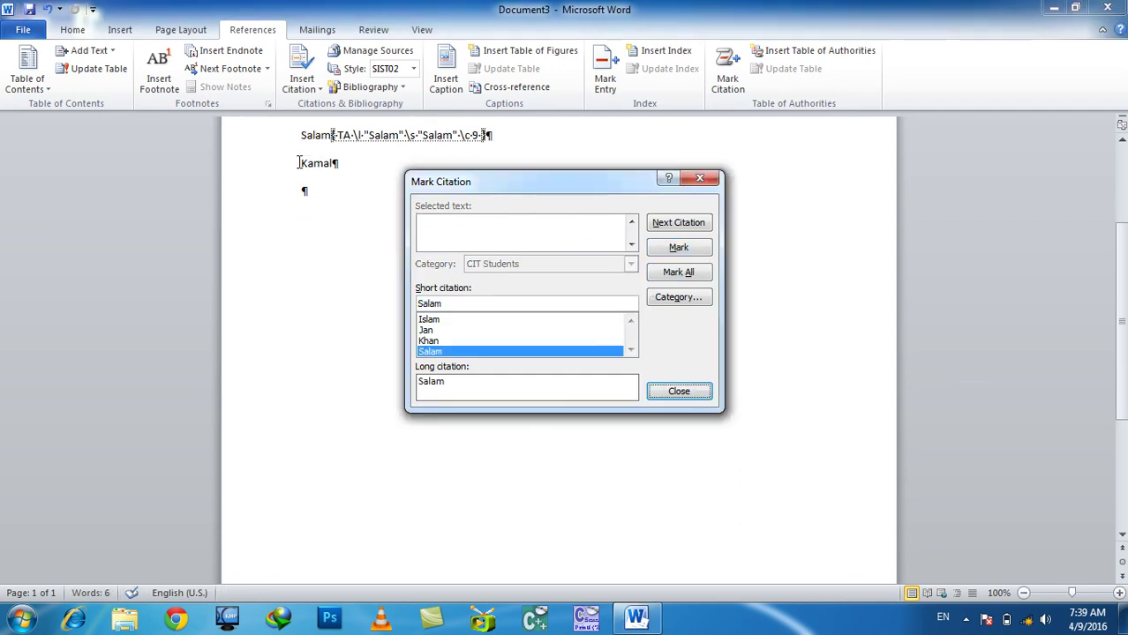
pyautogui.moveTo(303, 164); pyautogui.dragTo(305, 183)
pyautogui.click(556, 245)
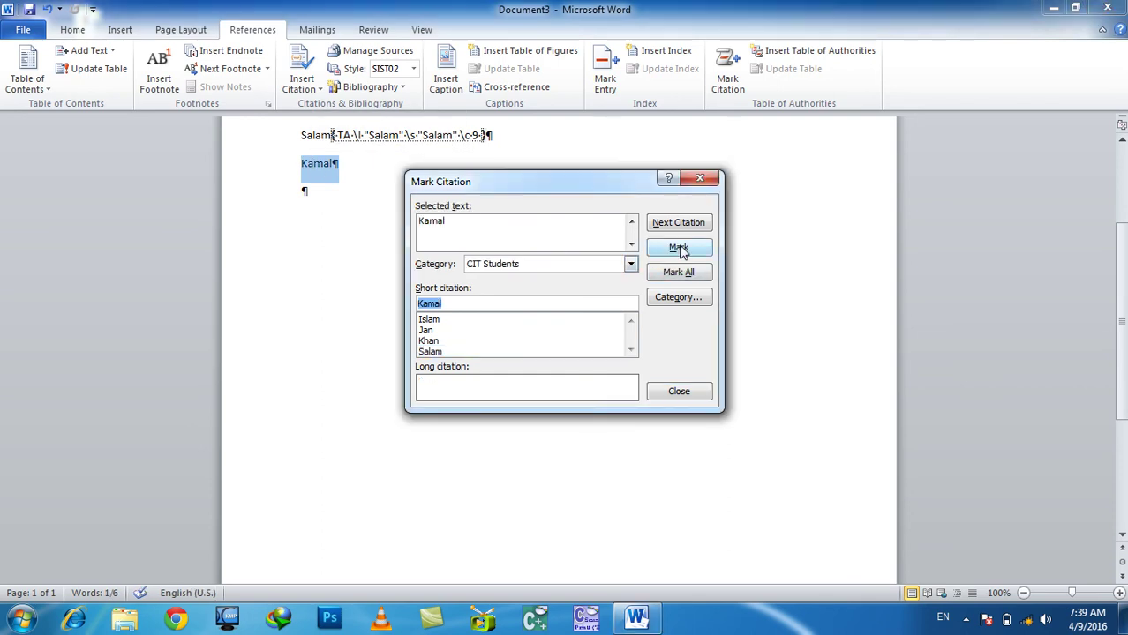
pyautogui.click(677, 247)
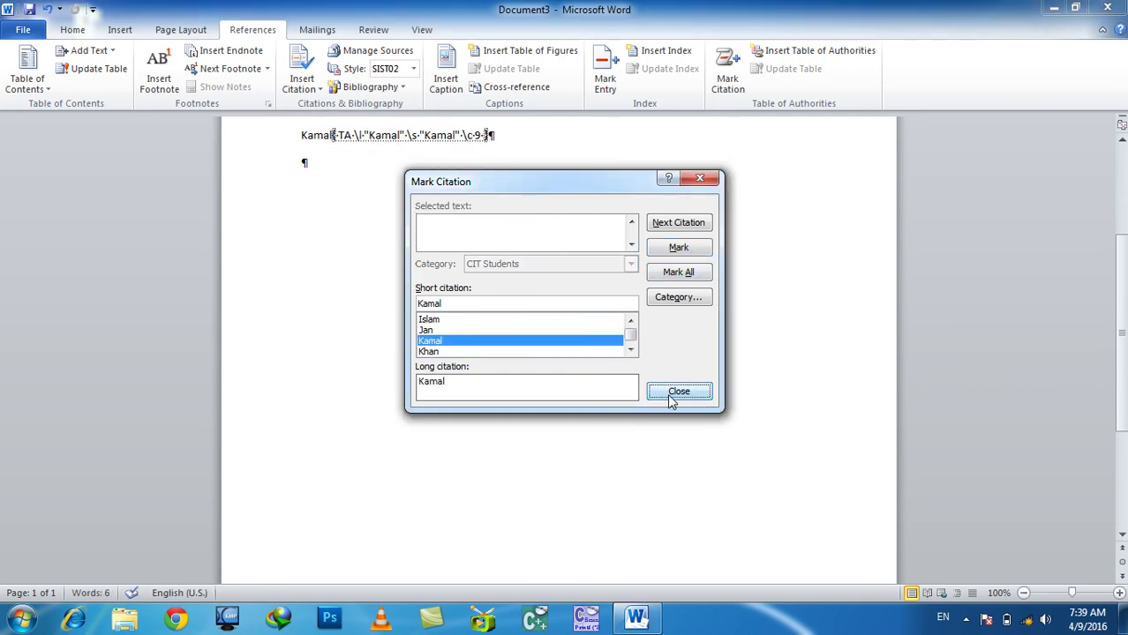
pyautogui.click(674, 395)
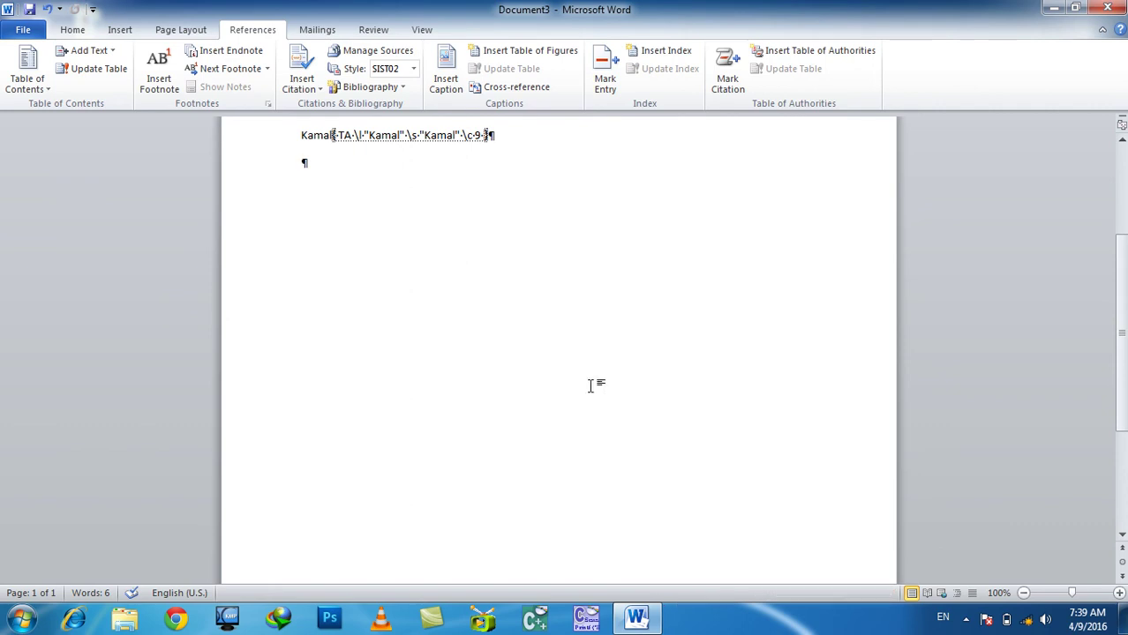
# - Turn hyphens on the empty line below Kamal into a horizontal dividing border
pyautogui.write('----')
pyautogui.press('Return')
pyautogui.press('Return')
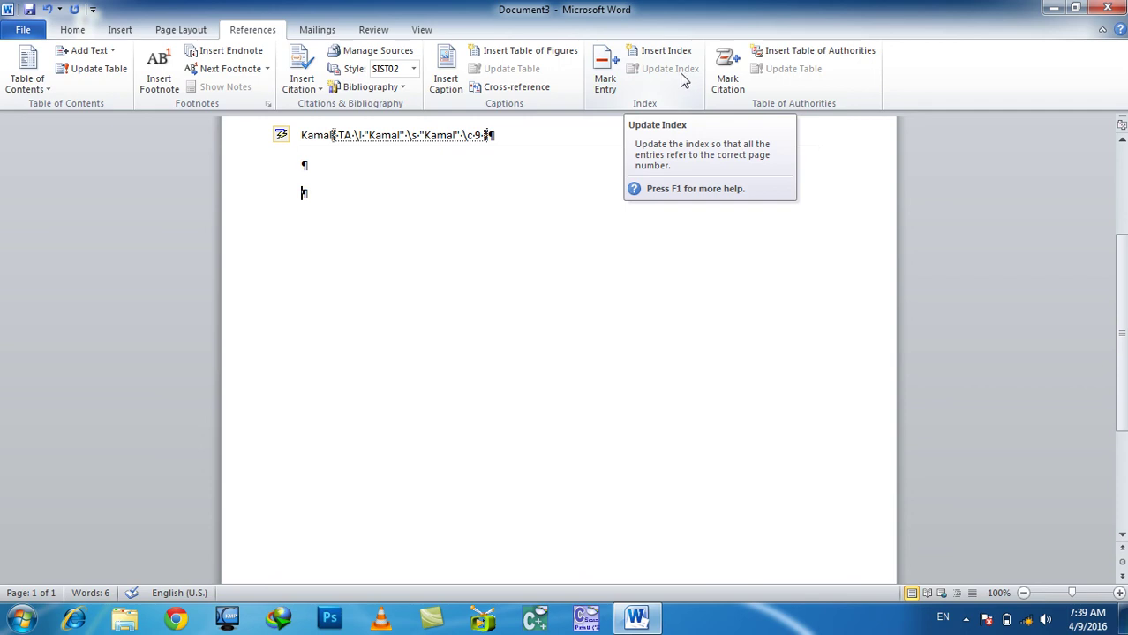
# - Insert a Table of Authorities for category All with dotted leaders and template formats
pyautogui.click(820, 53)
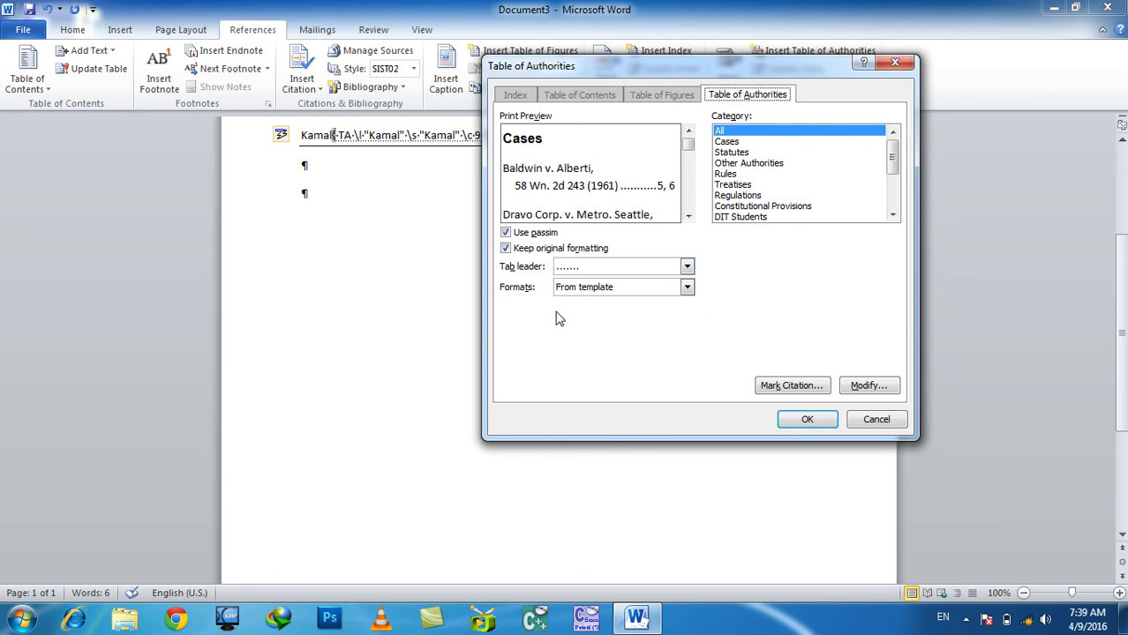
pyautogui.click(806, 421)
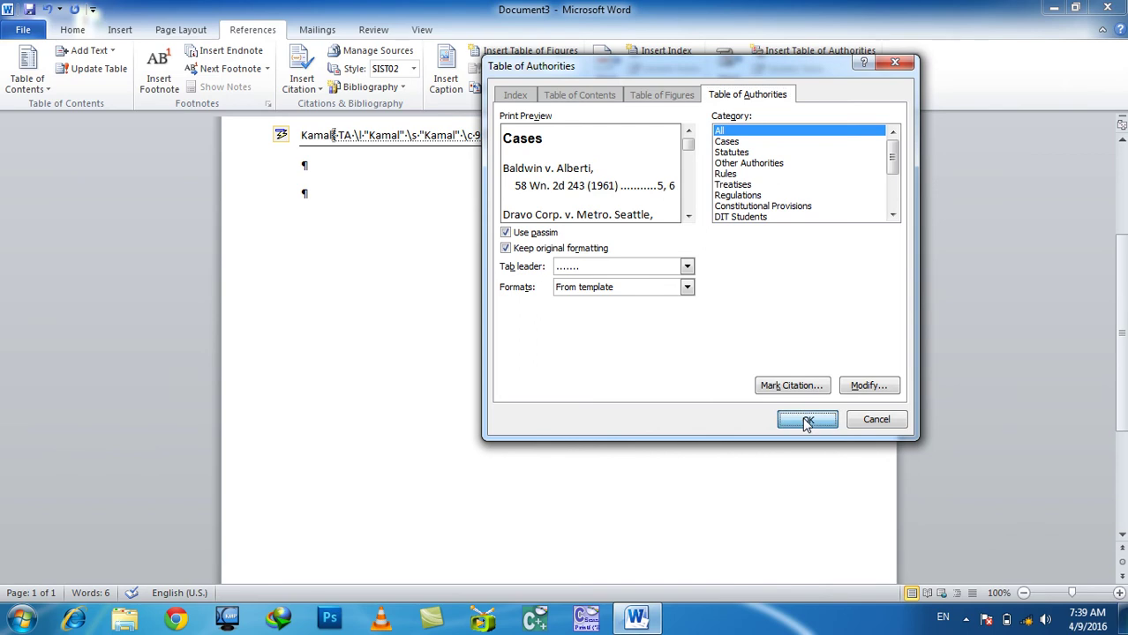
# - Turn off Show/Hide ¶ and review the table listing DIT and CIT Students
pyautogui.click(74, 31)
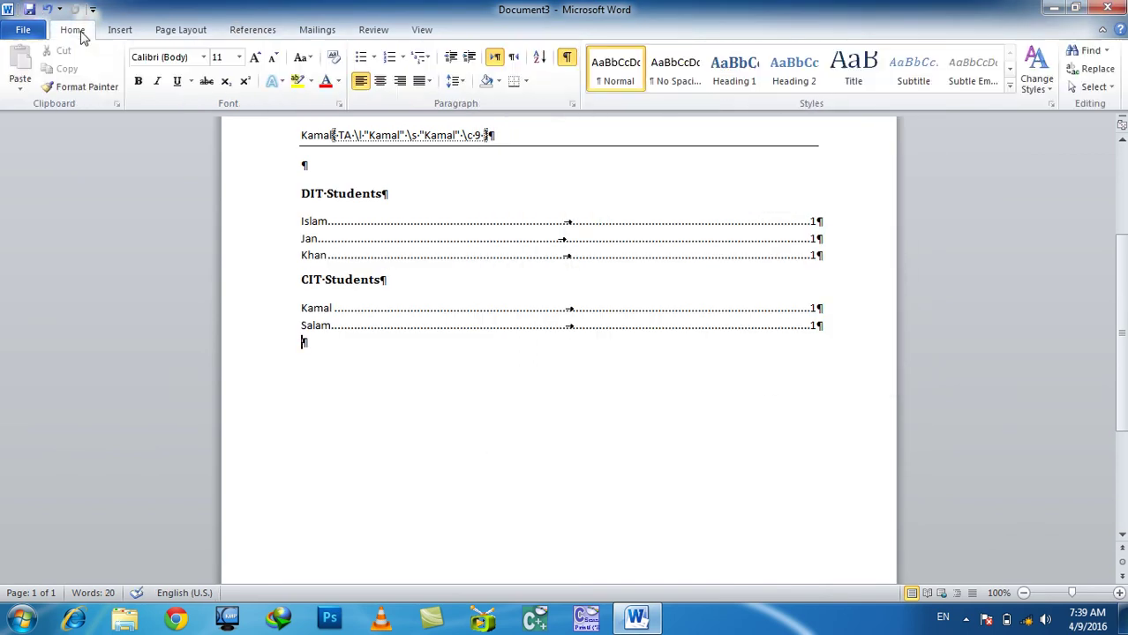
pyautogui.click(567, 57)
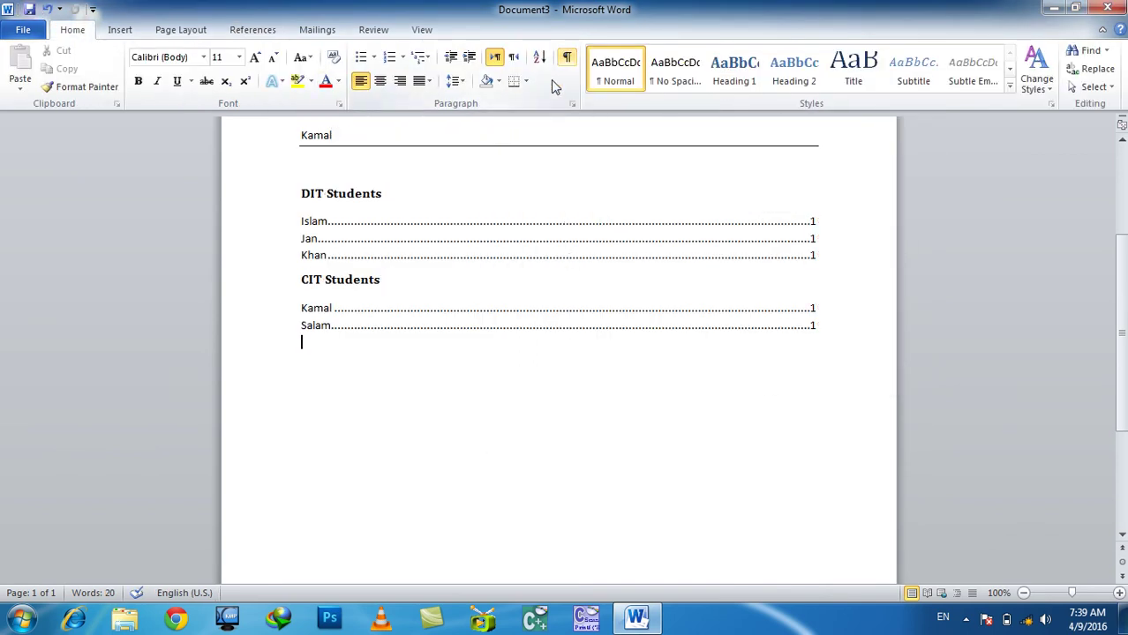
pyautogui.doubleClick(362, 195)
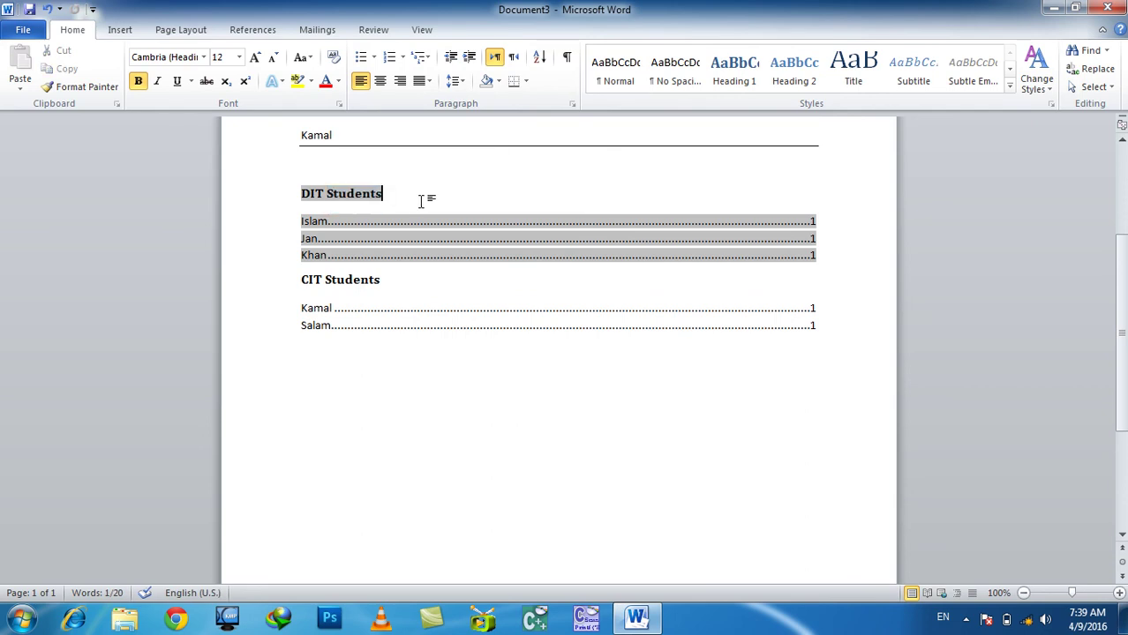
pyautogui.click(399, 351)
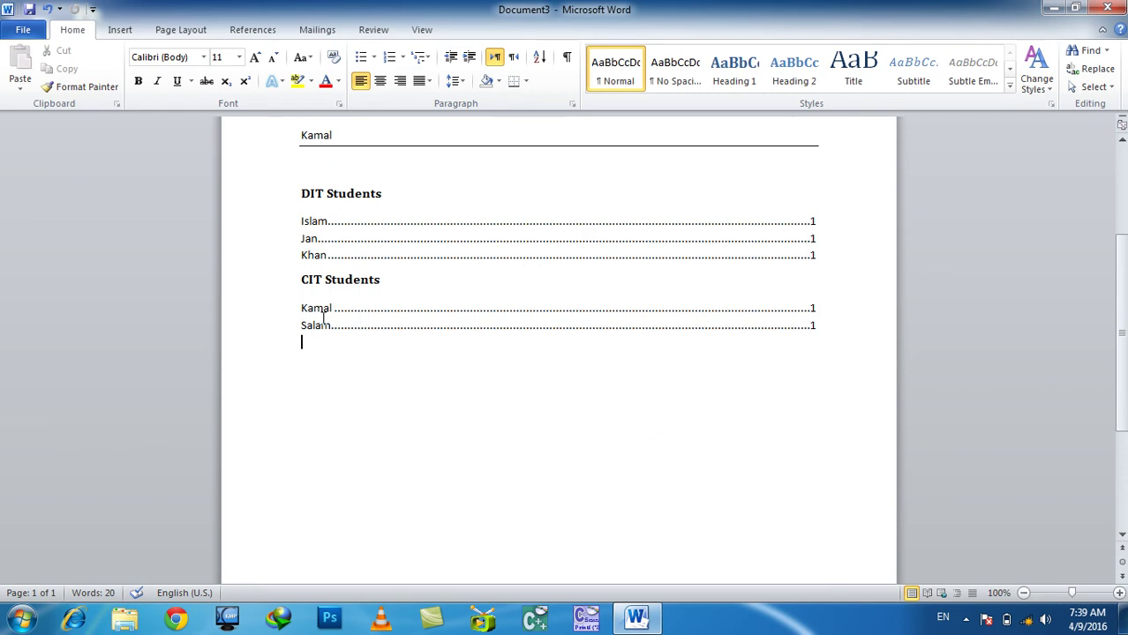
pyautogui.scroll(5, 323, 318)
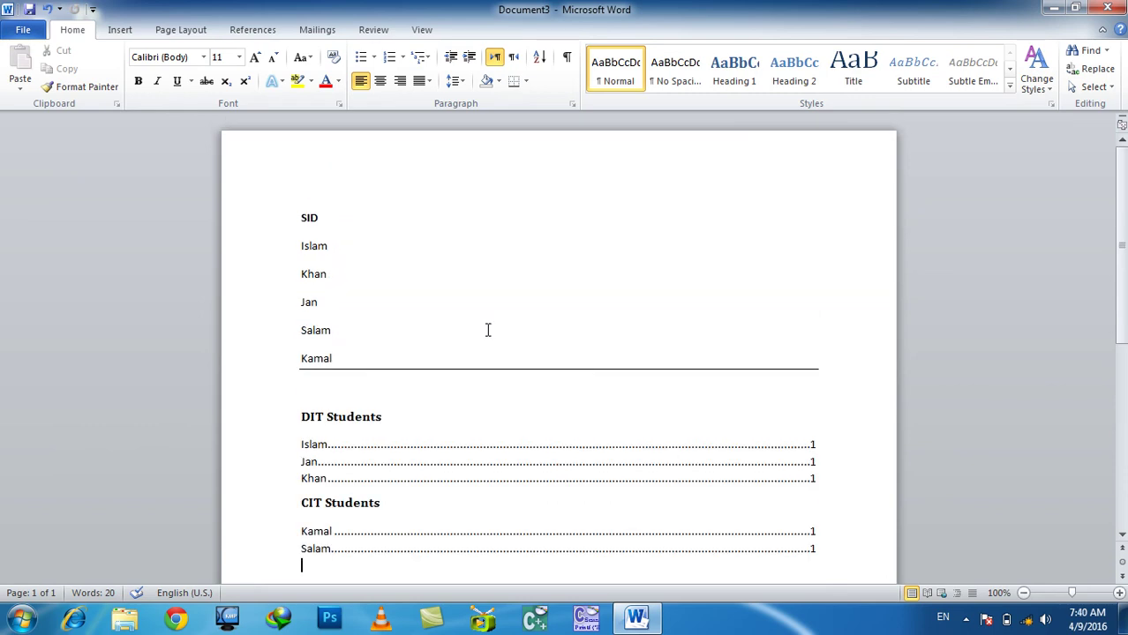
pyautogui.scroll(-2, 459, 310)
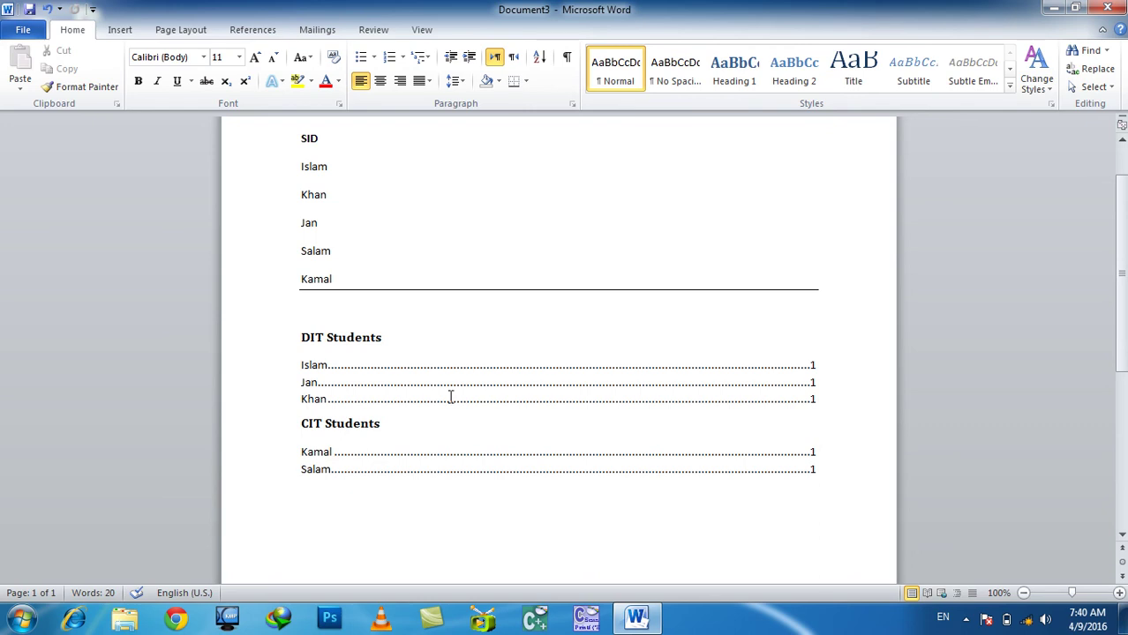
pyautogui.scroll(2, 512, 270)
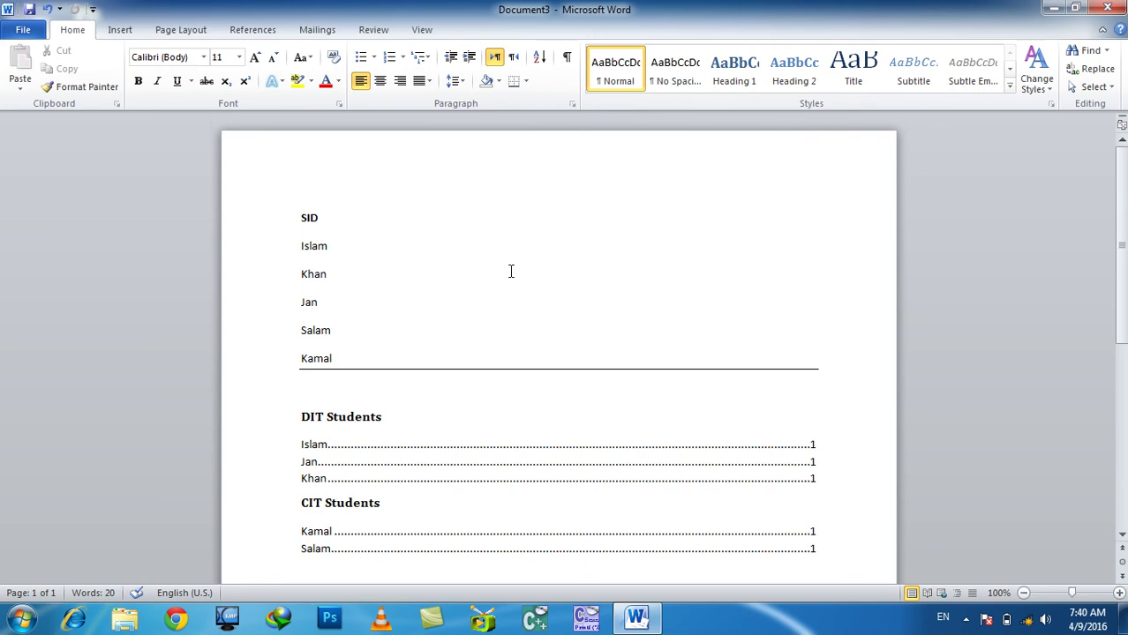
pyautogui.scroll(-2, 510, 271)
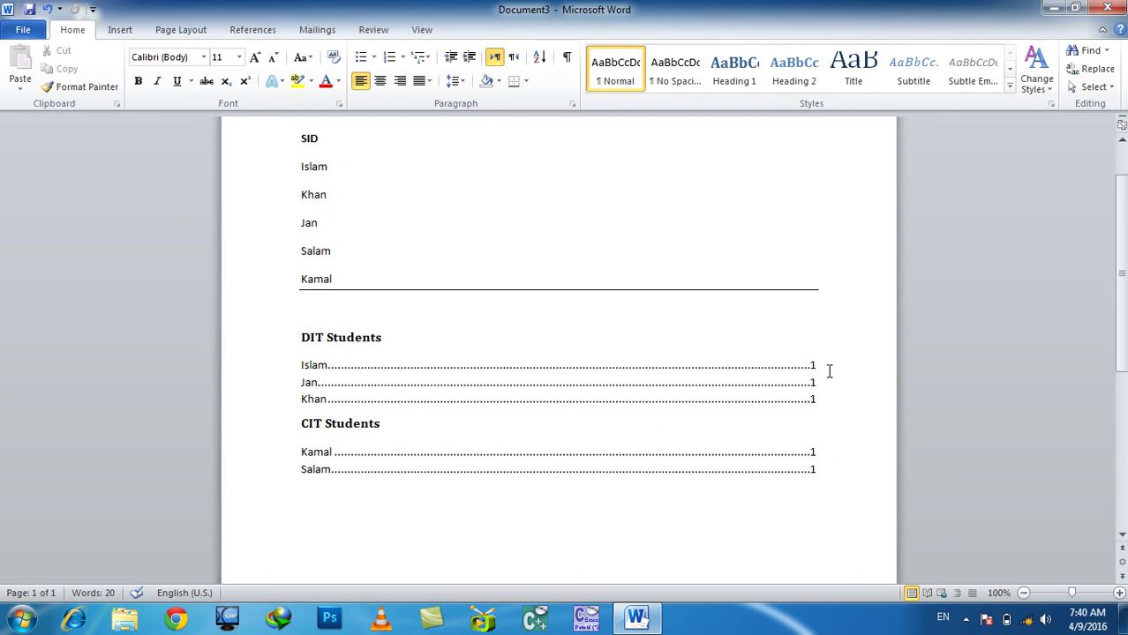
# - Delete Islam and its leftover empty line from the SID list
pyautogui.click(249, 30)
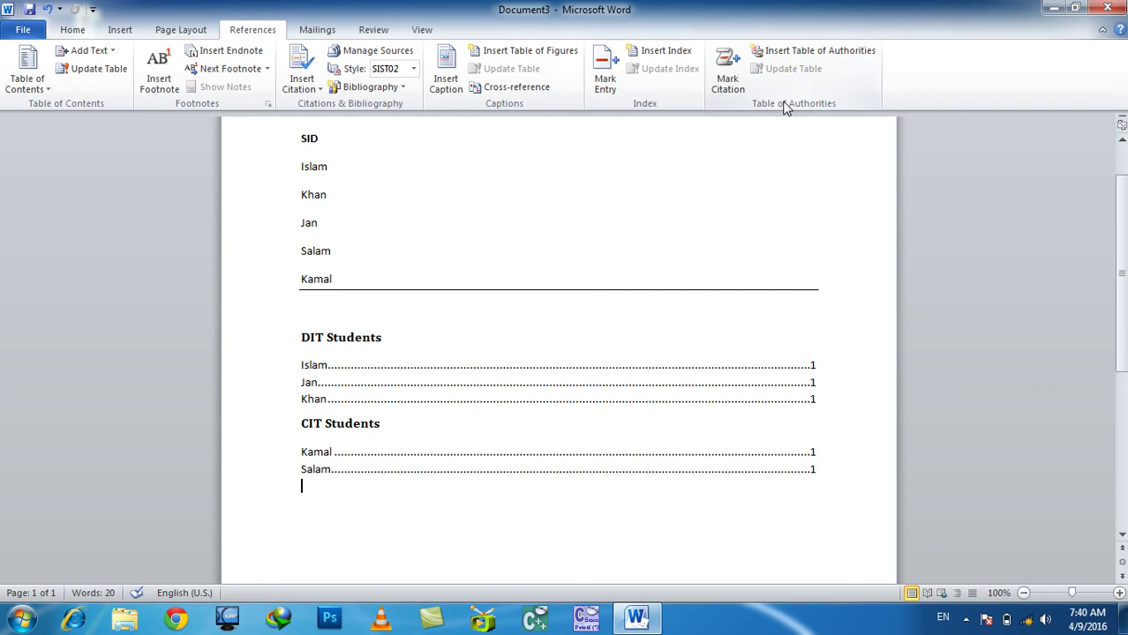
pyautogui.scroll(2, 725, 247)
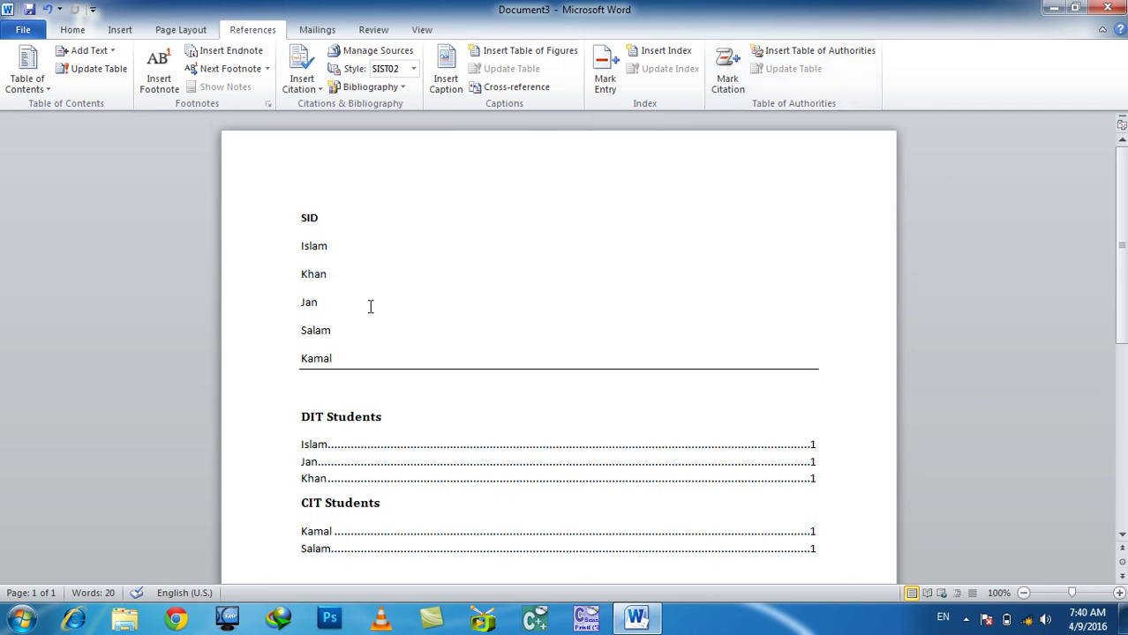
pyautogui.scroll(-1, 385, 311)
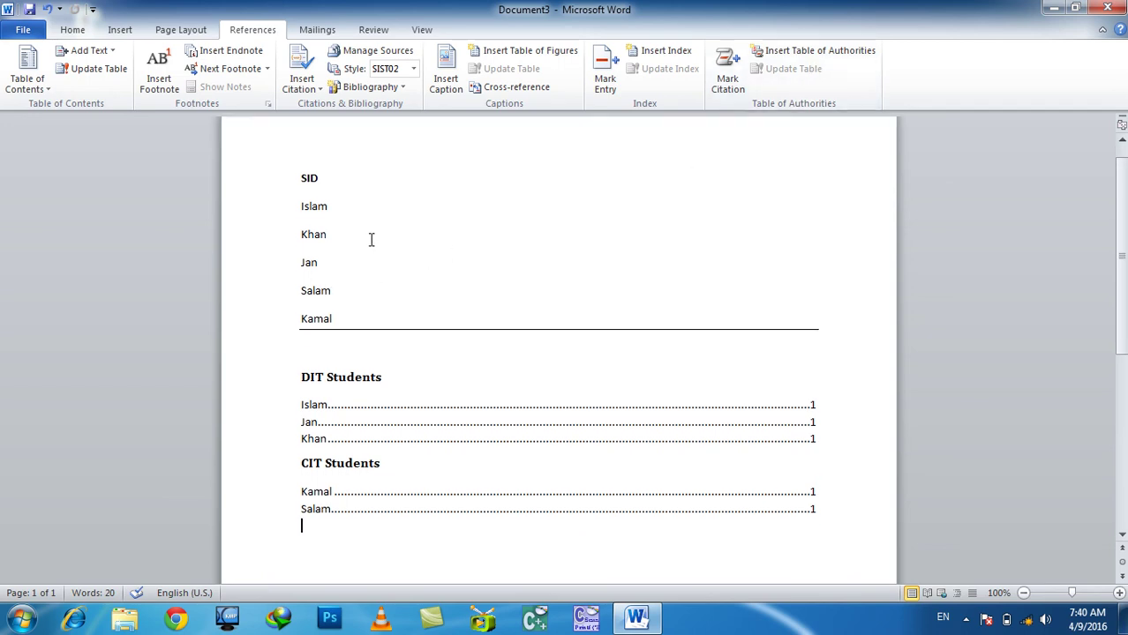
pyautogui.doubleClick(320, 206)
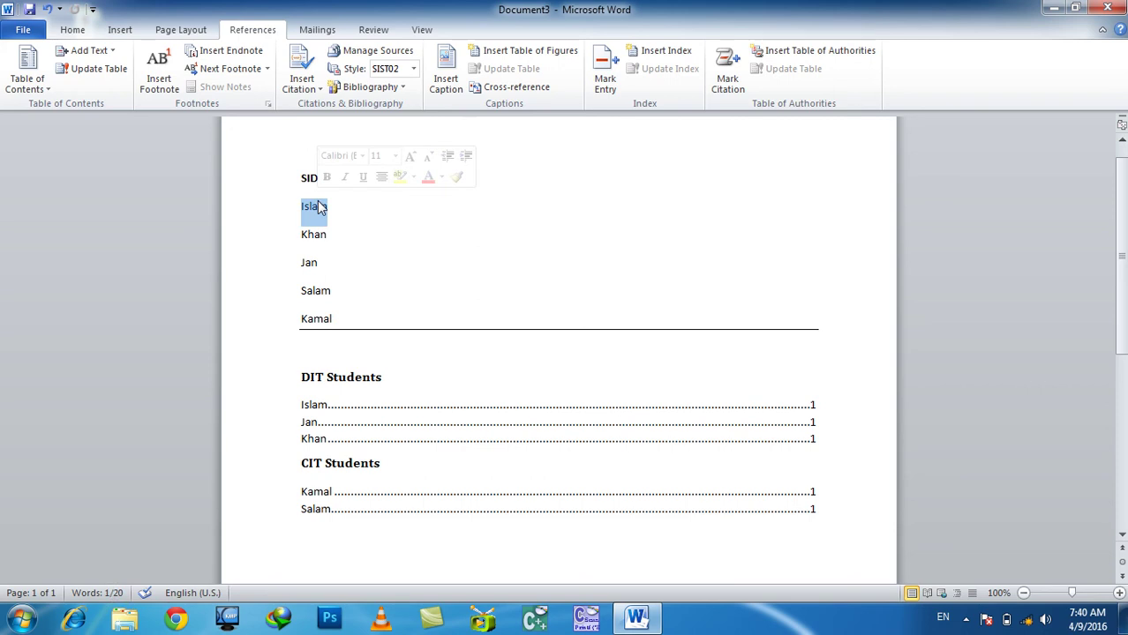
pyautogui.press('Delete')
pyautogui.press('Delete')
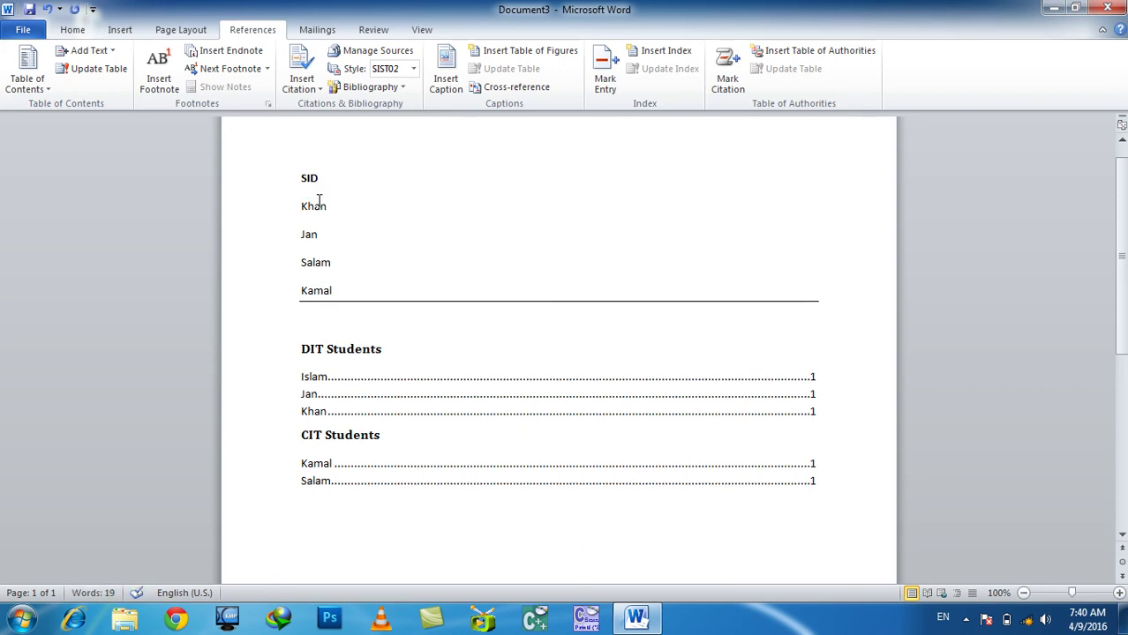
pyautogui.click(346, 393)
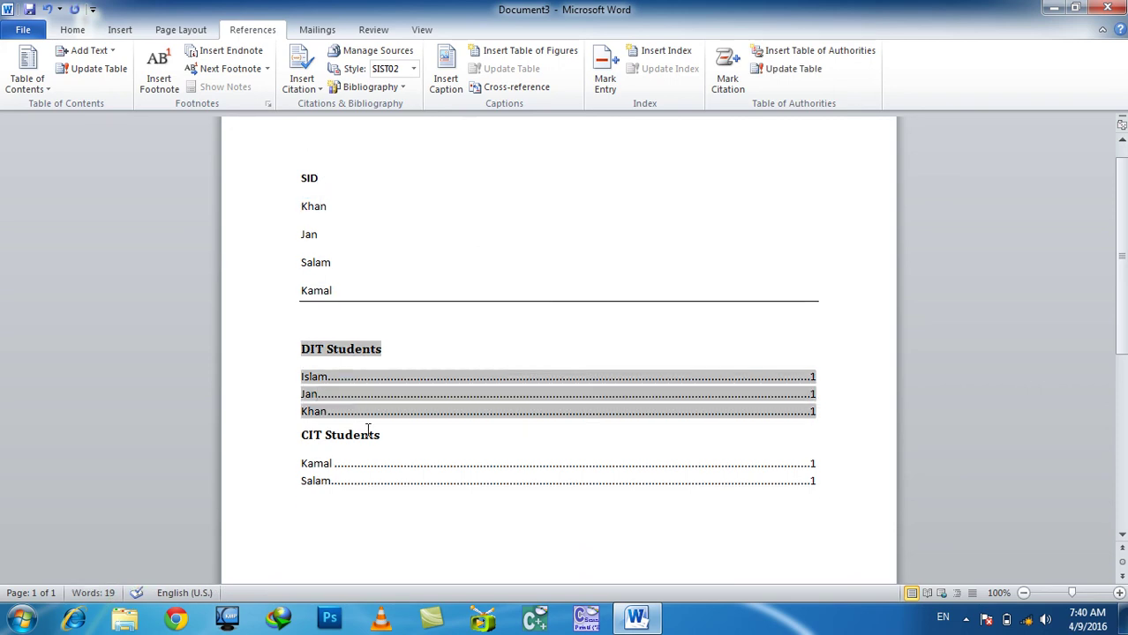
# - Update the Table of Authorities to drop Islam, then delete all content and close Word
pyautogui.click(780, 77)
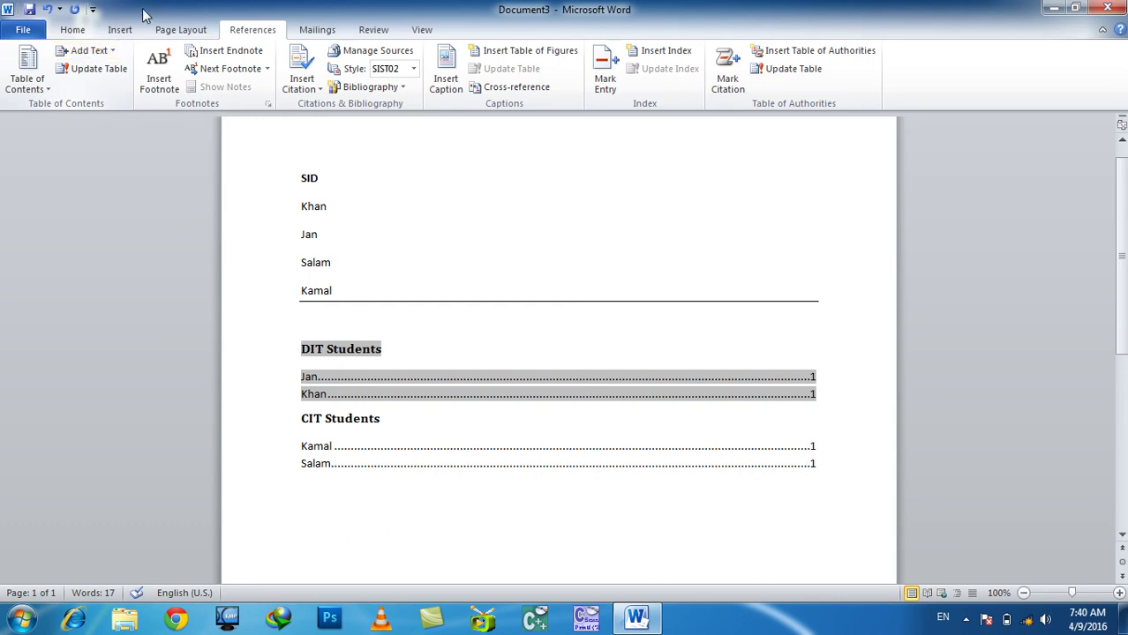
pyautogui.click(680, 485)
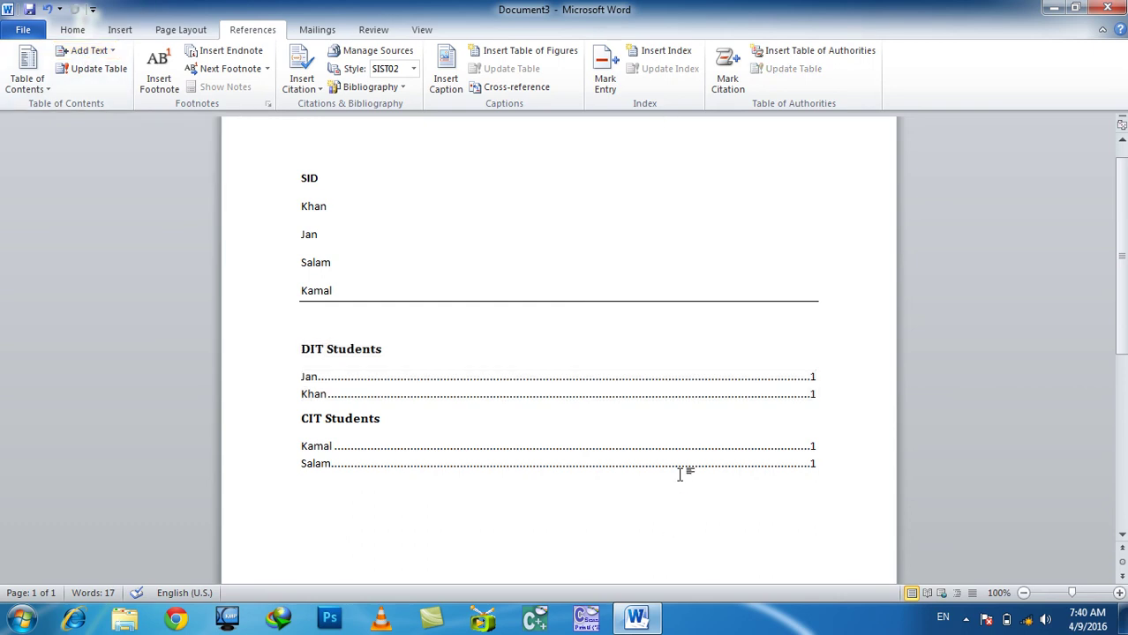
pyautogui.moveTo(664, 548)
pyautogui.mouseDown()
pyautogui.moveTo(508, 417)
pyautogui.moveTo(269, 172)
pyautogui.mouseUp()
pyautogui.press('Delete')
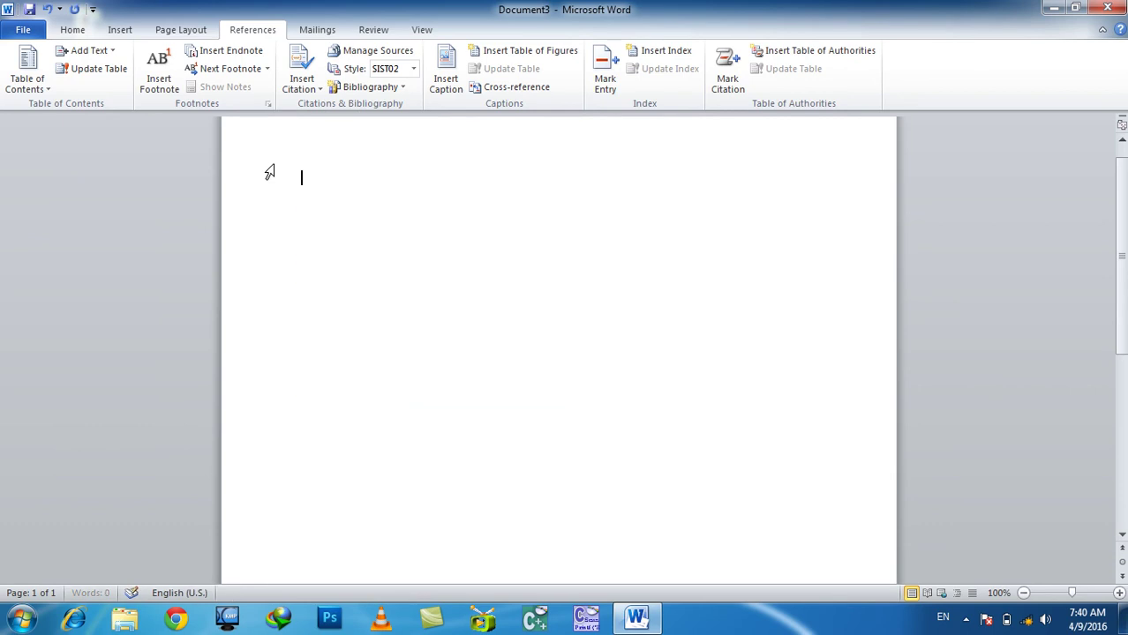
pyautogui.hotkey('alt', 'F4')
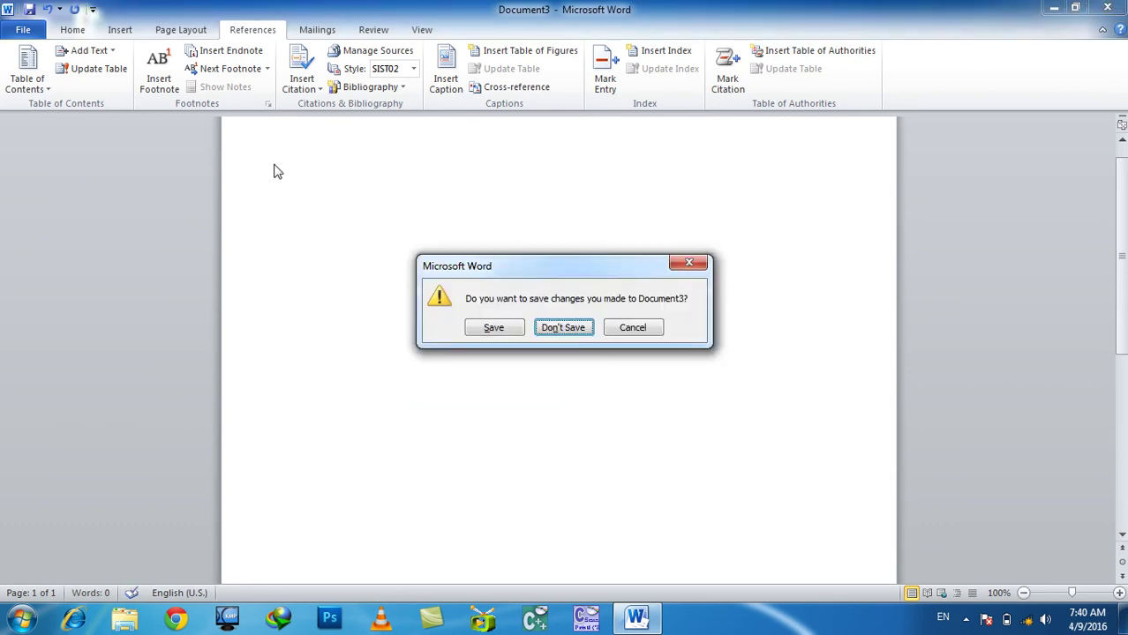